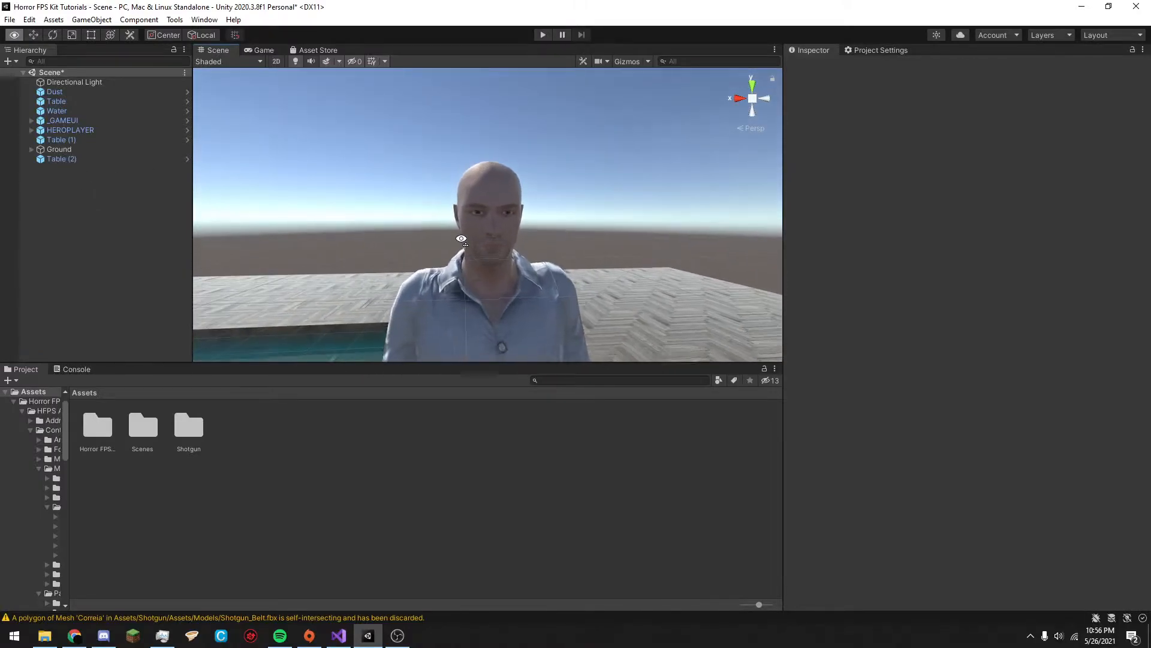
# Examine the child objects of HEROPLAYER, including the HeroBody settings.
pyautogui.press('w')
pyautogui.press('s')
pyautogui.click(70, 129)
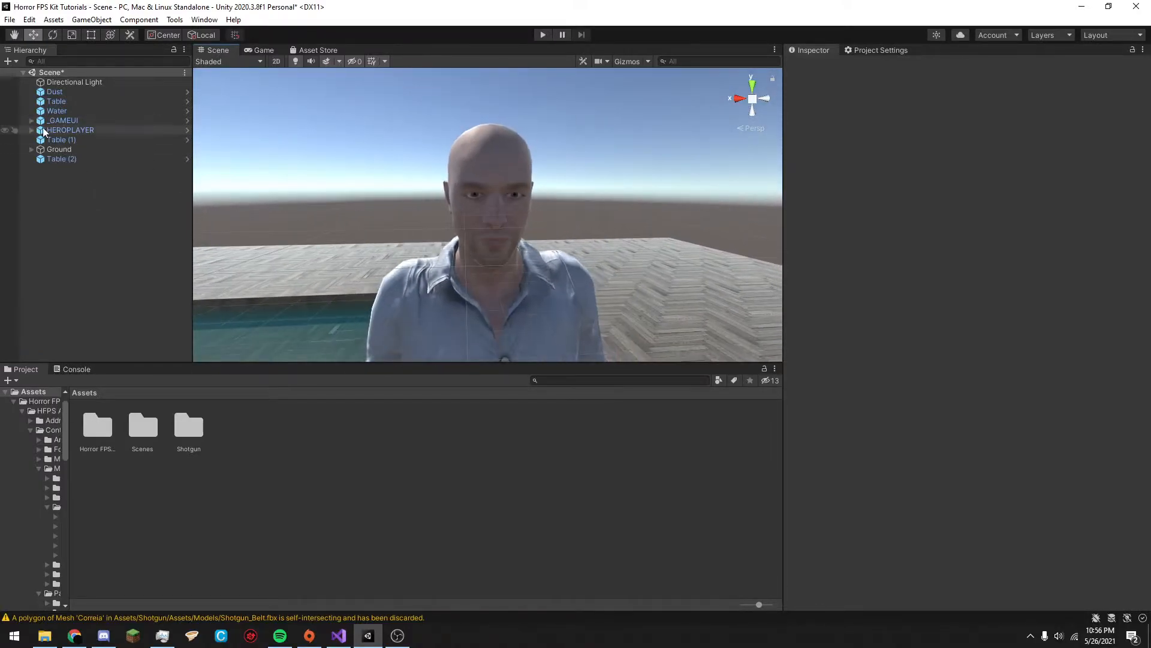
pyautogui.click(32, 130)
pyautogui.click(52, 150)
pyautogui.click(54, 159)
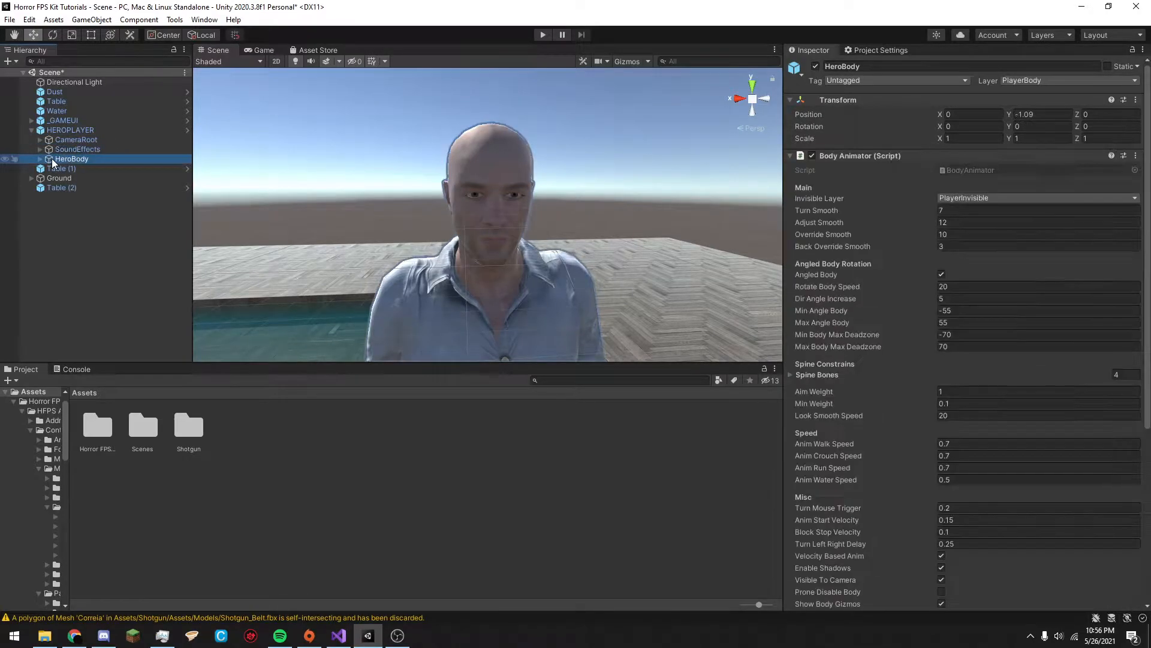
pyautogui.press('Up')
pyautogui.press('Up')
pyautogui.press('Left')
pyautogui.press('Left')
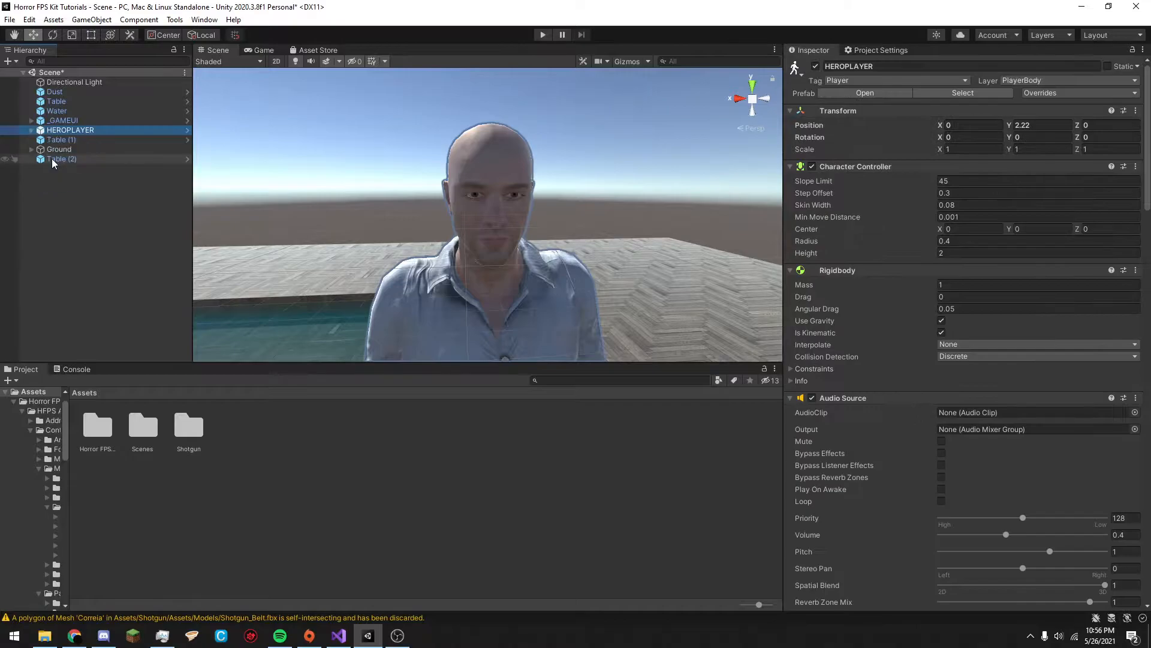
# Open the Shotgun asset's Prefabs folder and preview the Shotgun 2 prefab from several angles.
pyautogui.doubleClick(188, 427)
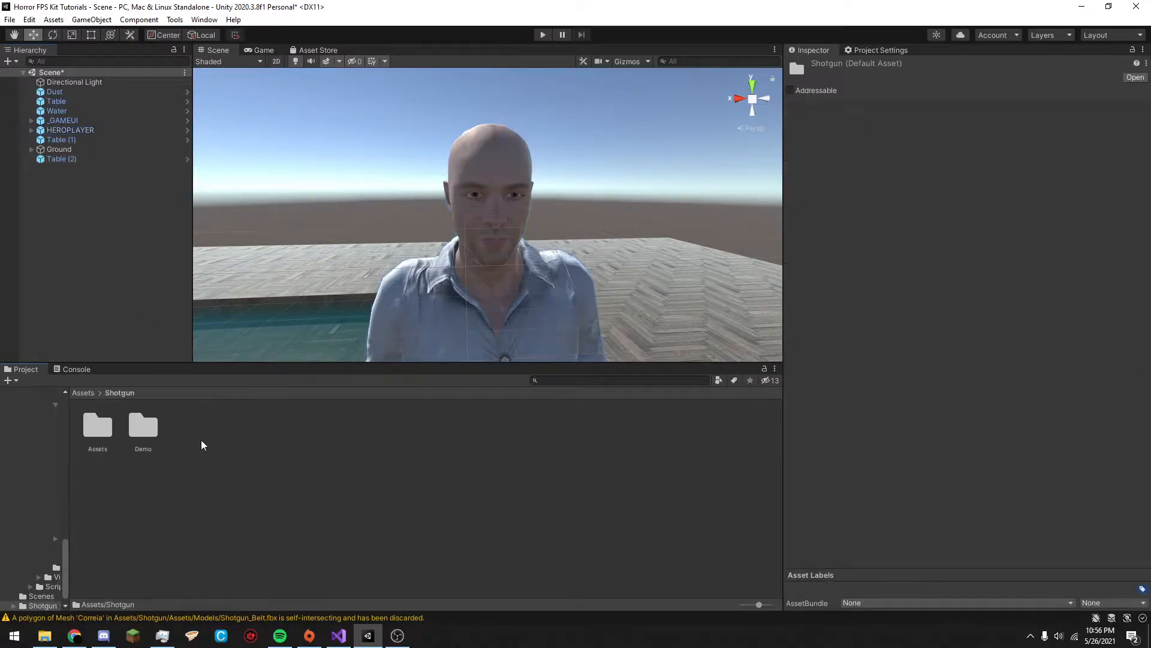
pyautogui.doubleClick(104, 441)
pyautogui.doubleClick(191, 444)
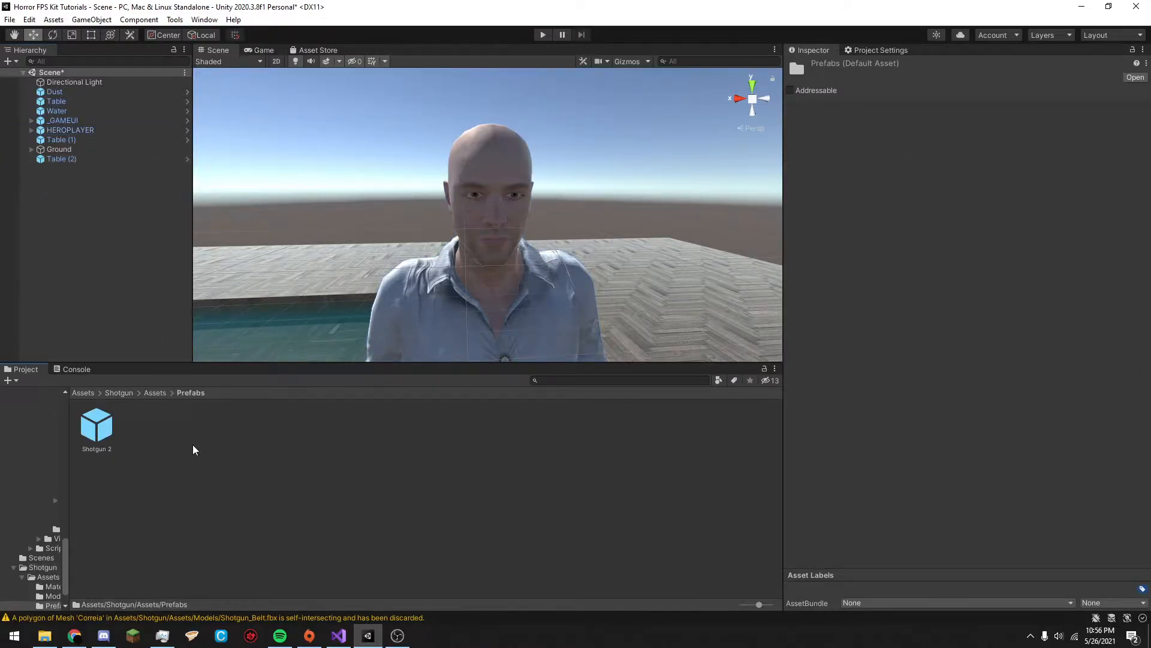
pyautogui.click(113, 431)
pyautogui.moveTo(995, 508); pyautogui.dragTo(995, 289)
pyautogui.moveTo(936, 413); pyautogui.dragTo(213, 294)
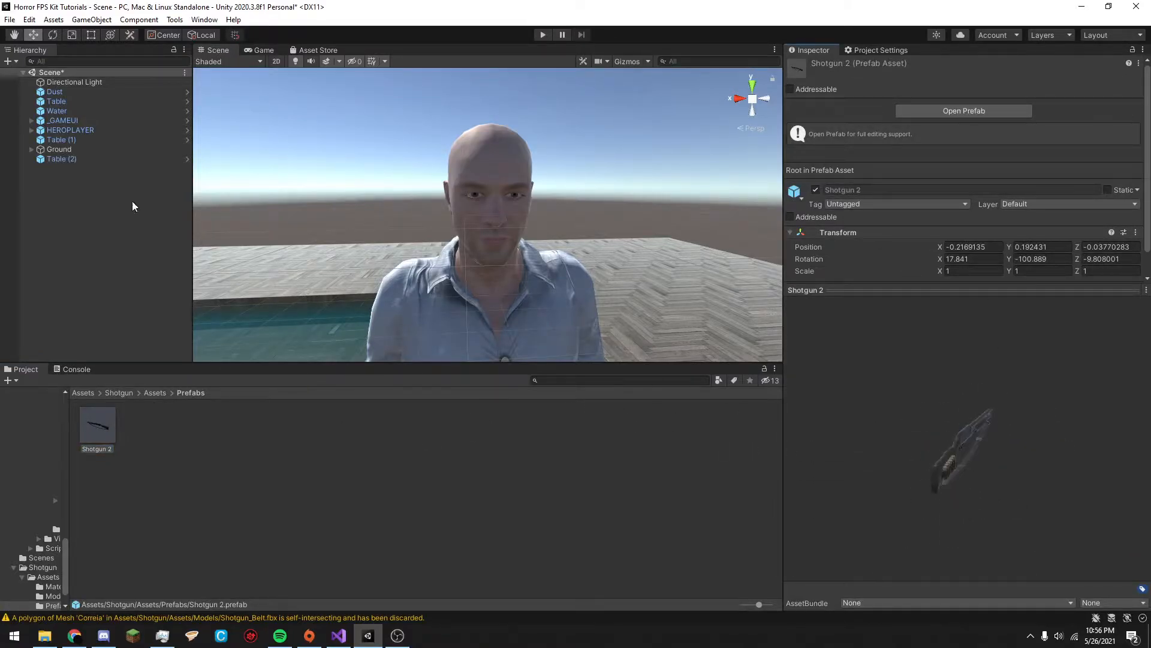
# Focus the scene on the player character and expand HEROPLAYER to show its children.
pyautogui.doubleClick(42, 131)
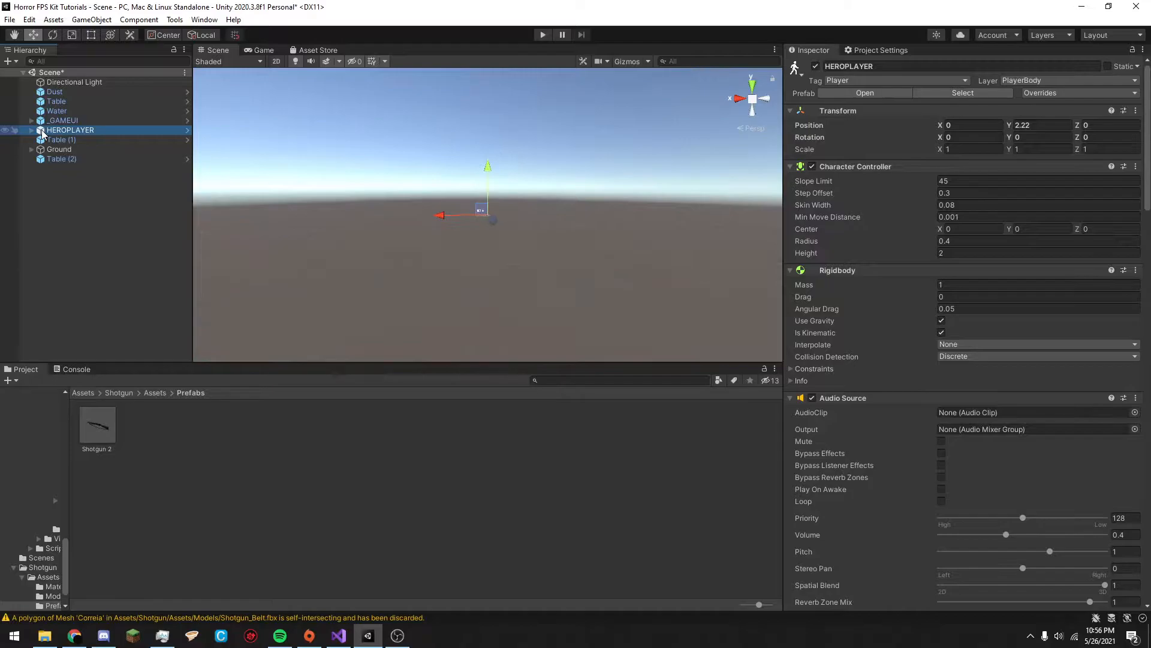
pyautogui.click(32, 130)
pyautogui.click(71, 158)
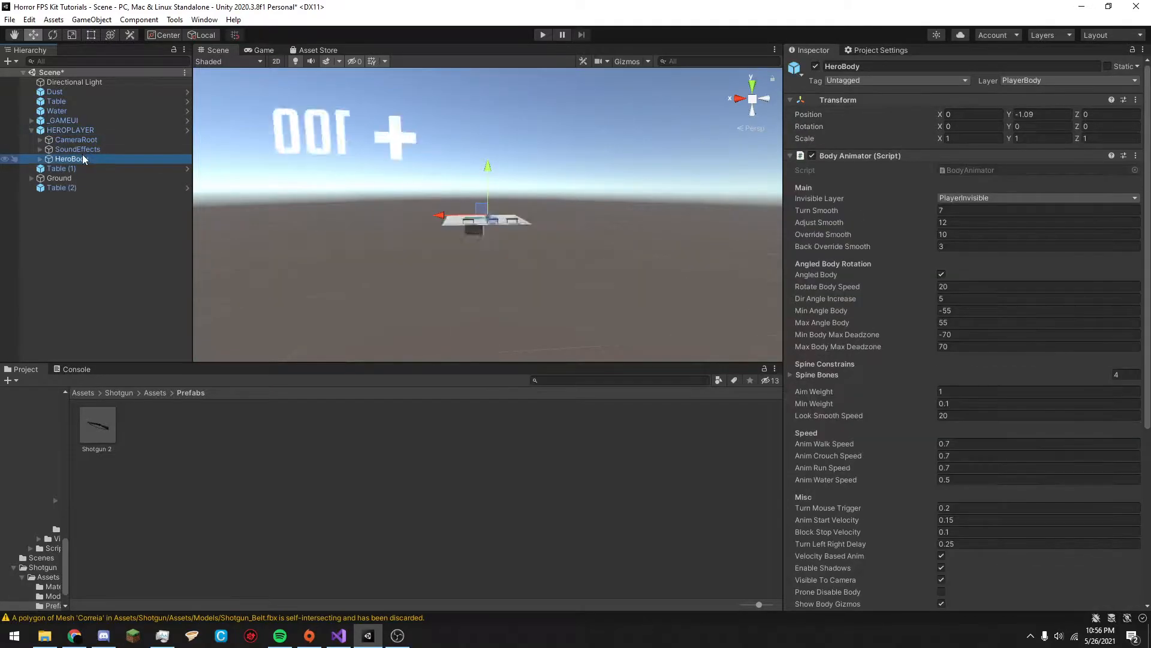
pyautogui.click(89, 133)
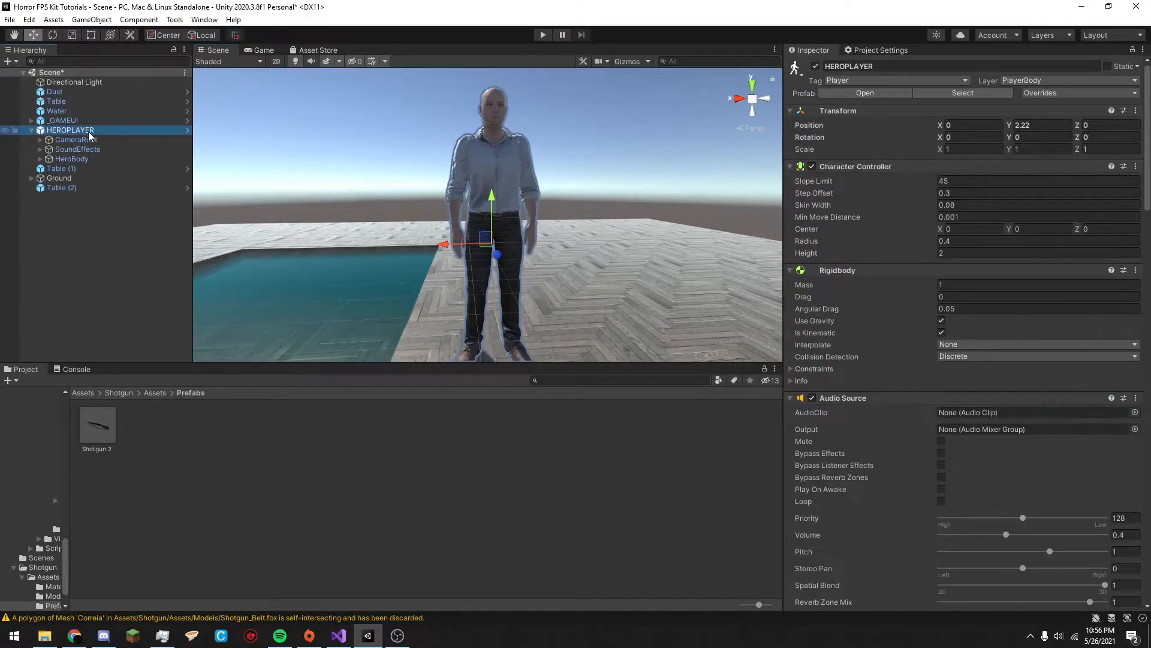
# Expand the CameraRoot branch through MouseLook, CameraKickback, ArmsCamera, DelayEffect, ArmsKickback and ItemManager to reveal the items under WallDetection.
pyautogui.click(89, 139)
pyautogui.press('Down')
pyautogui.press('Right')
pyautogui.press('Down')
pyautogui.press('Right')
pyautogui.press('Down')
pyautogui.press('Down')
pyautogui.press('Right')
pyautogui.press('Down')
pyautogui.press('Right')
pyautogui.press('Down')
pyautogui.press('Right')
pyautogui.press('Down')
pyautogui.press('Right')
pyautogui.press('Down')
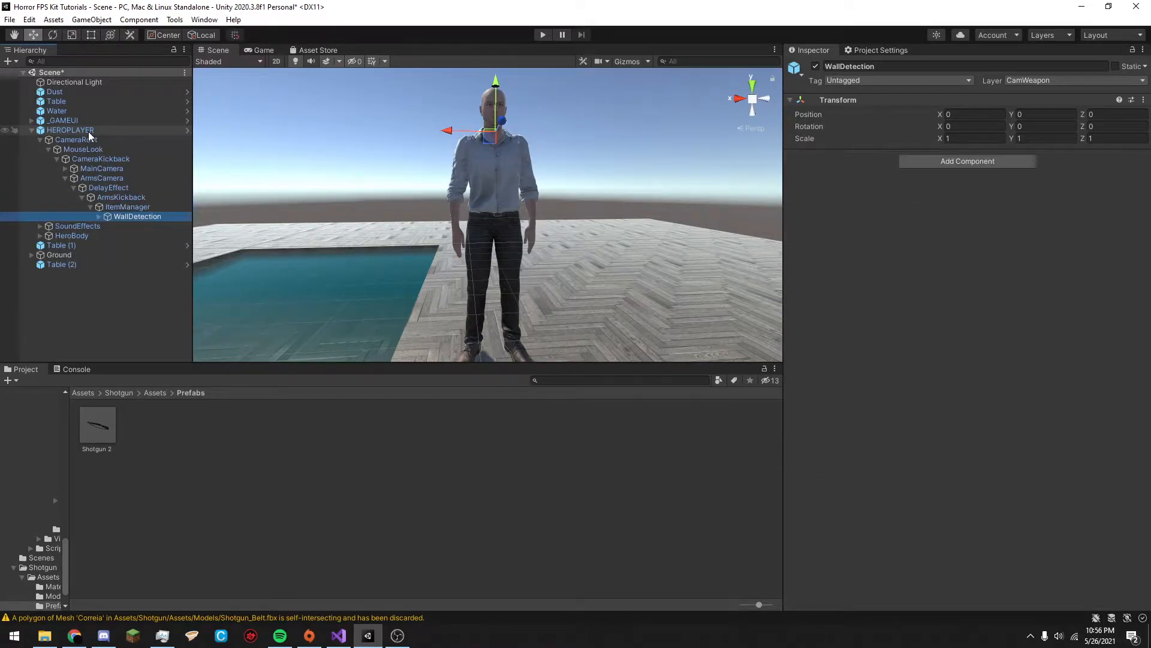
pyautogui.press('Right')
pyautogui.press('Down')
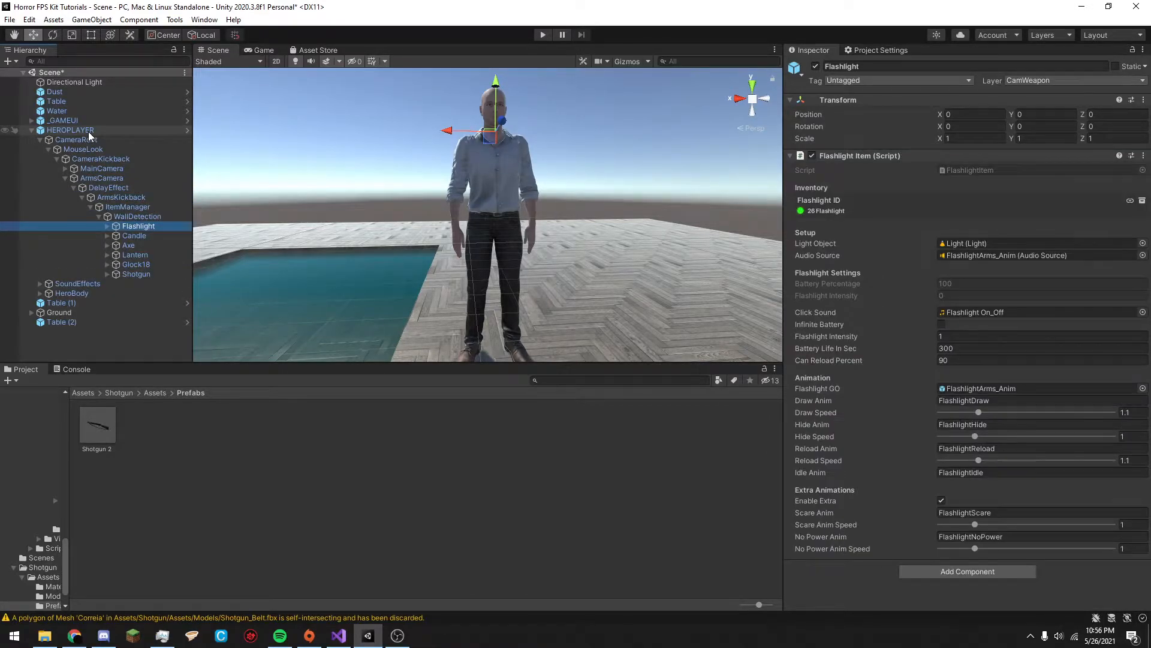
# Activate the Shotgun_Anim object inside the Shotgun item under WallDetection.
pyautogui.click(123, 274)
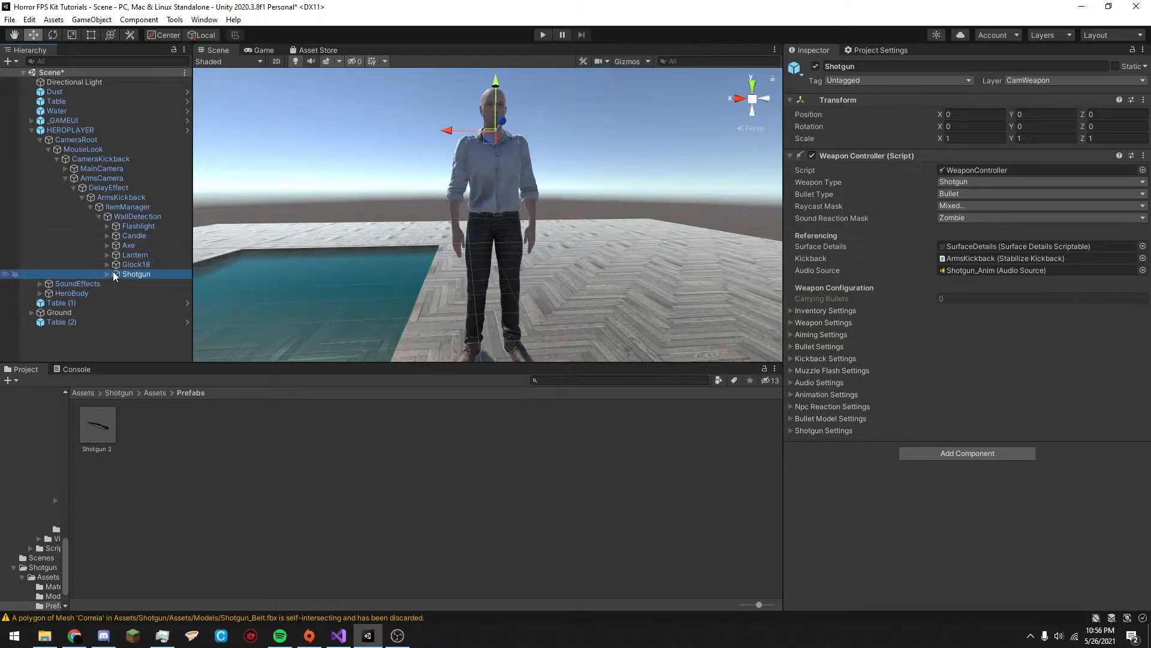
pyautogui.click(109, 274)
pyautogui.click(145, 284)
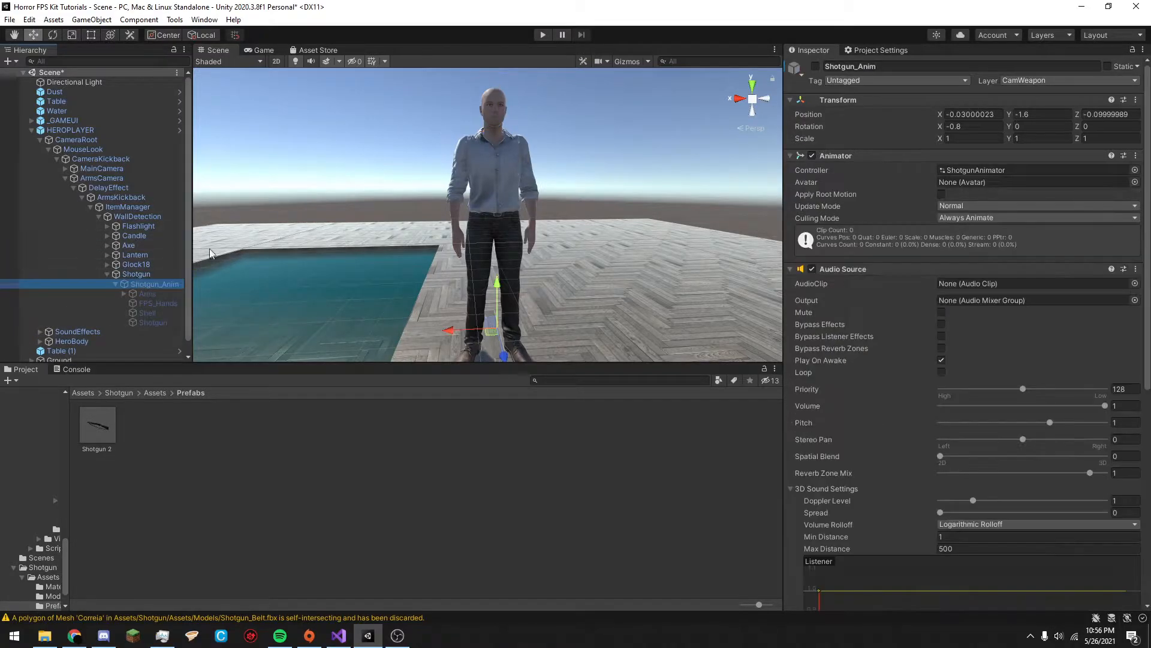
pyautogui.click(814, 66)
# Examine the existing shotgun and hands meshes, selecting the Shotgun mesh under Shotgun_Anim.
pyautogui.moveTo(492, 240); pyautogui.dragTo(513, 251, button='right')
pyautogui.click(514, 251)
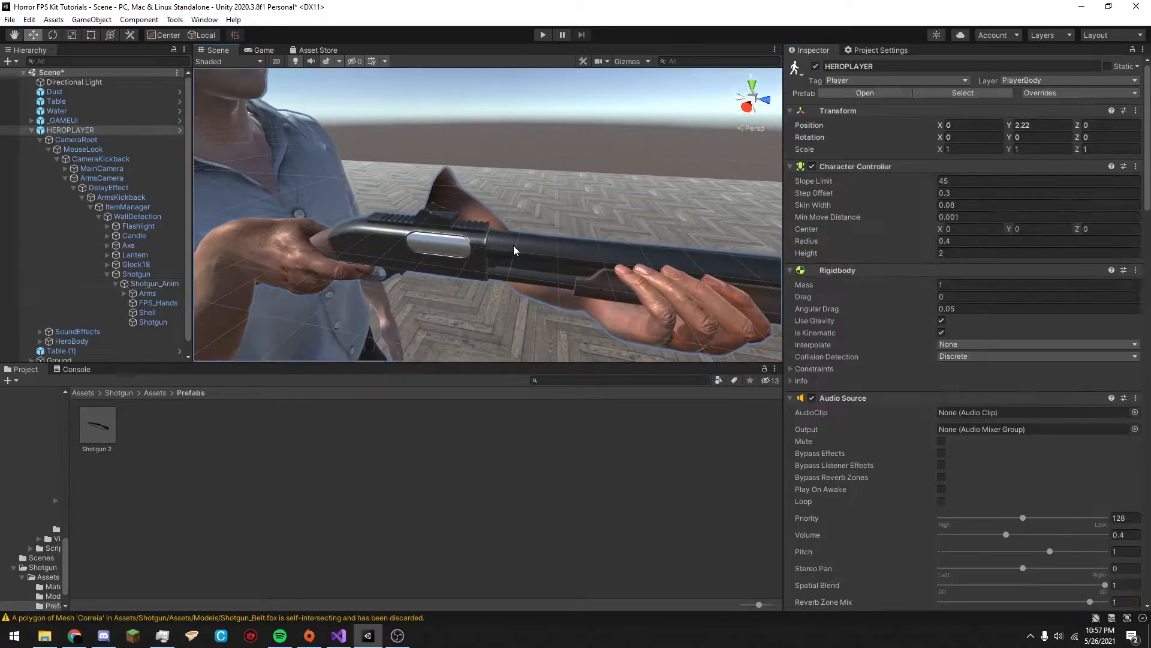
pyautogui.click(457, 262)
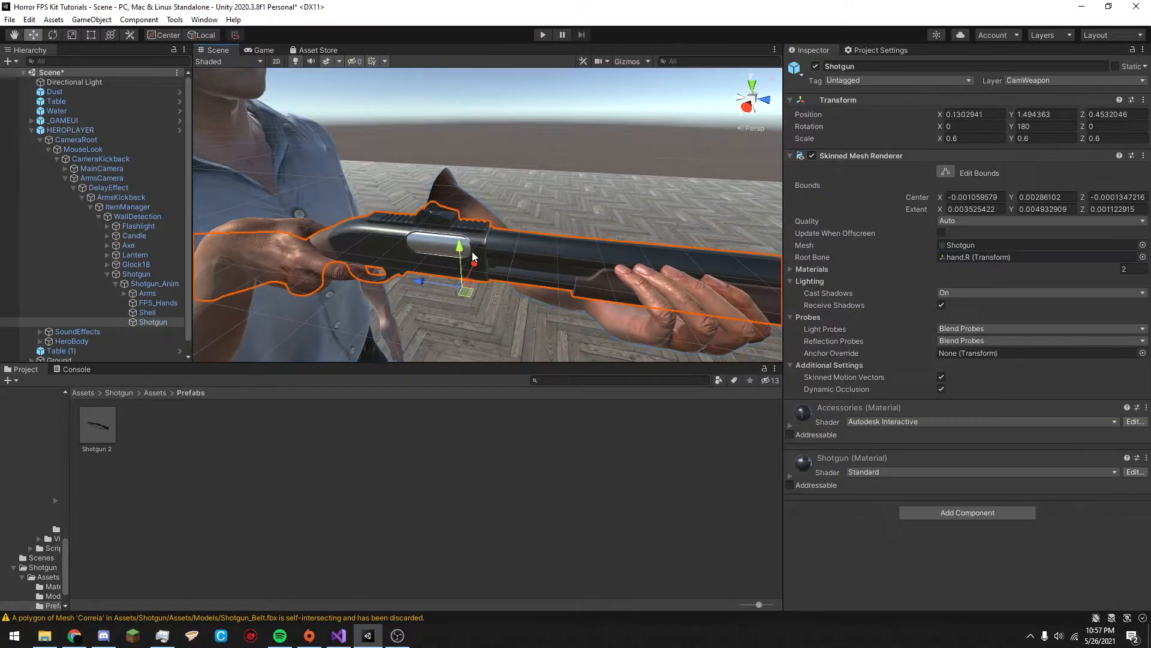
pyautogui.click(142, 311)
pyautogui.click(142, 321)
pyautogui.moveTo(376, 286); pyautogui.dragTo(459, 285, button='right')
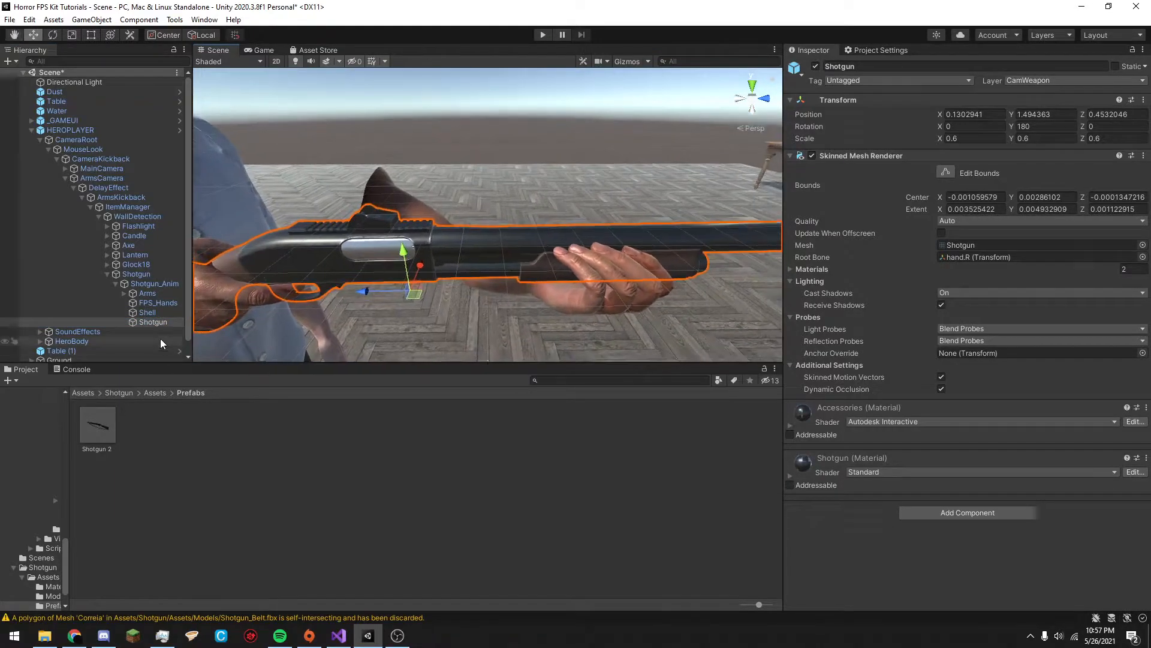
# Add an Animation window as a tab beside the Console.
pyautogui.rightClick(78, 369)
pyautogui.moveTo(136, 478)
pyautogui.click(250, 557)
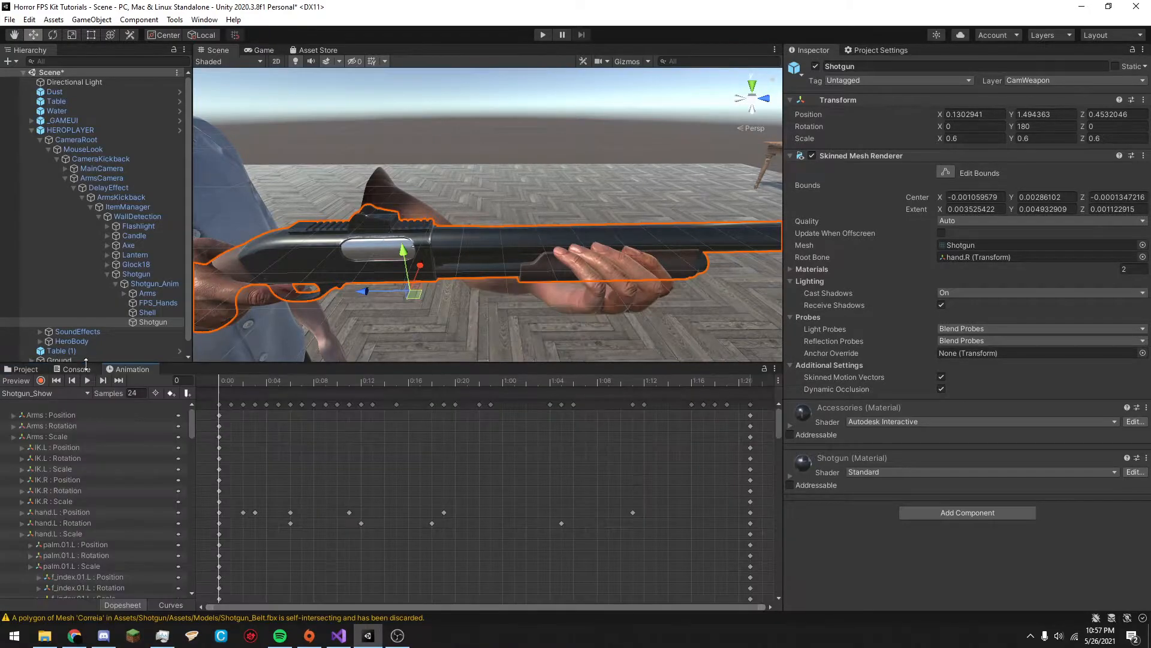
# Scrub through the Shotgun_Show and Shotgun_Shoot clips to preview how the shotgun and hands move.
pyautogui.moveTo(217, 379); pyautogui.dragTo(504, 379)
pyautogui.click(44, 392)
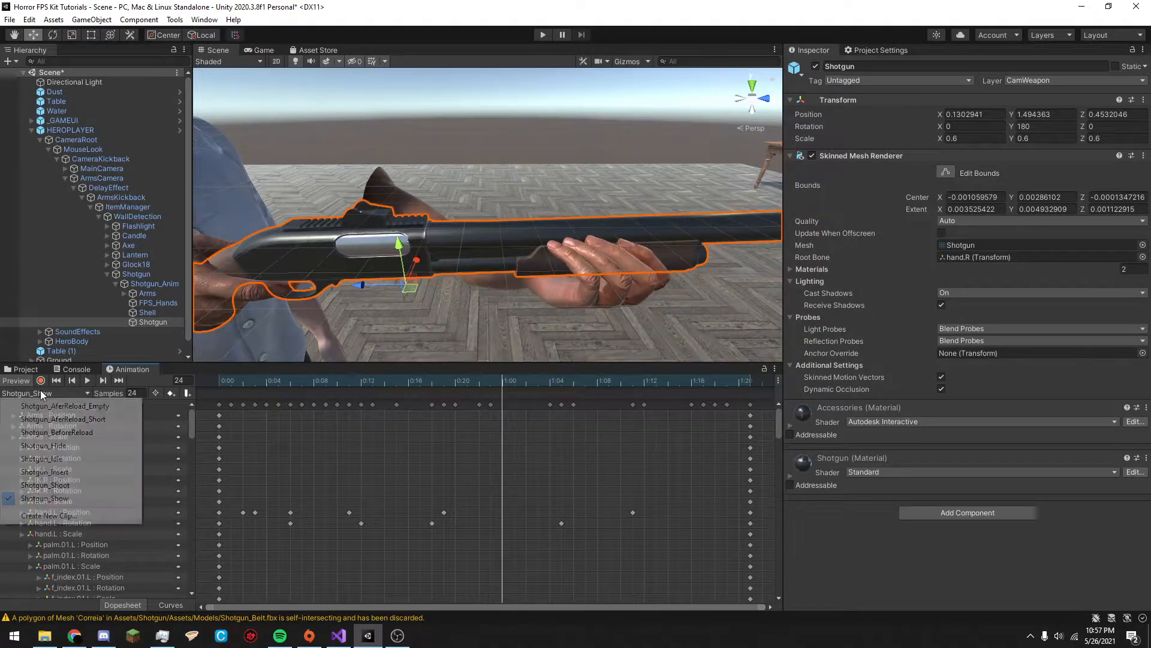
pyautogui.click(77, 484)
pyautogui.moveTo(360, 384); pyautogui.dragTo(153, 318)
# Examine the parts of Shotgun_Anim and the bones under Arms, widening the Hierarchy to read their names.
pyautogui.click(150, 293)
pyautogui.click(142, 303)
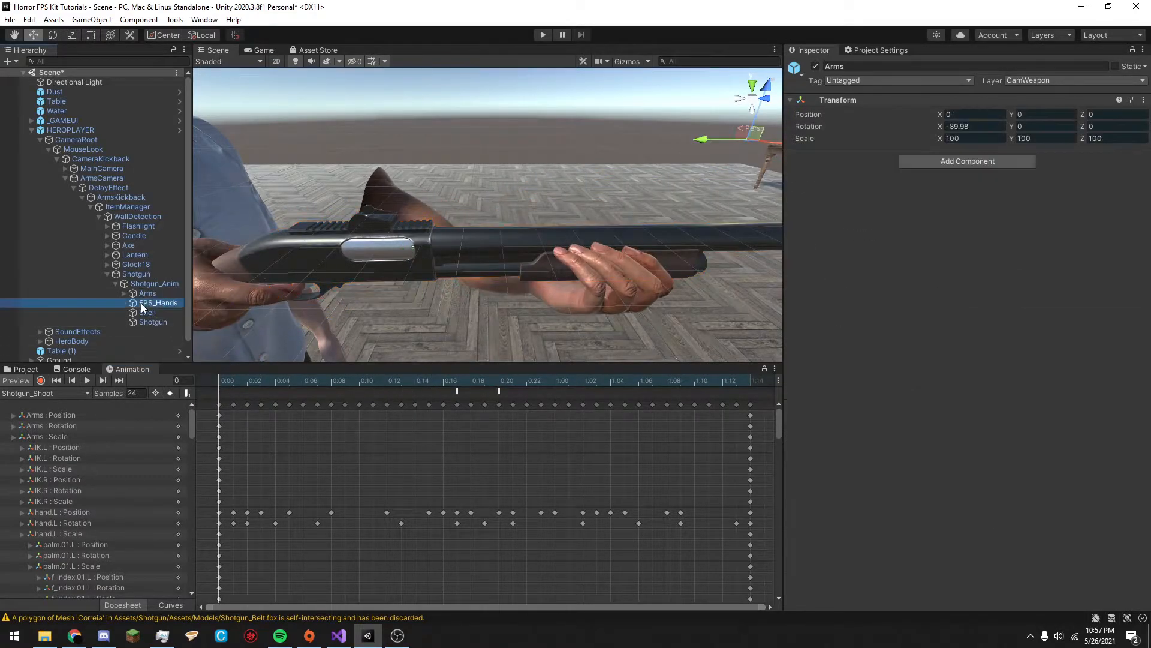
pyautogui.click(141, 312)
pyautogui.click(147, 306)
pyautogui.click(149, 322)
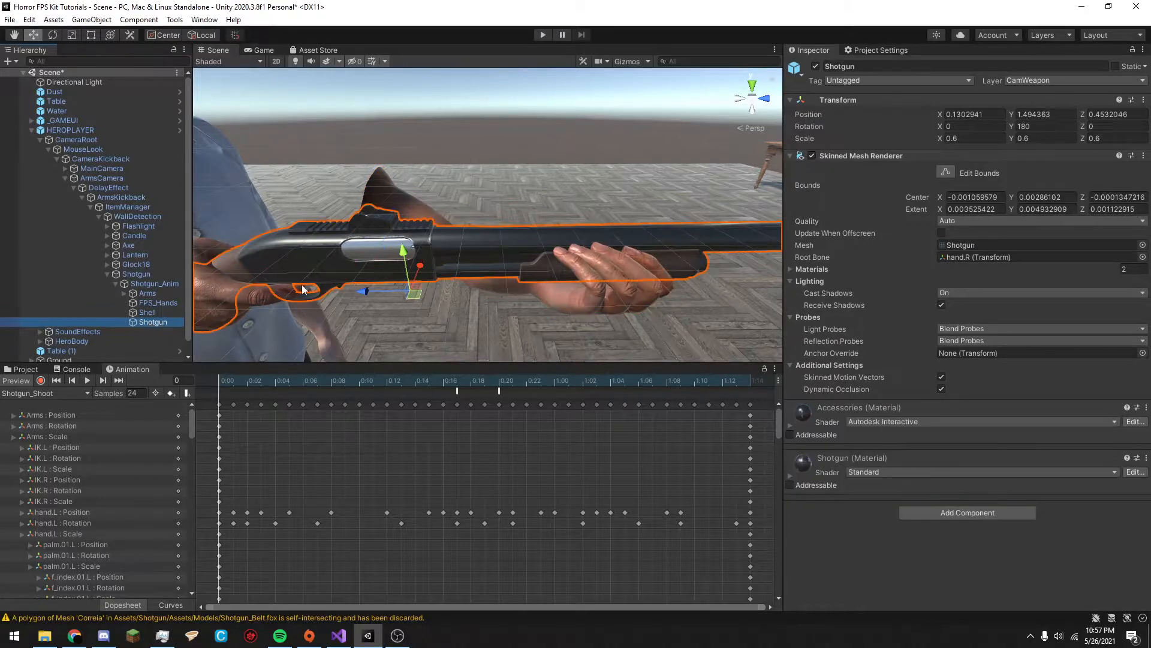
pyautogui.click(134, 283)
pyautogui.click(133, 292)
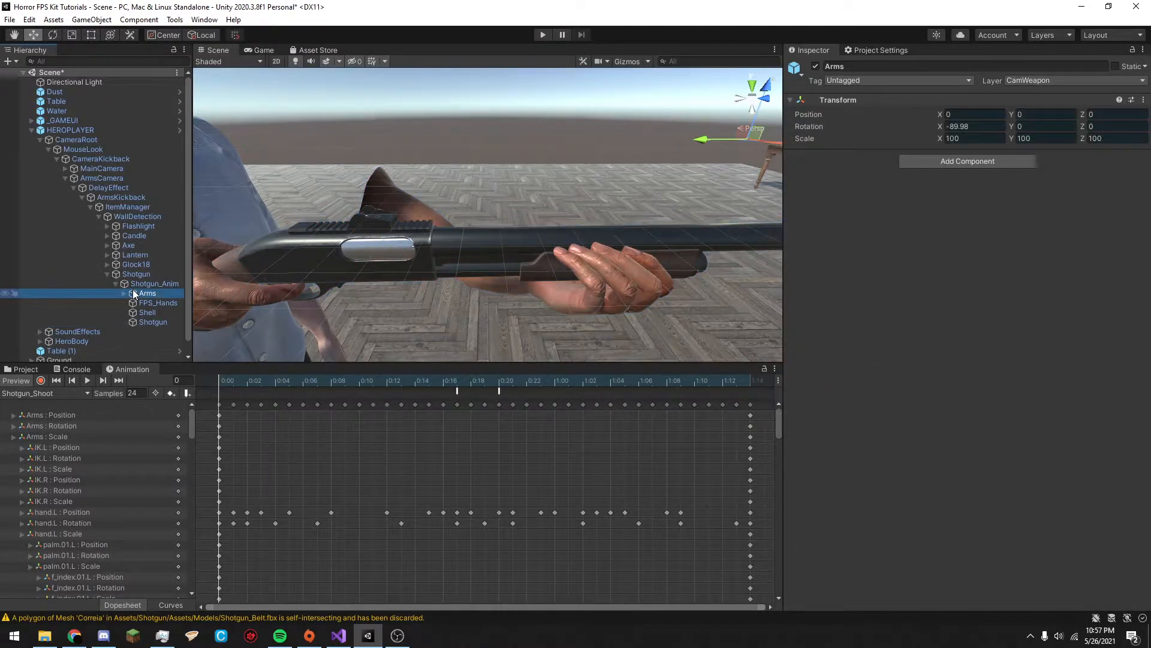
pyautogui.press('Right')
pyautogui.press('Down')
pyautogui.press('Down')
pyautogui.scroll(-2, 185, 297)
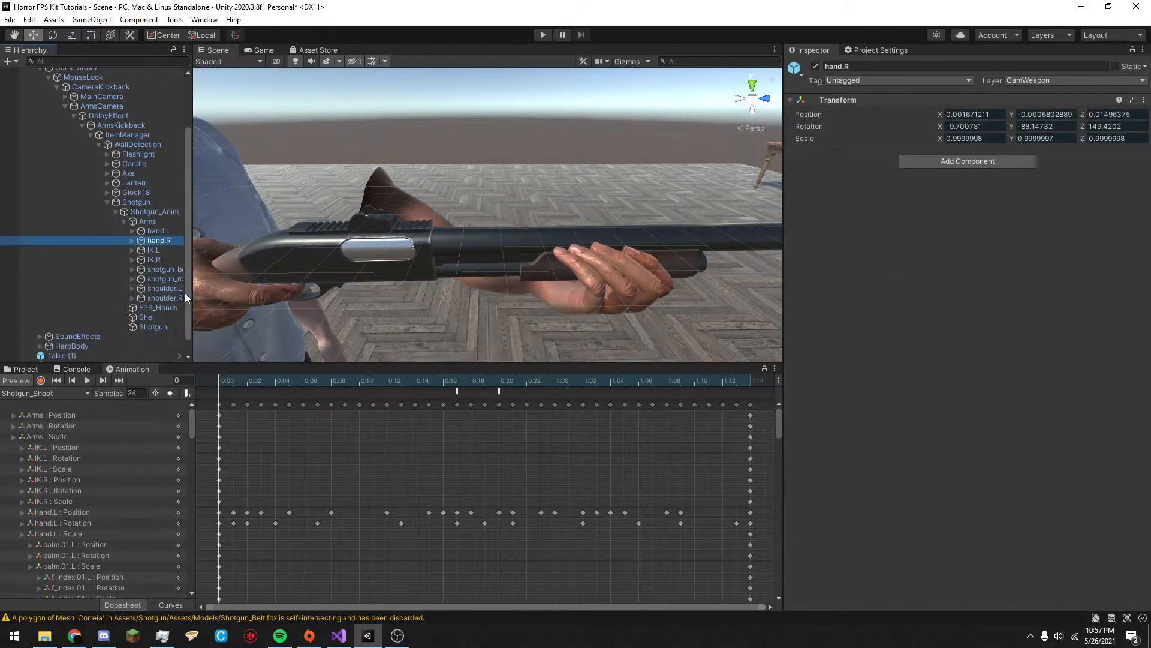
pyautogui.moveTo(192, 294); pyautogui.dragTo(232, 295)
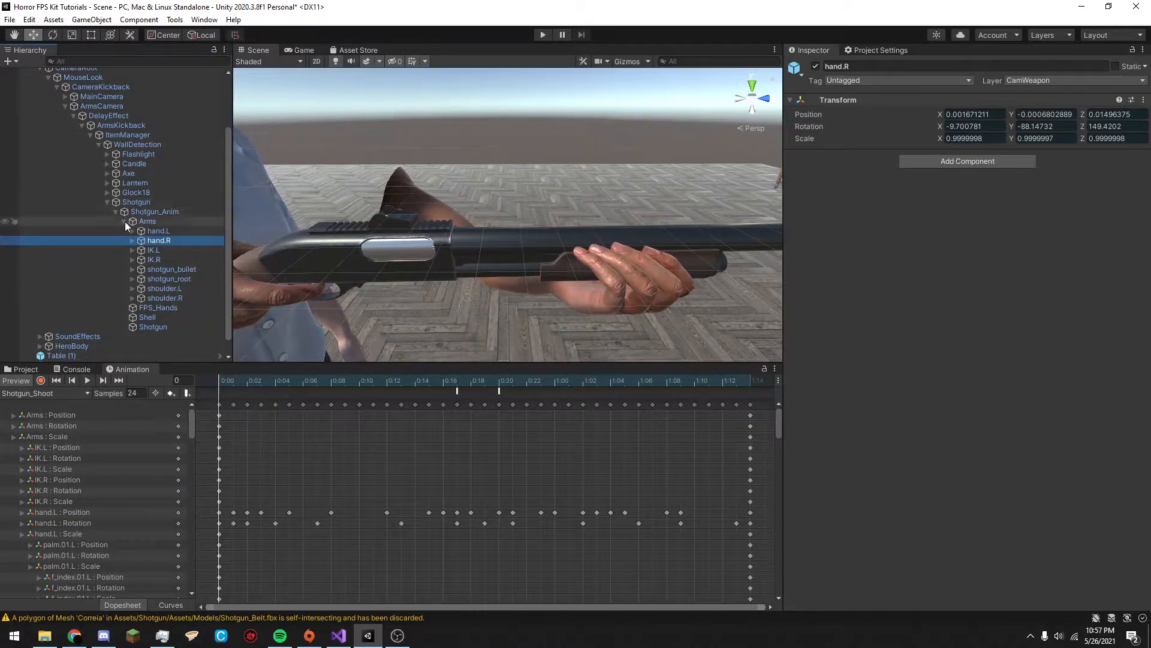
# Add the Shotgun 2 prefab to the scene as a child of Shotgun_Anim.
pyautogui.click(24, 368)
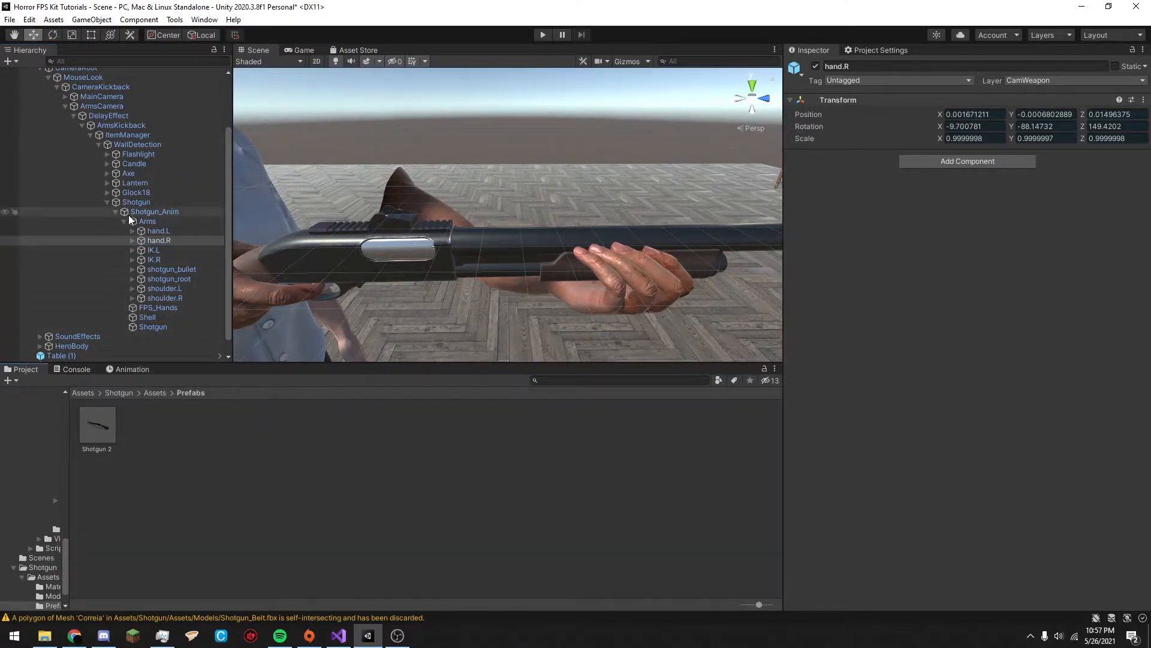
pyautogui.click(115, 212)
pyautogui.click(116, 284)
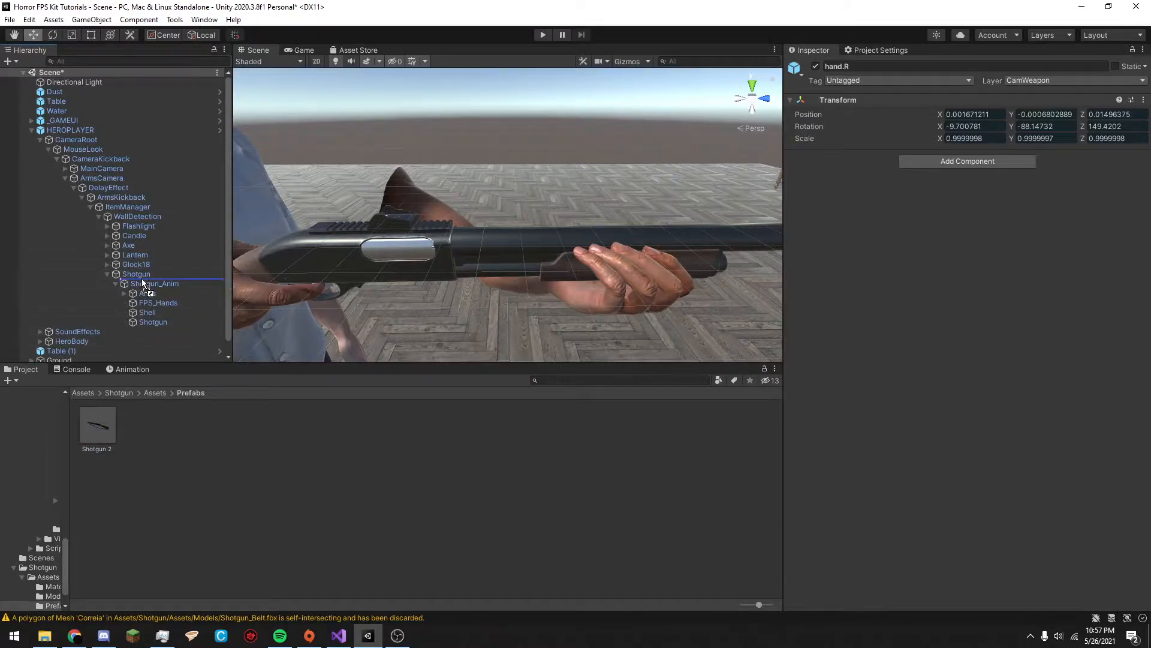
pyautogui.moveTo(151, 286); pyautogui.dragTo(151, 285)
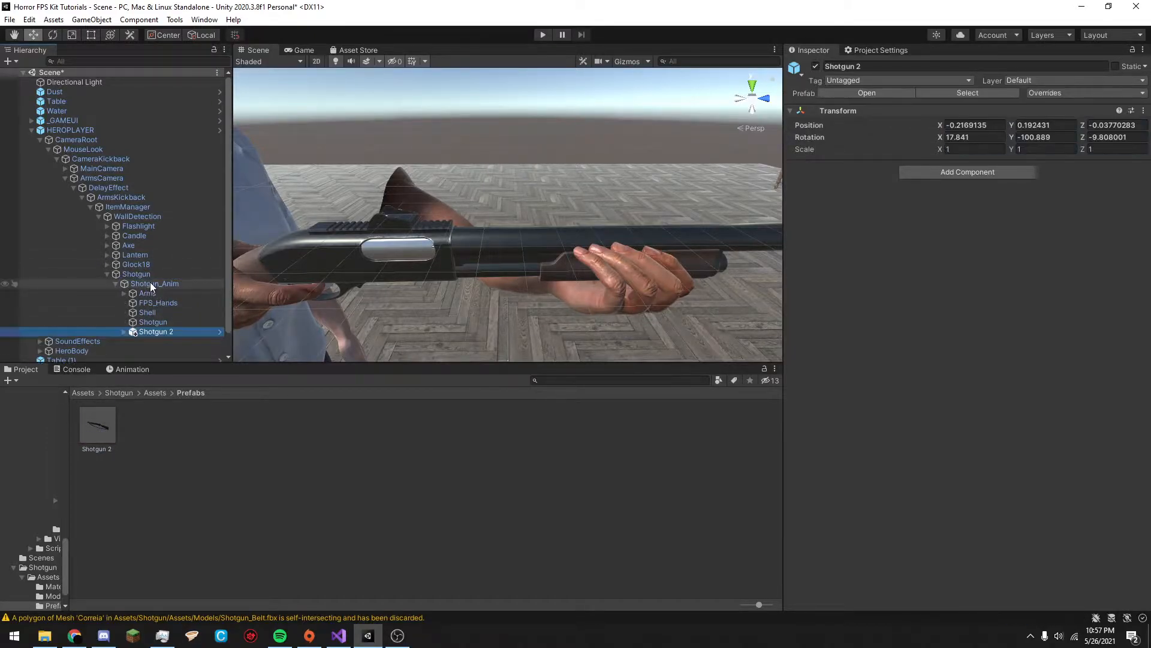
# Unpack the Shotgun 2 prefab instance under Shotgun_Anim.
pyautogui.rightClick(143, 332)
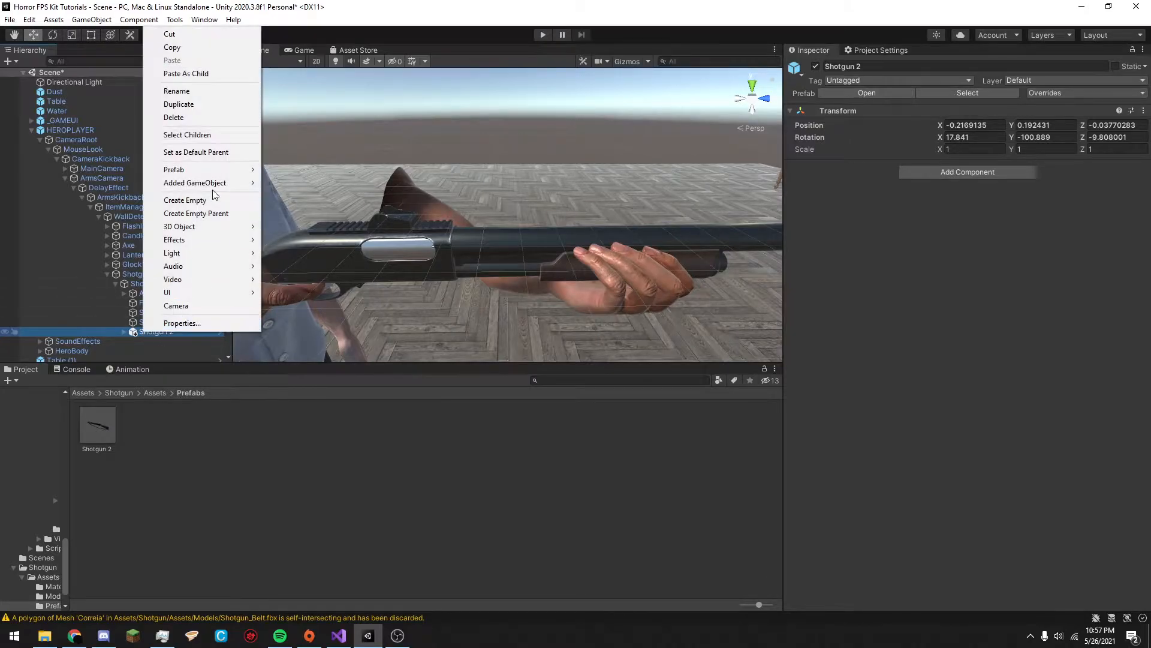
pyautogui.moveTo(211, 169)
pyautogui.click(310, 235)
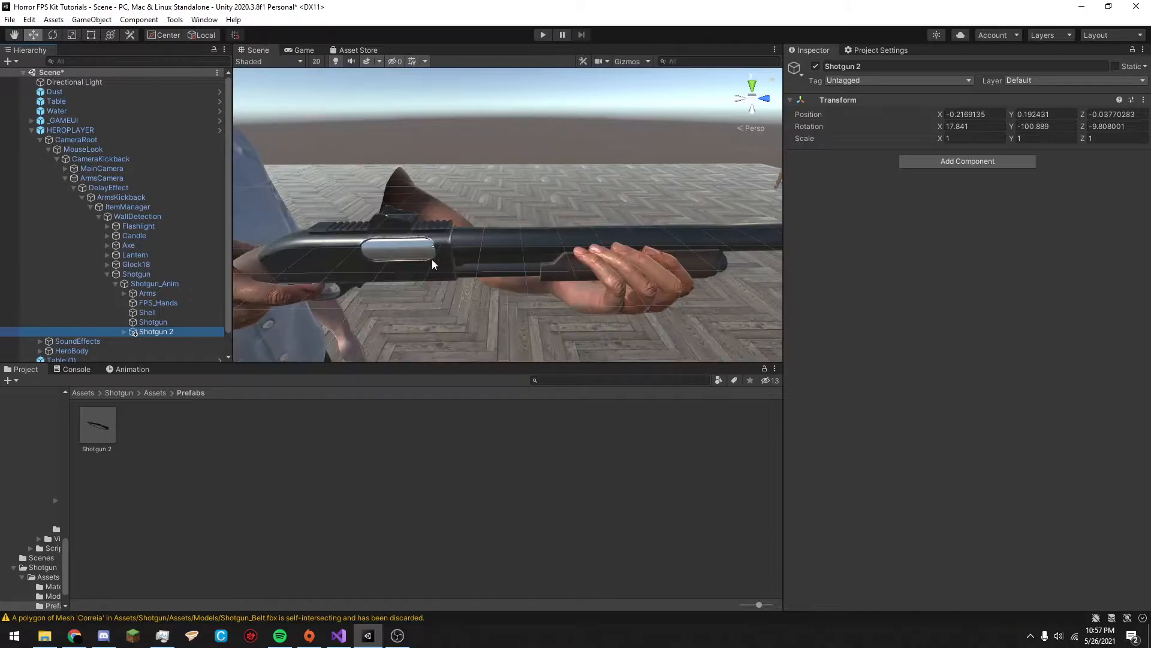
# Reset the position and rotation of Shotgun 2.
pyautogui.click(978, 112)
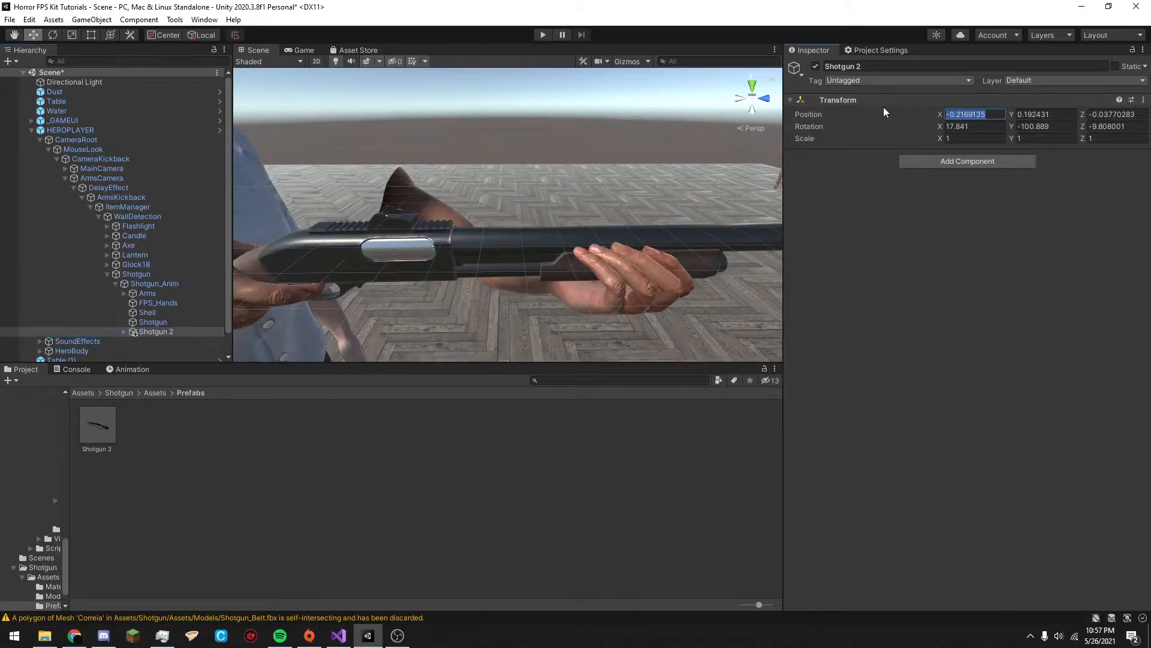
pyautogui.rightClick(854, 102)
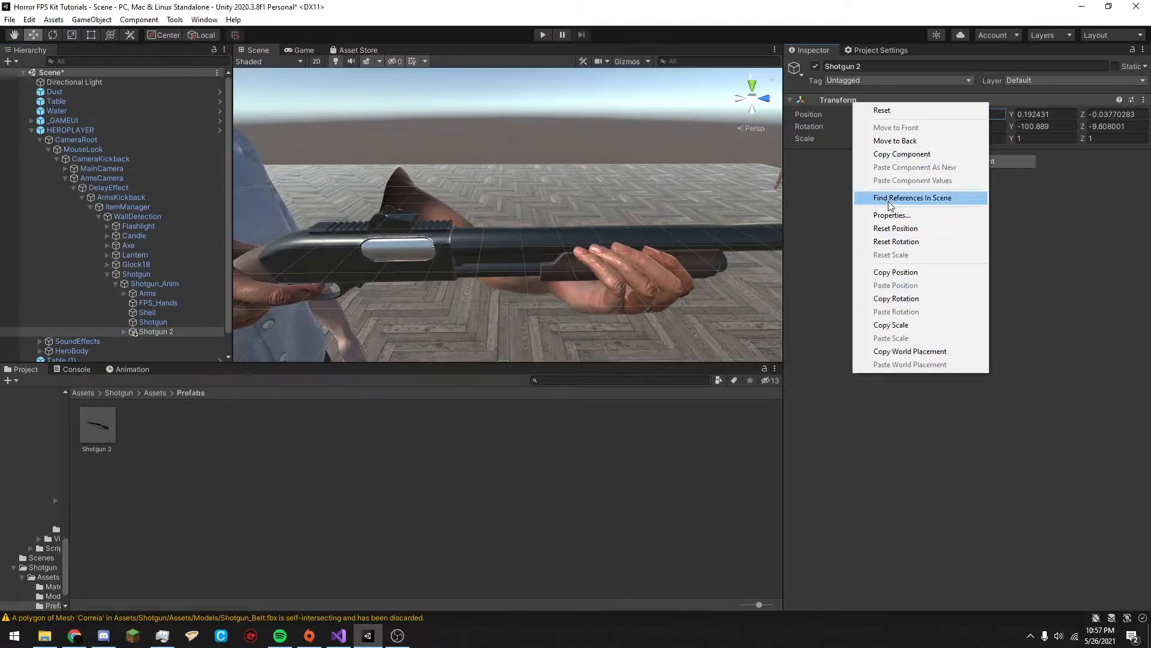
pyautogui.click(895, 228)
pyautogui.rightClick(827, 100)
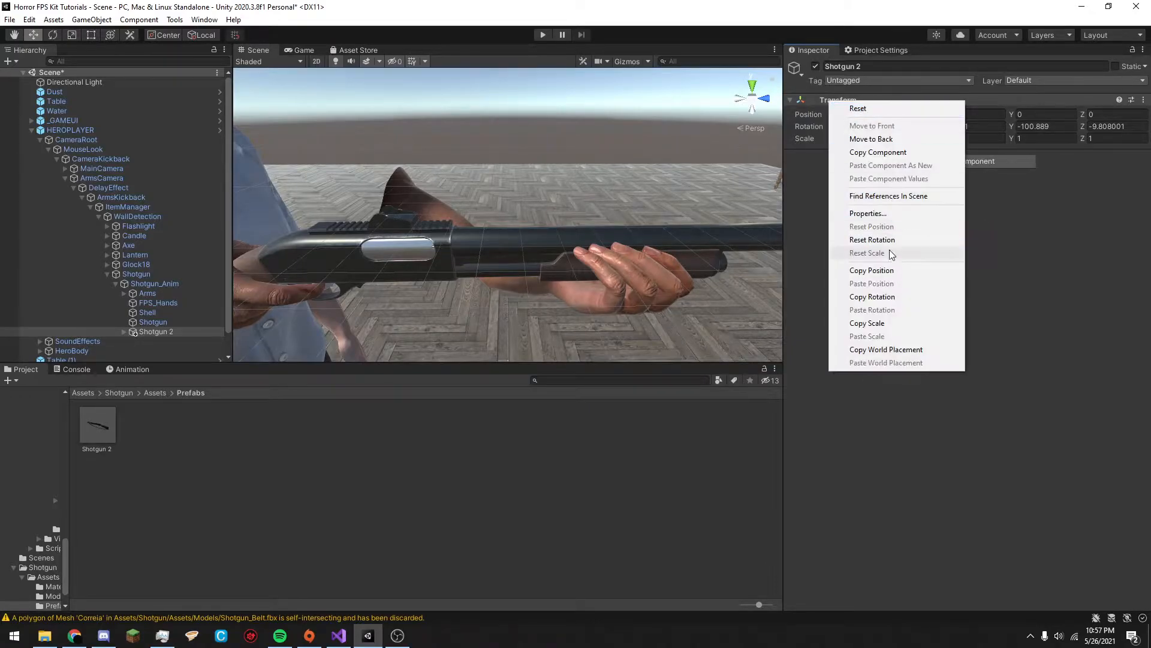
pyautogui.click(874, 238)
# Move Shotgun 2 up from the player's feet to near the hands holding the original shotgun.
pyautogui.moveTo(560, 250); pyautogui.dragTo(507, 328, button='right')
pyautogui.moveTo(432, 273); pyautogui.dragTo(430, 58)
pyautogui.moveTo(431, 195); pyautogui.dragTo(418, 125, button='right')
pyautogui.moveTo(386, 201); pyautogui.dragTo(540, 271)
# Rotate Shotgun 2 to -180 on Y and move it beside the original shotgun, at about X -0.167, Y 1.429, Z 0.304.
pyautogui.press('r')
pyautogui.moveTo(541, 271)
pyautogui.mouseDown(button='right')
pyautogui.moveTo(663, 268)
pyautogui.moveTo(545, 249)
pyautogui.mouseUp(button='right')
pyautogui.press('e')
pyautogui.moveTo(534, 297); pyautogui.dragTo(620, 295)
pyautogui.press('w')
pyautogui.moveTo(566, 235); pyautogui.dragTo(580, 304)
pyautogui.moveTo(580, 304); pyautogui.dragTo(718, 260, button='right')
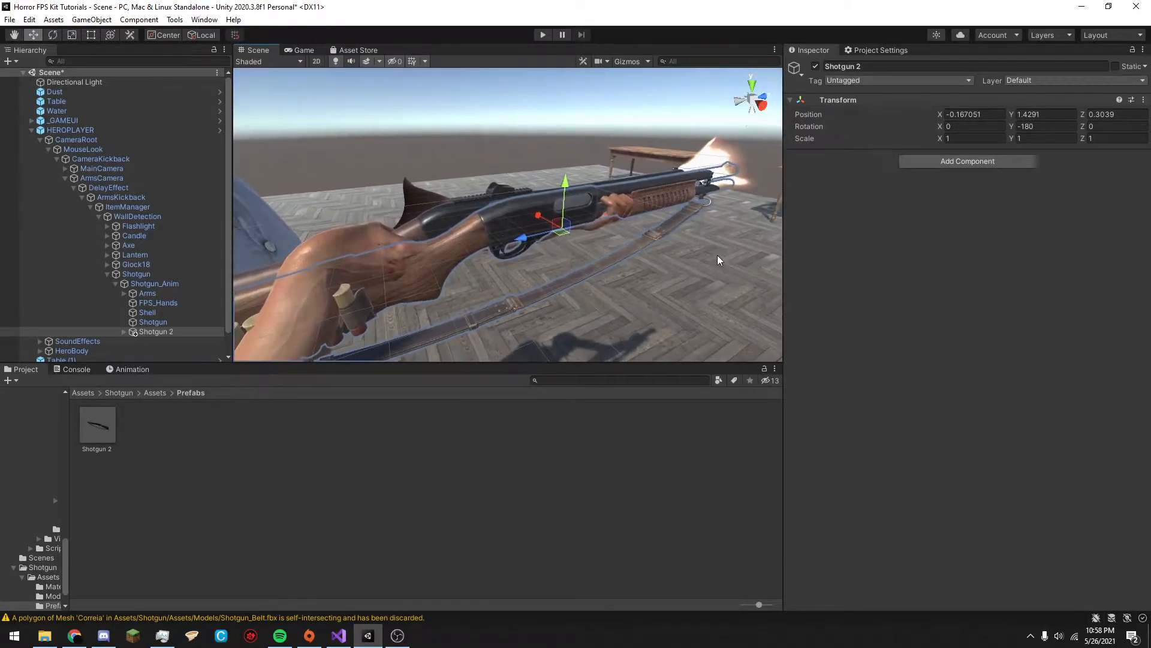
# Scale Shotgun 2 uniformly to about 0.824 and move it into the hands at about X -0.171, Y 1.434, Z 0.213.
pyautogui.moveTo(550, 233); pyautogui.dragTo(460, 257)
pyautogui.press('r')
pyautogui.press('w')
pyautogui.moveTo(468, 251); pyautogui.dragTo(570, 198, button='right')
pyautogui.press('f')
pyautogui.scroll(4, 519, 215)
pyautogui.keyDown('alt'); pyautogui.moveTo(519, 215); pyautogui.dragTo(594, 211); pyautogui.keyUp('alt')
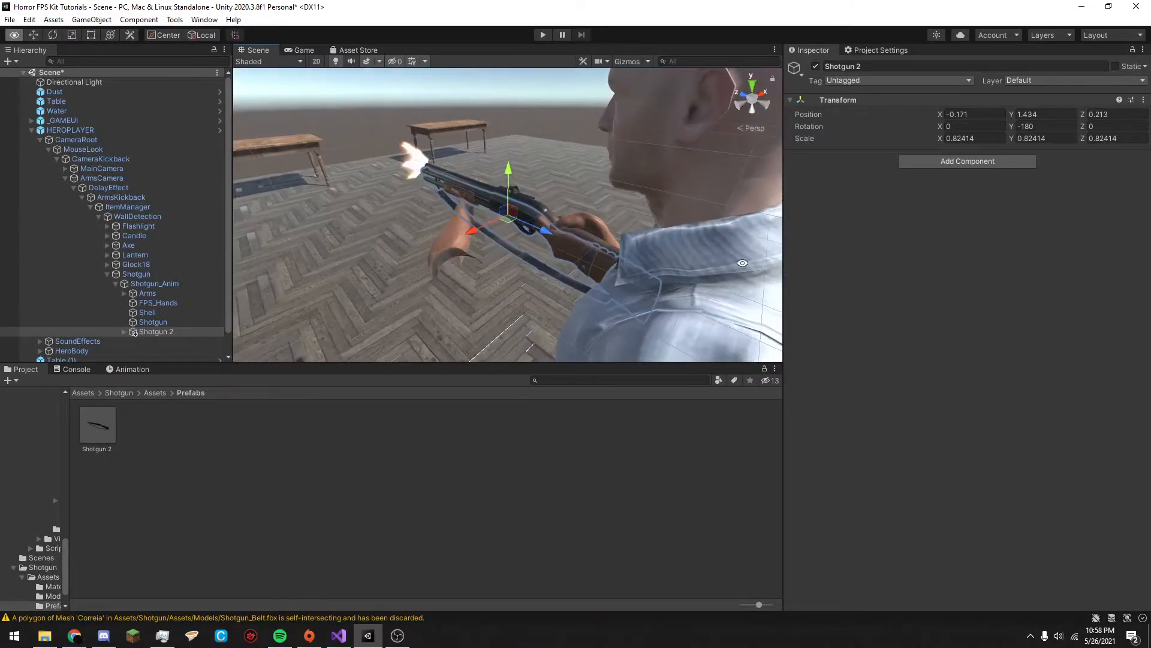
# Fine-tune the position of Shotgun 2 over the original gun to about X -0.1434, Y 1.4445, Z 0.2019.
pyautogui.scroll(6, 597, 207)
pyautogui.moveTo(593, 210); pyautogui.dragTo(578, 216, button='middle')
pyautogui.scroll(-5, 540, 246)
pyautogui.moveTo(396, 303)
pyautogui.mouseDown()
pyautogui.moveTo(383, 306)
pyautogui.moveTo(408, 311)
pyautogui.mouseUp()
pyautogui.keyDown('alt'); pyautogui.moveTo(469, 271); pyautogui.dragTo(527, 215); pyautogui.keyUp('alt')
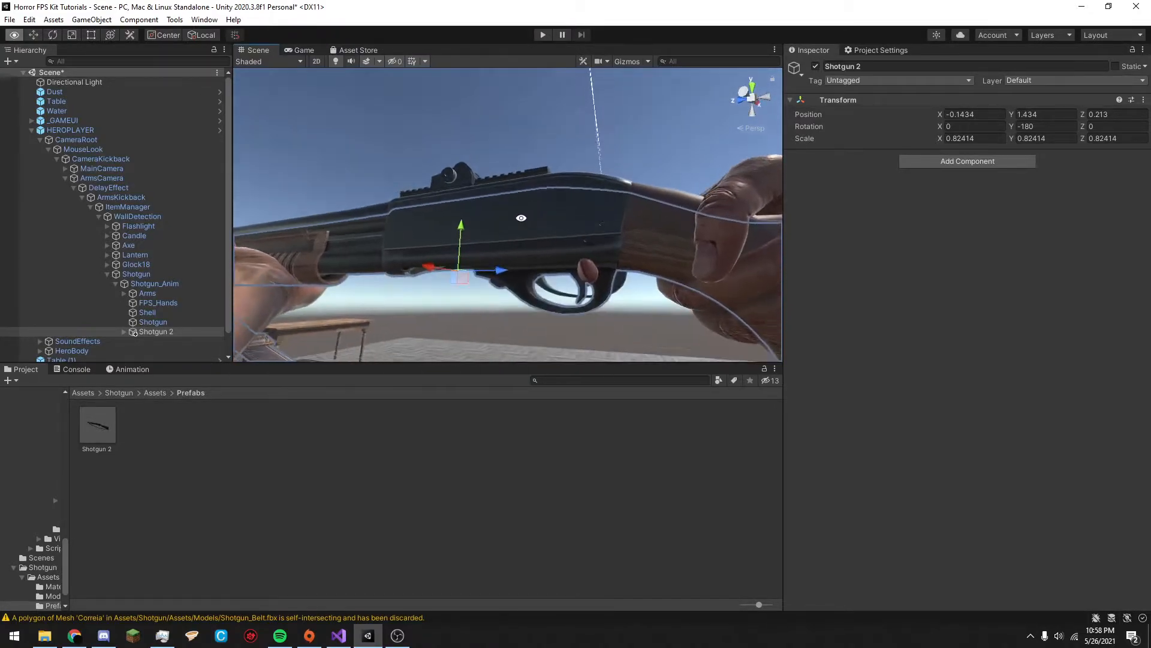
pyautogui.moveTo(462, 237); pyautogui.dragTo(512, 258)
pyautogui.moveTo(483, 193); pyautogui.dragTo(491, 279, button='middle')
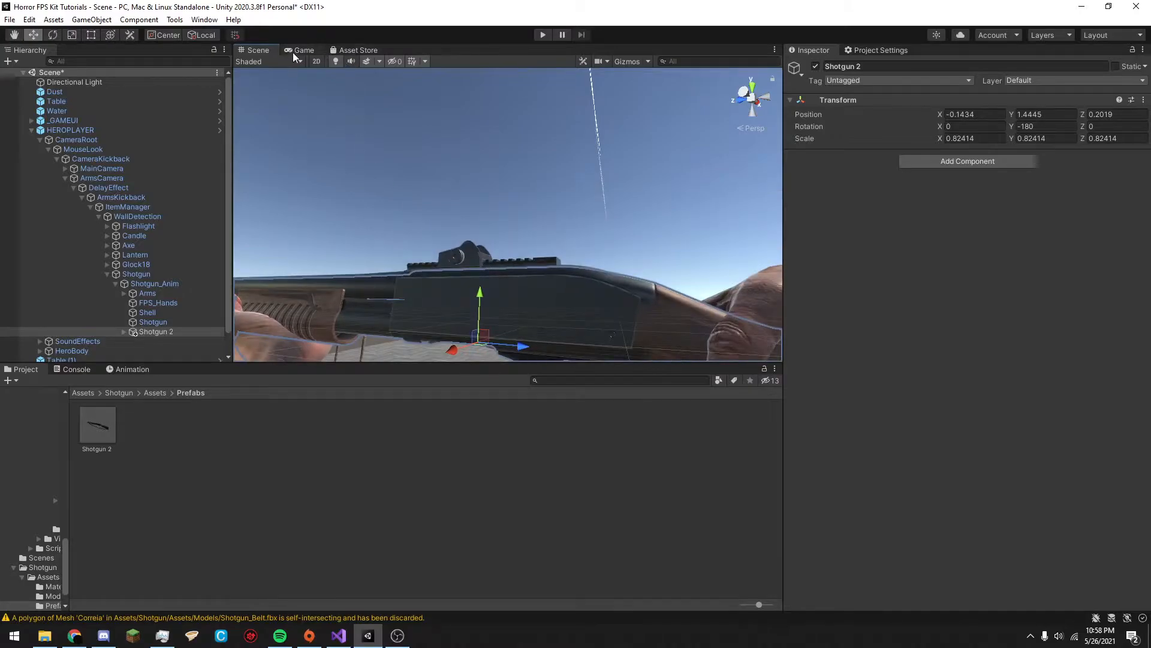
# Set the layer of Shotgun 2 and all its child objects to CamWeapon, matching the original Shotgun.
pyautogui.click(136, 274)
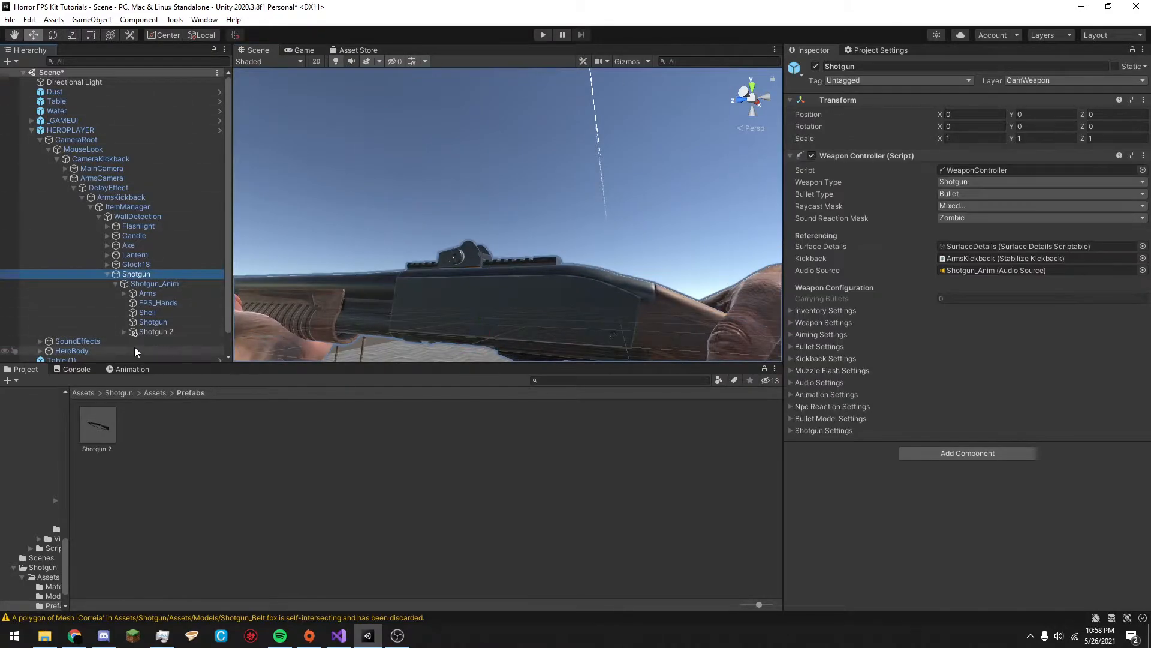
pyautogui.click(143, 331)
pyautogui.click(1132, 81)
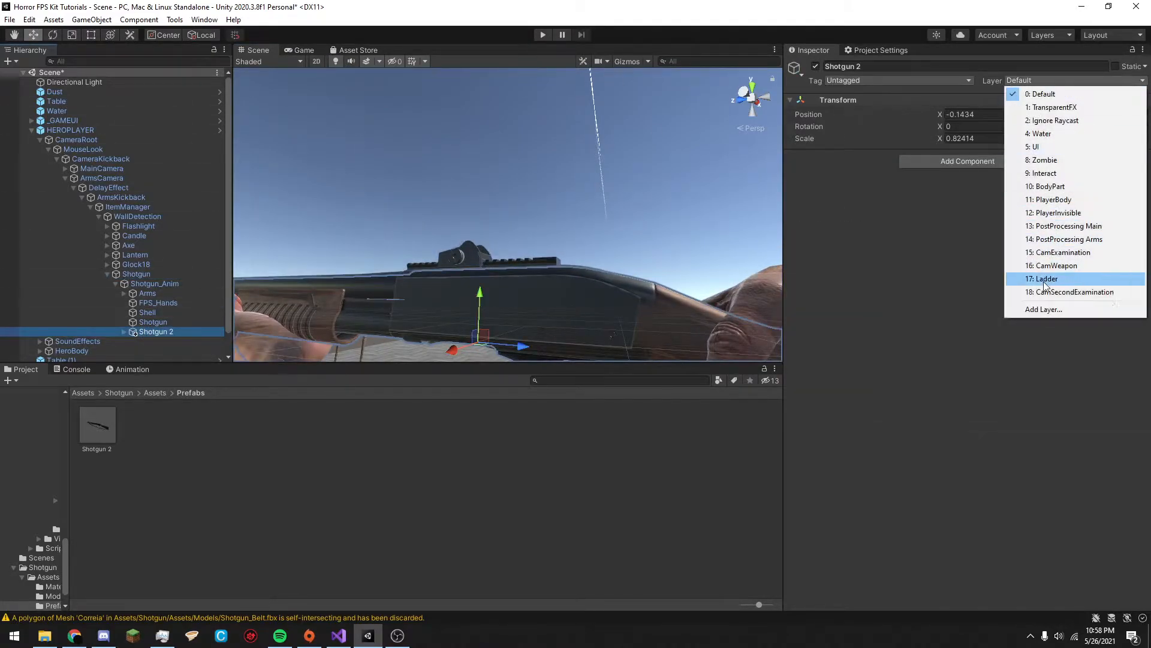
pyautogui.click(1052, 268)
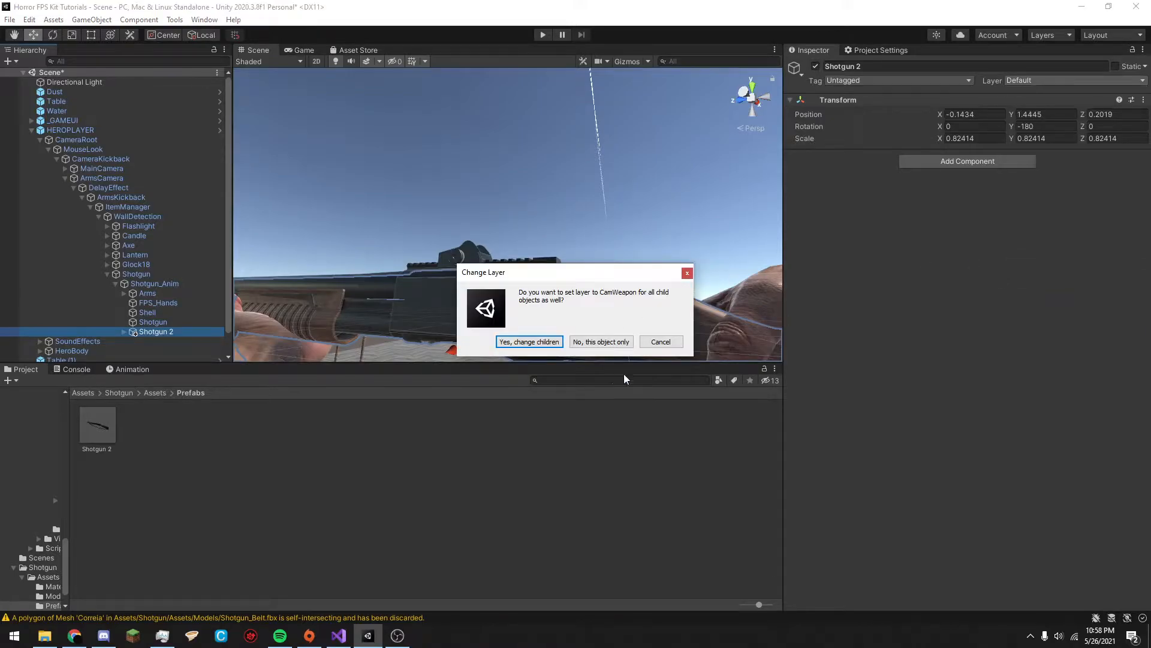
pyautogui.click(530, 342)
# Disable the Skinned Mesh Renderer on the original Shotgun mesh under Shotgun_Anim and check the hands in the Game and Scene views.
pyautogui.click(300, 50)
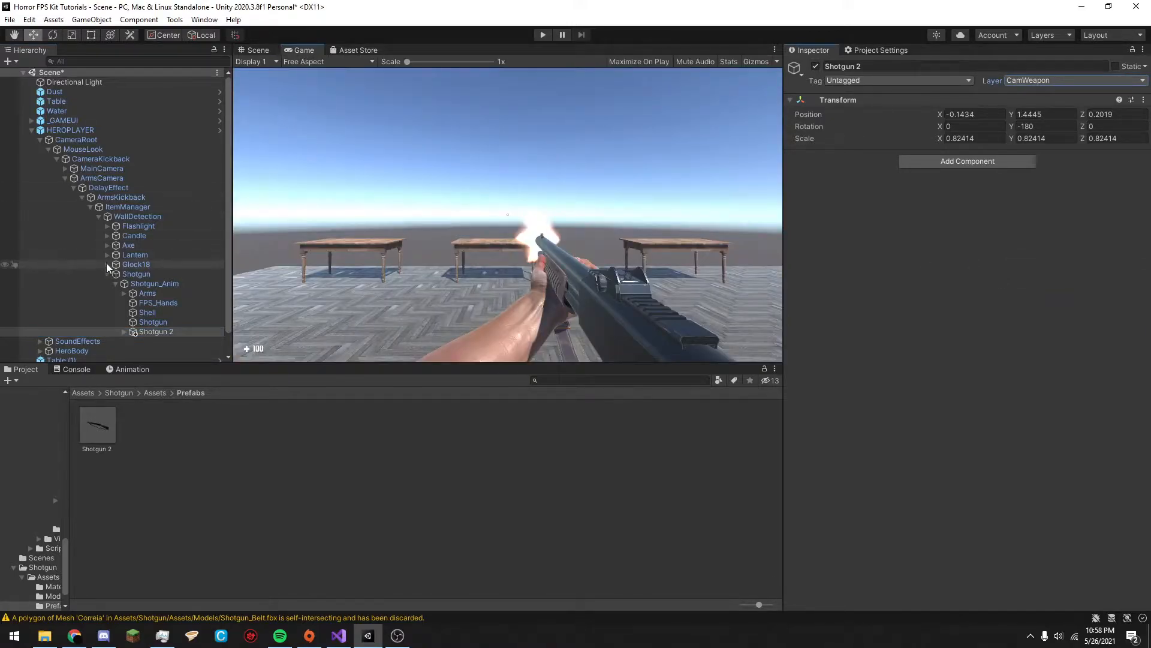
pyautogui.click(153, 322)
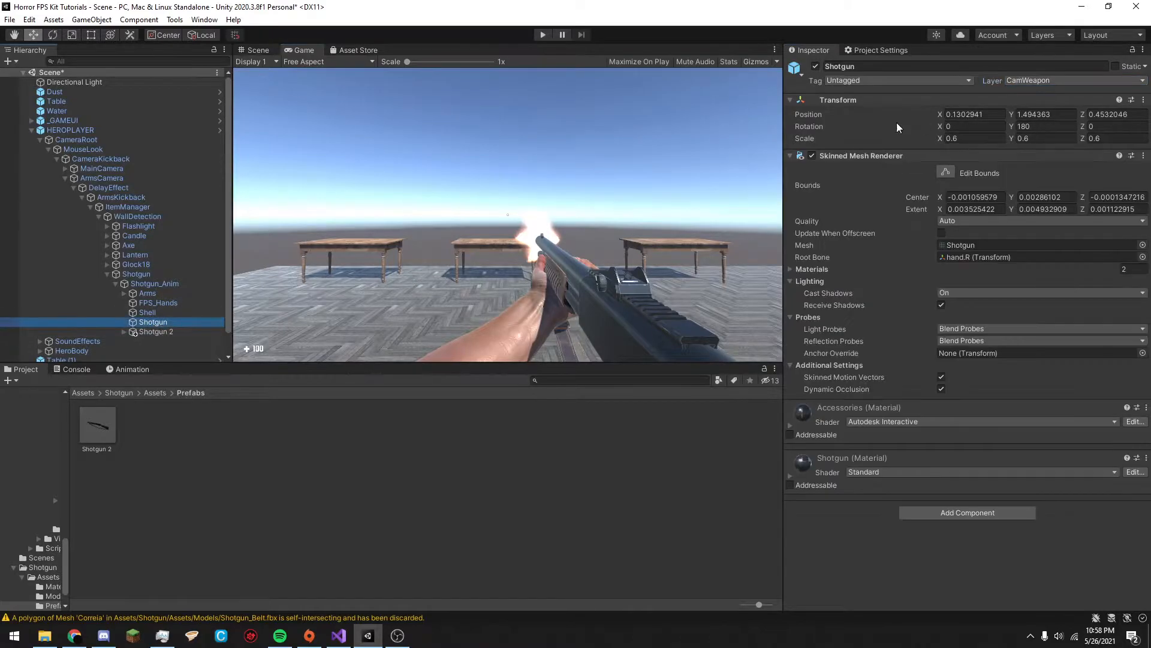
pyautogui.click(811, 156)
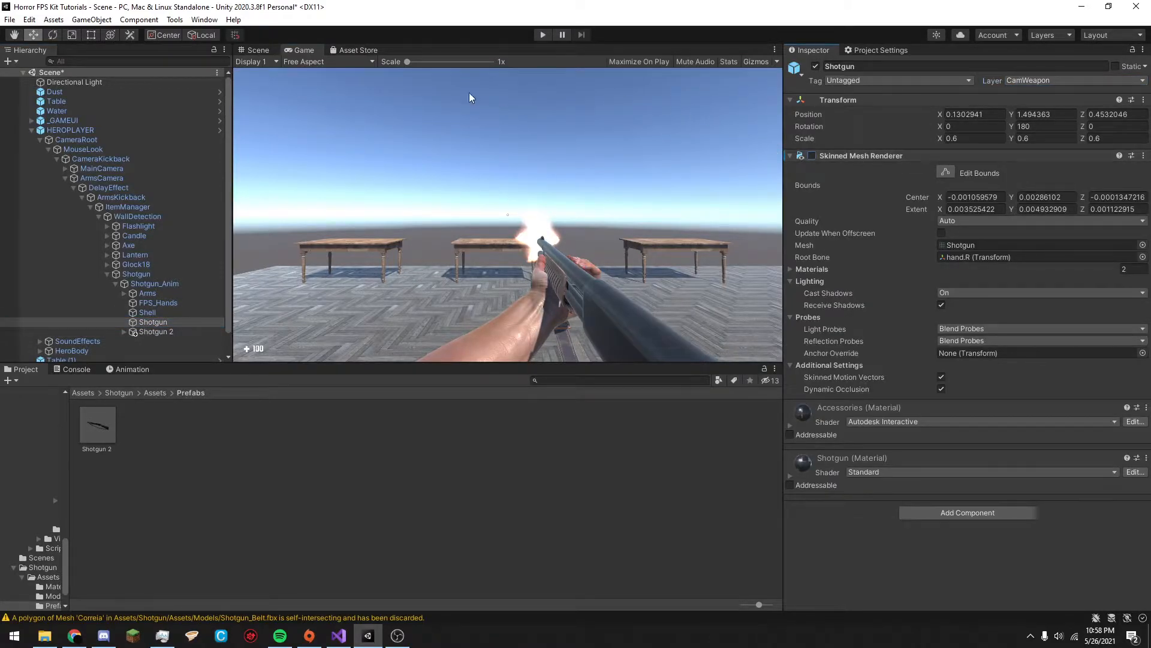
pyautogui.click(813, 156)
pyautogui.click(812, 156)
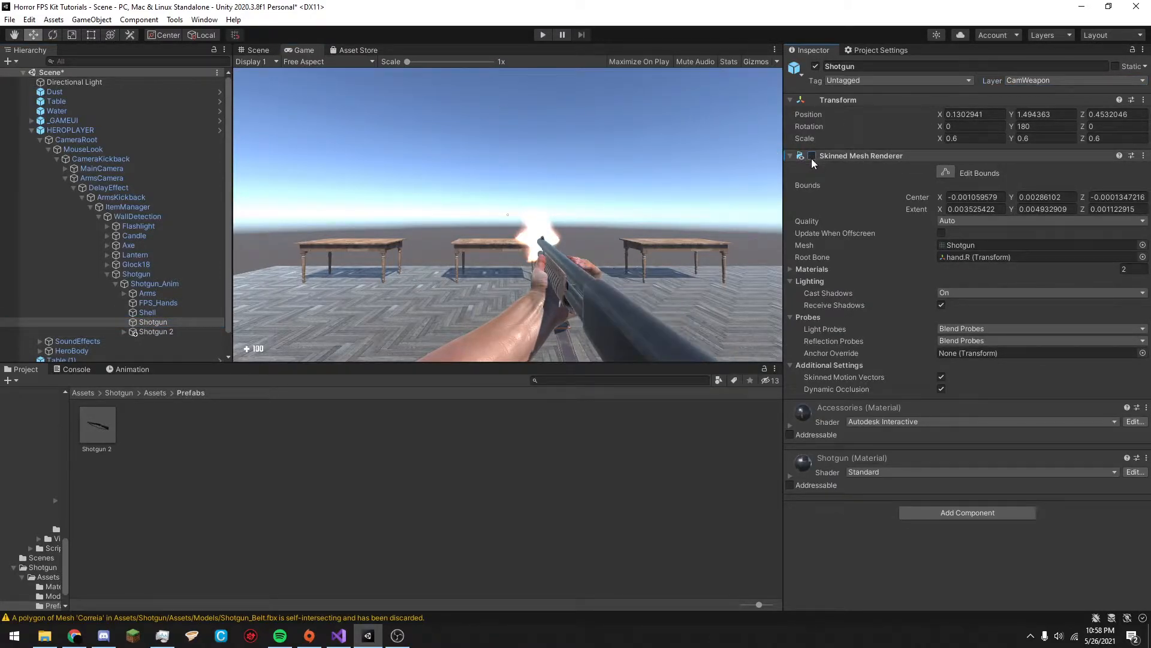
pyautogui.click(257, 50)
pyautogui.moveTo(468, 227); pyautogui.dragTo(434, 318, button='right')
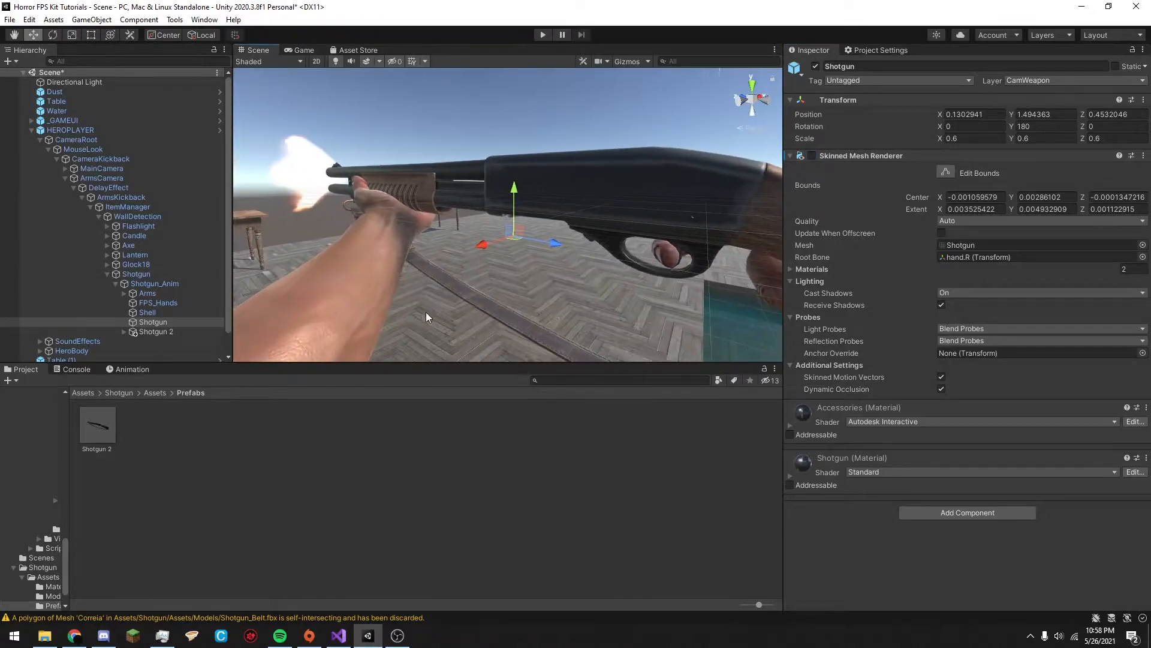
# Scrub through the Shotgun_Show animation clip in the Game view to check how the arms and gun move, and end the preview.
pyautogui.click(127, 369)
pyautogui.click(305, 50)
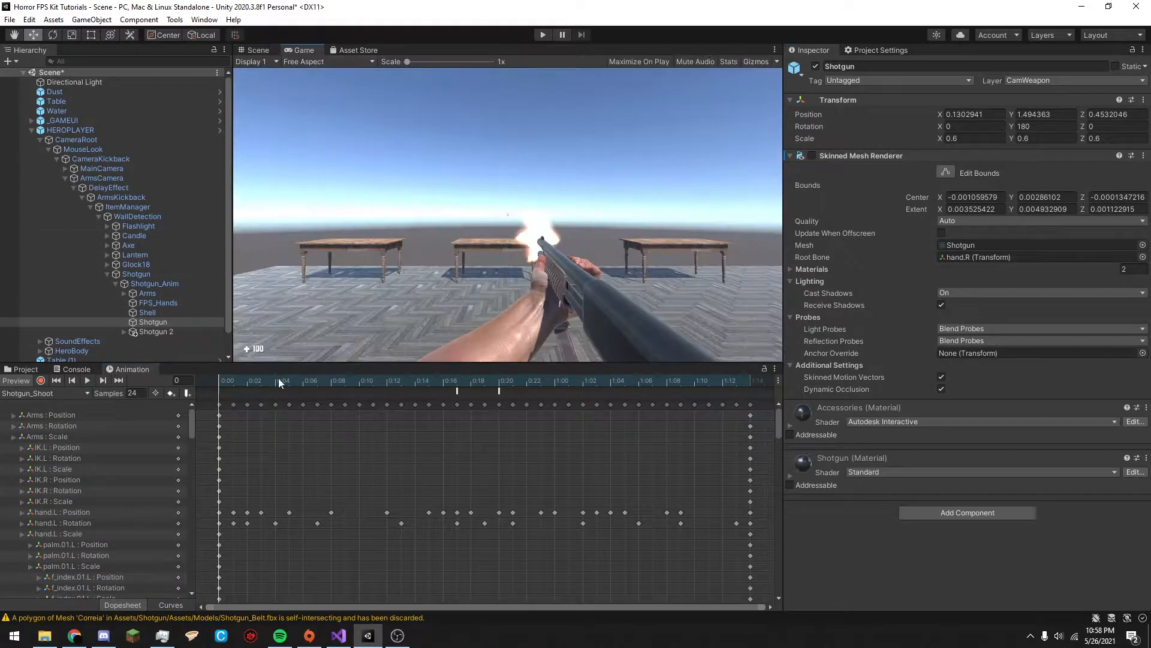
pyautogui.click(22, 394)
pyautogui.click(36, 482)
pyautogui.moveTo(254, 381); pyautogui.dragTo(47, 386)
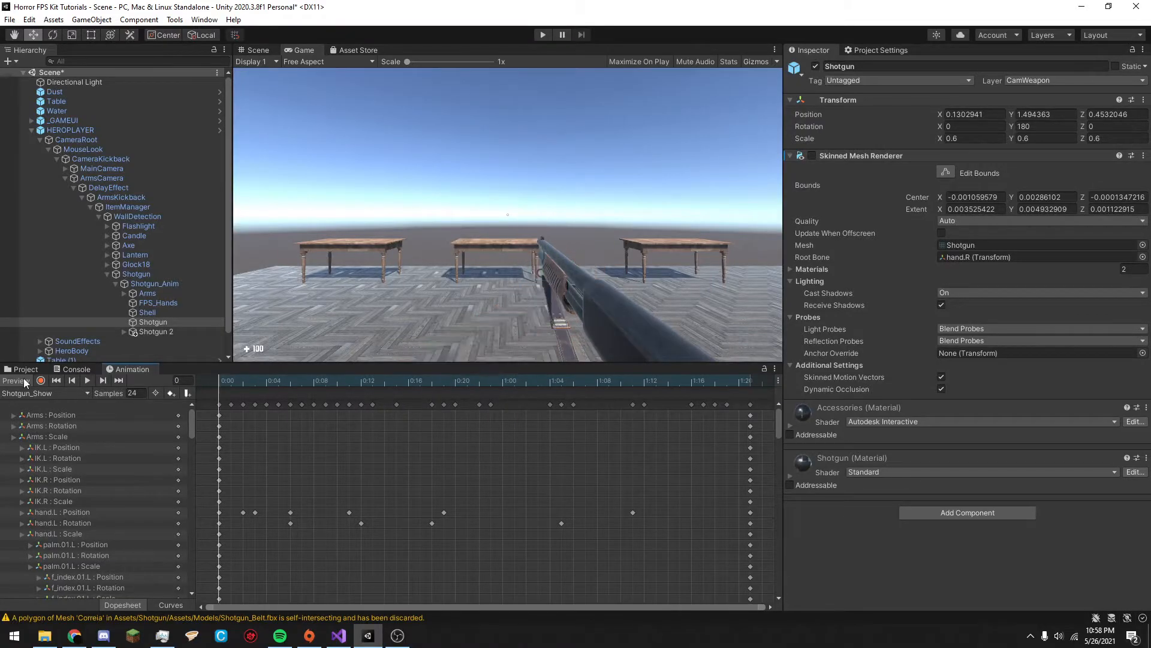
pyautogui.click(23, 380)
# Try to move Shotgun 2 up next to Arms within Shotgun_Anim.
pyautogui.moveTo(162, 329); pyautogui.dragTo(150, 289)
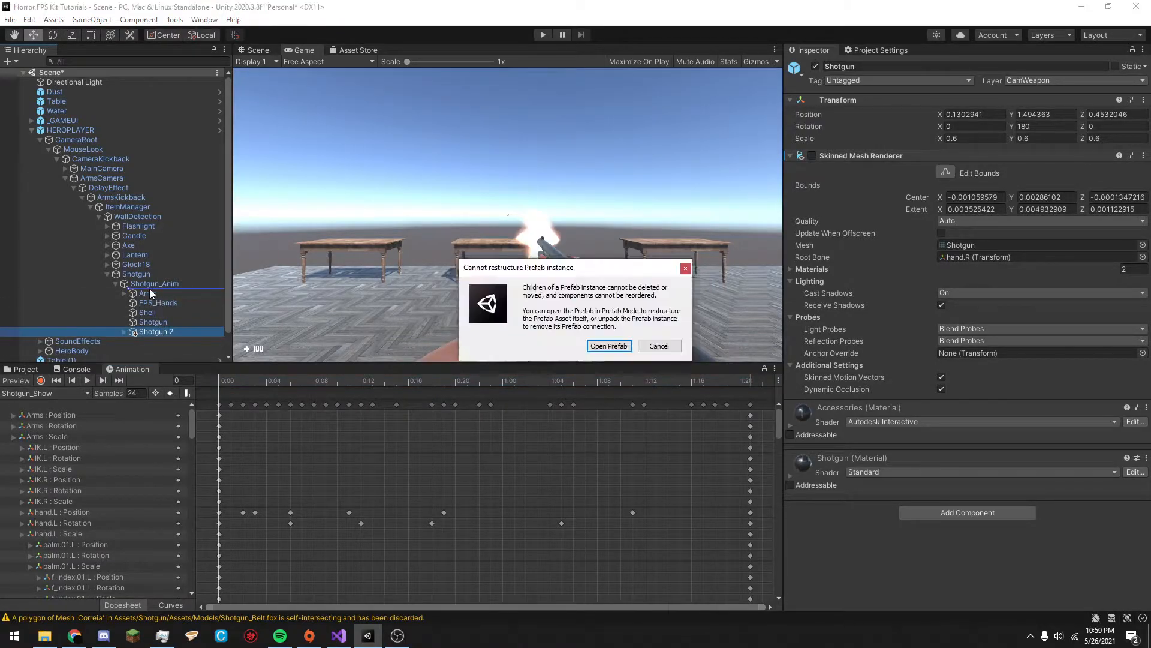
pyautogui.click(657, 345)
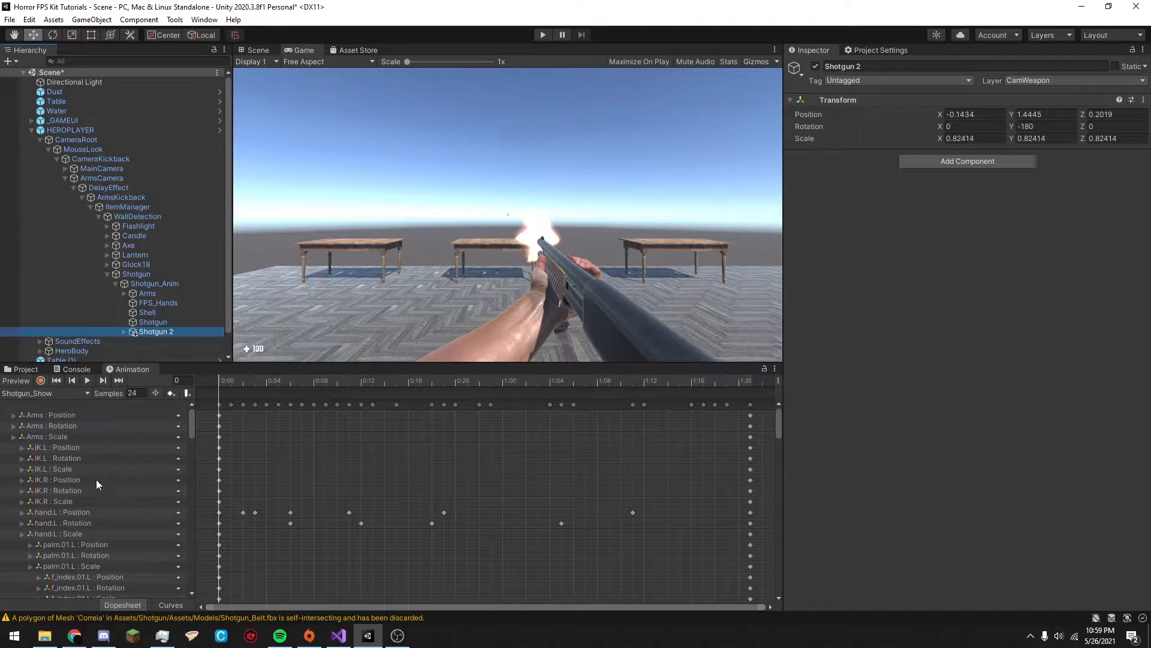
# Expand the Arms rig and examine its bones, including hand.R, IK.R, shotgun_bullet and shotgun_root, in the Scene view.
pyautogui.click(134, 294)
pyautogui.press('Right')
pyautogui.press('Down')
pyautogui.press('Down')
pyautogui.press('Right')
pyautogui.press('Down')
pyautogui.scroll(-3, 178, 285)
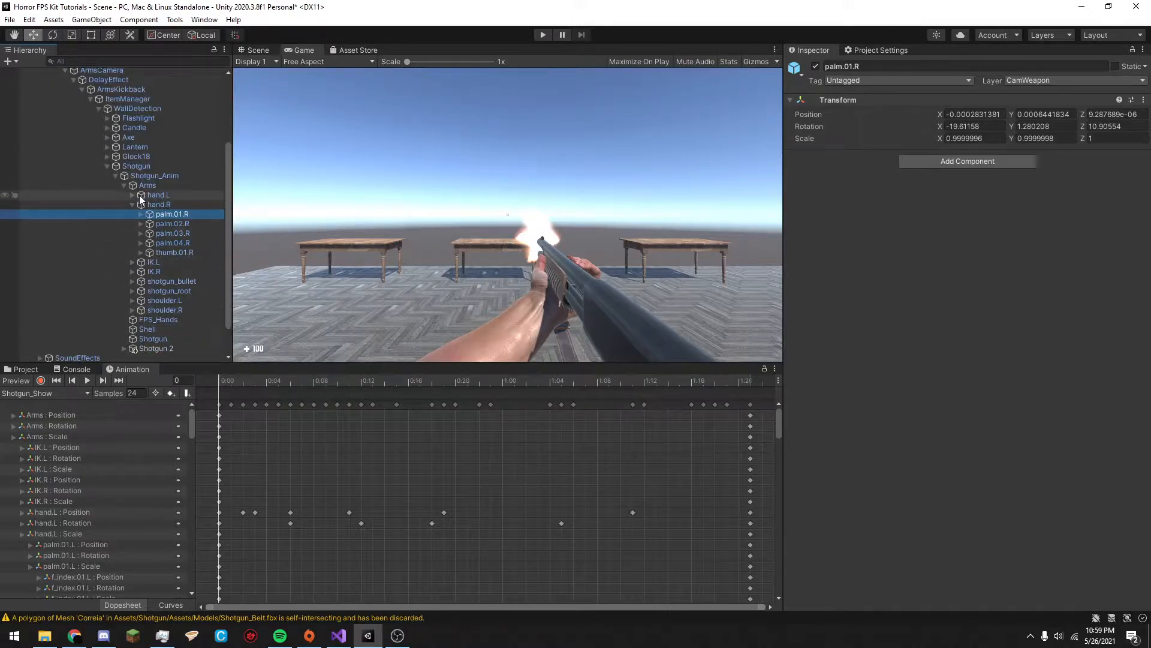
pyautogui.click(133, 204)
pyautogui.click(159, 270)
pyautogui.click(171, 250)
pyautogui.click(170, 241)
pyautogui.click(266, 49)
pyautogui.click(170, 251)
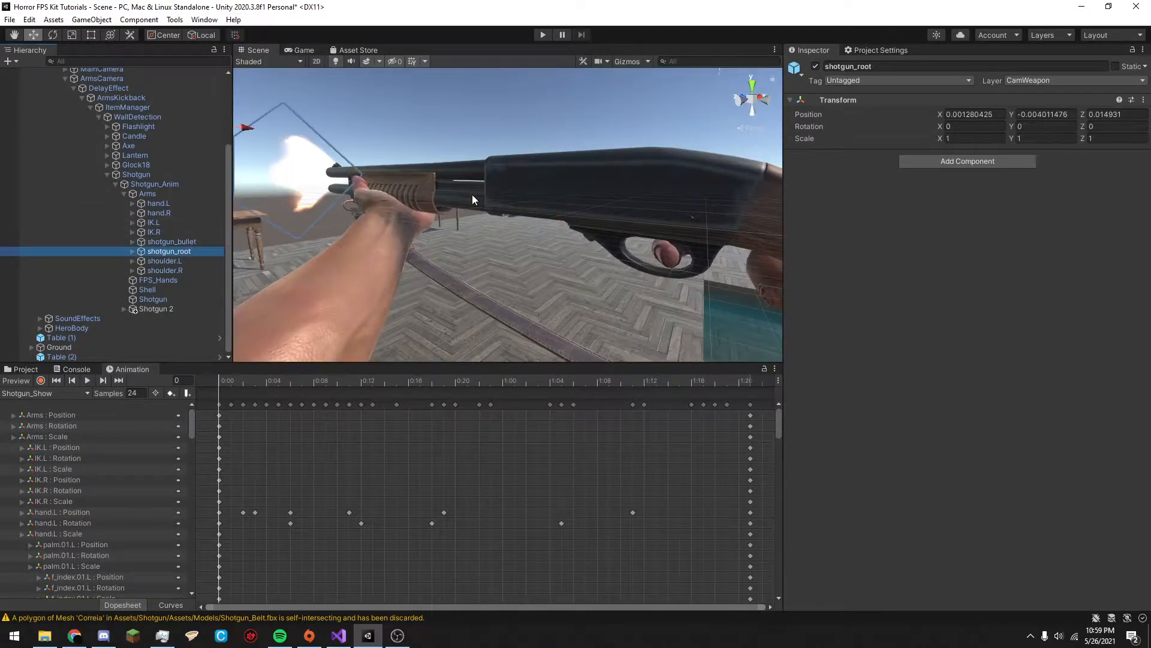
# Move the shotgun_root bone along its X axis to 0.00147.
pyautogui.moveTo(471, 194); pyautogui.dragTo(550, 257, button='middle')
pyautogui.moveTo(277, 166); pyautogui.dragTo(287, 167)
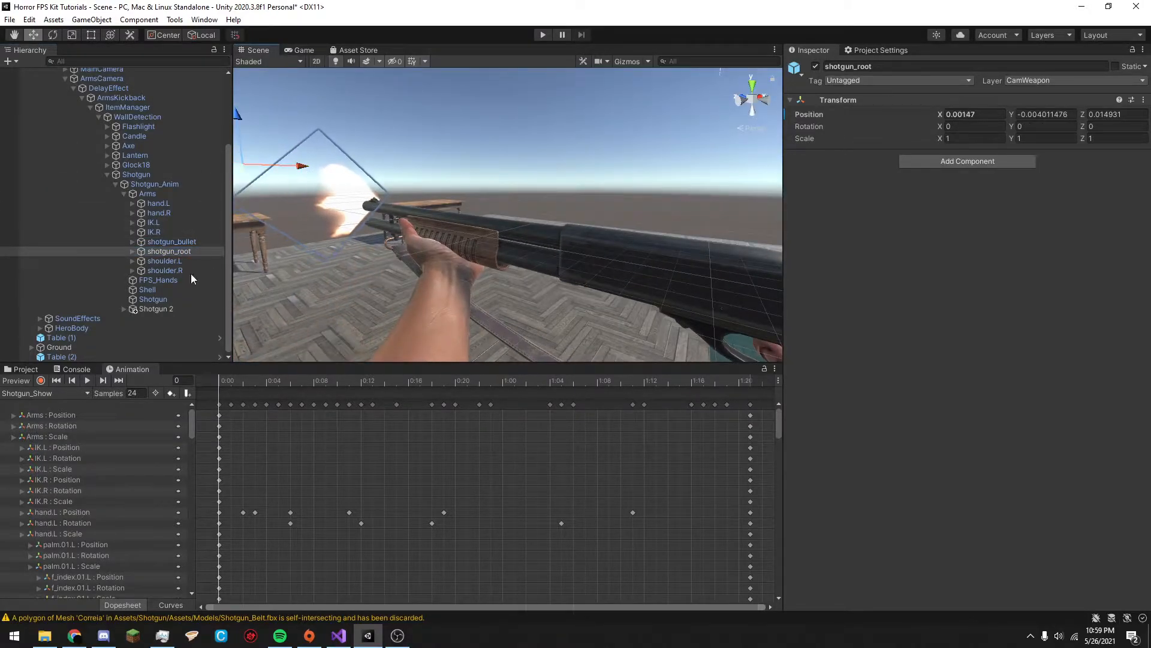
# Examine the Shell mesh and the shotgun_bullet_end bone up close between the hands.
pyautogui.doubleClick(150, 298)
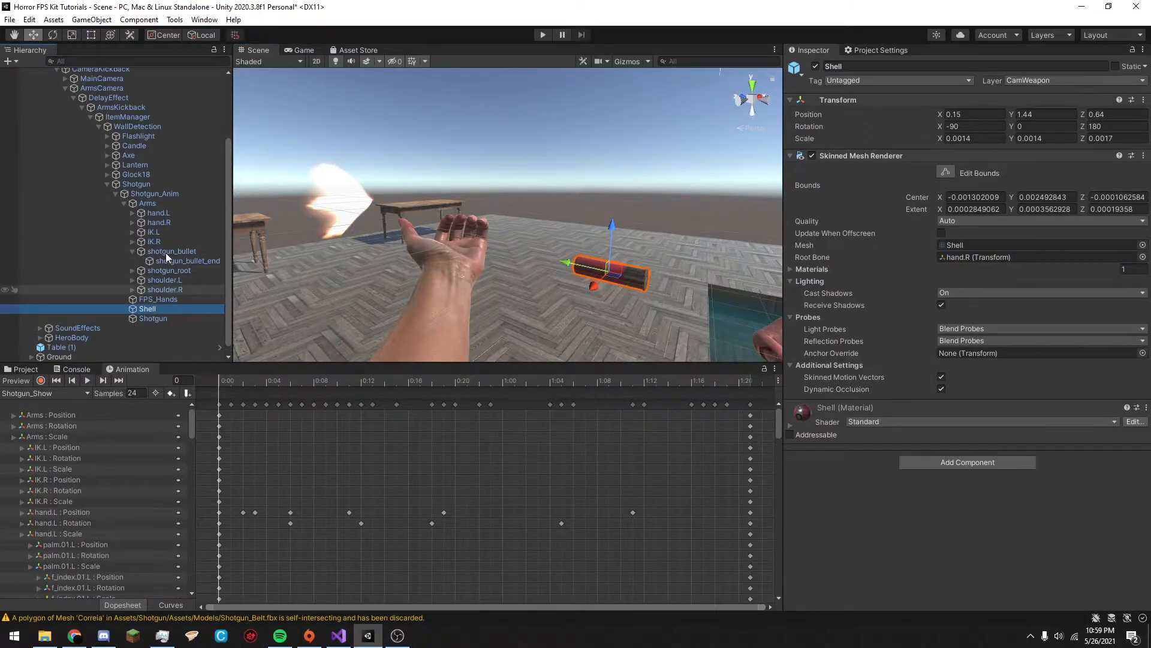
pyautogui.click(168, 270)
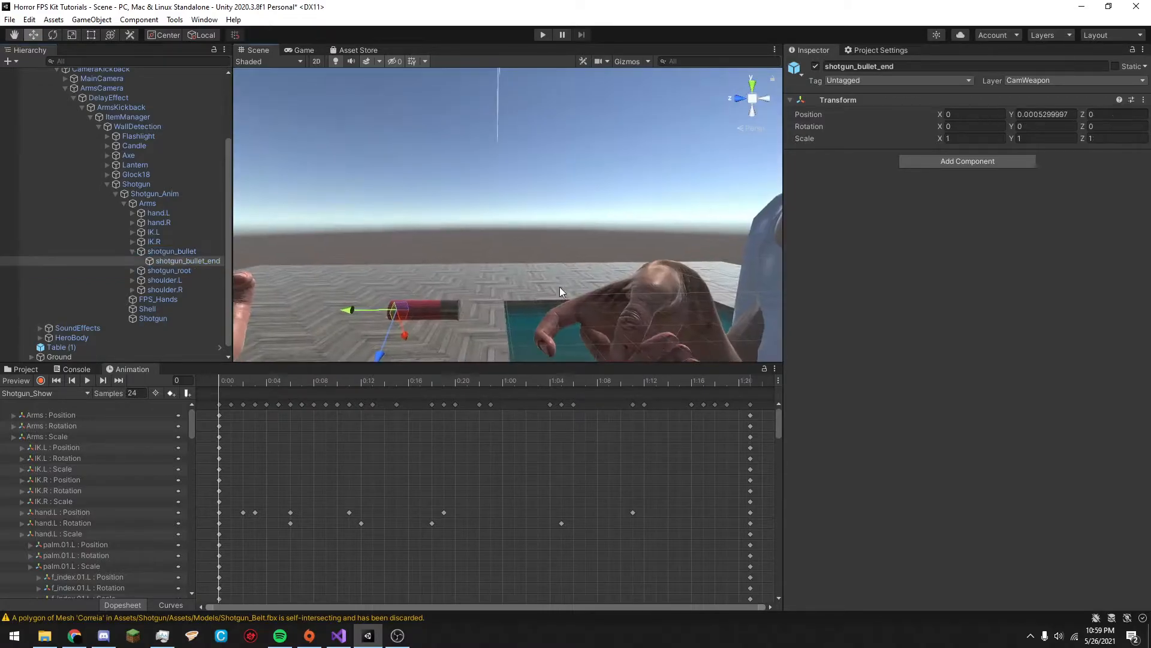
pyautogui.moveTo(559, 287); pyautogui.dragTo(487, 314, button='right')
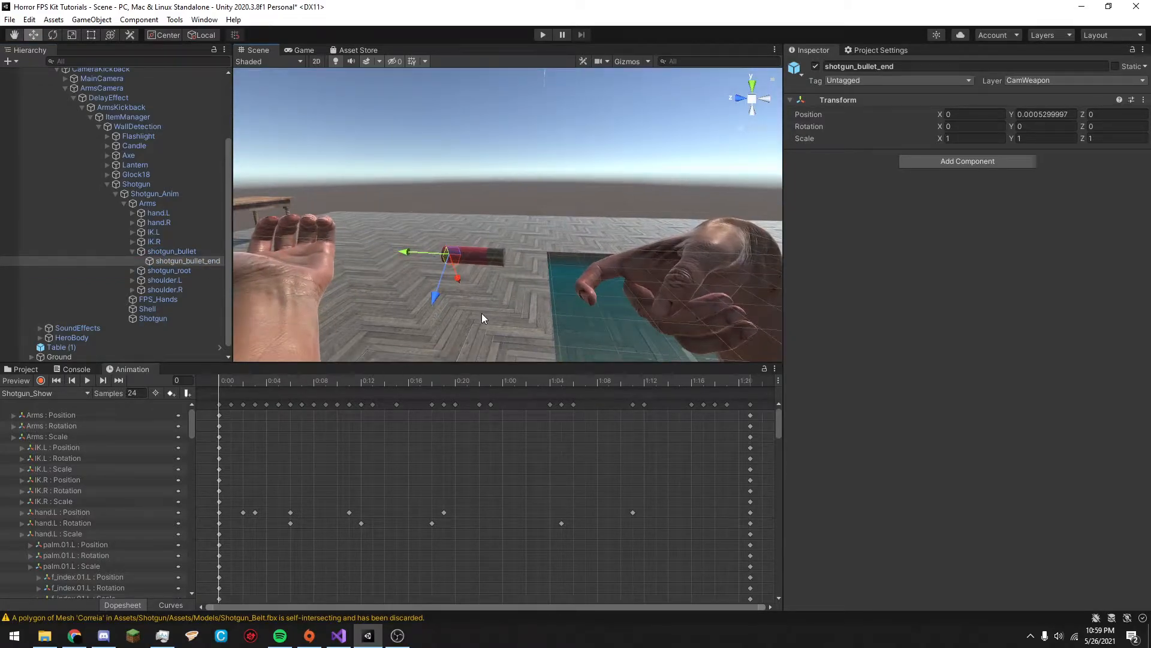
# Undo the shotgun_root move and the bone selections made since palm.01.R.
pyautogui.hotkey('ctrl', 'z')
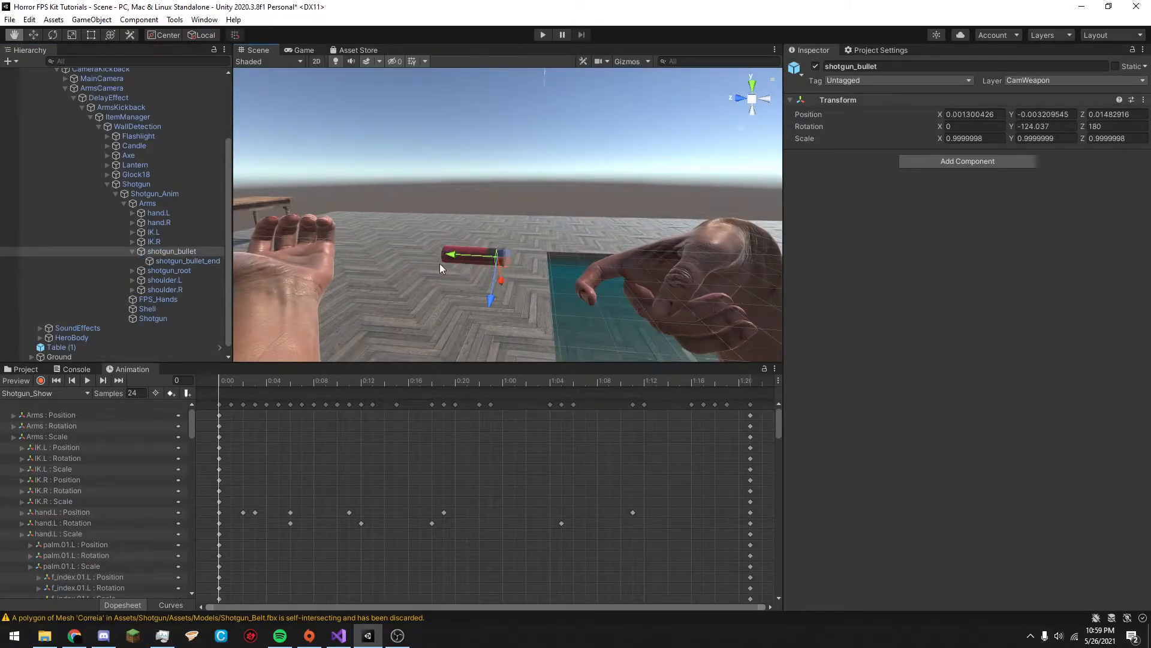
pyautogui.hotkey('ctrl', 'z')
pyautogui.moveTo(393, 245); pyautogui.dragTo(468, 249, button='middle')
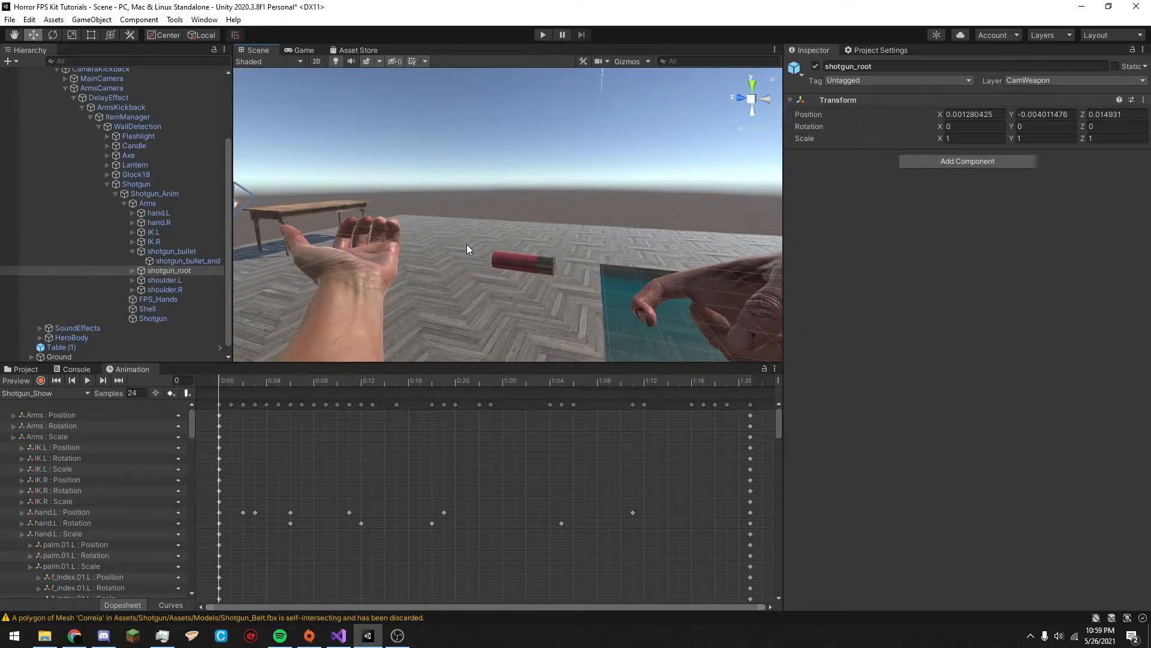
pyautogui.hotkey('ctrl', 'z')
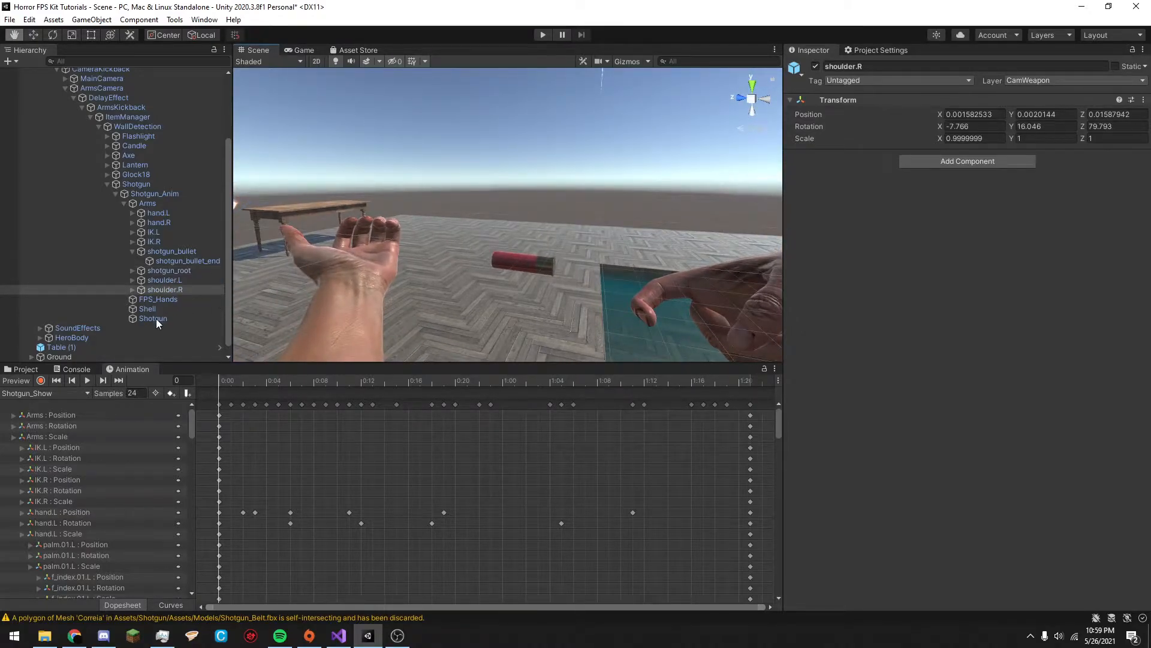
pyautogui.hotkey('ctrl', 'z')
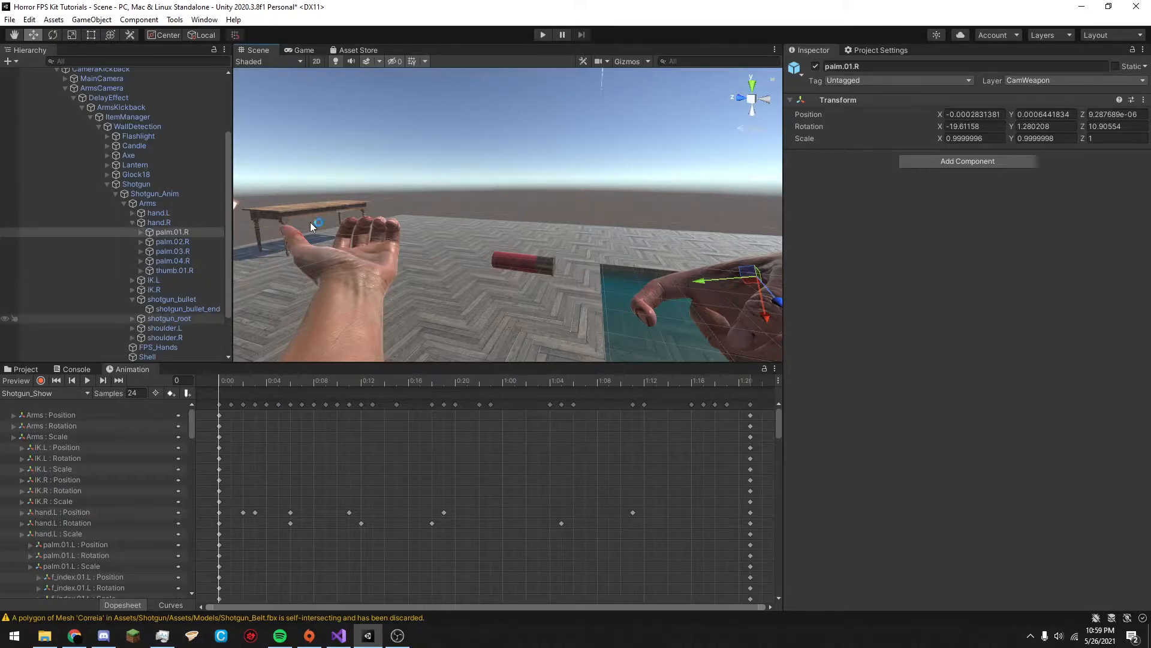
pyautogui.hotkey('ctrl', 'z')
# Examine where the shotgun_bullet, palm.02.R, hand.L, IK.R and Arms objects sit relative to the hands.
pyautogui.click(183, 301)
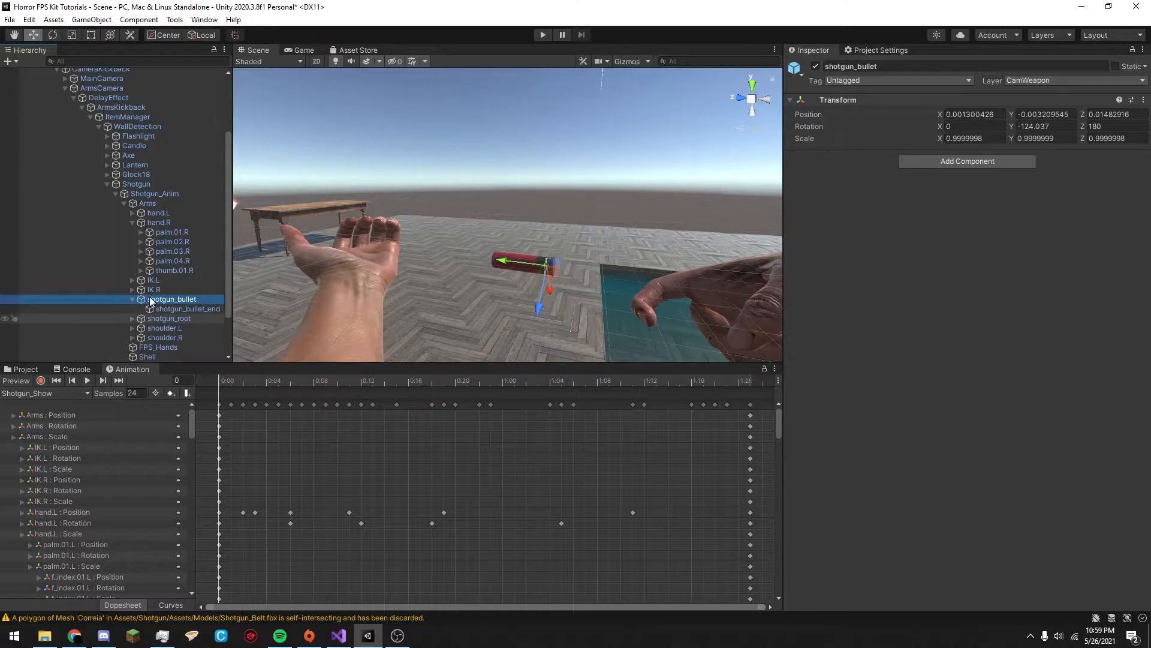
pyautogui.click(161, 242)
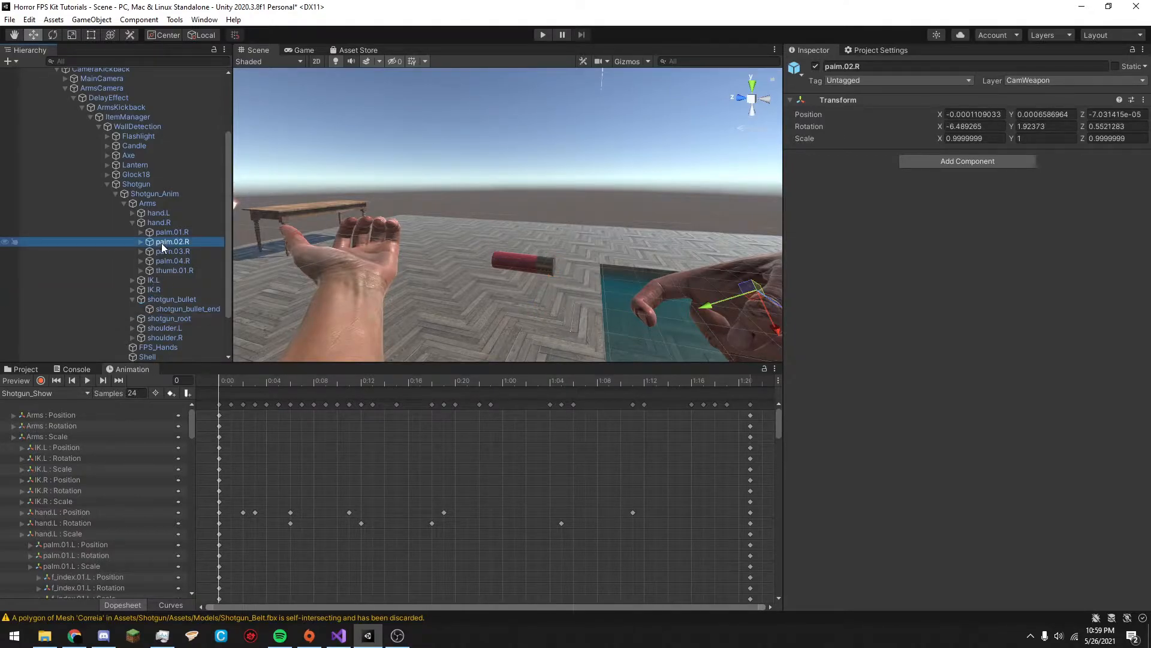
pyautogui.click(168, 299)
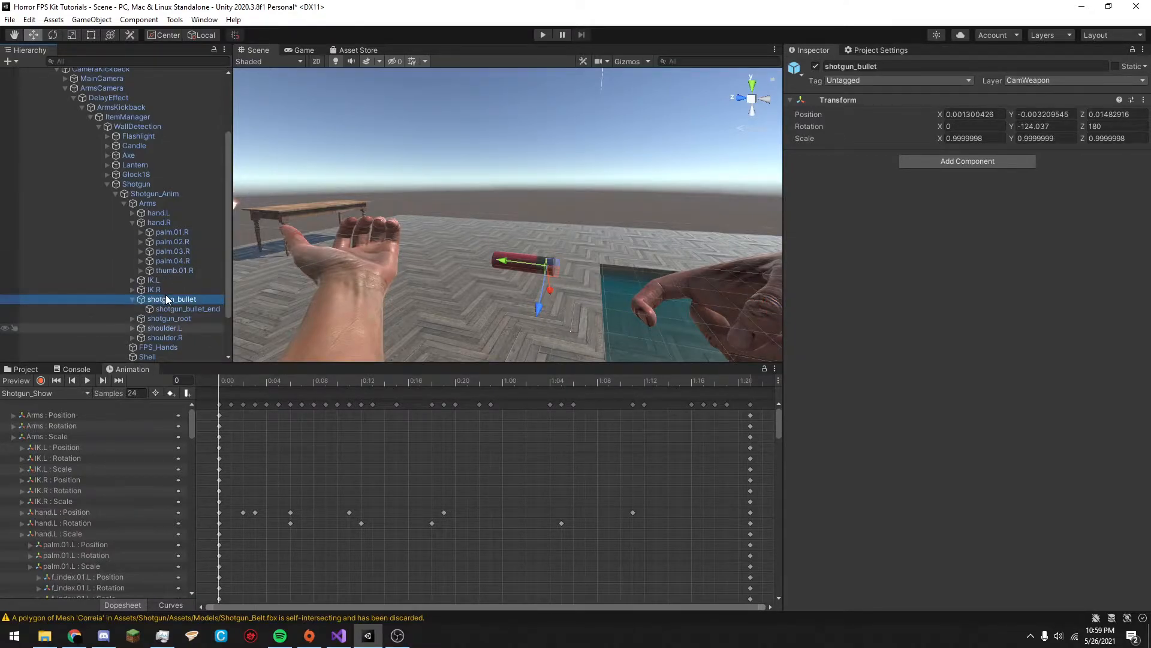
pyautogui.click(132, 318)
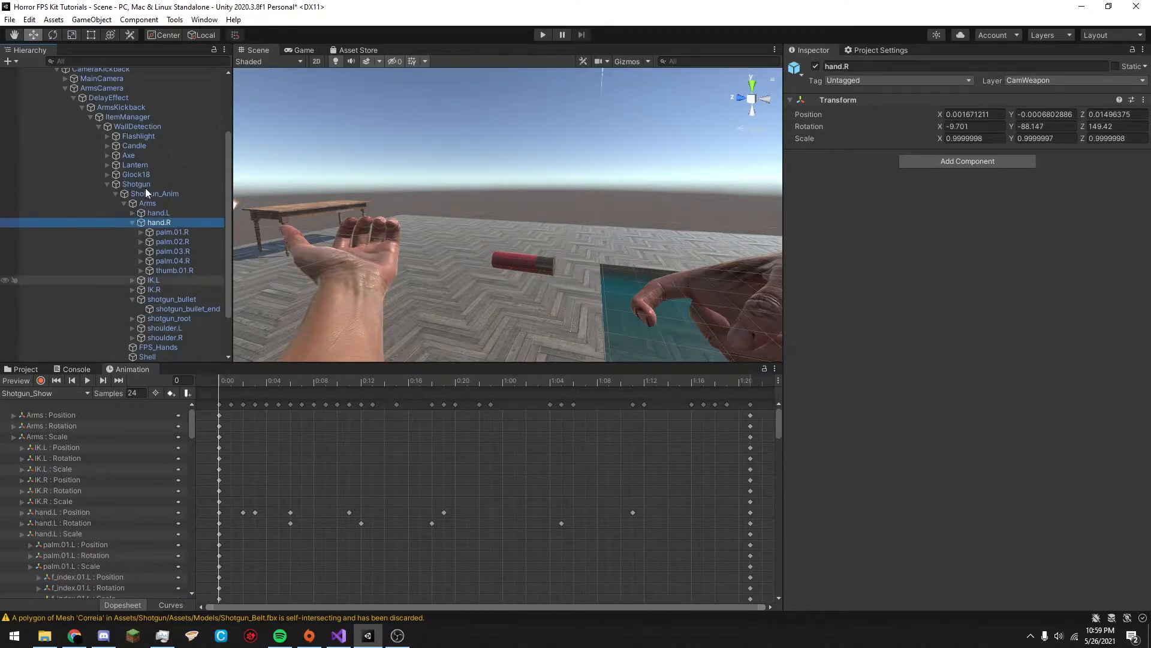
pyautogui.click(155, 210)
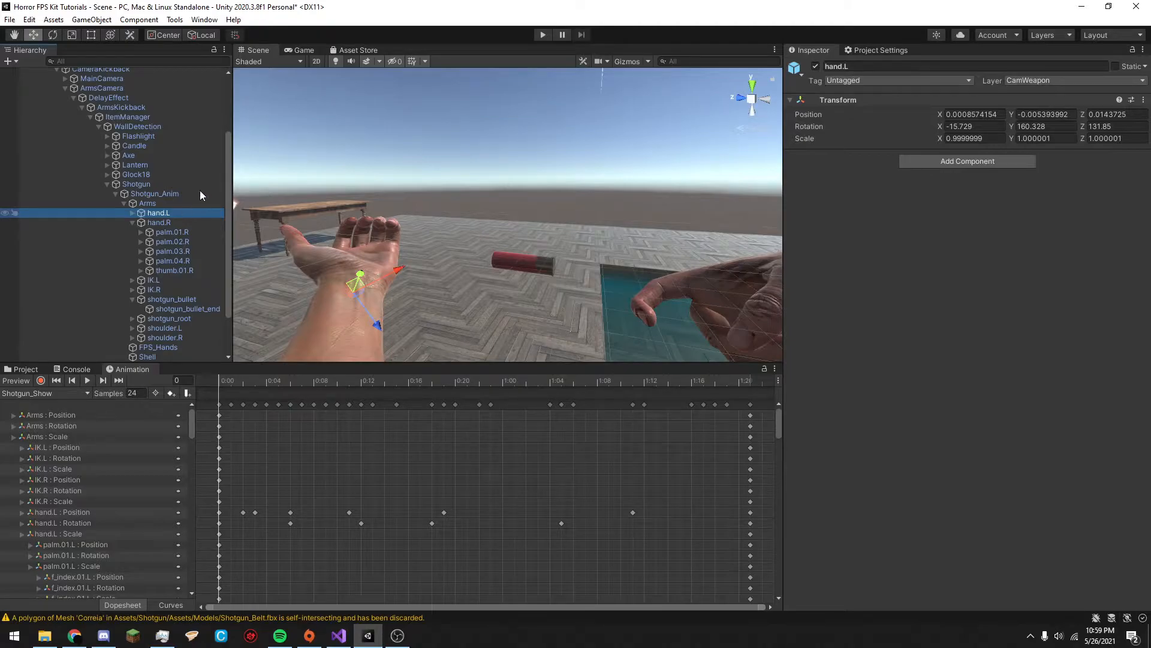
pyautogui.click(147, 203)
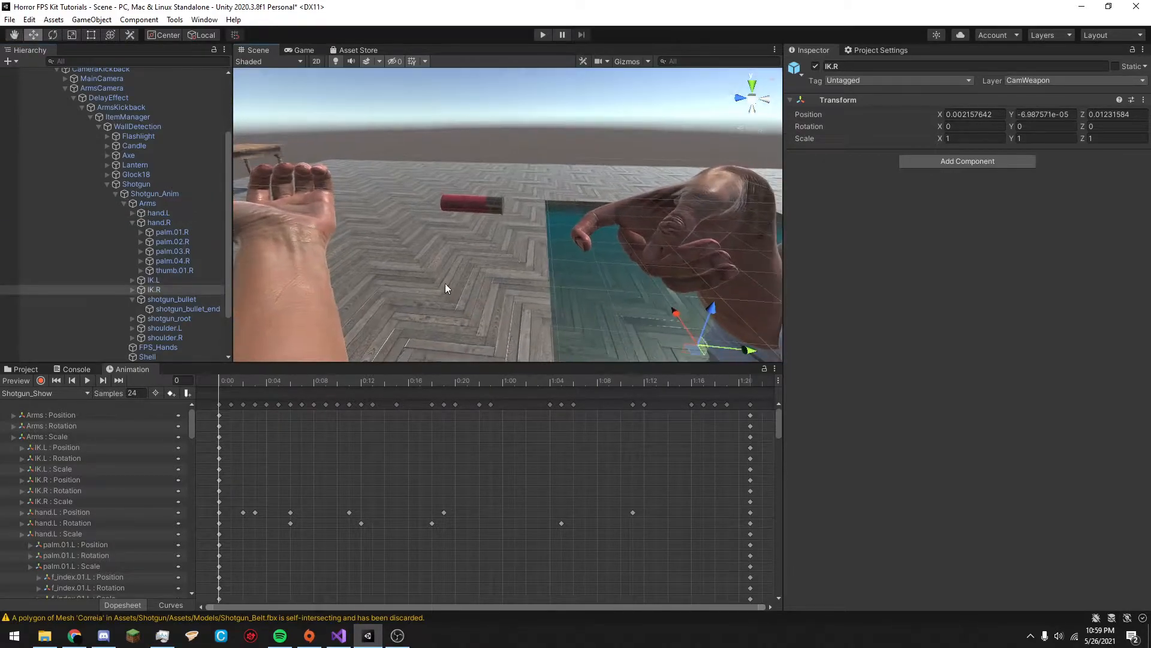
pyautogui.moveTo(445, 283); pyautogui.dragTo(469, 174, button='middle')
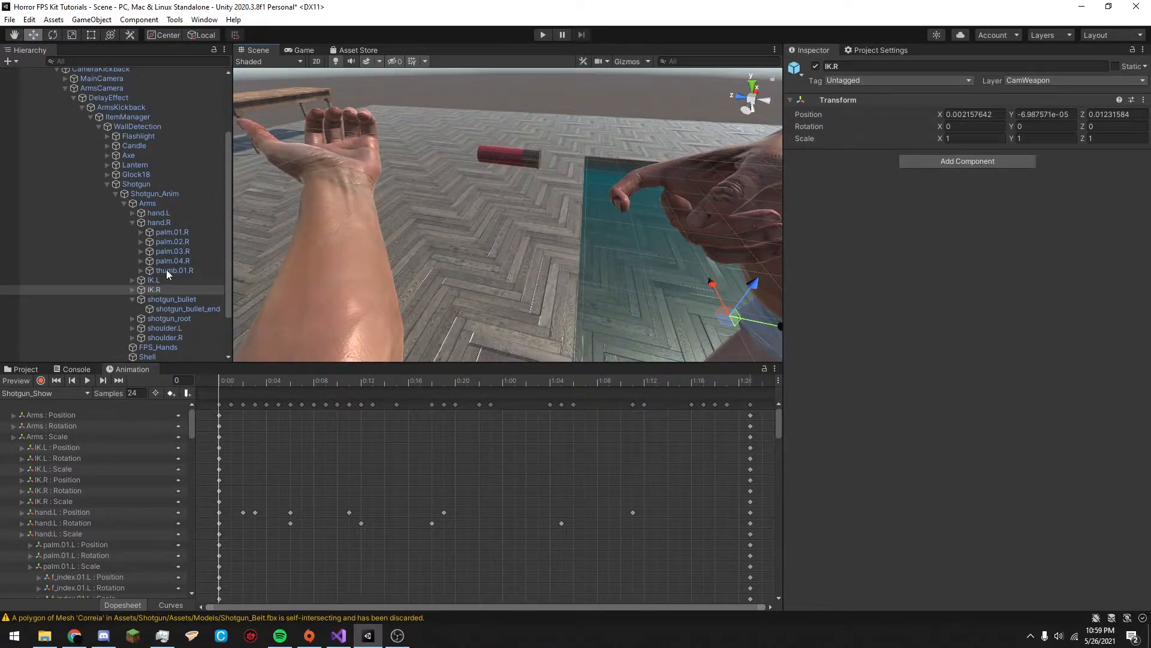
pyautogui.moveTo(422, 237); pyautogui.dragTo(264, 264, button='right')
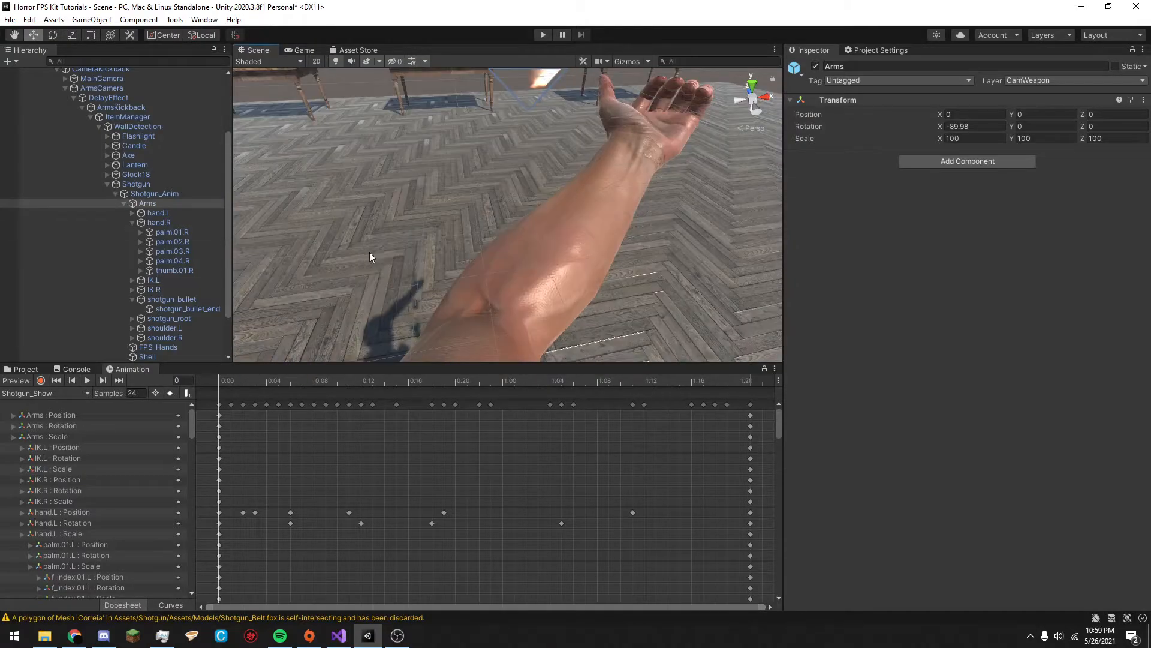
pyautogui.moveTo(362, 252); pyautogui.dragTo(547, 231, button='right')
pyautogui.scroll(-2, 144, 280)
# Undo the recent changes, including the disabling of the original Shotgun's Skinned Mesh Renderer.
pyautogui.click(26, 370)
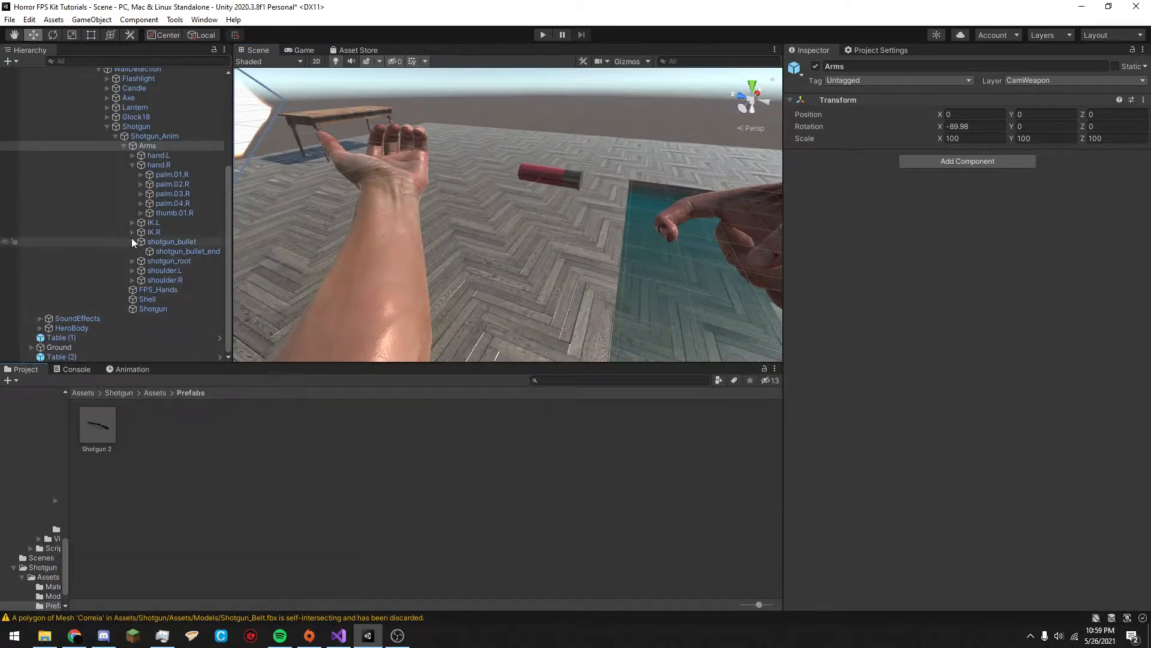
pyautogui.scroll(1, 148, 238)
pyautogui.click(167, 257)
pyautogui.hotkey('ctrl', 'z')
pyautogui.hotkey('ctrl', 'z')
pyautogui.hotkey('ctrl', 'z')
pyautogui.hotkey('ctrl', 'z')
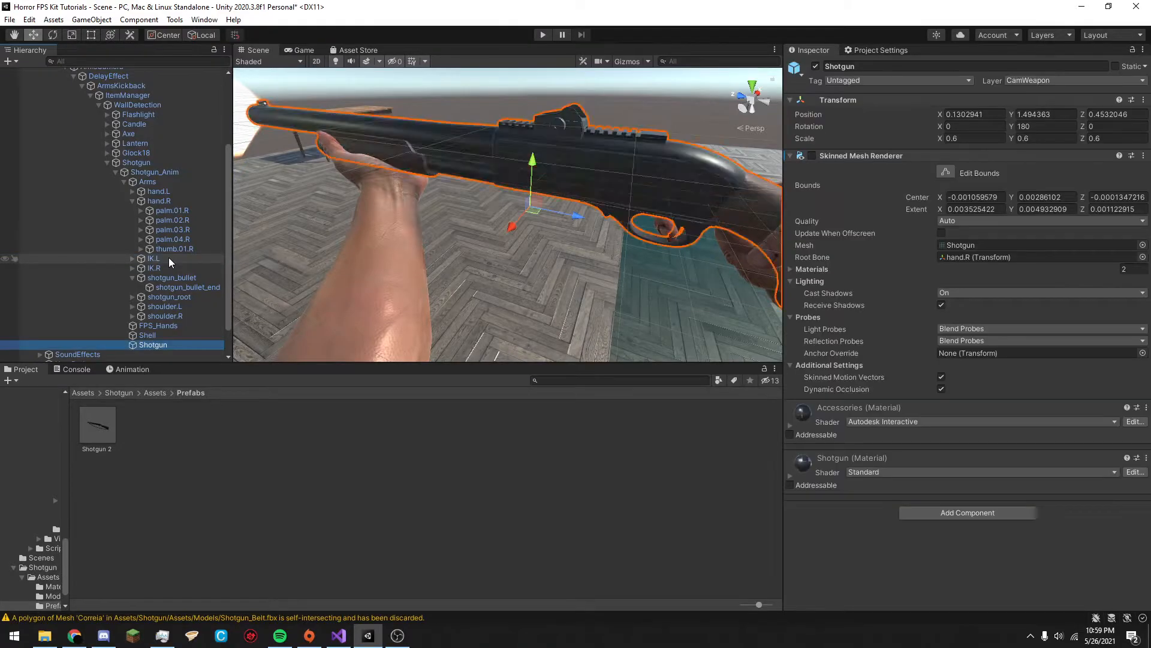
pyautogui.hotkey('ctrl', 'z')
pyautogui.moveTo(460, 276); pyautogui.dragTo(536, 221, button='right')
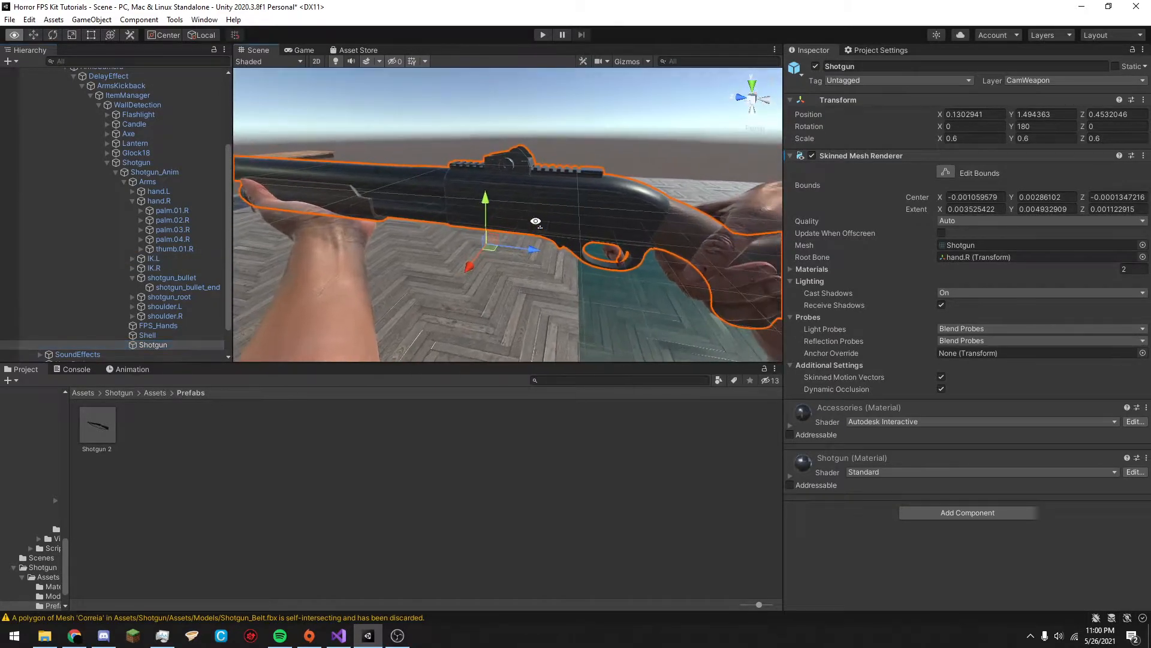
pyautogui.hotkey('ctrl', 'z')
pyautogui.hotkey('ctrl', 'z')
pyautogui.hotkey('ctrl', 'z')
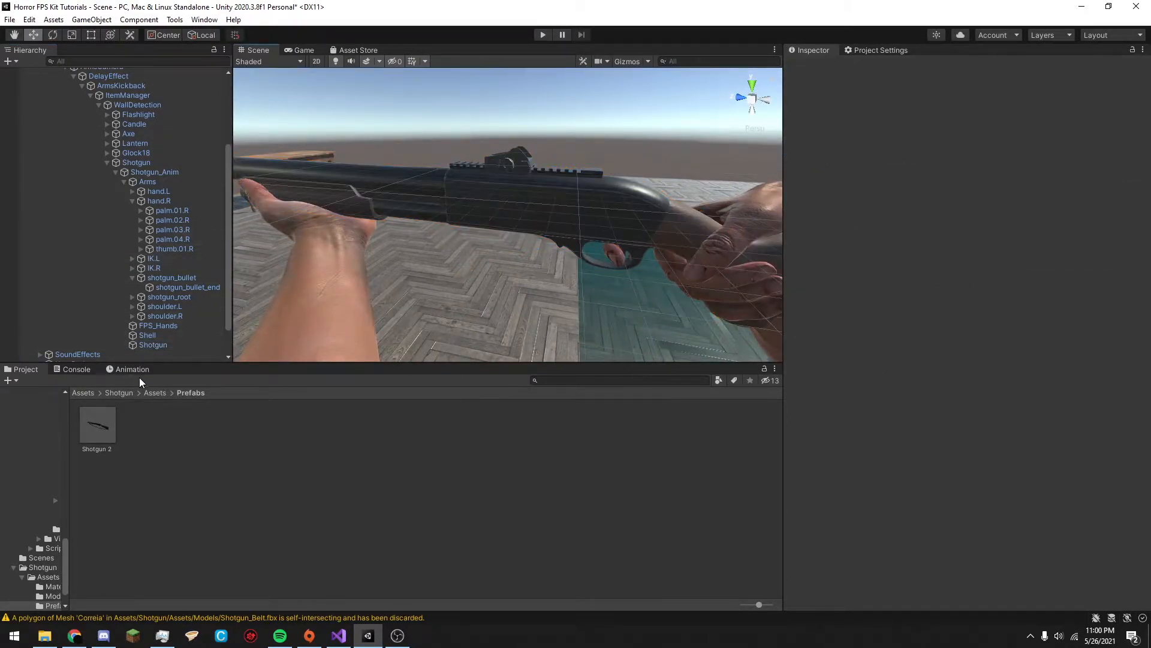
# Step back through the recent edits to the state with the original shotgun mesh hidden.
pyautogui.click(138, 278)
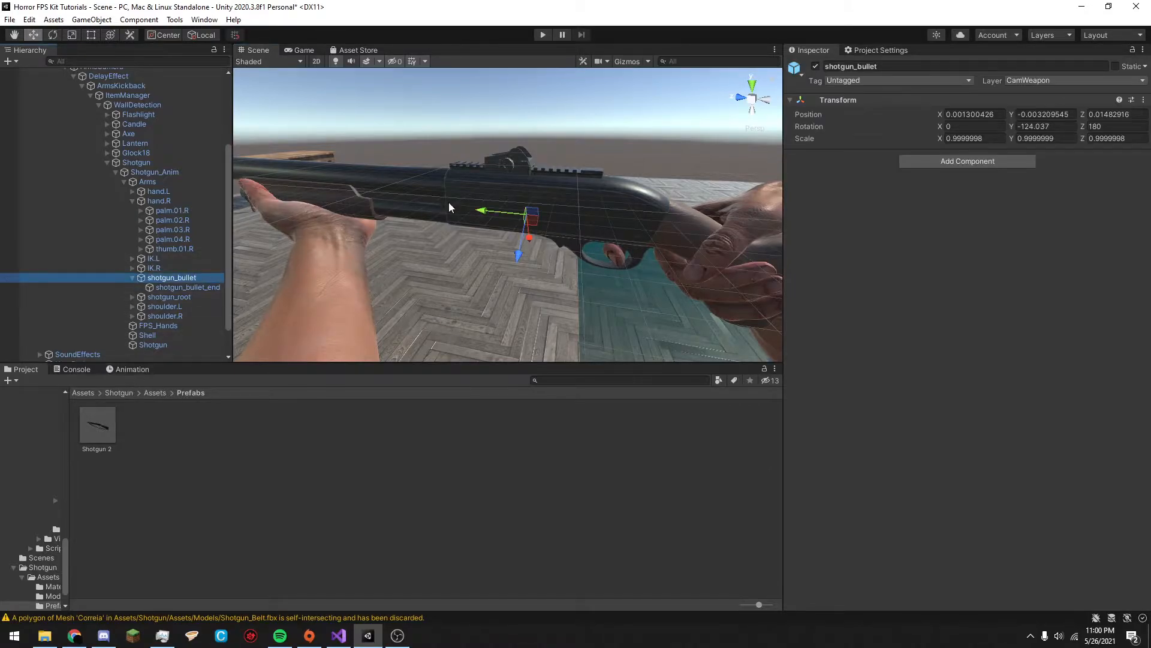
pyautogui.hotkey('ctrl', 'z')
pyautogui.hotkey('ctrl', 'z')
pyautogui.hotkey('ctrl', 'z')
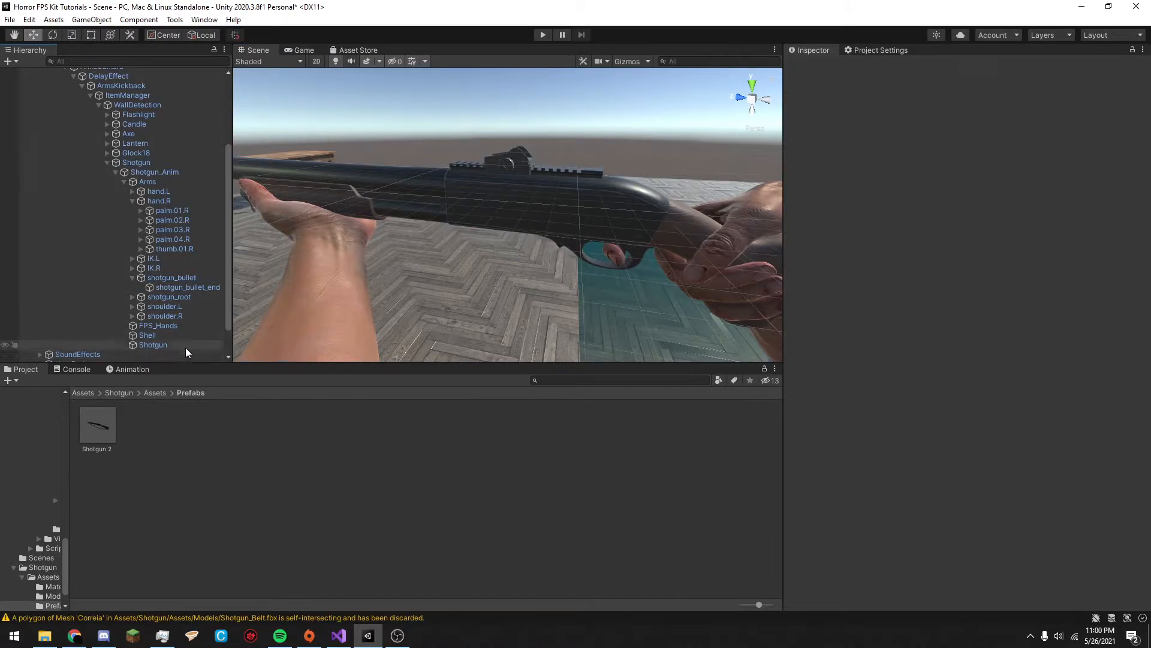
pyautogui.click(368, 224)
pyautogui.hotkey('ctrl', 'z')
pyautogui.hotkey('ctrl', 'z')
pyautogui.hotkey('ctrl', 'z')
pyautogui.hotkey('ctrl', 'z')
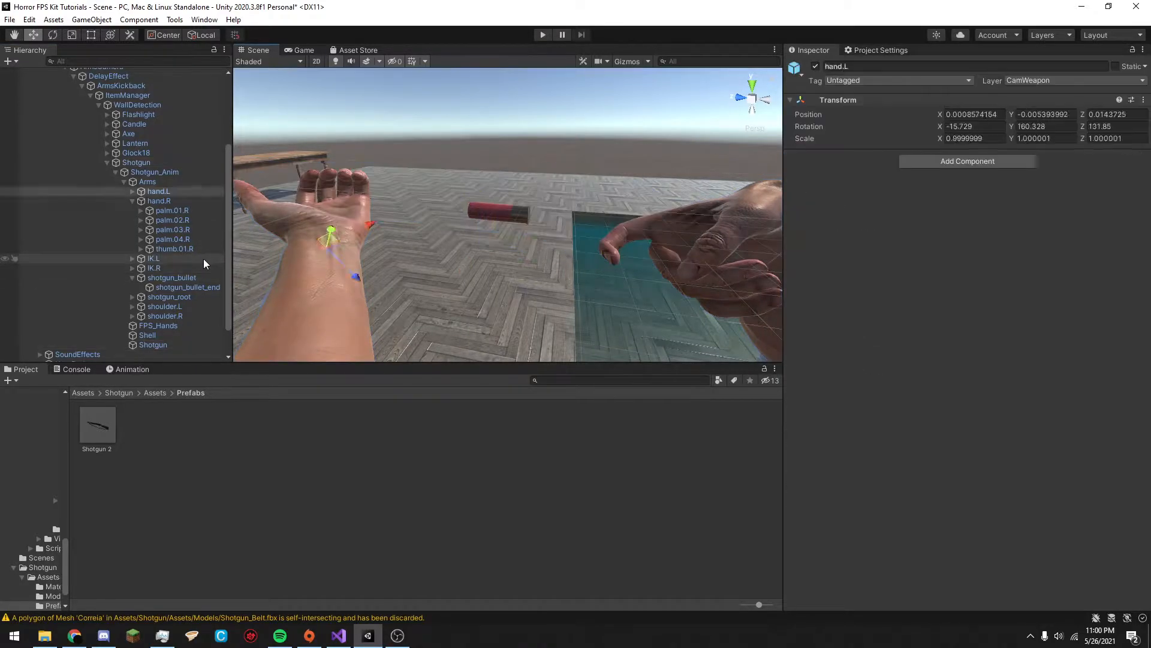
# Try to move the Shell object under Arms in the hierarchy.
pyautogui.moveTo(112, 357); pyautogui.dragTo(166, 259)
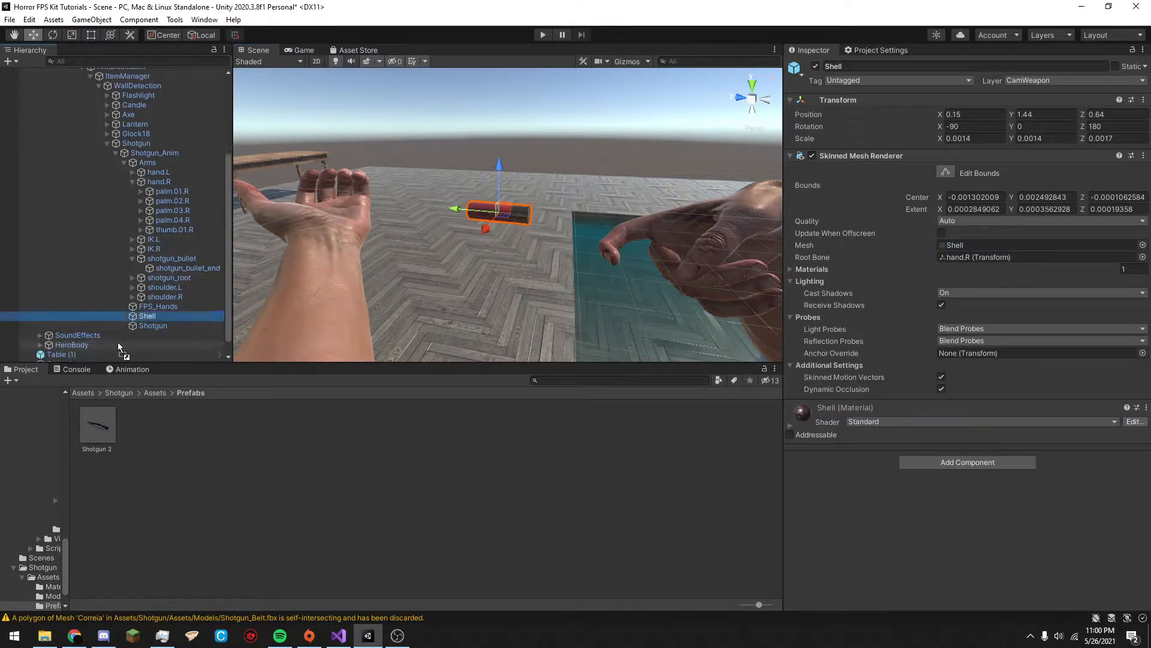
pyautogui.moveTo(157, 197); pyautogui.dragTo(157, 170)
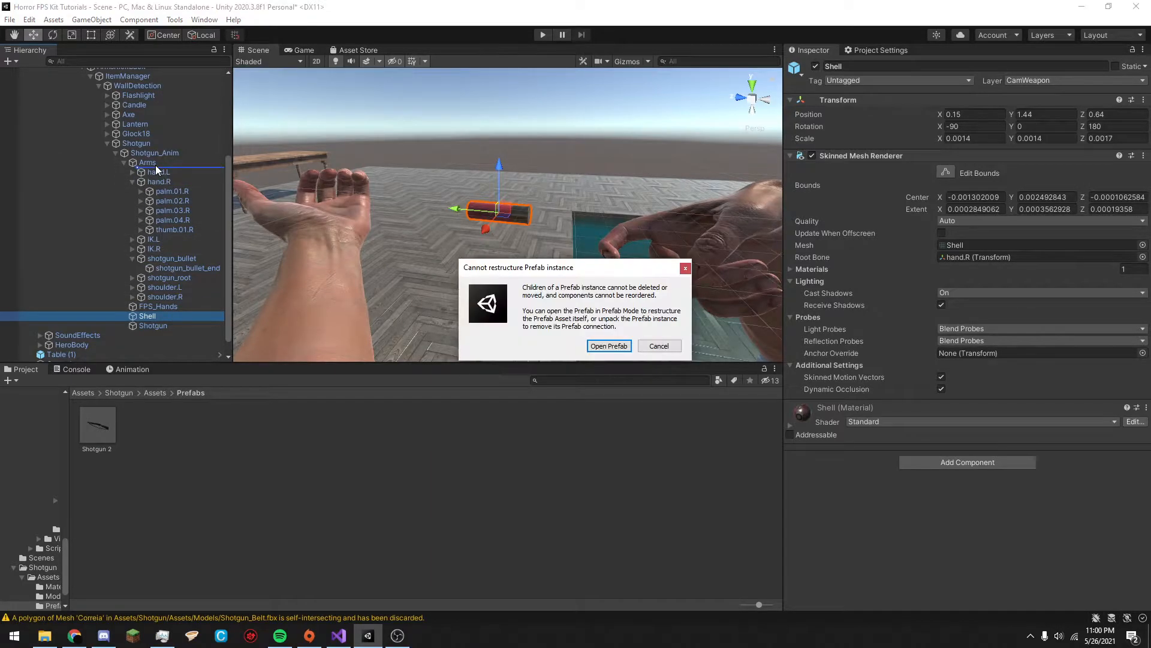
pyautogui.click(658, 346)
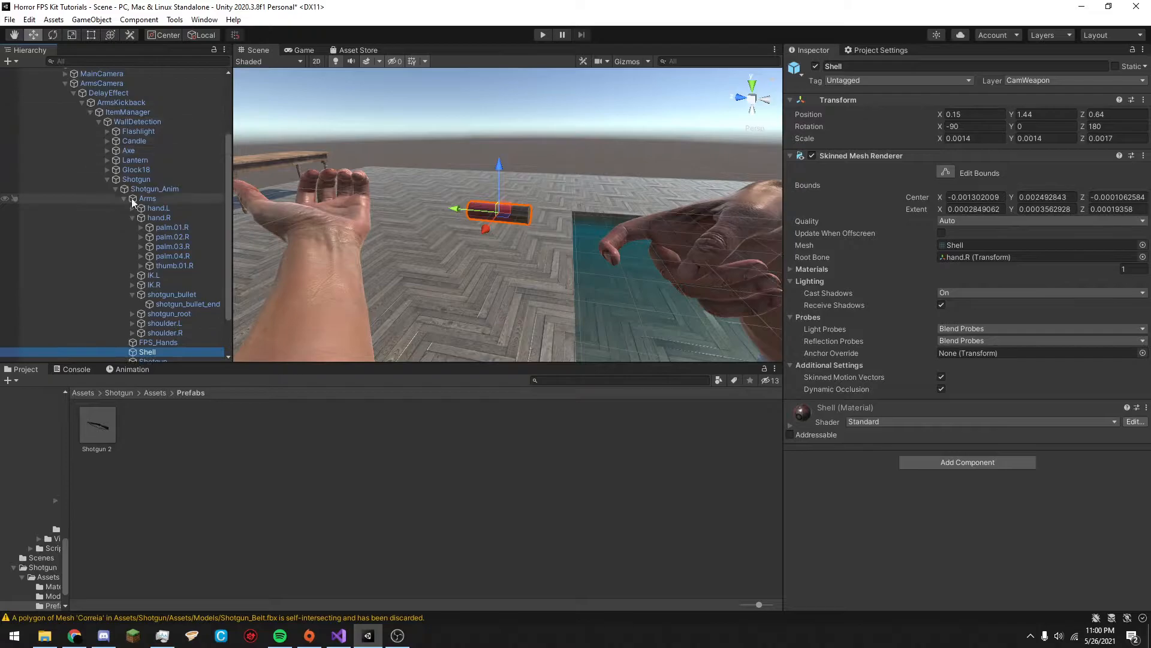
# Add Shotgun 2 as a child of Shotgun_Anim and try to nest it among the Arms bones.
pyautogui.moveTo(154, 163); pyautogui.dragTo(156, 153)
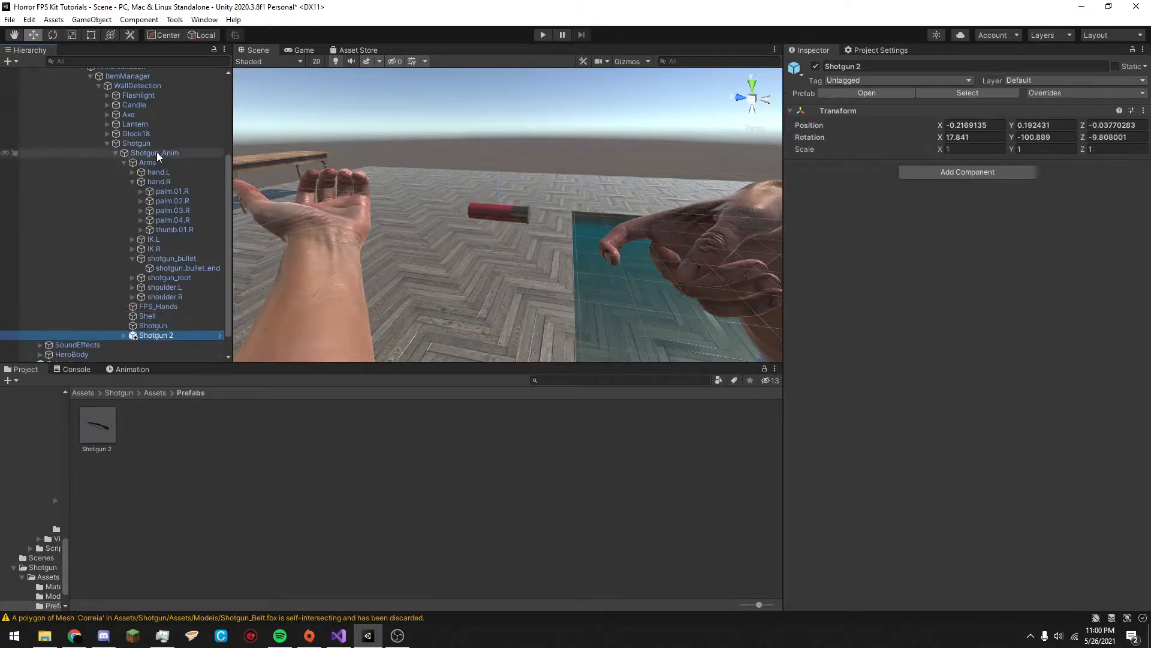
pyautogui.moveTo(157, 334); pyautogui.dragTo(162, 226)
pyautogui.click(658, 346)
# Select the root prefab of the Shotgun object, HEROPLAYER, and unpack it completely.
pyautogui.rightClick(150, 337)
pyautogui.moveTo(202, 171)
pyautogui.click(326, 235)
pyautogui.click(145, 146)
pyautogui.rightClick(145, 145)
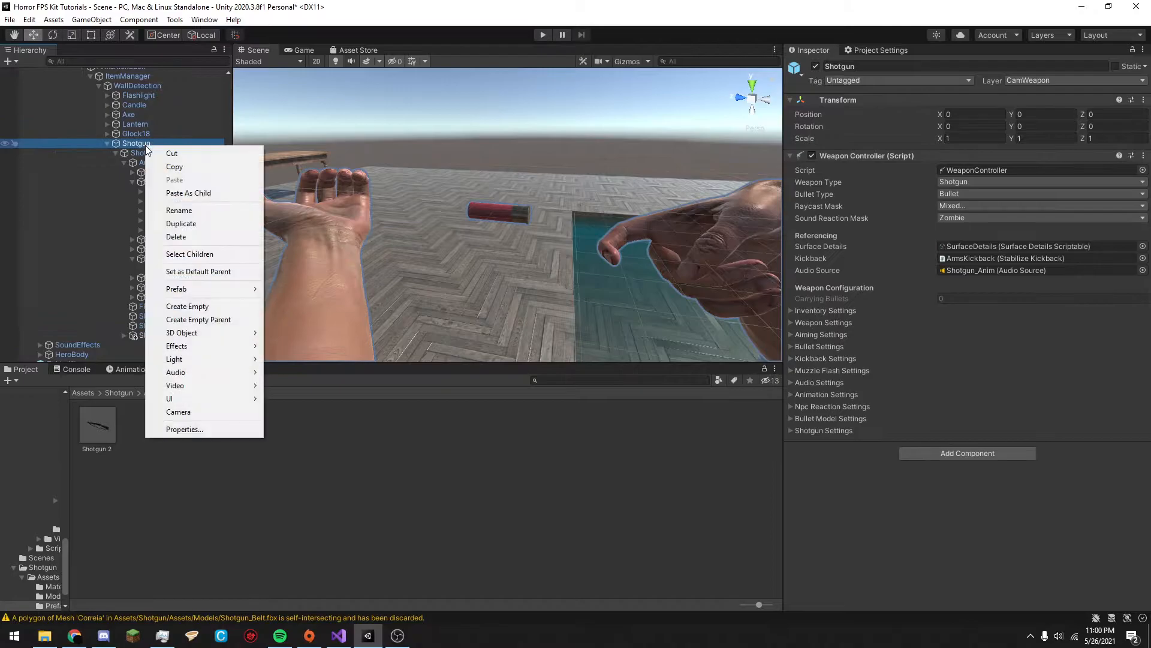
pyautogui.moveTo(198, 288)
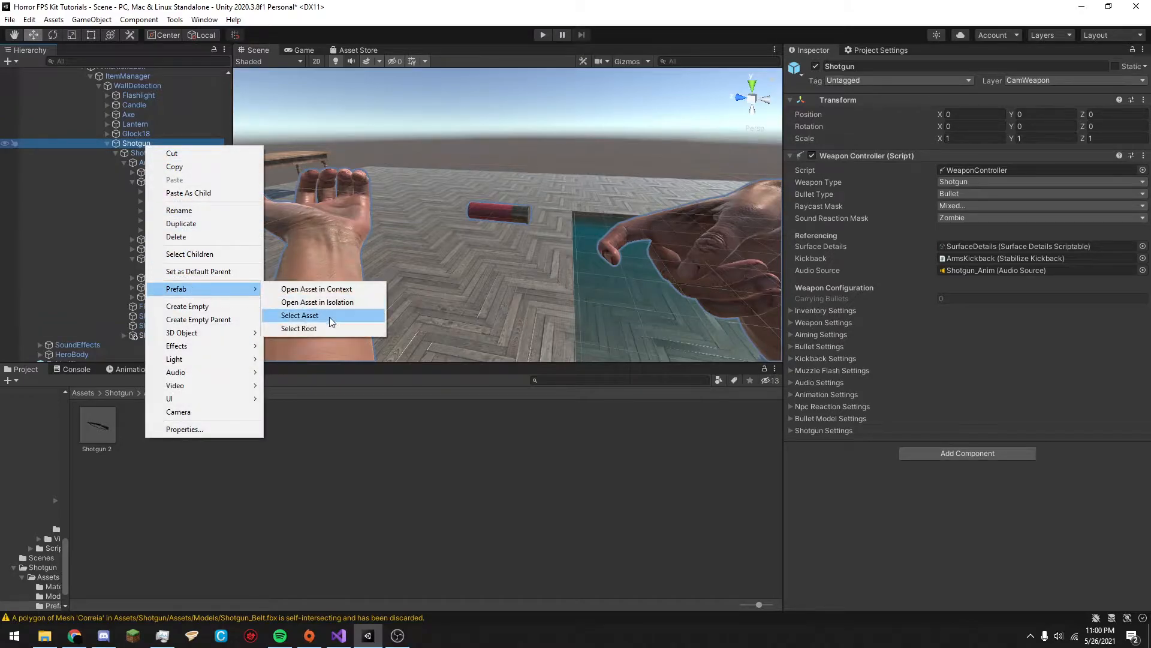
pyautogui.click(300, 328)
pyautogui.rightClick(90, 74)
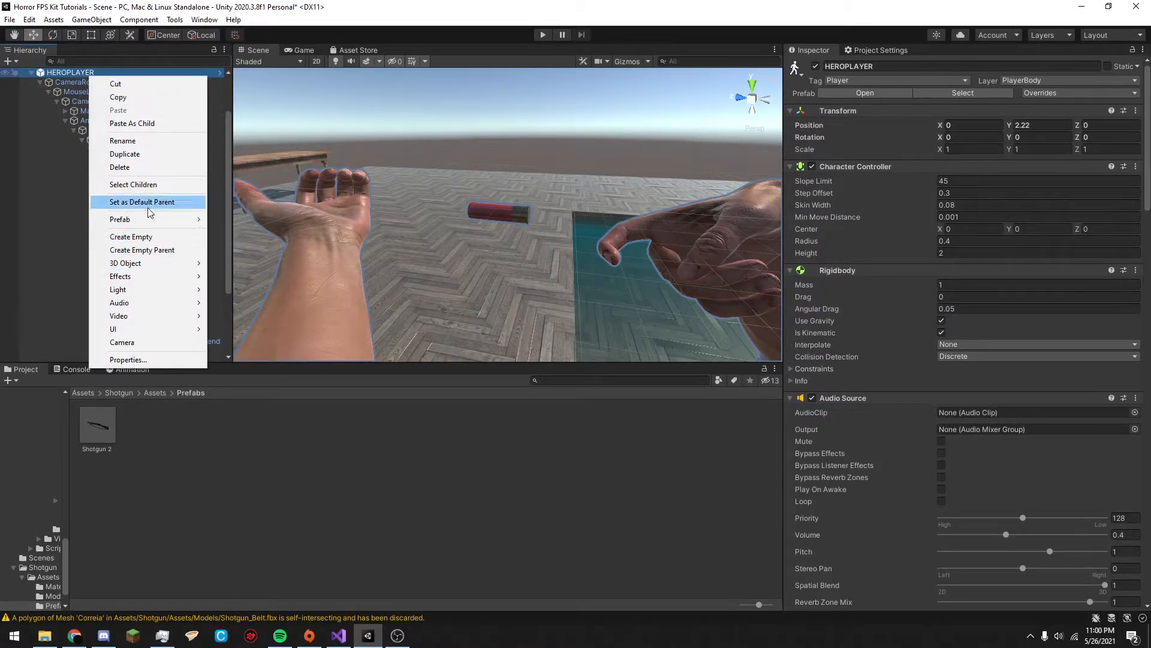
pyautogui.moveTo(157, 223)
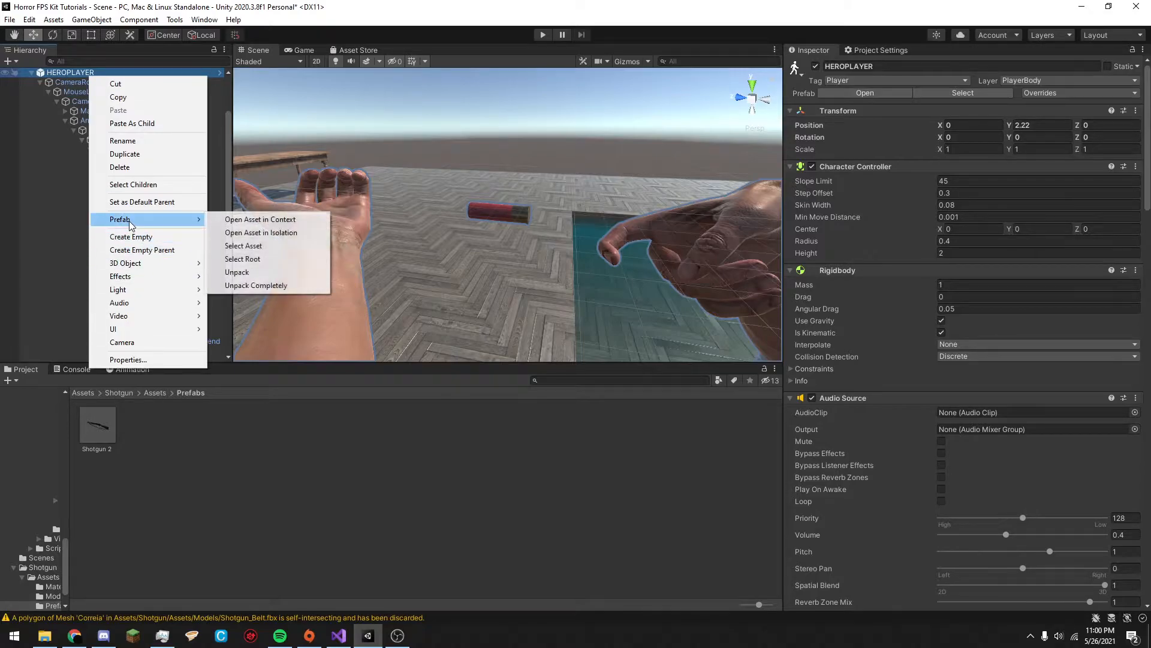
pyautogui.click(259, 286)
# Set Shotgun 2's position and rotation to 0 on all axes.
pyautogui.moveTo(160, 235); pyautogui.dragTo(145, 309)
pyautogui.click(145, 309)
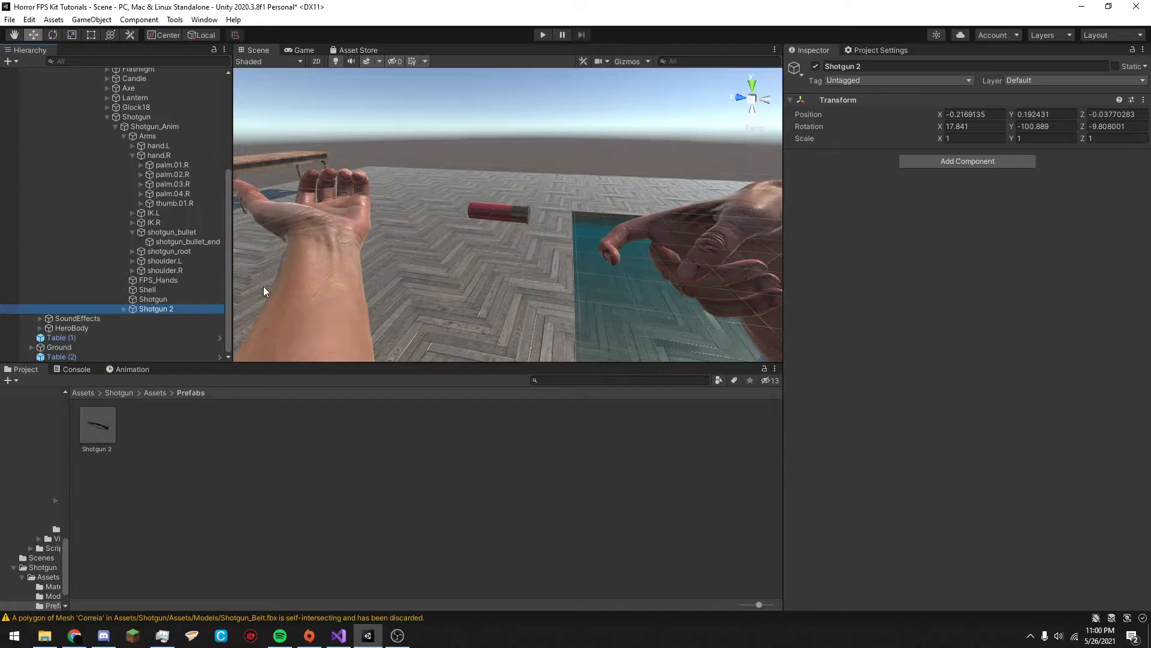
pyautogui.click(978, 115)
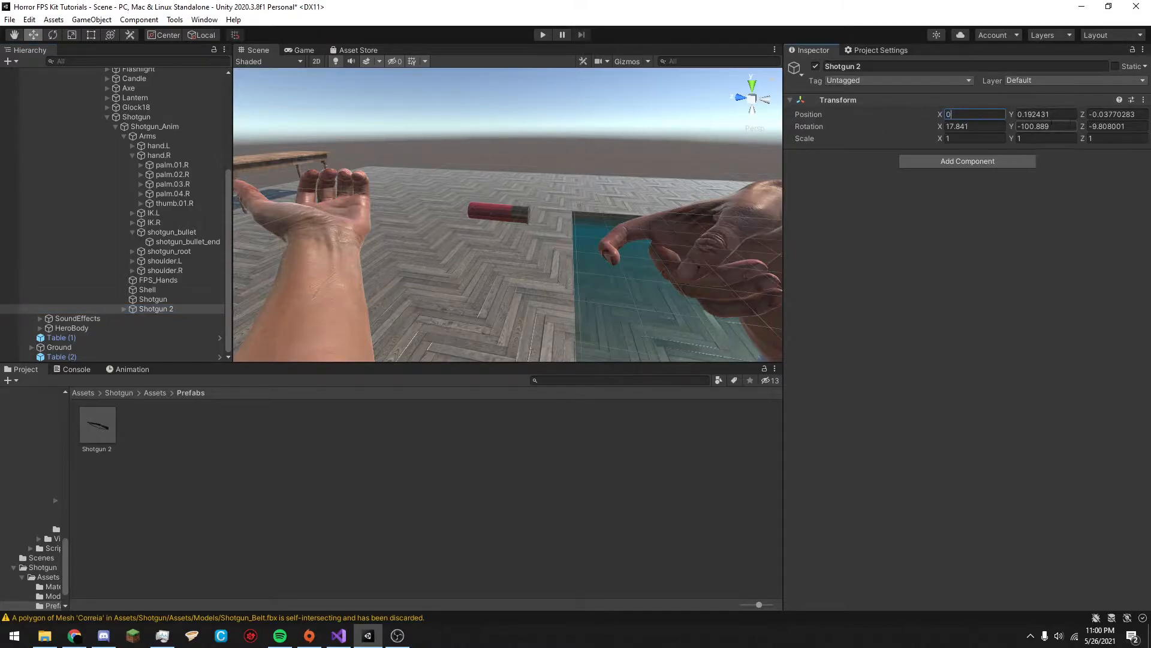
pyautogui.moveTo(546, 251); pyautogui.dragTo(593, 353, button='right')
pyautogui.scroll(-5, 556, 297)
pyautogui.scroll(3, 556, 297)
# Rotate Shotgun 2 to -180 degrees in Y and move it up to the hands, at about -0.17, 1.432, 0.051.
pyautogui.press('e')
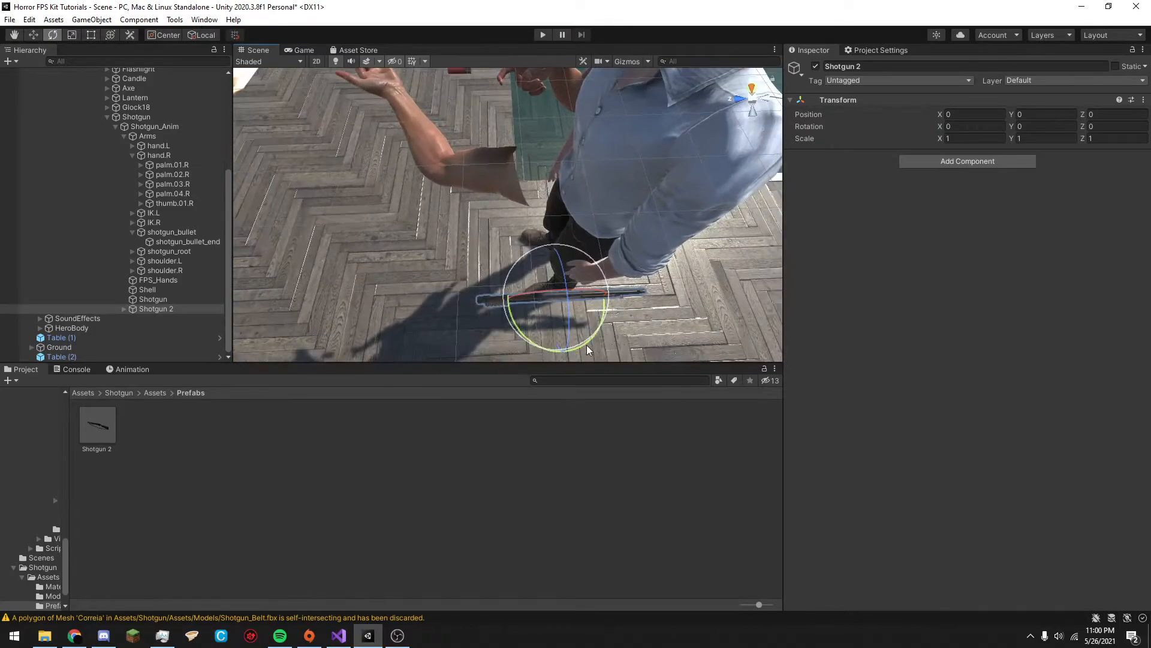
pyautogui.moveTo(518, 334); pyautogui.dragTo(695, 516)
pyautogui.press('w')
pyautogui.moveTo(562, 292); pyautogui.dragTo(595, 214)
pyautogui.moveTo(595, 214); pyautogui.dragTo(614, 277, button='right')
pyautogui.moveTo(614, 277); pyautogui.dragTo(437, 113)
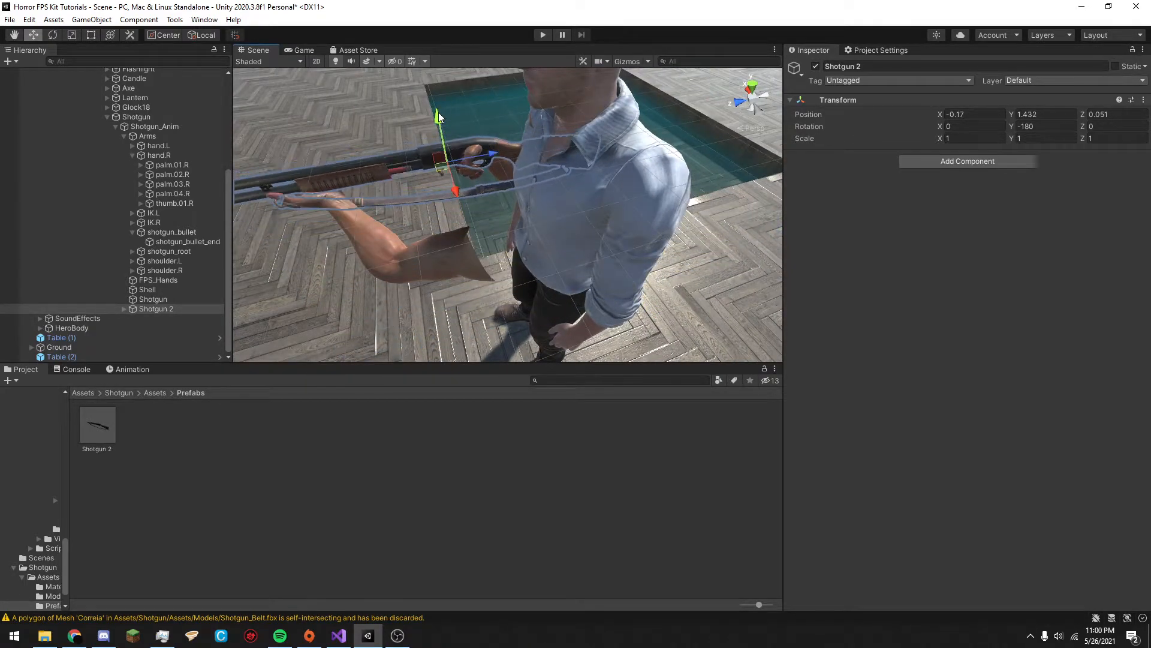
# Fine-tune Shotgun 2's fit in the hands by moving it to about -0.193, 1.443, 0.198.
pyautogui.scroll(5, 484, 166)
pyautogui.scroll(-5, 485, 167)
pyautogui.moveTo(548, 214); pyautogui.dragTo(515, 213, button='right')
pyautogui.scroll(-2, 557, 234)
pyautogui.scroll(-8, 556, 234)
pyautogui.press('w')
pyautogui.moveTo(525, 217); pyautogui.dragTo(364, 217)
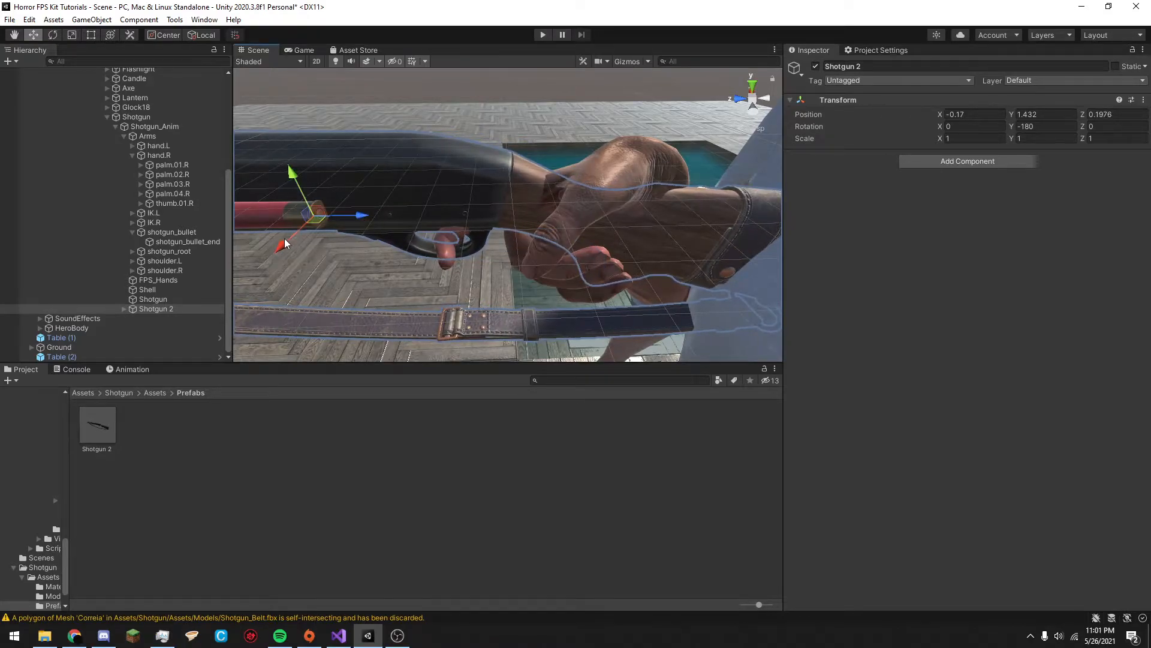
pyautogui.moveTo(281, 244); pyautogui.dragTo(276, 263)
pyautogui.moveTo(278, 201); pyautogui.dragTo(348, 180)
# Set the layer of Shotgun 2 and all its children to CamWeapon, checking it in the Game view.
pyautogui.click(300, 49)
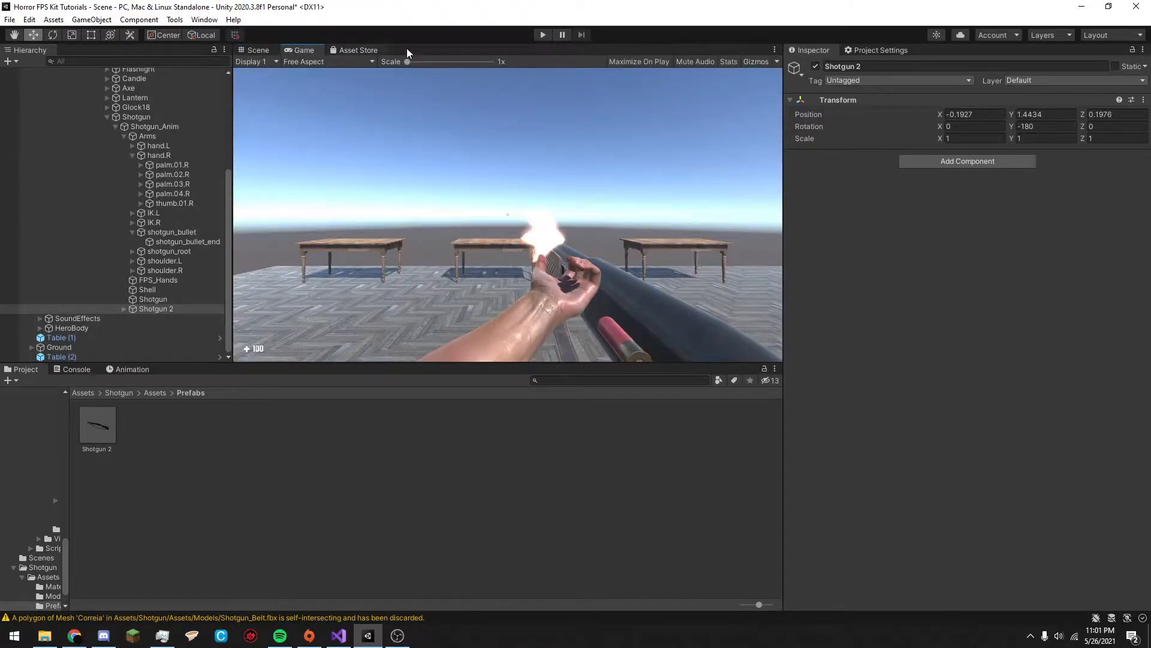
pyautogui.click(1056, 81)
pyautogui.click(1052, 268)
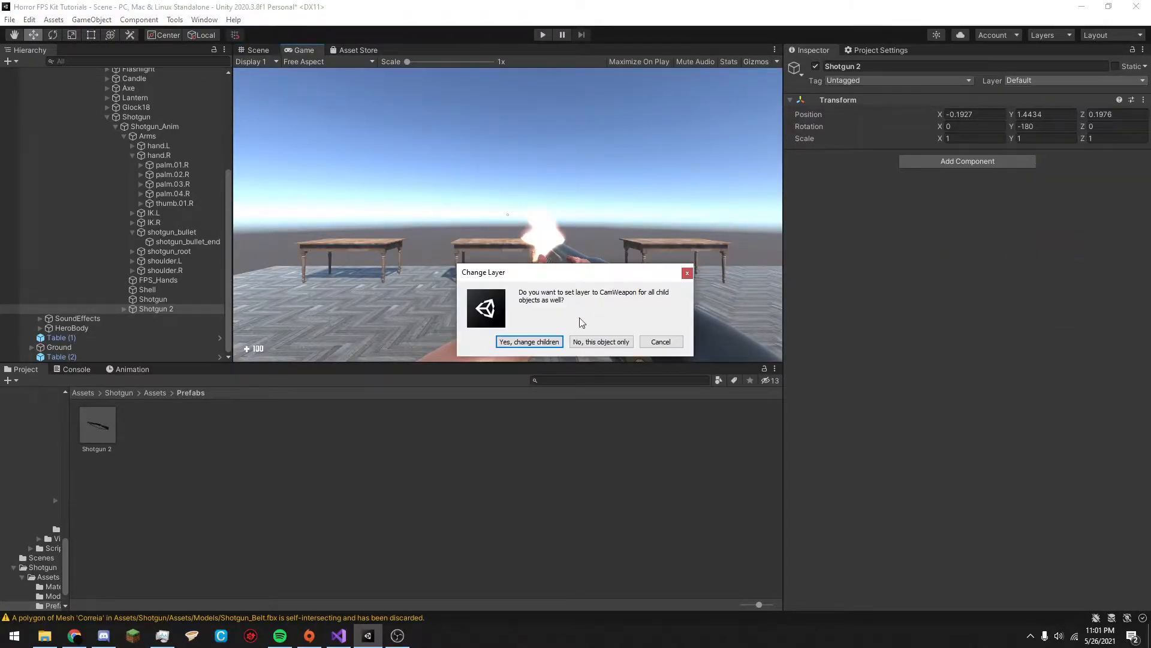
pyautogui.click(530, 342)
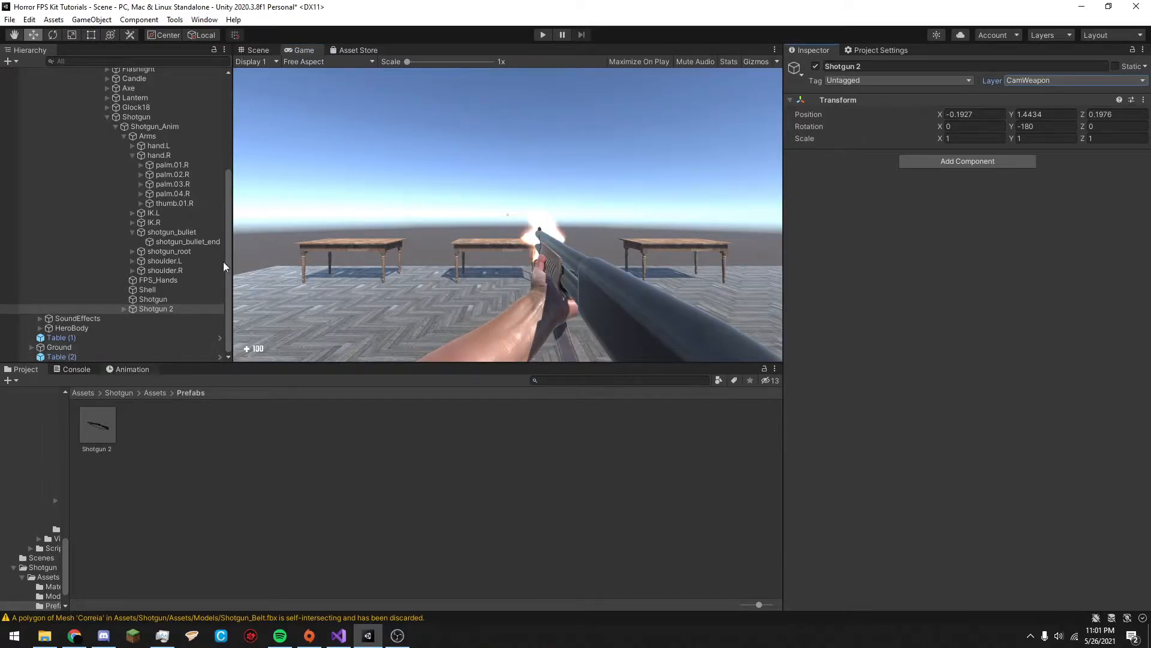
# Save the scene and scrub through the Shotgun_Show animation, ending with the preview off.
pyautogui.click(126, 231)
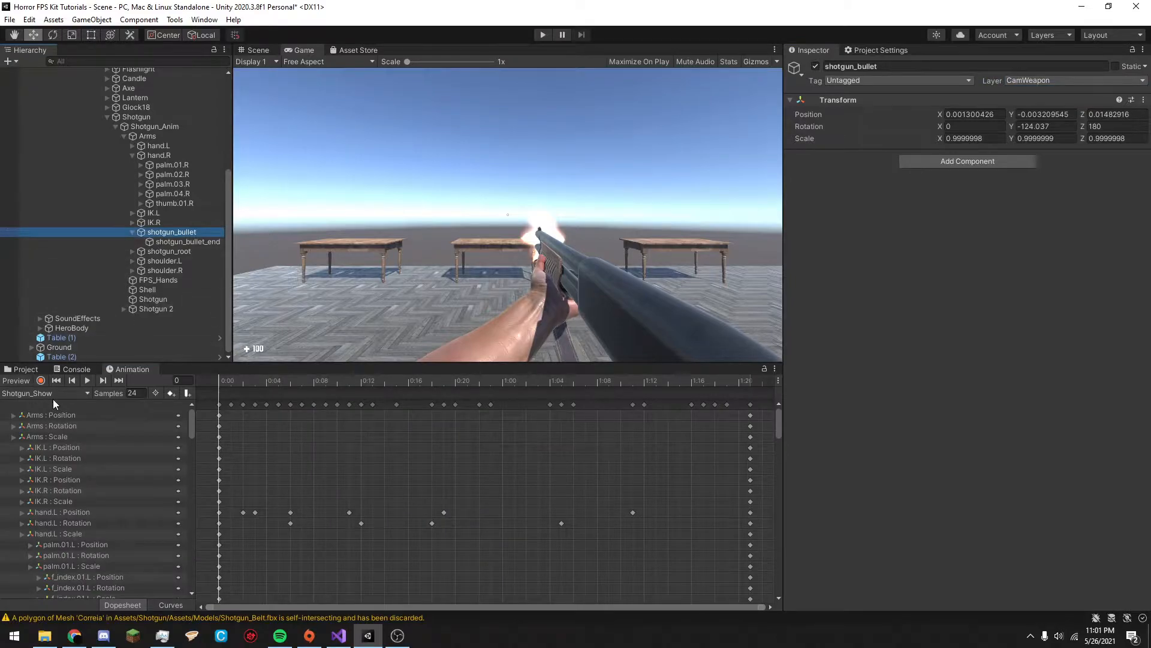
pyautogui.hotkey('ctrl', 's')
pyautogui.moveTo(260, 381); pyautogui.dragTo(2, 379)
pyautogui.click(16, 380)
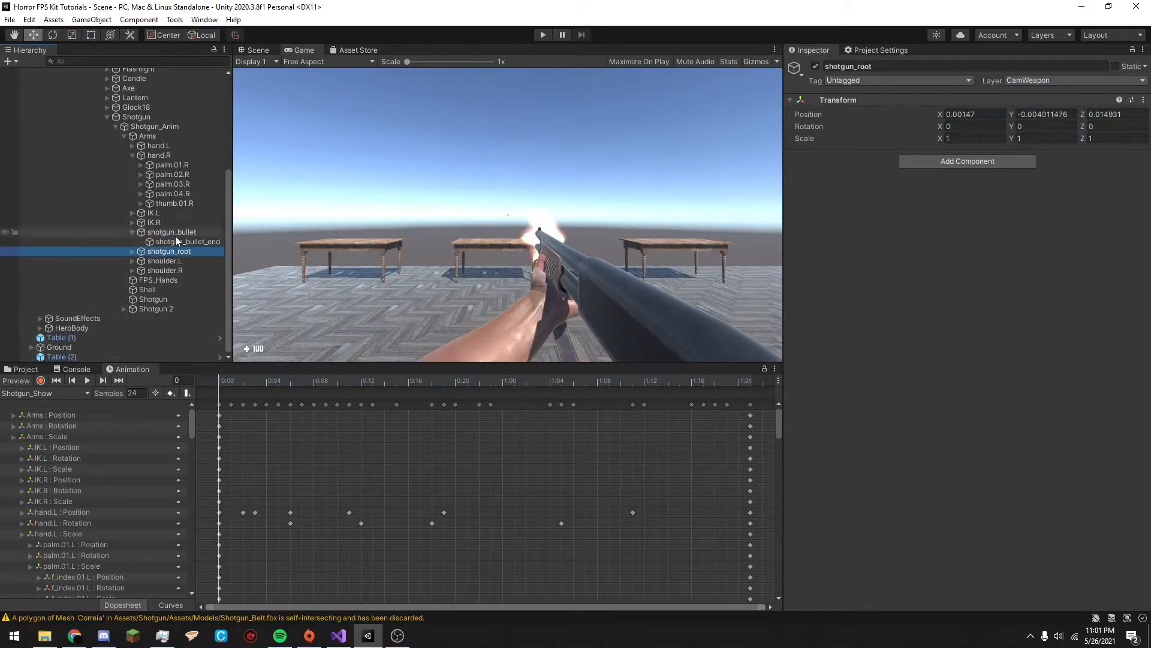
# Inspect the shotgun_root bones in the Scene view and make Shotgun 2 a child of shotgun_root.
pyautogui.click(255, 51)
pyautogui.click(186, 250)
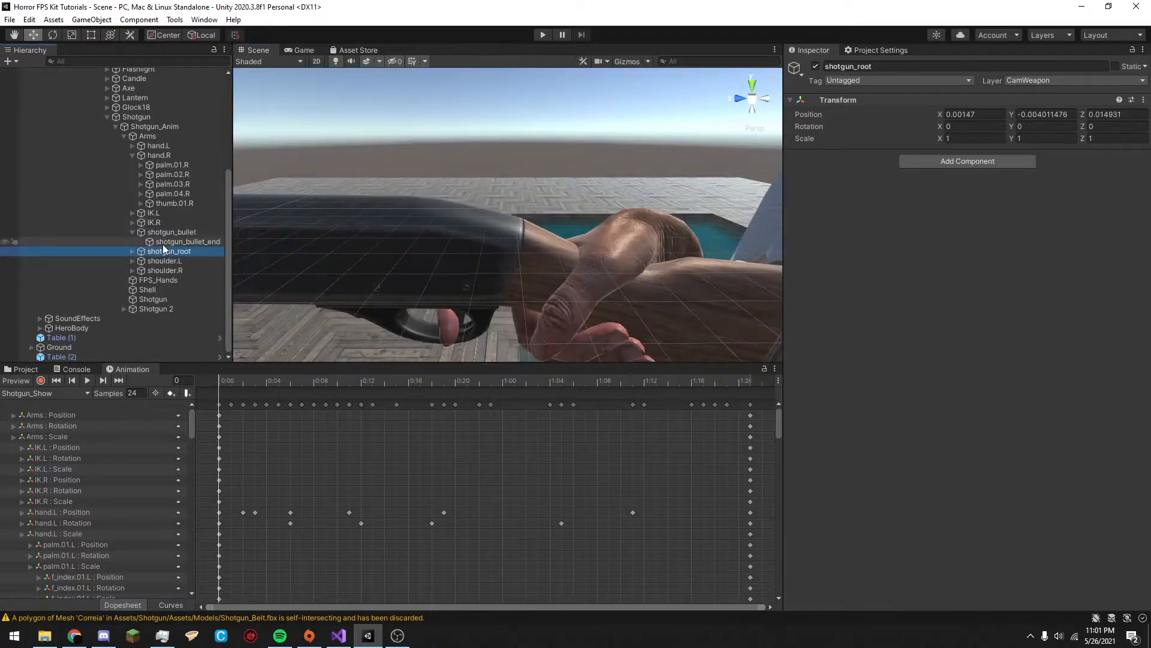
pyautogui.press('Right')
pyautogui.press('Down')
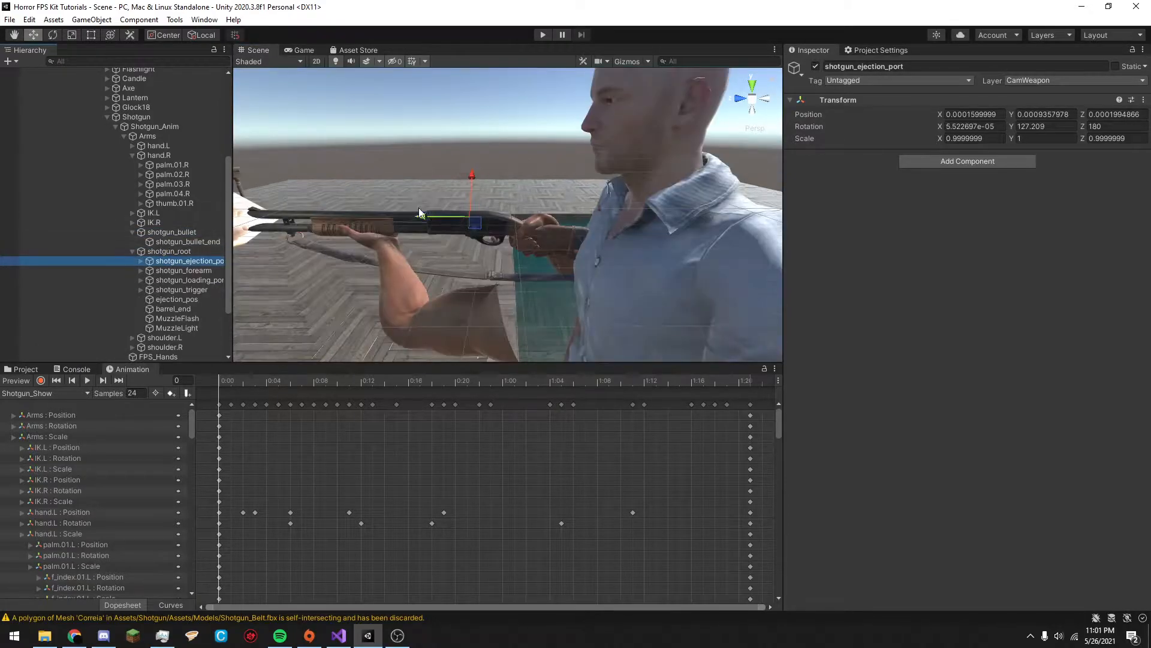
pyautogui.moveTo(416, 226); pyautogui.dragTo(355, 240, button='right')
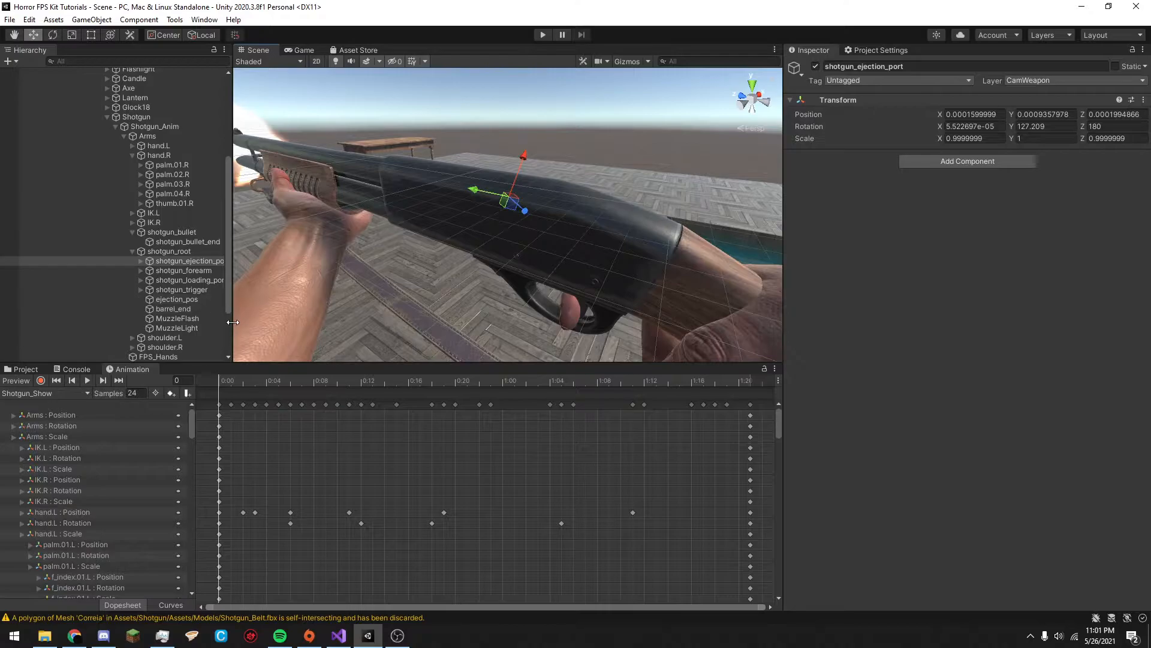
pyautogui.moveTo(232, 322); pyautogui.dragTo(235, 318)
pyautogui.scroll(-3, 192, 306)
pyautogui.click(163, 348)
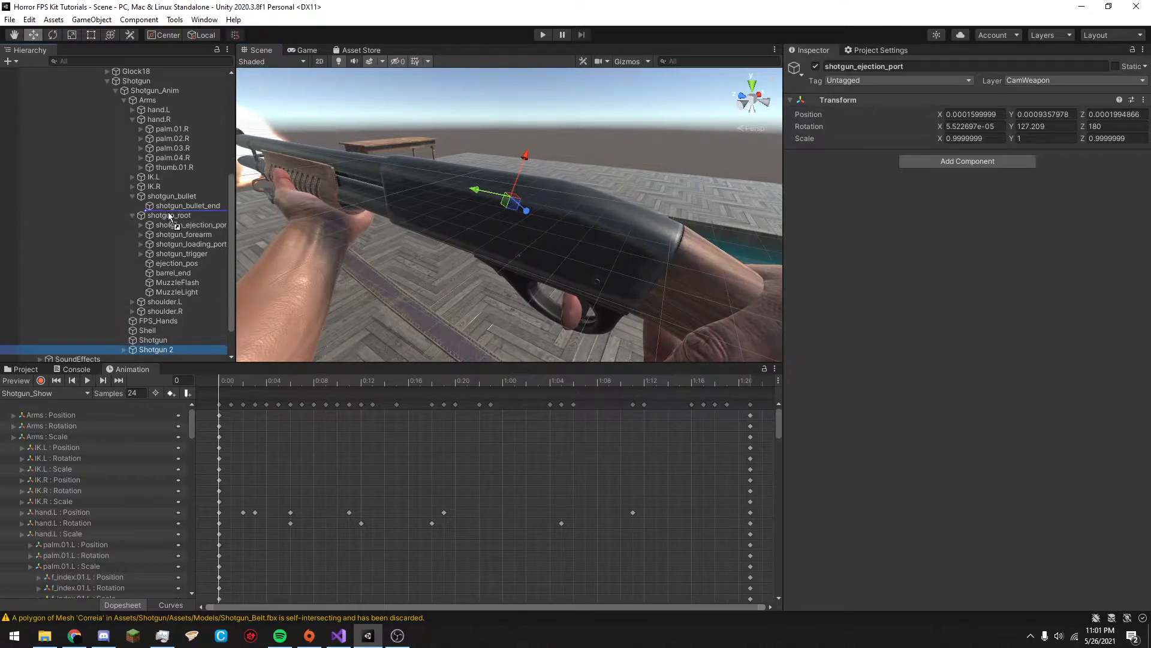
pyautogui.moveTo(167, 211); pyautogui.dragTo(169, 215)
# Check the Shotgun_Show animation in the Game view and switch to the Shotgun_Shoot clip.
pyautogui.click(307, 49)
pyautogui.moveTo(239, 381)
pyautogui.mouseDown()
pyautogui.moveTo(509, 397)
pyautogui.moveTo(242, 387)
pyautogui.mouseUp()
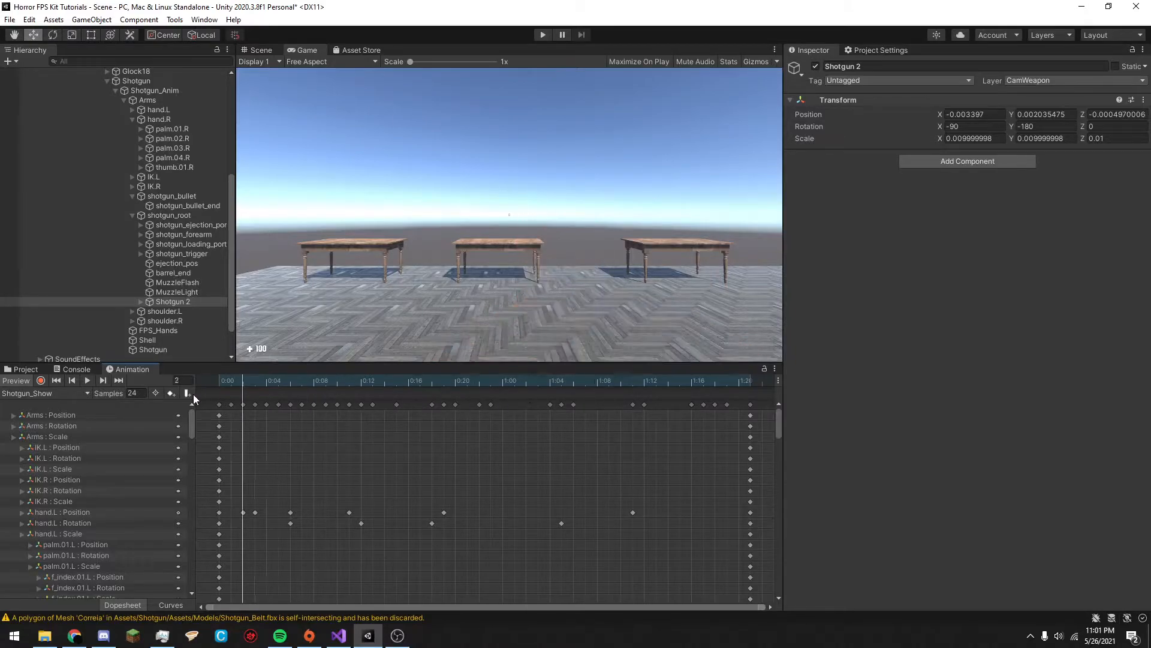
pyautogui.click(25, 395)
pyautogui.click(45, 484)
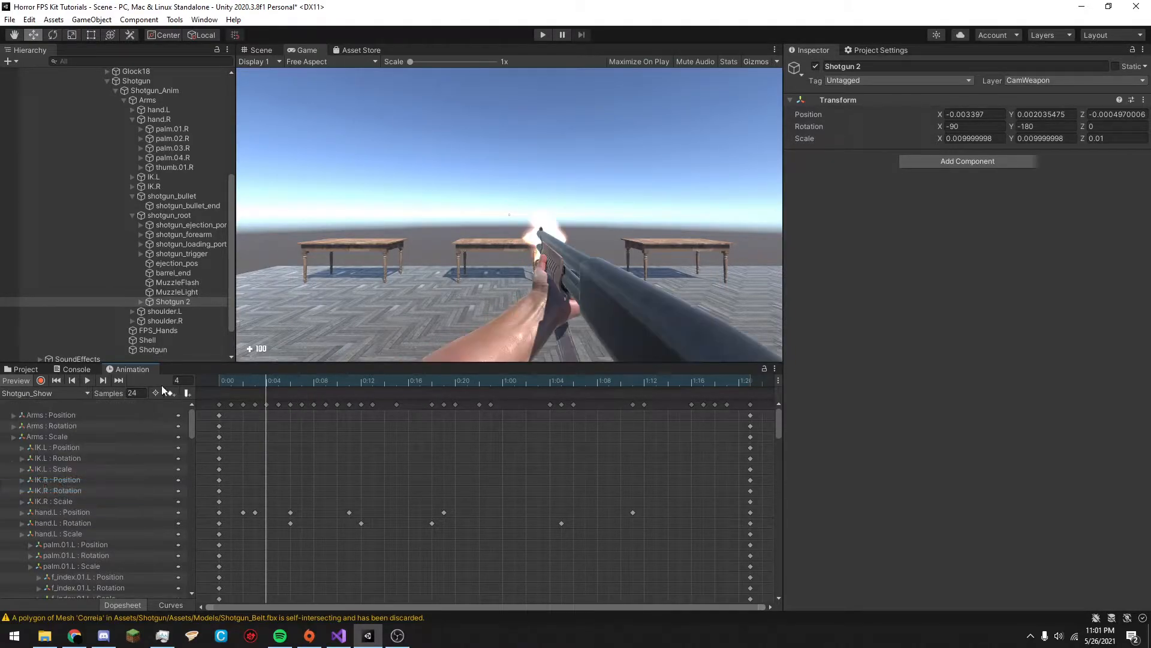
# Clear the console messages and return to the project files.
pyautogui.click(75, 369)
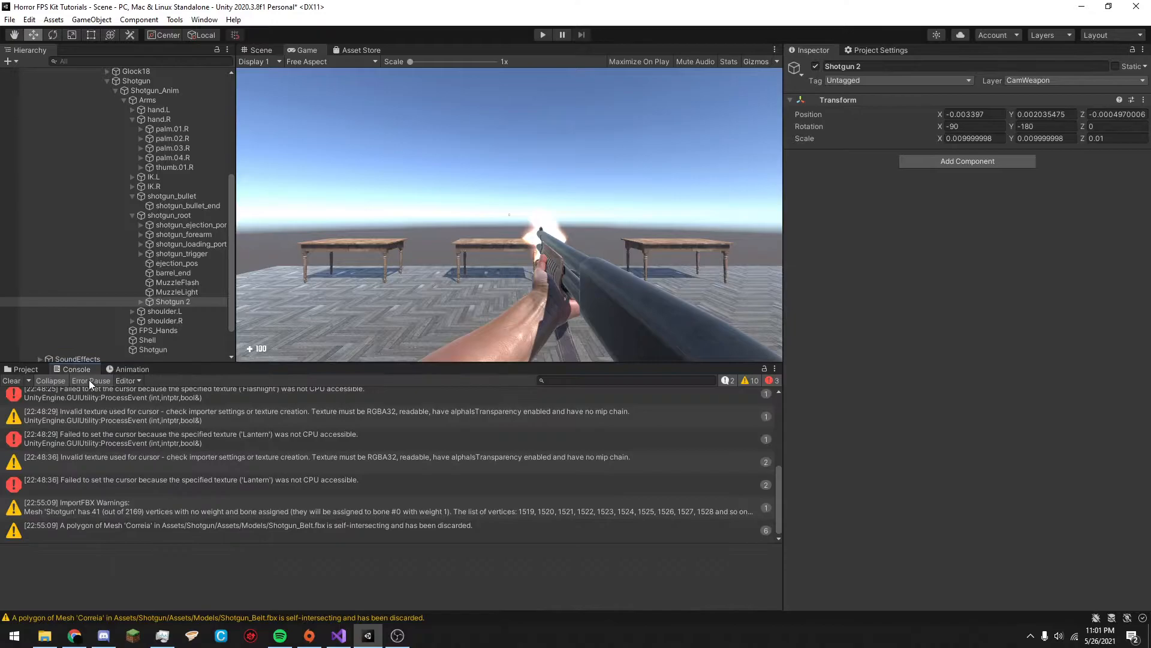
pyautogui.click(20, 384)
pyautogui.click(24, 368)
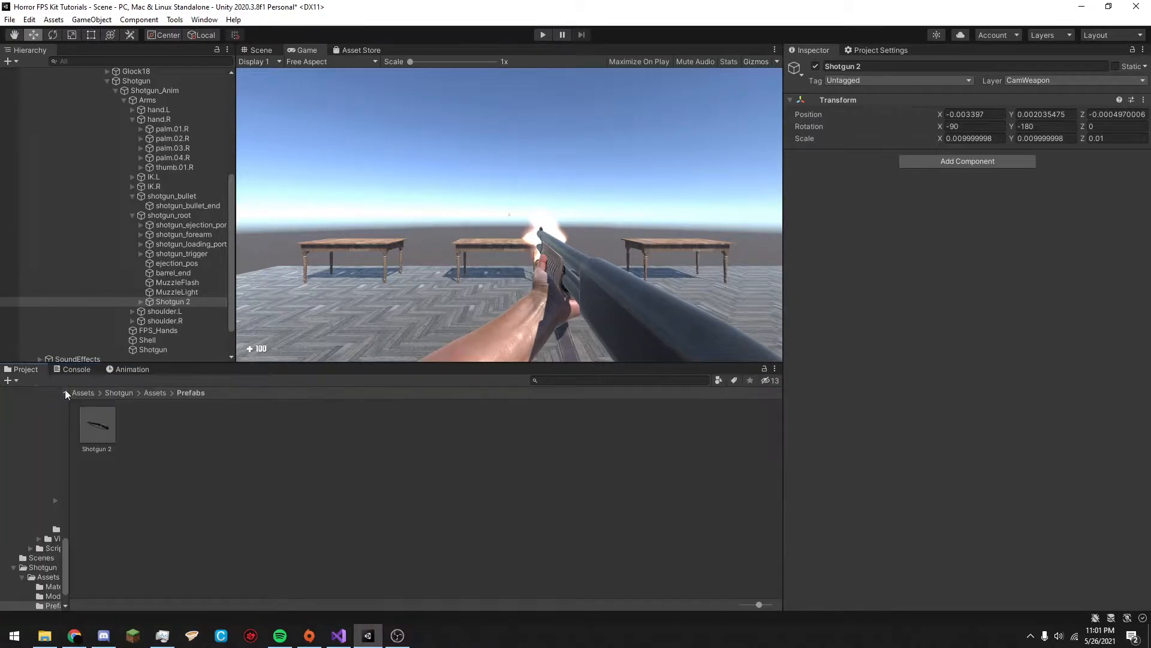
# Play the Shotgun_Shoot animation to check how Shotgun 2 follows the hands.
pyautogui.click(125, 369)
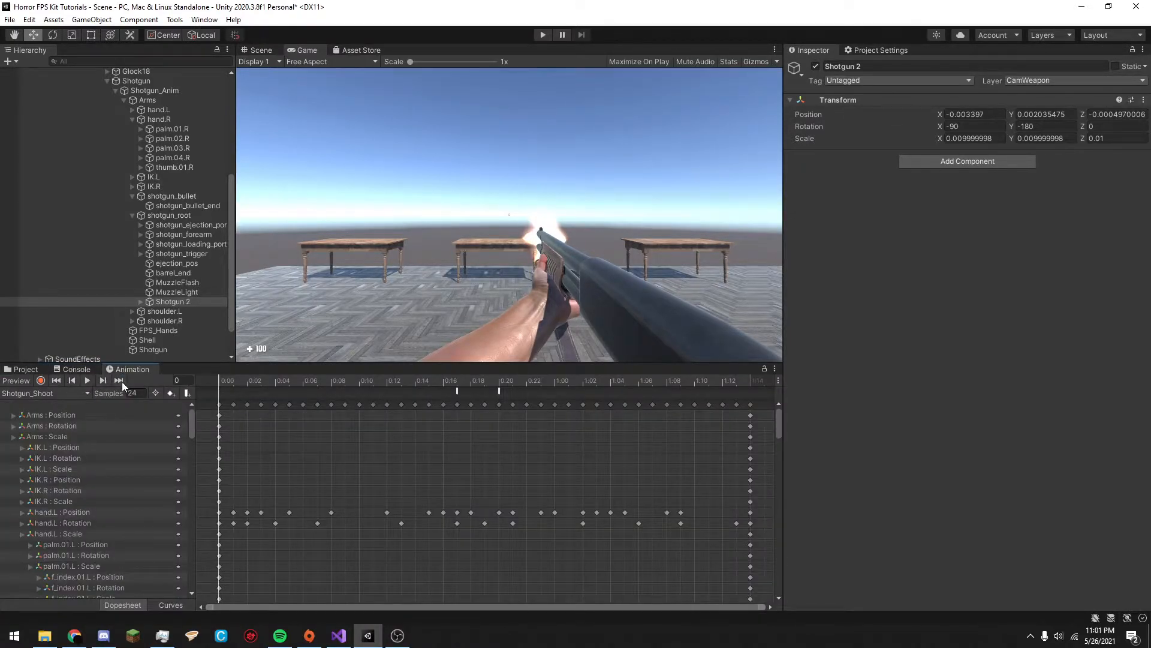
pyautogui.click(88, 380)
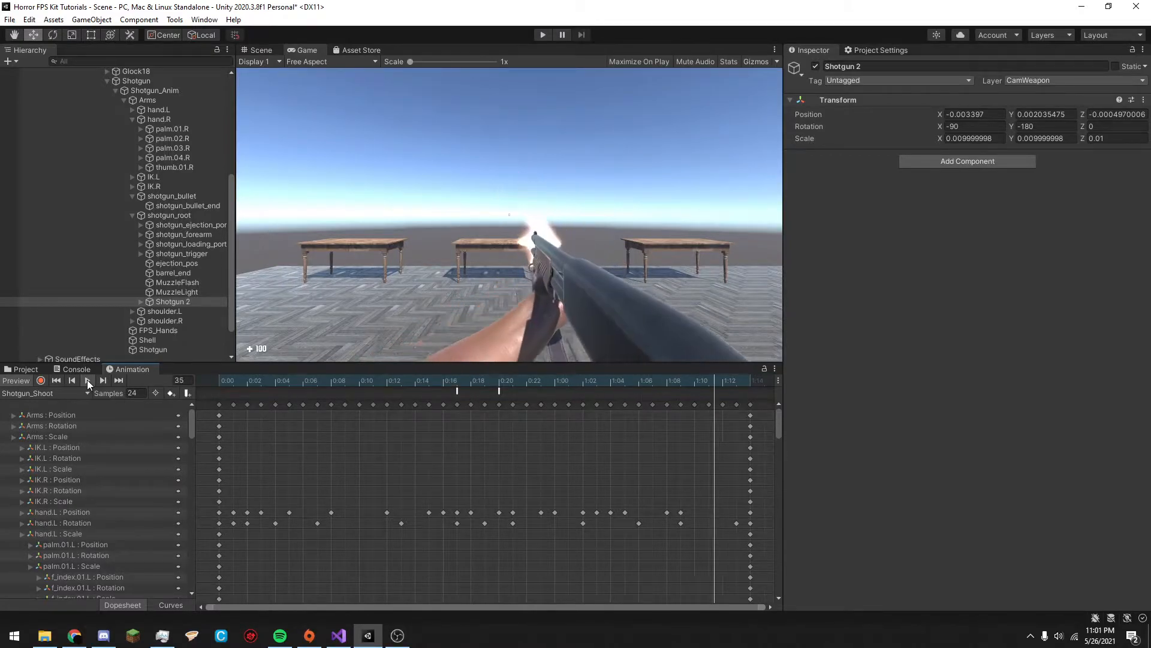
pyautogui.click(24, 369)
# Expand Shotgun 2's Armature and Base bones and move LoadingPort away from the gun body, to about 0.0015, 0.0096, -0.0037.
pyautogui.click(141, 301)
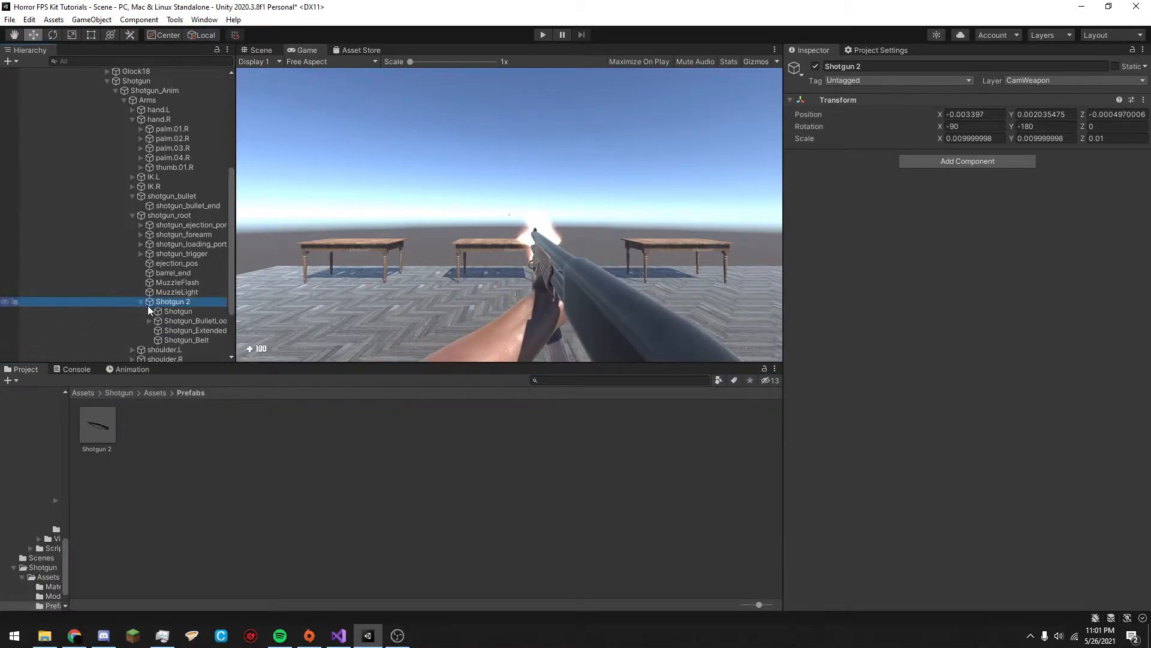
pyautogui.click(255, 52)
pyautogui.click(163, 313)
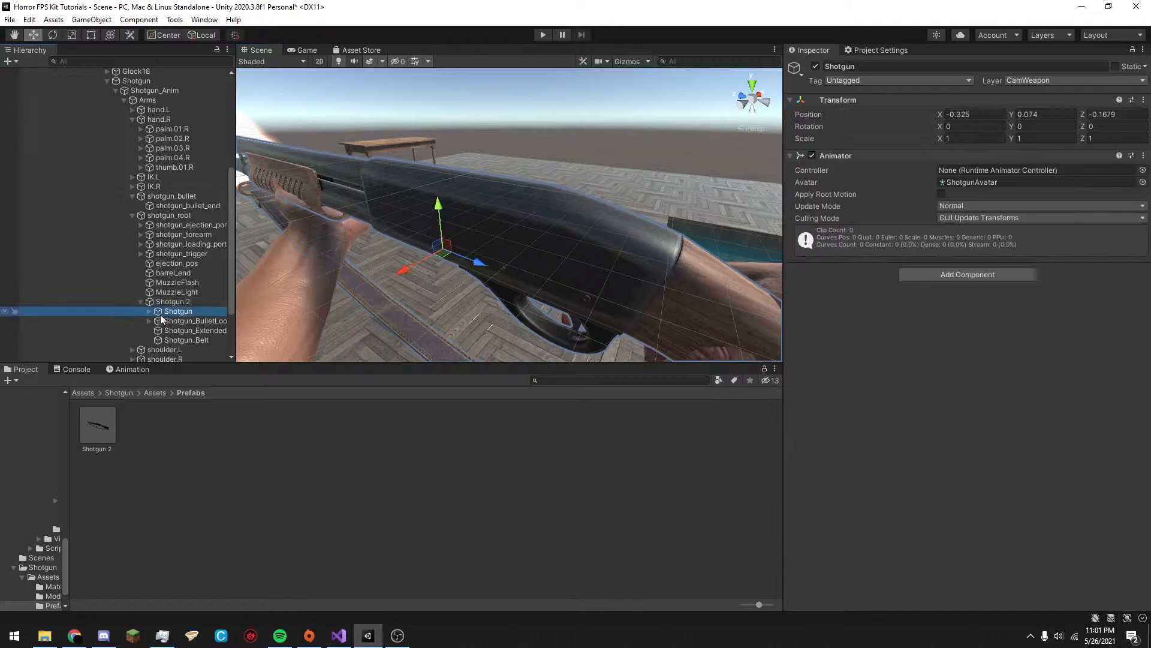
pyautogui.click(174, 321)
pyautogui.click(158, 321)
pyautogui.click(181, 331)
pyautogui.click(166, 330)
pyautogui.scroll(-2, 166, 300)
pyautogui.click(202, 323)
pyautogui.click(201, 313)
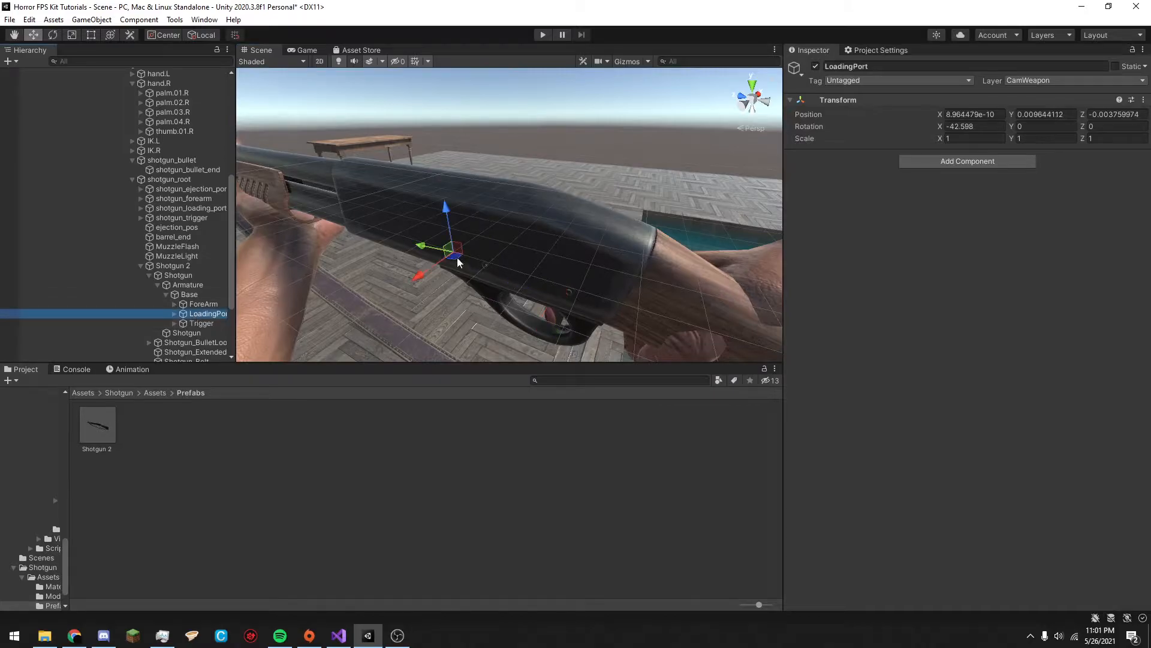
pyautogui.moveTo(418, 261)
pyautogui.mouseDown()
pyautogui.moveTo(415, 243)
pyautogui.moveTo(425, 257)
pyautogui.moveTo(409, 270)
pyautogui.mouseUp()
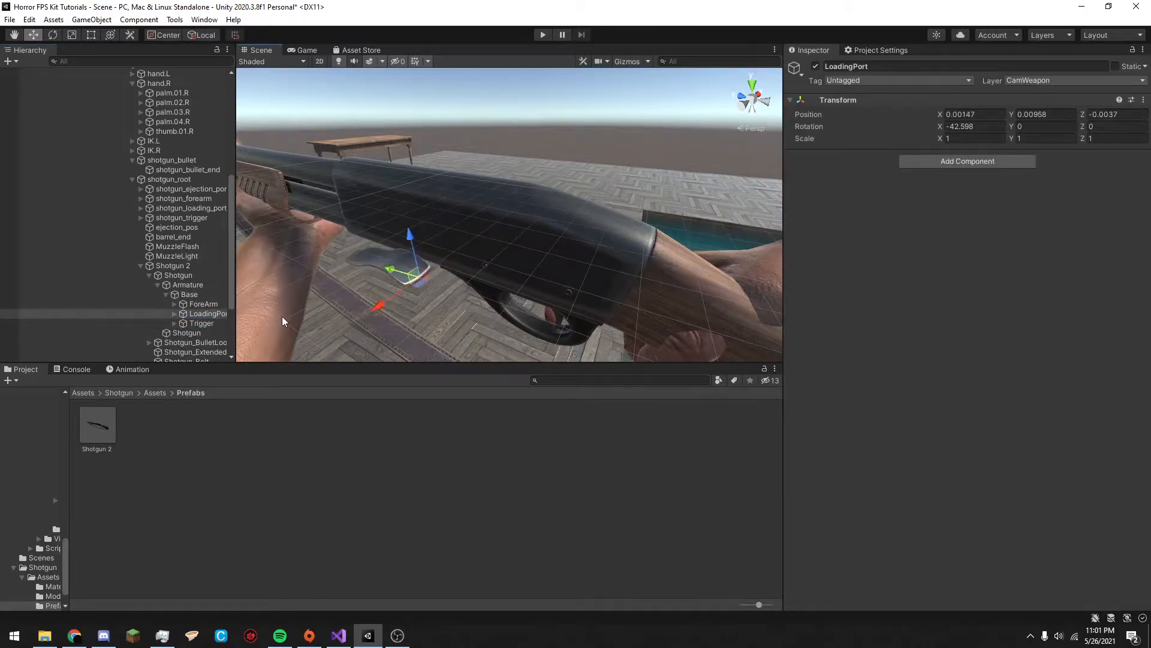
# Undo the LoadingPort move so the part sits back in the gun body.
pyautogui.hotkey('ctrl', 'z')
pyautogui.moveTo(415, 276); pyautogui.dragTo(496, 271, button='right')
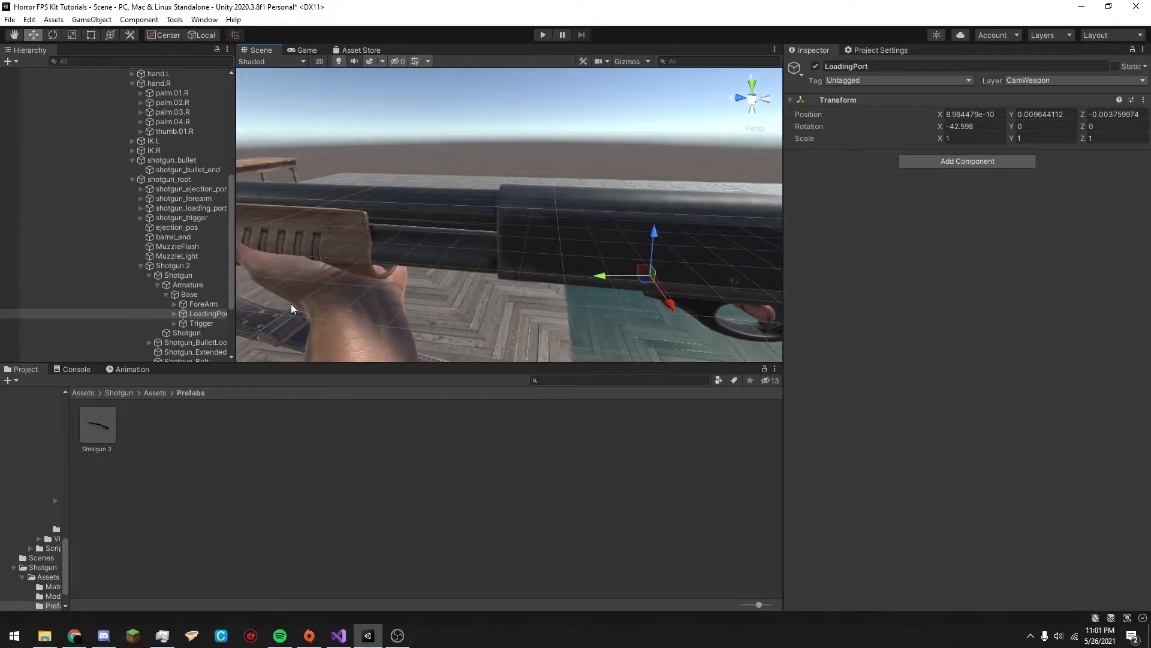
pyautogui.click(190, 305)
pyautogui.moveTo(432, 250); pyautogui.dragTo(461, 266)
pyautogui.hotkey('ctrl', 'z')
pyautogui.hotkey('ctrl', 'z')
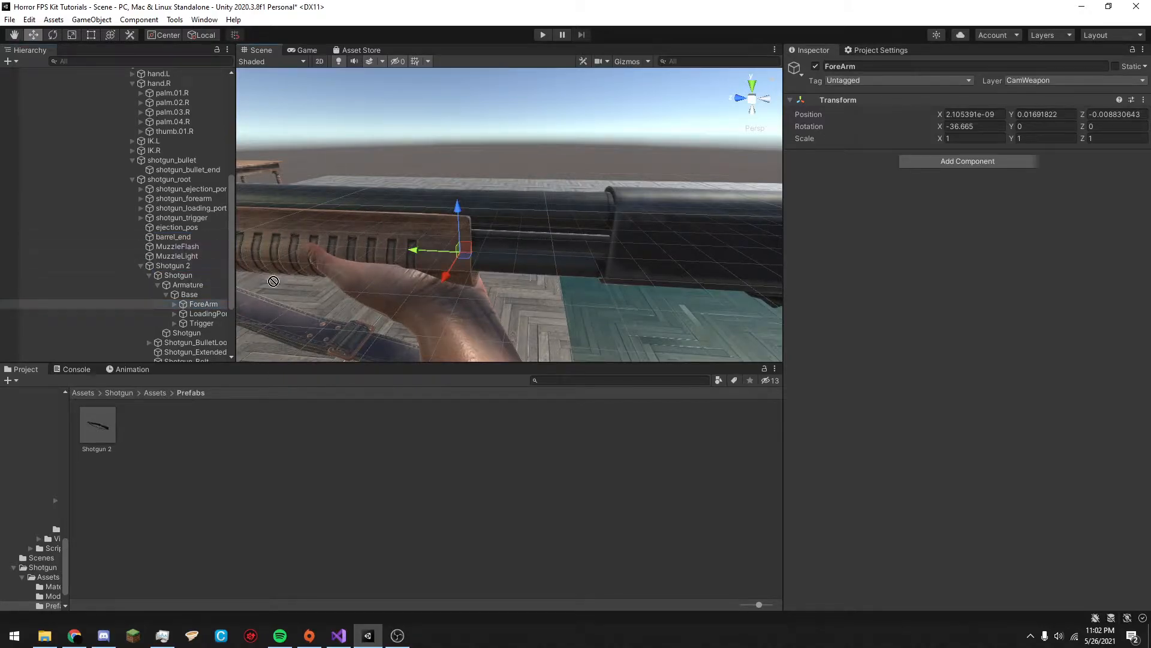
# Parent Shotgun 2's ForeArm bone under shotgun_forearm and its ForeArm_end under shotgun_forearm_end.
pyautogui.moveTo(210, 217); pyautogui.dragTo(187, 208)
pyautogui.click(149, 218)
pyautogui.click(150, 198)
pyautogui.click(140, 200)
pyautogui.click(142, 197)
pyautogui.click(182, 211)
pyautogui.click(181, 219)
pyautogui.click(181, 210)
pyautogui.click(183, 218)
pyautogui.doubleClick(182, 219)
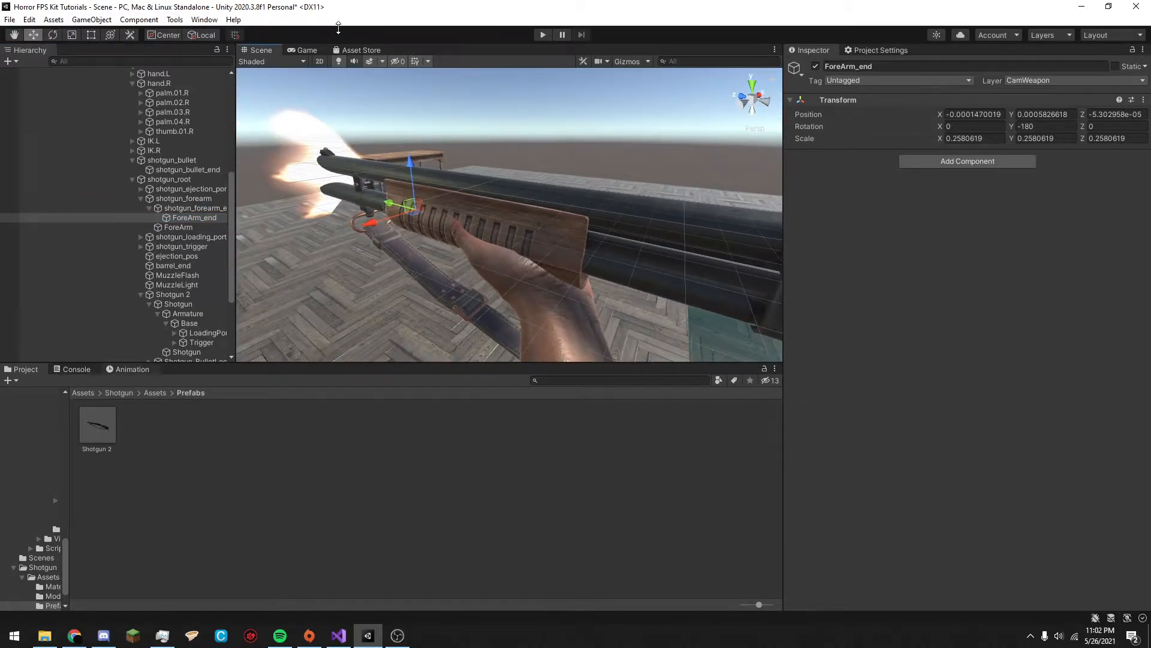
# Open the Animation window with Shotgun_Shoot and examine the reparented forearm in the Game and Scene views.
pyautogui.hotkey('ctrl', '6')
pyautogui.click(307, 50)
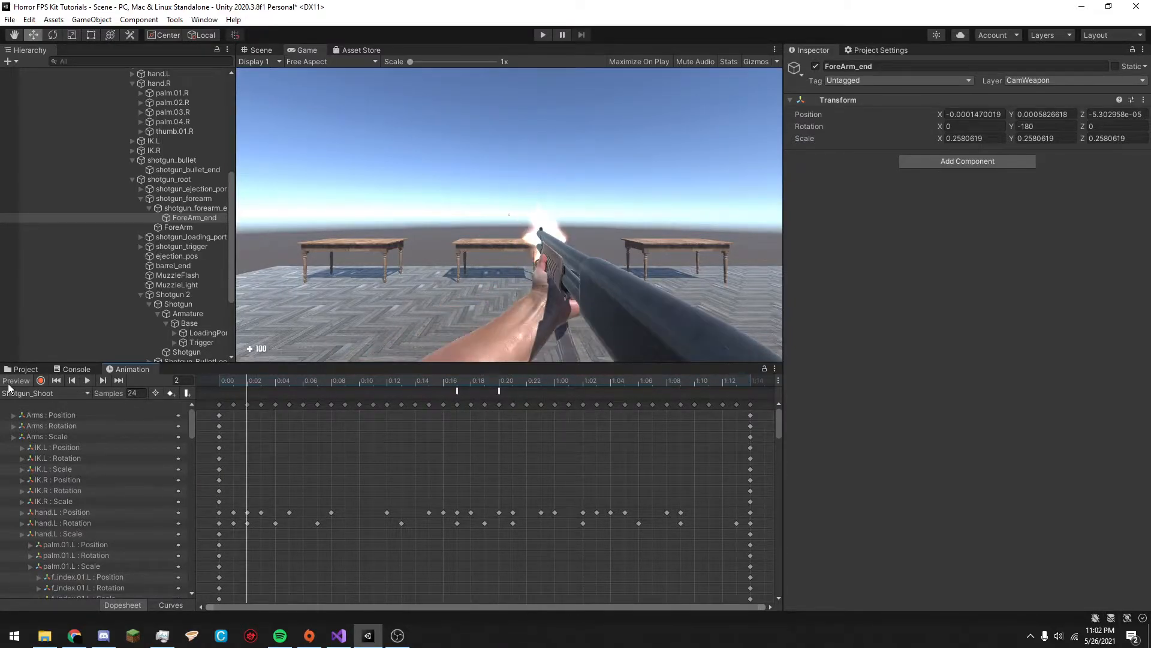
pyautogui.click(264, 50)
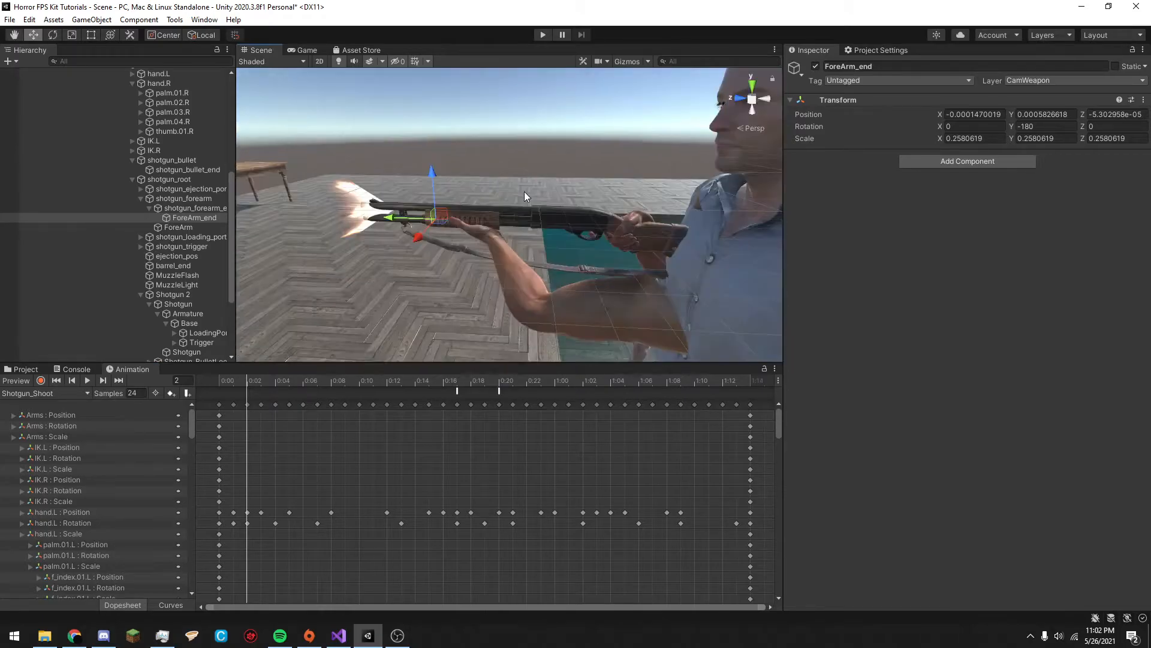
pyautogui.scroll(-2, 169, 270)
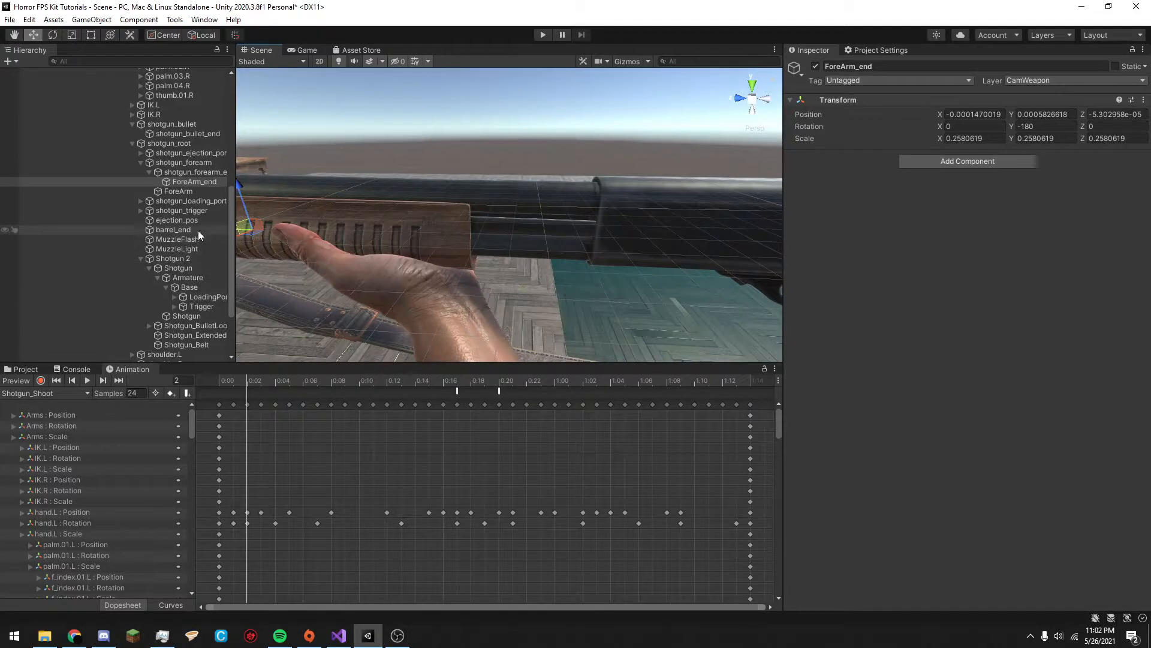
pyautogui.keyDown('alt'); pyautogui.moveTo(458, 252); pyautogui.dragTo(65, 243); pyautogui.keyUp('alt')
pyautogui.moveTo(65, 243); pyautogui.dragTo(351, 254, button='right')
pyautogui.press('w')
pyautogui.click(304, 50)
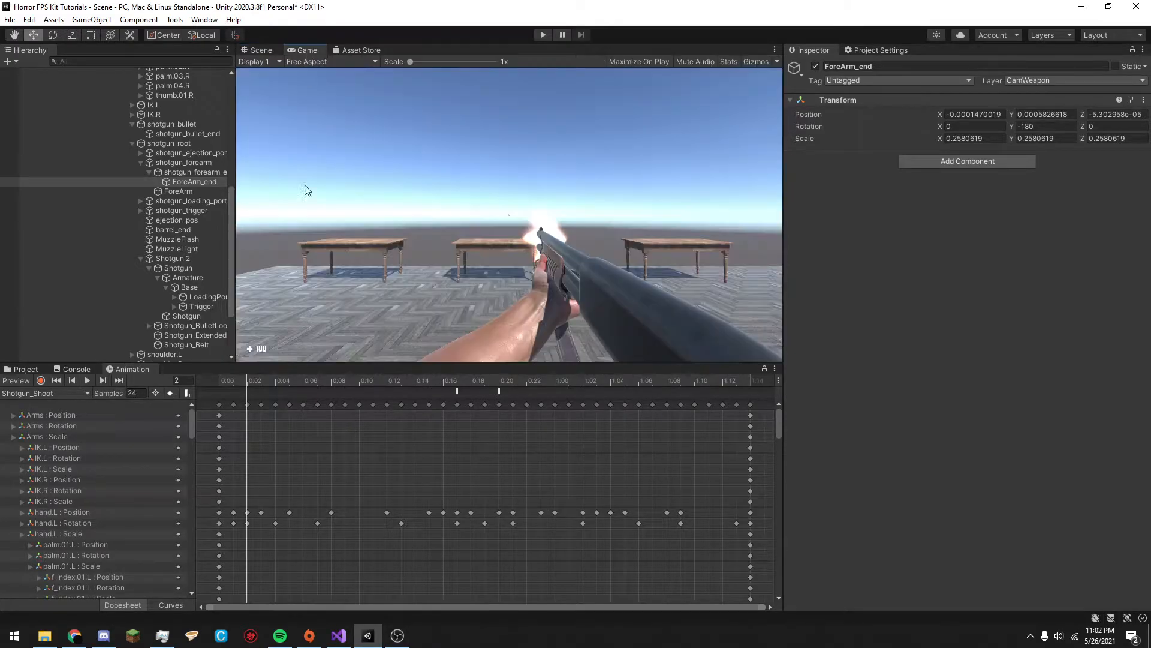
# Go to frame 0 of Shotgun_Shoot and toggle the animation preview to compare the forearm's position against the gun.
pyautogui.moveTo(238, 381); pyautogui.dragTo(218, 395)
pyautogui.click(259, 50)
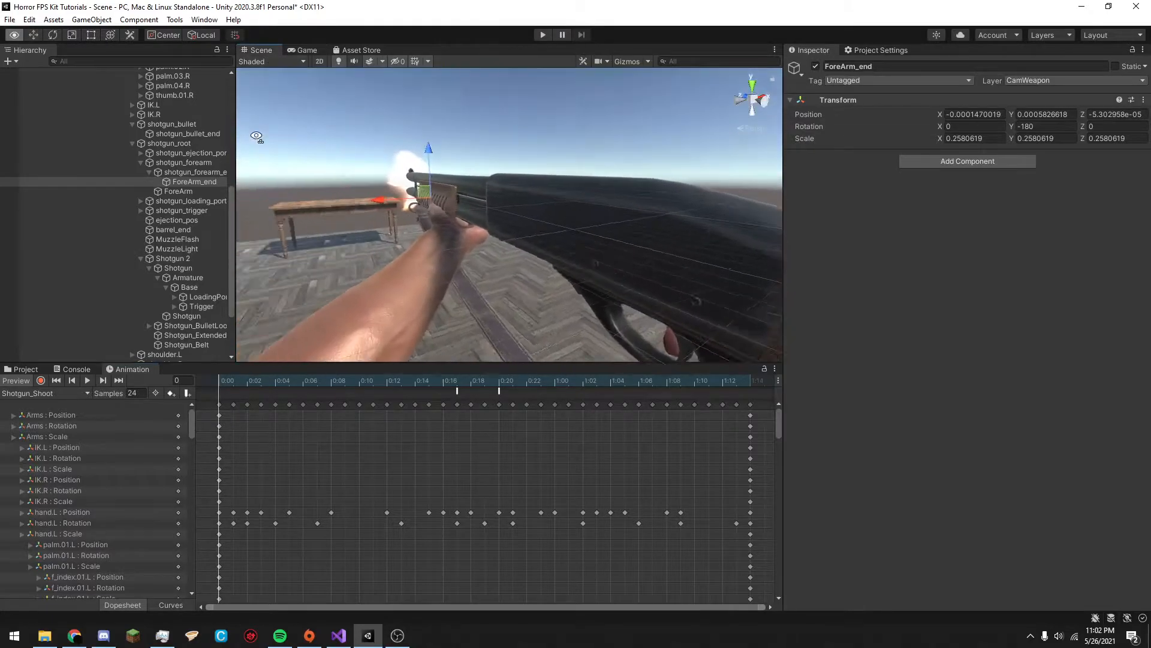
pyautogui.press('a')
pyautogui.moveTo(183, 103); pyautogui.dragTo(393, 204, button='right')
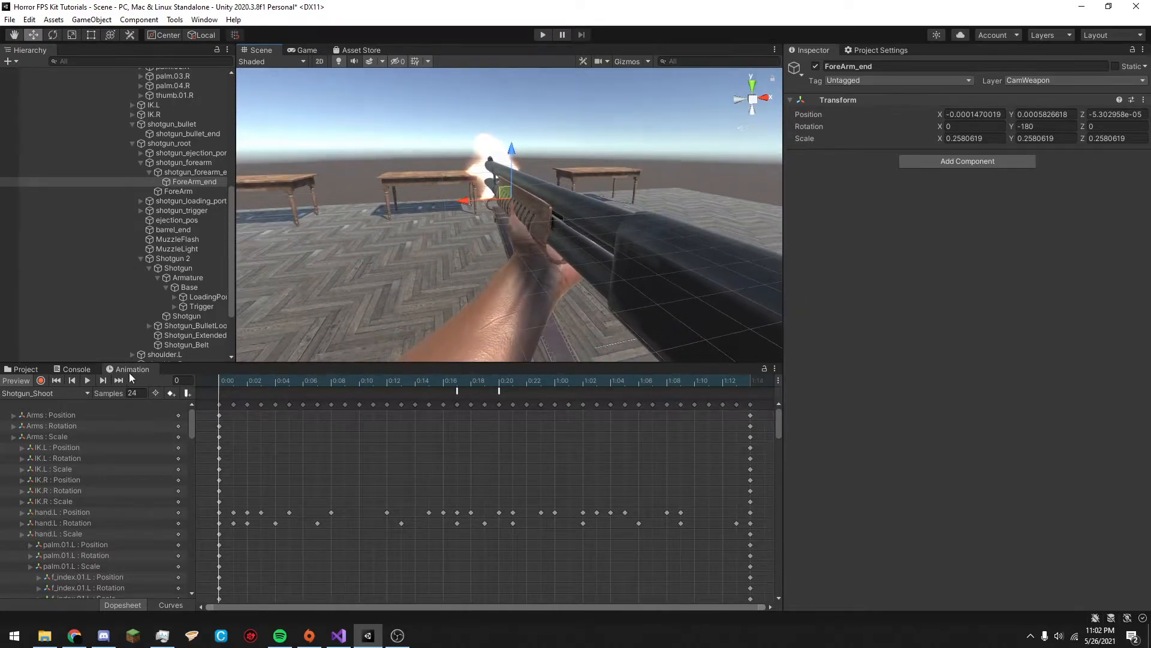
pyautogui.click(22, 378)
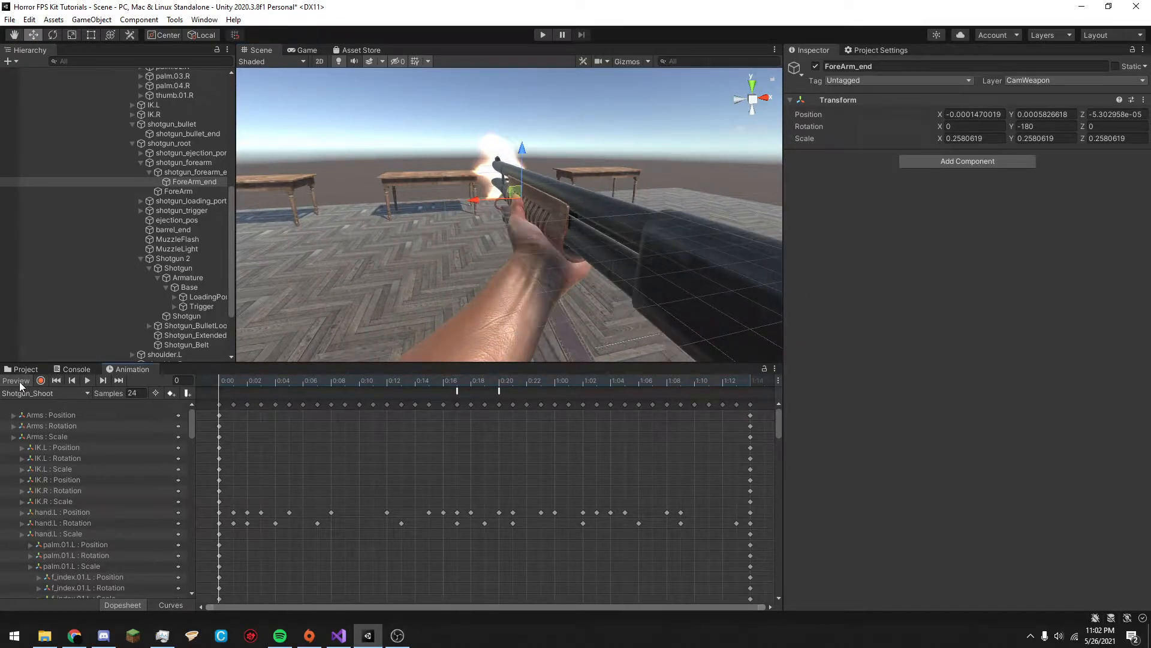
pyautogui.click(19, 382)
pyautogui.click(20, 379)
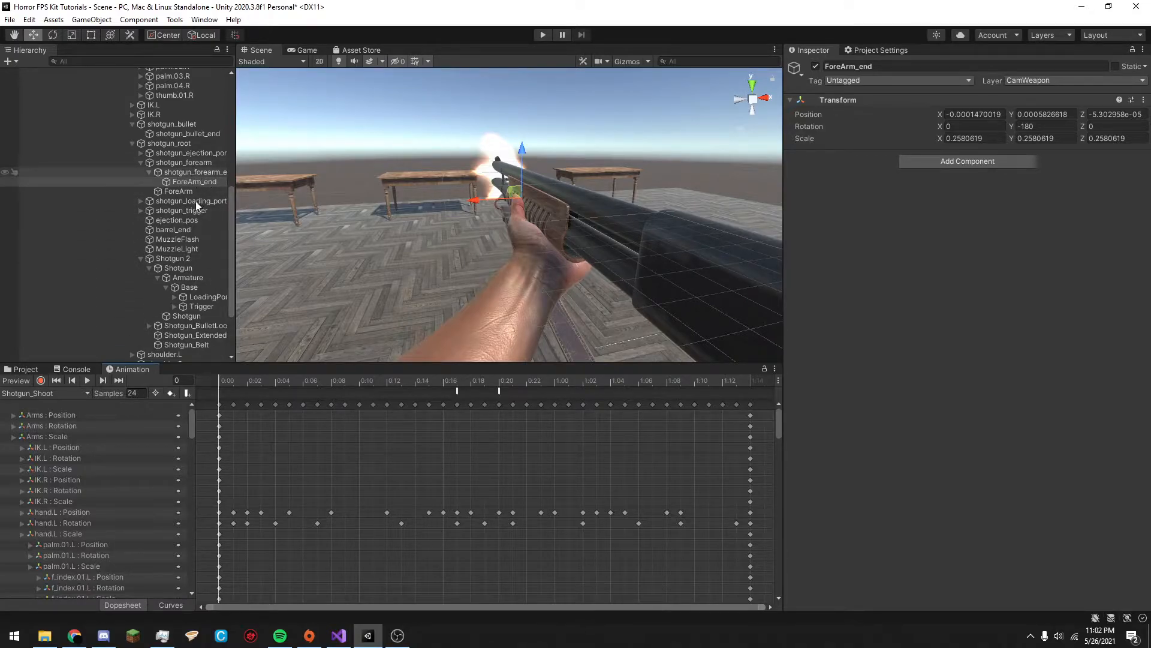
# Try shifting shotgun_forearm_end along X to about 0.00036.
pyautogui.click(194, 174)
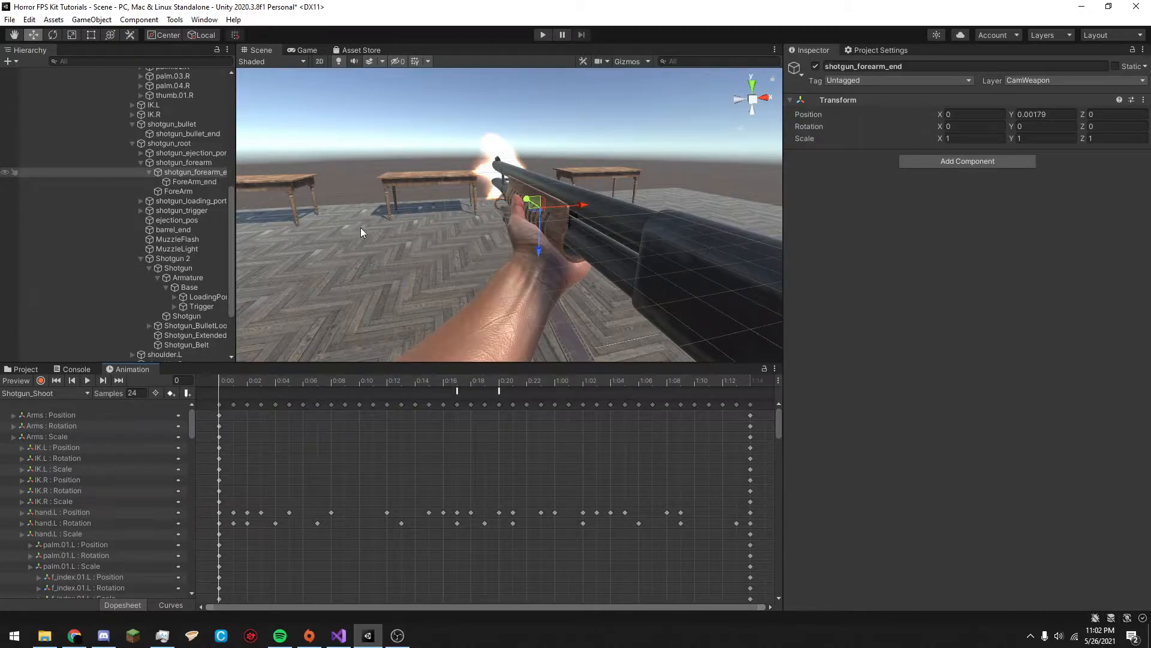
pyautogui.moveTo(559, 215); pyautogui.dragTo(594, 152, button='right')
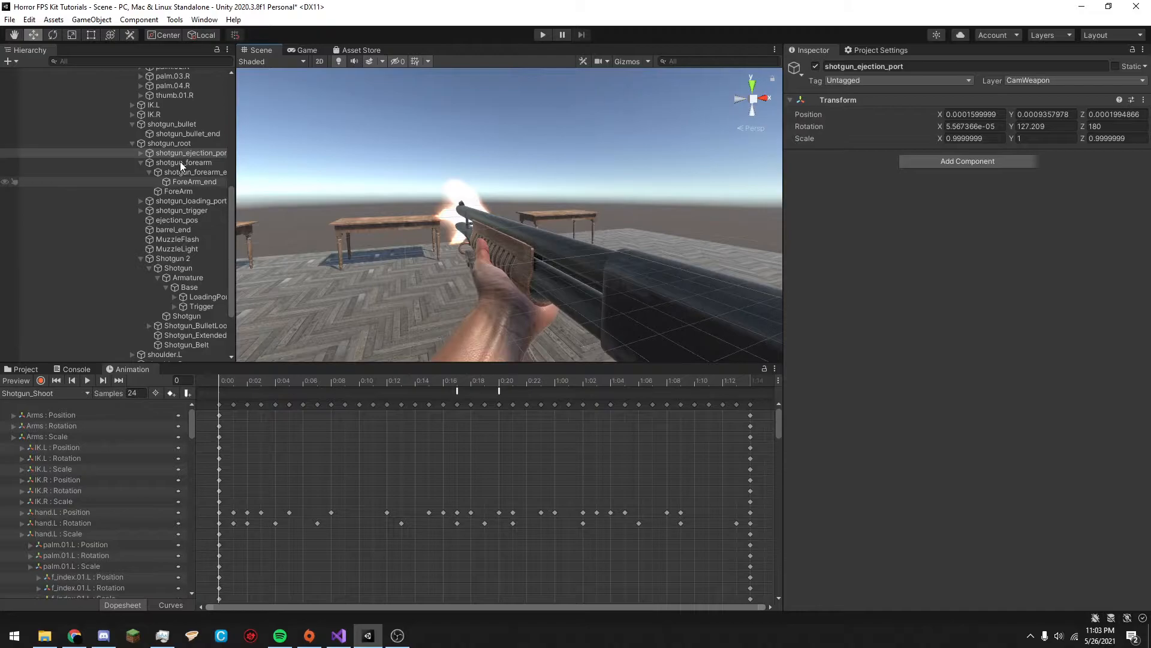
pyautogui.hotkey('ctrl', 'z')
pyautogui.click(185, 194)
pyautogui.click(193, 201)
pyautogui.moveTo(477, 265); pyautogui.dragTo(515, 276, button='right')
pyautogui.click(189, 172)
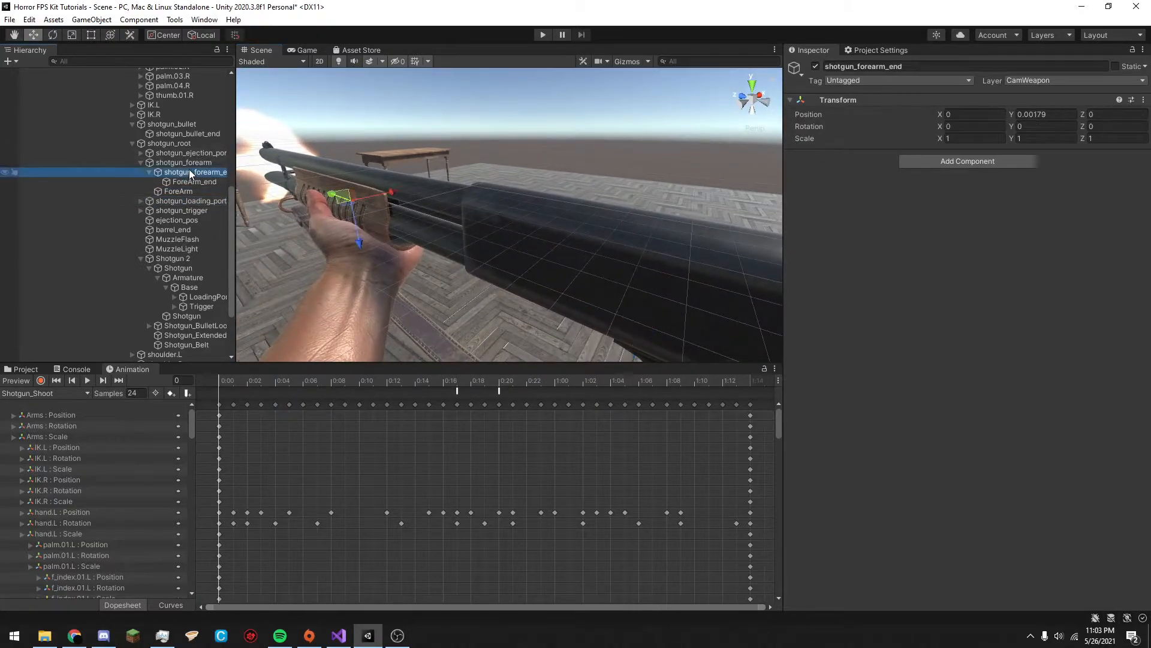
pyautogui.moveTo(377, 202); pyautogui.dragTo(403, 188)
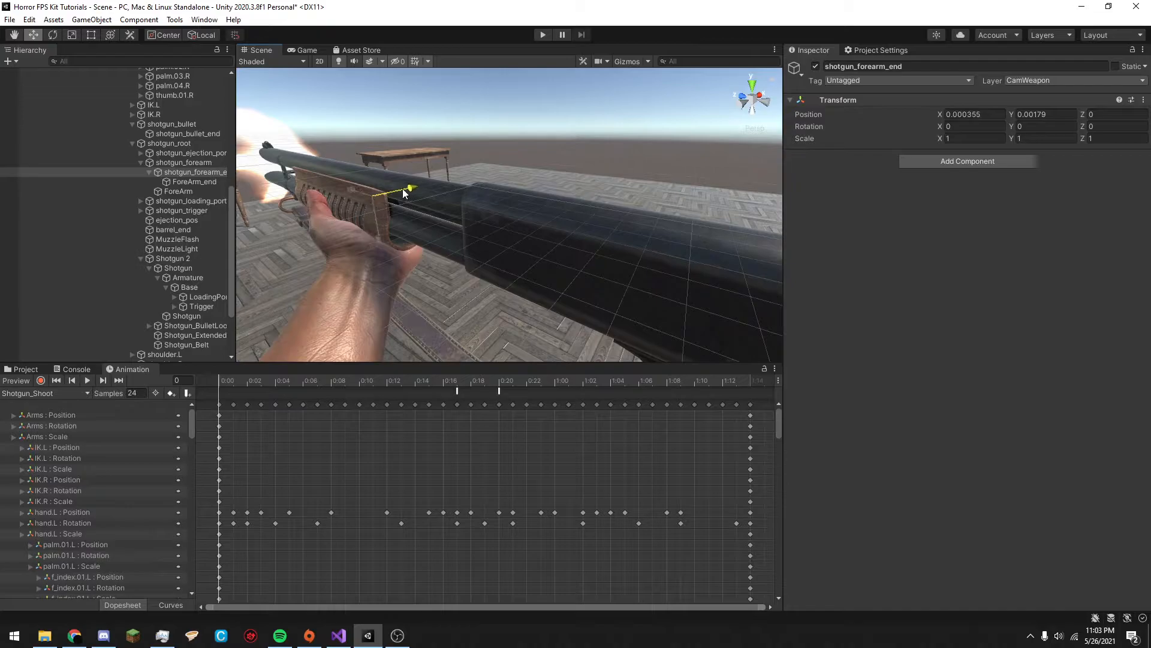
# Shift shotgun_forearm to about -0.000022 on X and scale it to about 0.735 on X.
pyautogui.click(192, 163)
pyautogui.moveTo(461, 224); pyautogui.dragTo(435, 222)
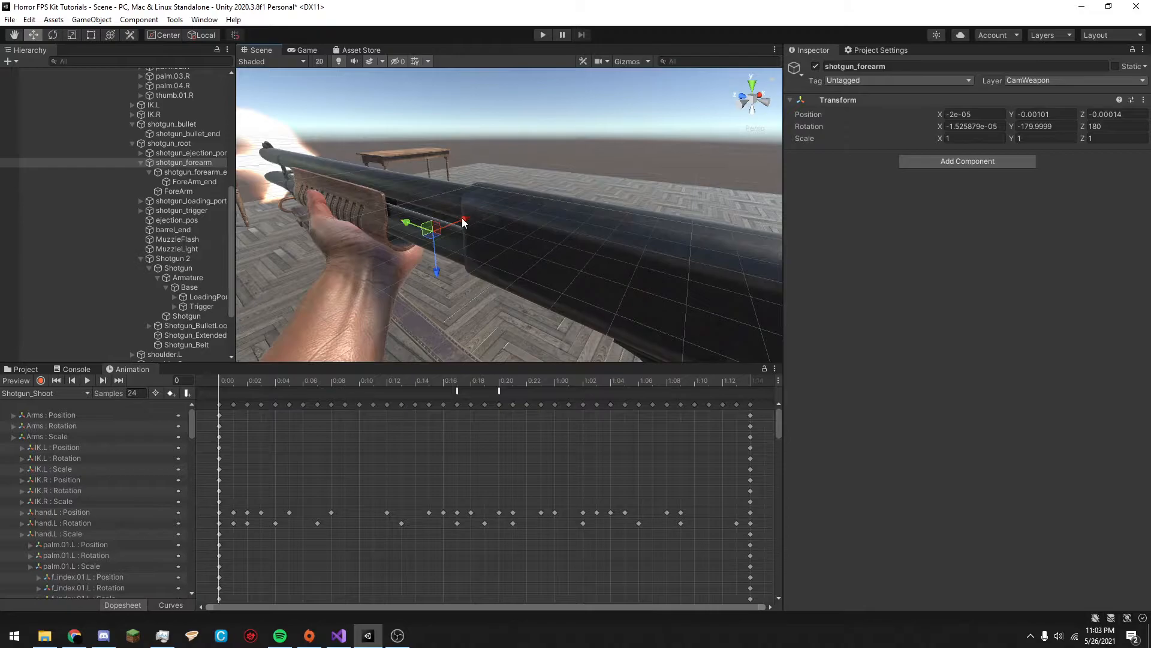
pyautogui.click(177, 171)
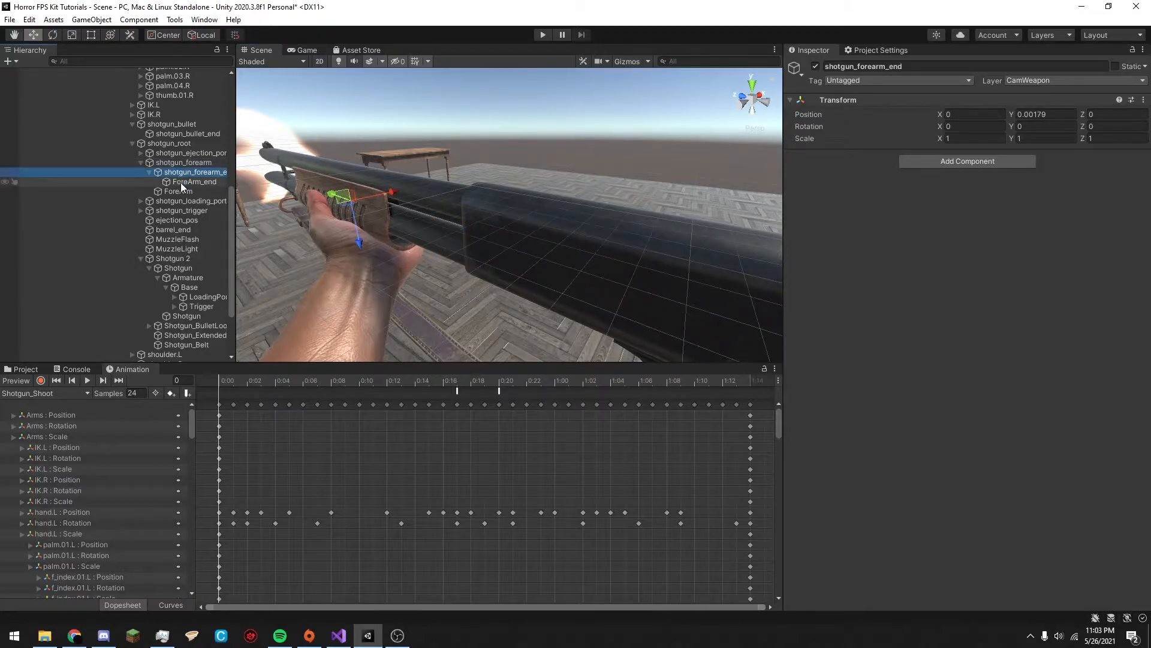
pyautogui.click(178, 165)
pyautogui.press('r')
pyautogui.moveTo(474, 219); pyautogui.dragTo(277, 380)
# Compare the forearm's fit with the Shotgun_Shoot preview on and off, at frames 2 and 0.
pyautogui.click(249, 379)
pyautogui.keyDown('alt'); pyautogui.moveTo(402, 270); pyautogui.dragTo(512, 259); pyautogui.keyUp('alt')
pyautogui.scroll(3, 528, 265)
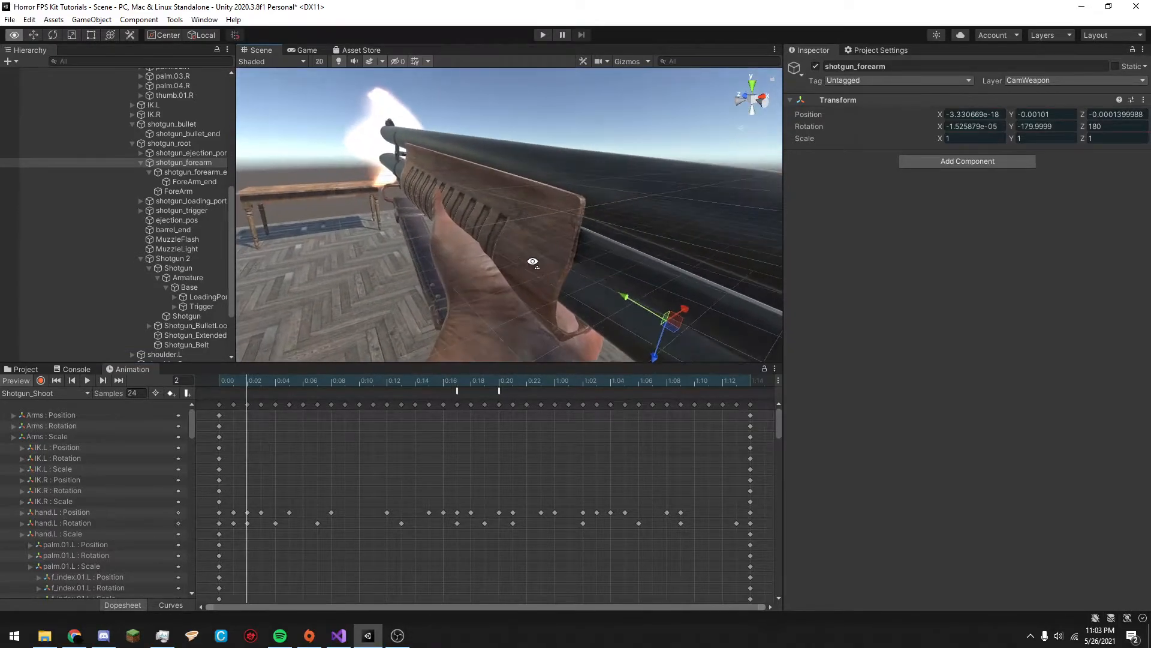
pyautogui.click(27, 381)
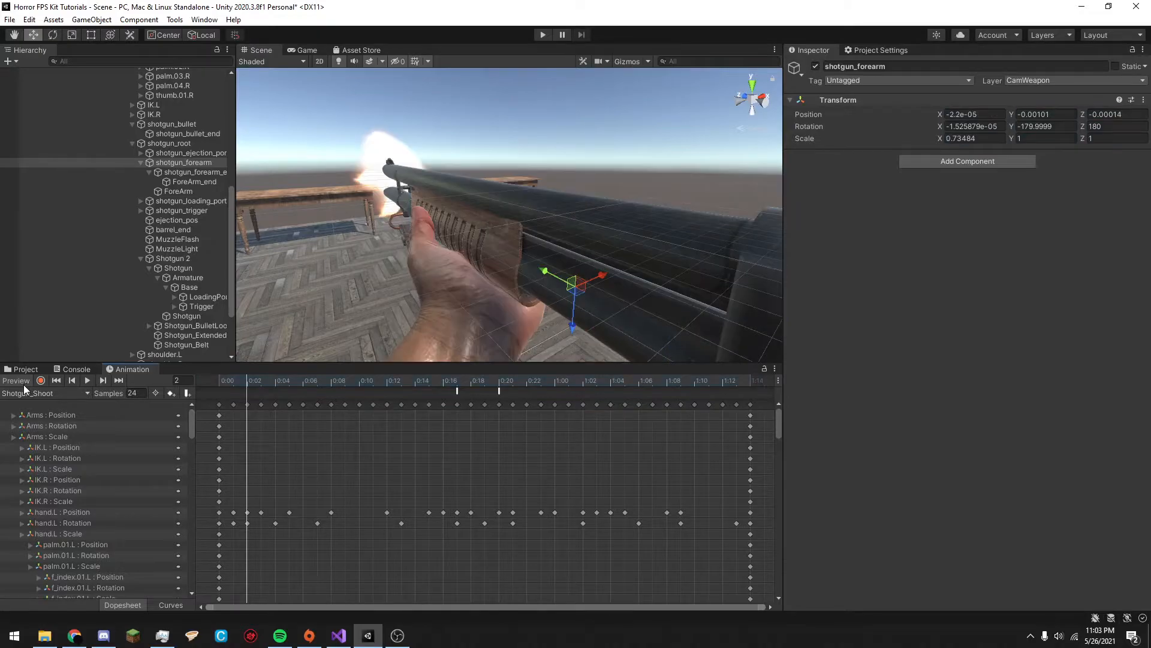
pyautogui.click(212, 377)
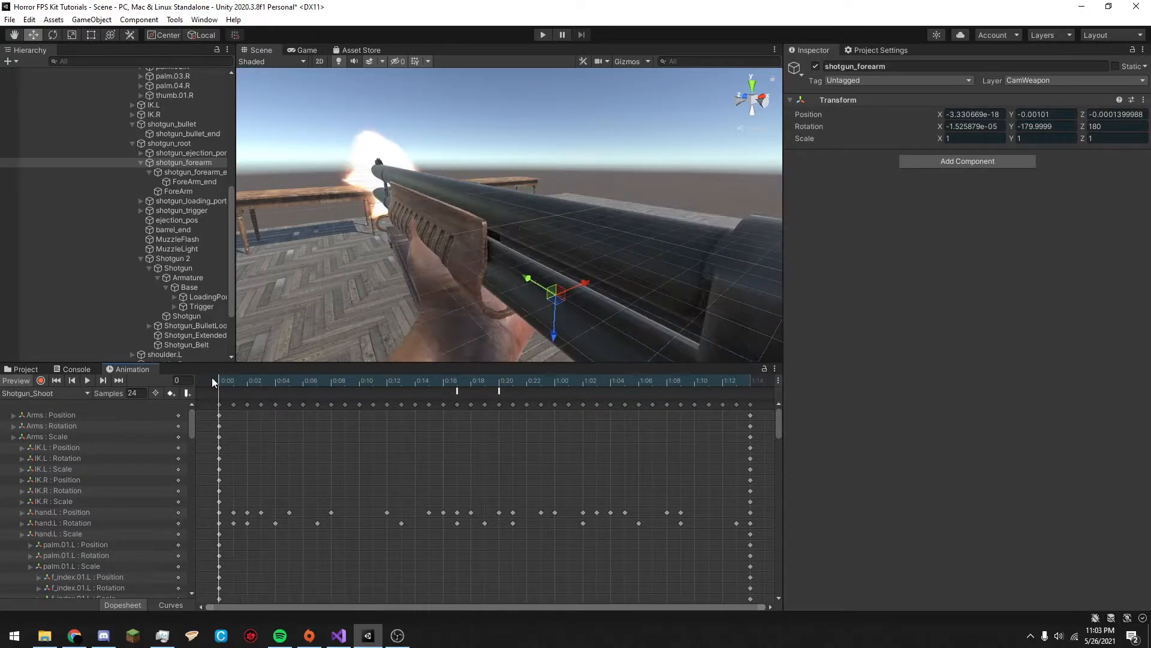
pyautogui.keyDown('alt'); pyautogui.moveTo(479, 288); pyautogui.dragTo(530, 294); pyautogui.keyUp('alt')
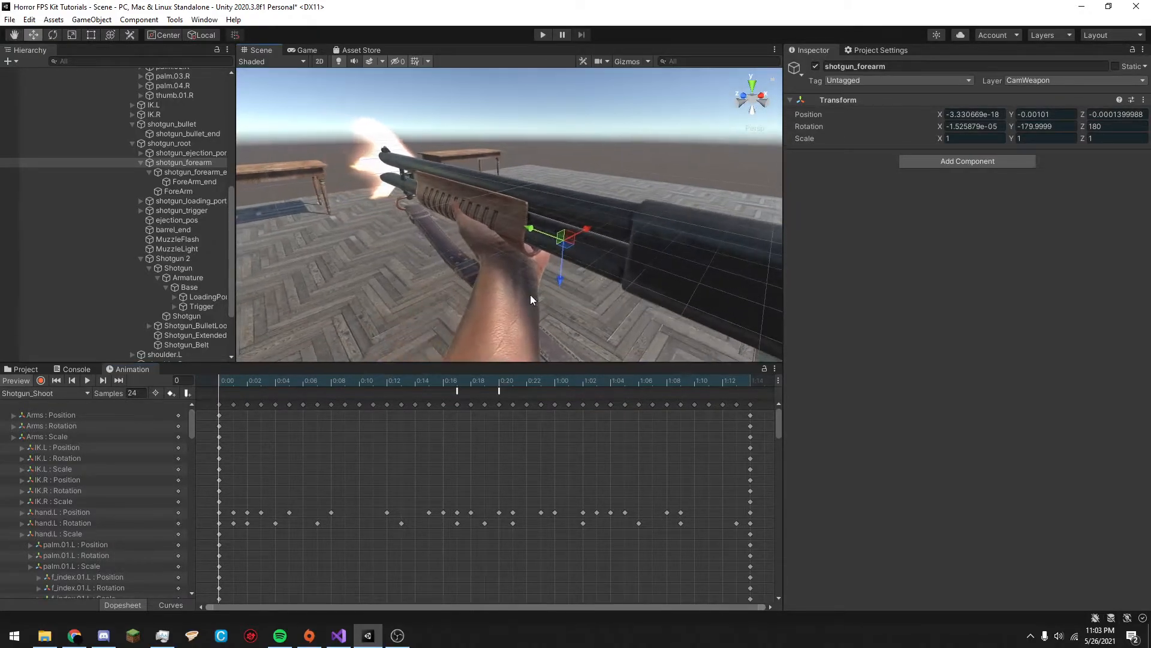
# Record shotgun_forearm's X position at about 0.000075 on frame 0 of Shotgun_Shoot and stop recording.
pyautogui.click(41, 380)
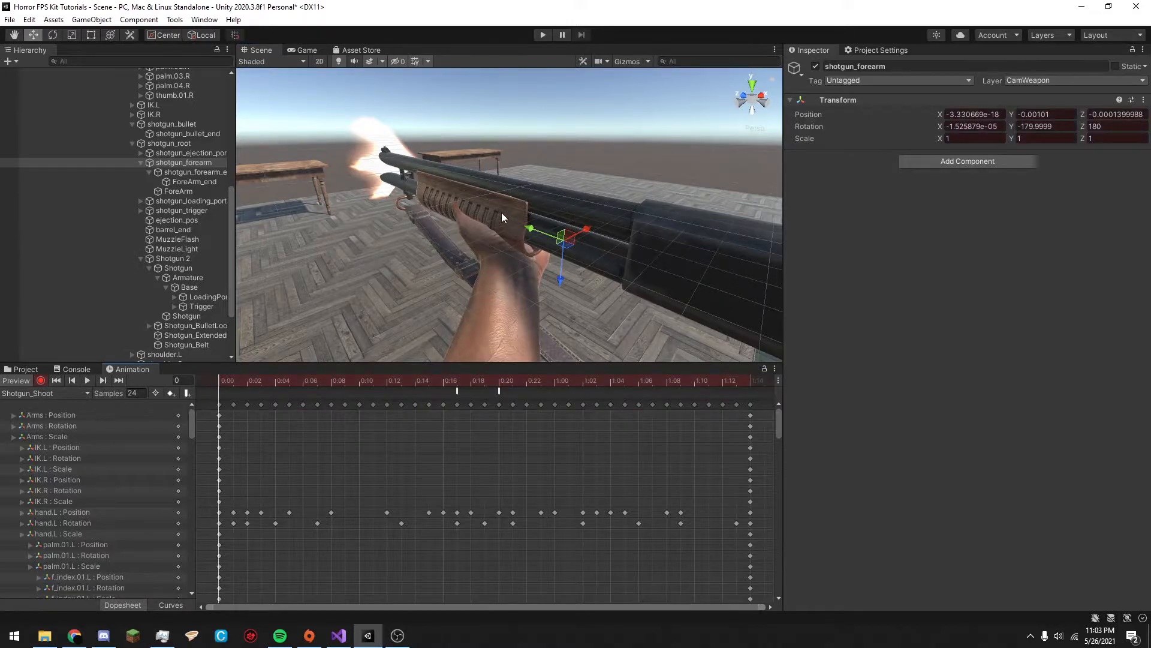
pyautogui.keyDown('alt'); pyautogui.moveTo(491, 231); pyautogui.dragTo(398, 210); pyautogui.keyUp('alt')
pyautogui.moveTo(593, 243); pyautogui.dragTo(599, 242)
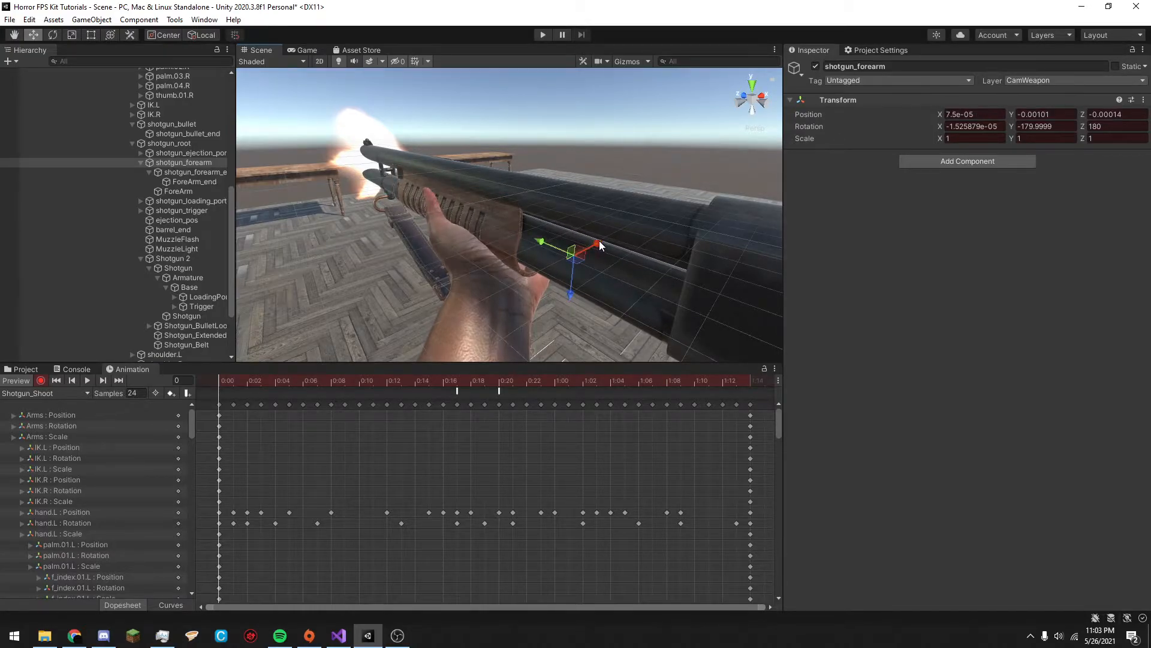
pyautogui.keyDown('alt'); pyautogui.moveTo(502, 277); pyautogui.dragTo(273, 365); pyautogui.keyUp('alt')
pyautogui.click(40, 380)
# Play and stop Shotgun_Shoot to check how the forearm moves with the left hand.
pyautogui.click(87, 380)
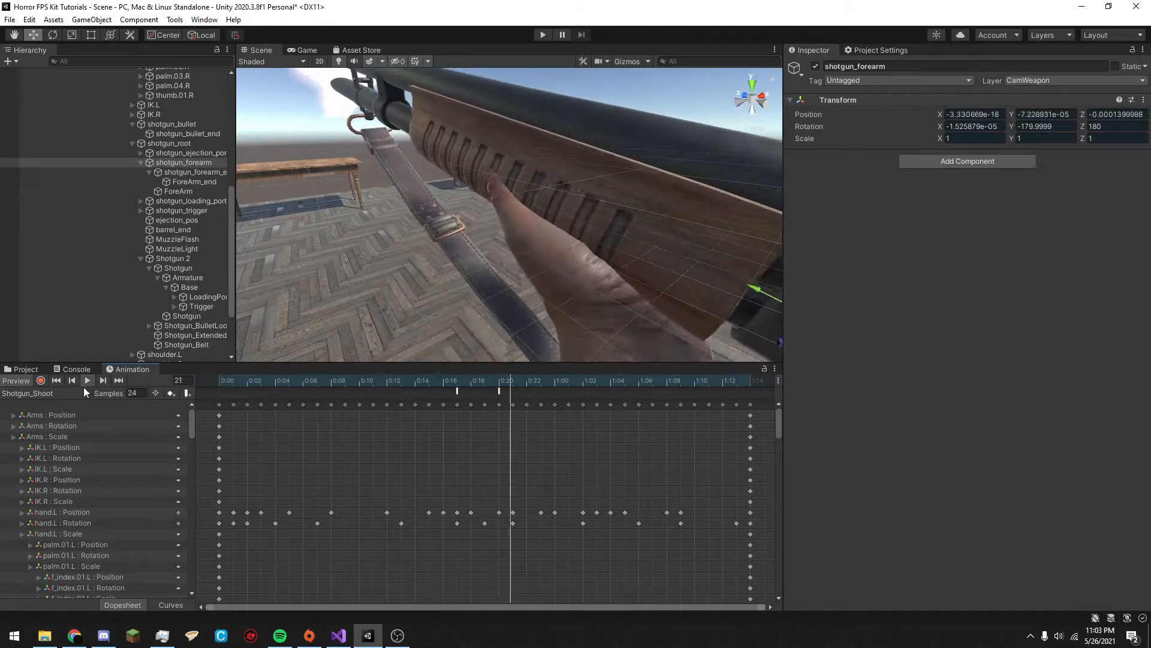
pyautogui.click(82, 390)
pyautogui.click(91, 377)
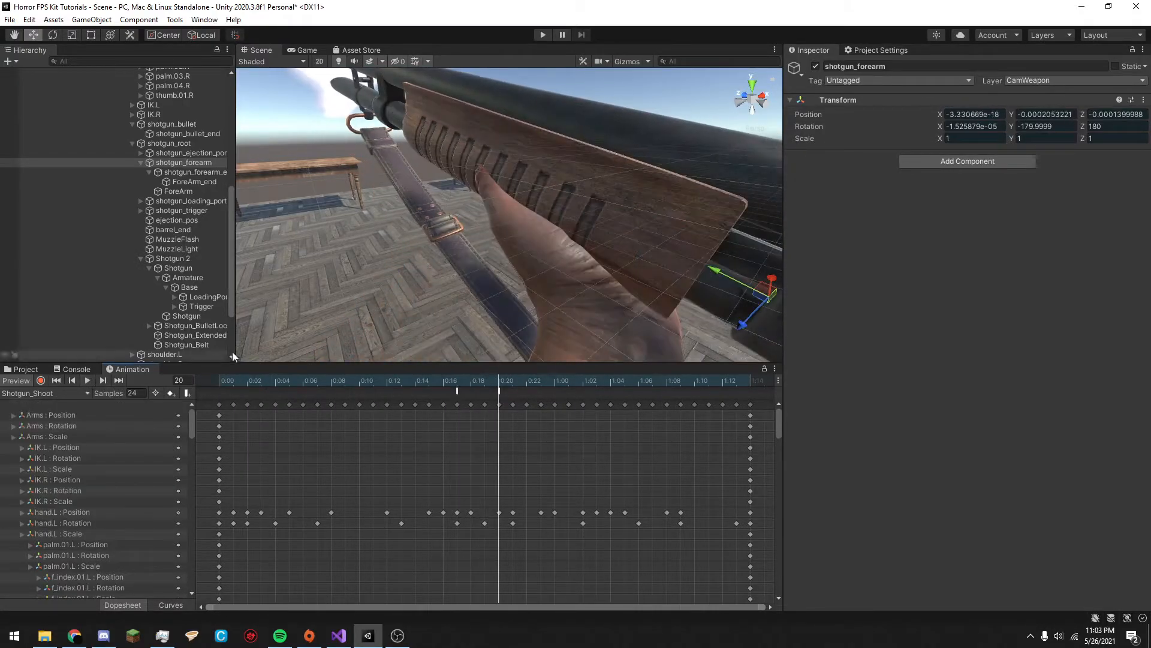
pyautogui.keyDown('alt'); pyautogui.moveTo(608, 187); pyautogui.dragTo(580, 189); pyautogui.keyUp('alt')
# Go to frame 17 of Shotgun_Shoot and record shotgun_forearm's X position at about 0.000074.
pyautogui.moveTo(324, 381); pyautogui.dragTo(456, 391)
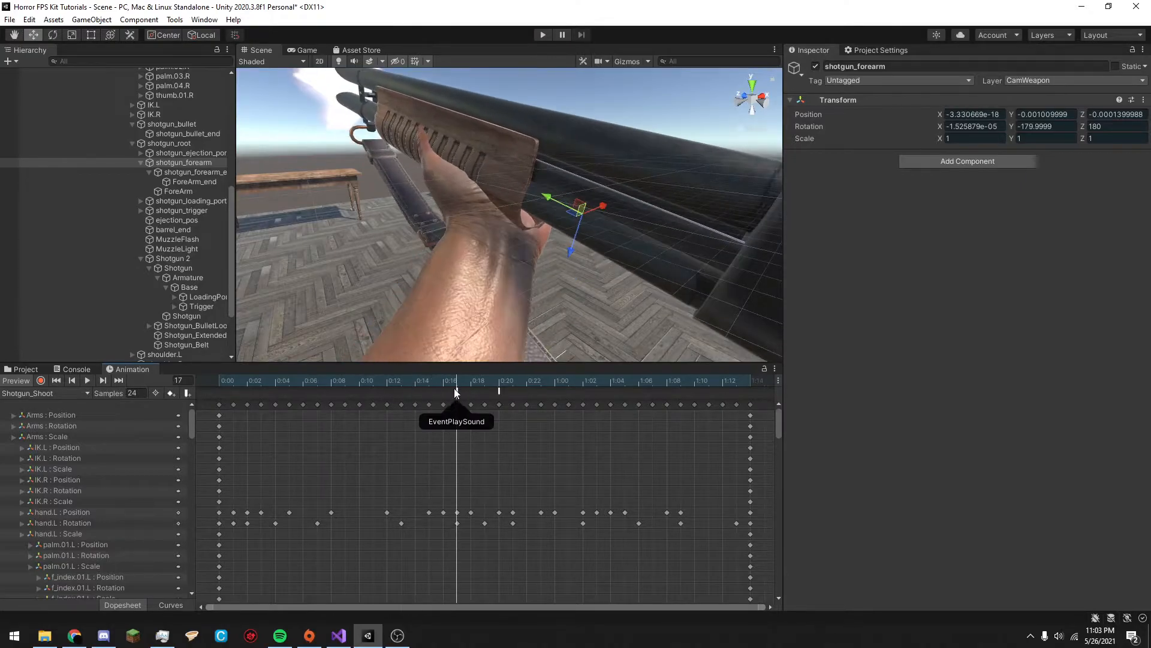
pyautogui.moveTo(459, 212); pyautogui.dragTo(473, 188, button='right')
pyautogui.click(41, 380)
pyautogui.moveTo(588, 237); pyautogui.dragTo(591, 240)
pyautogui.moveTo(589, 242); pyautogui.dragTo(507, 271, button='right')
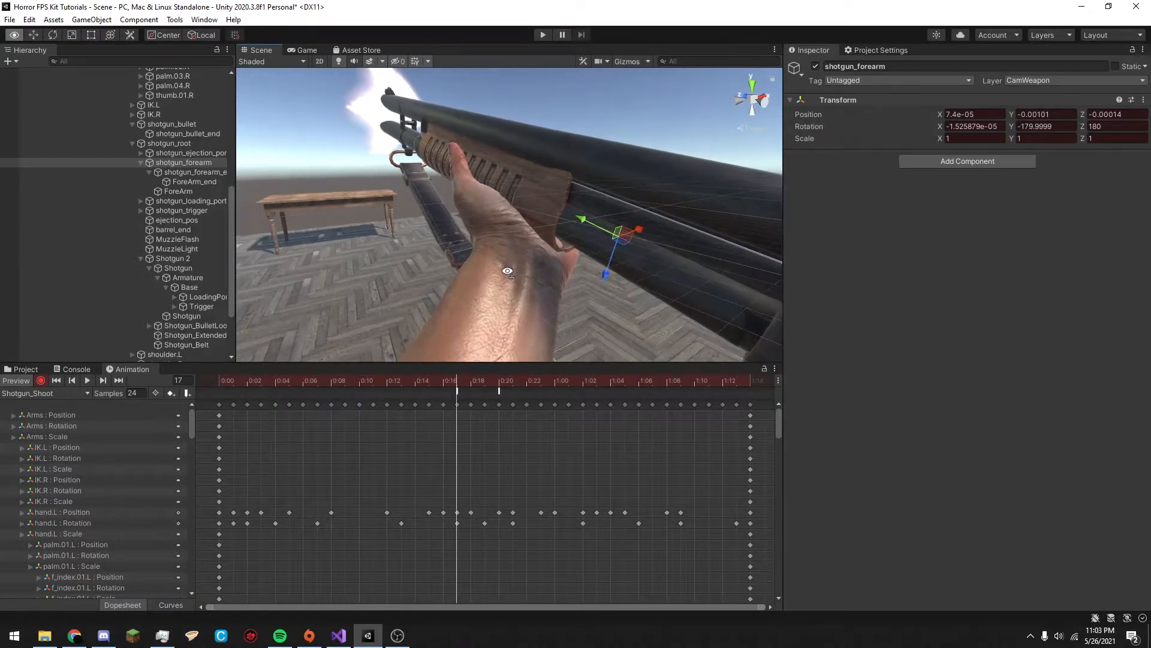
# On frame 38, record shotgun_forearm with X position about 0.000045 and X scale about 0.848.
pyautogui.moveTo(336, 380); pyautogui.dragTo(746, 382)
pyautogui.moveTo(644, 269); pyautogui.dragTo(643, 272)
pyautogui.press('w')
pyautogui.moveTo(526, 229); pyautogui.dragTo(605, 284, button='right')
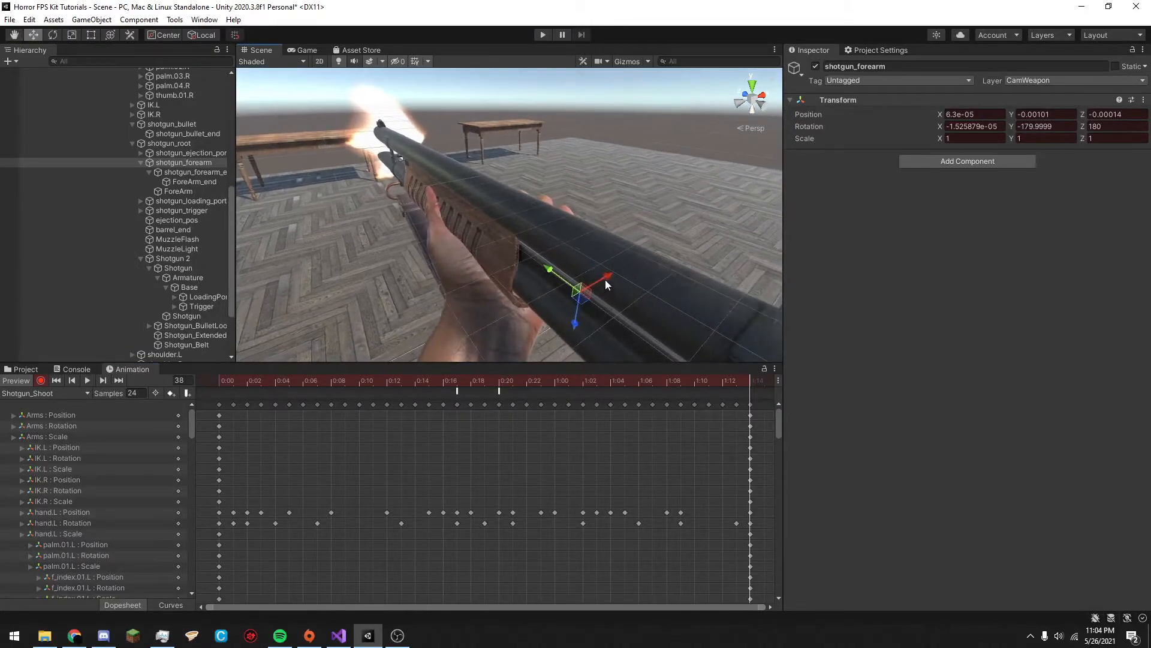
pyautogui.moveTo(611, 271); pyautogui.dragTo(602, 278)
pyautogui.press('w')
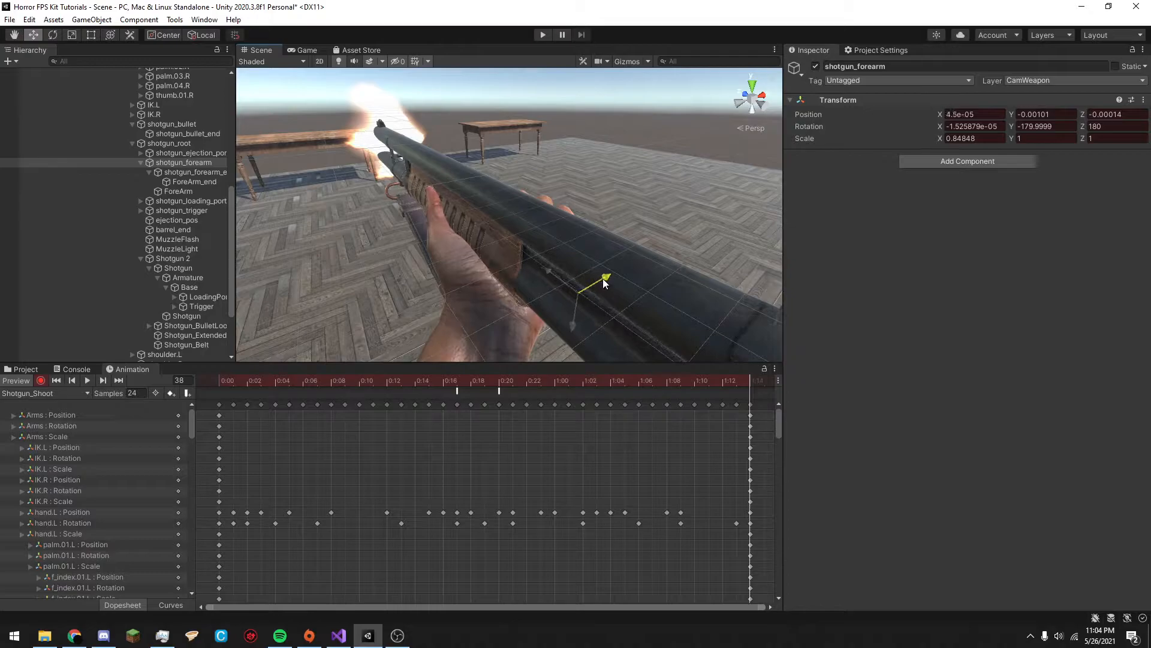
pyautogui.press('e')
pyautogui.moveTo(575, 321); pyautogui.dragTo(568, 329)
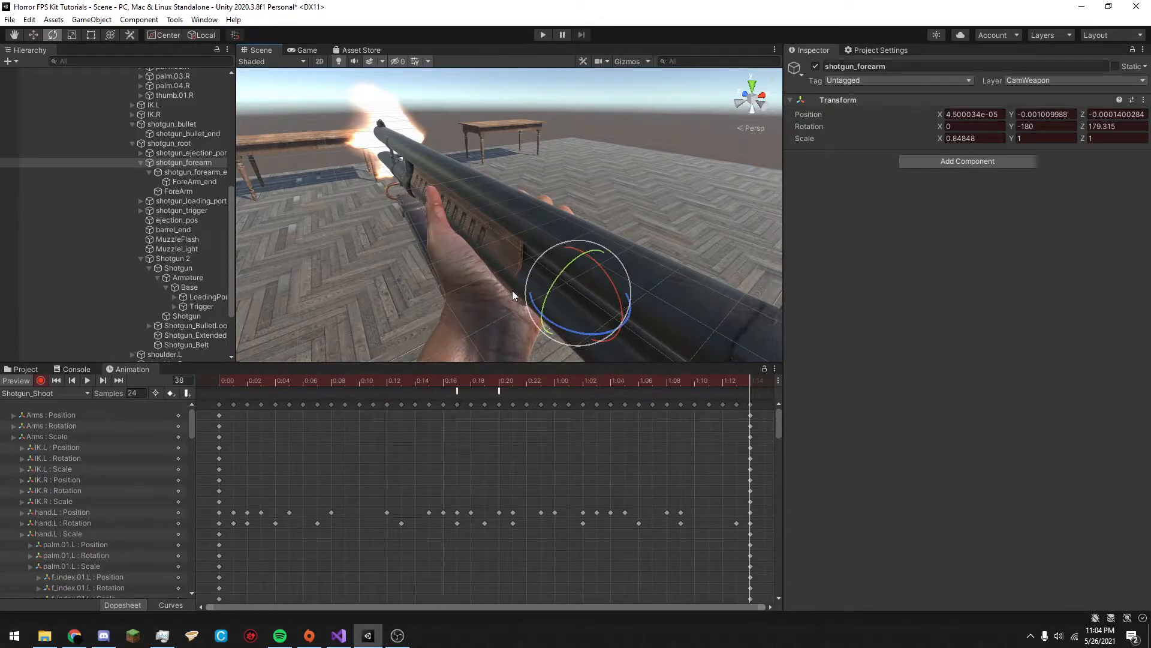
pyautogui.hotkey('ctrl', 'z')
# Nudge shotgun_forearm's X position to about 0.000036 on frame 38 of Shotgun_Shoot.
pyautogui.press('w')
pyautogui.moveTo(445, 280); pyautogui.dragTo(587, 265, button='right')
pyautogui.click(578, 264)
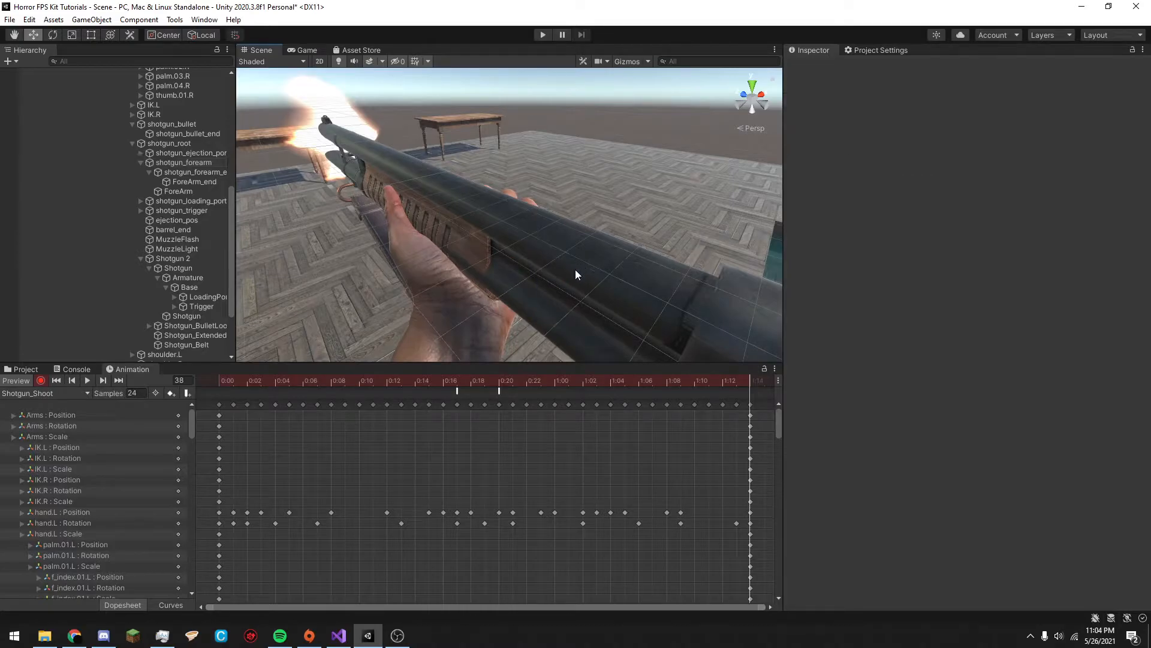
pyautogui.hotkey('ctrl', 'z')
pyautogui.moveTo(480, 300); pyautogui.dragTo(513, 265, button='right')
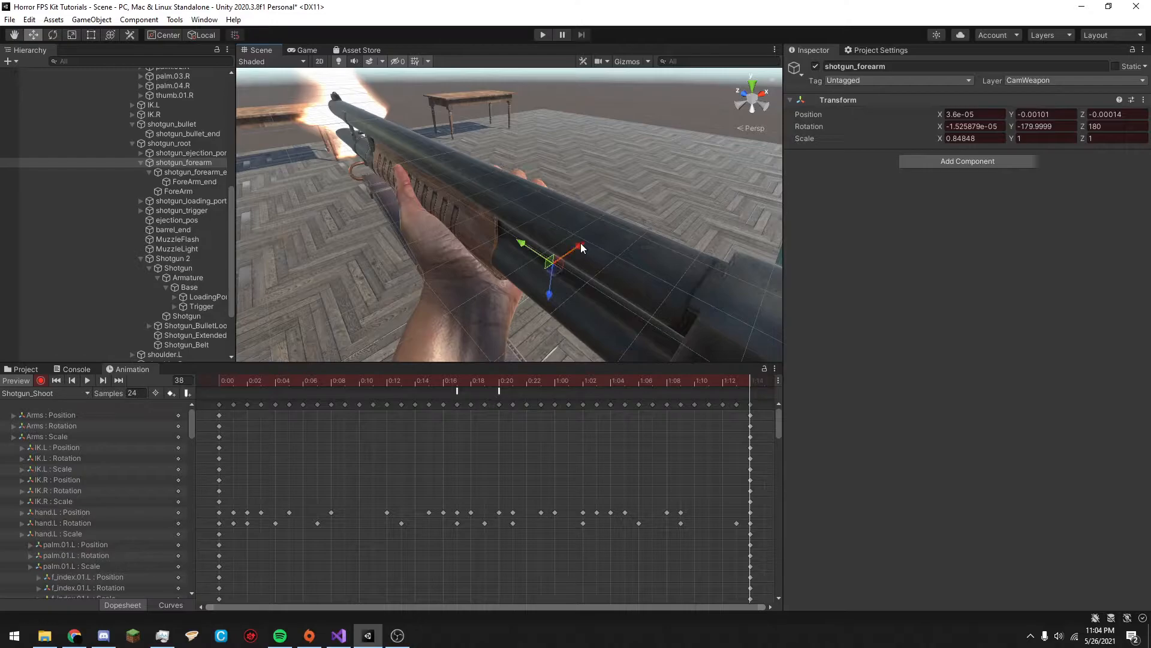
# Scrub through and play Shotgun_Shoot in the Game view to check the adjusted forearm.
pyautogui.click(303, 50)
pyautogui.moveTo(223, 382); pyautogui.dragTo(735, 392)
pyautogui.click(87, 380)
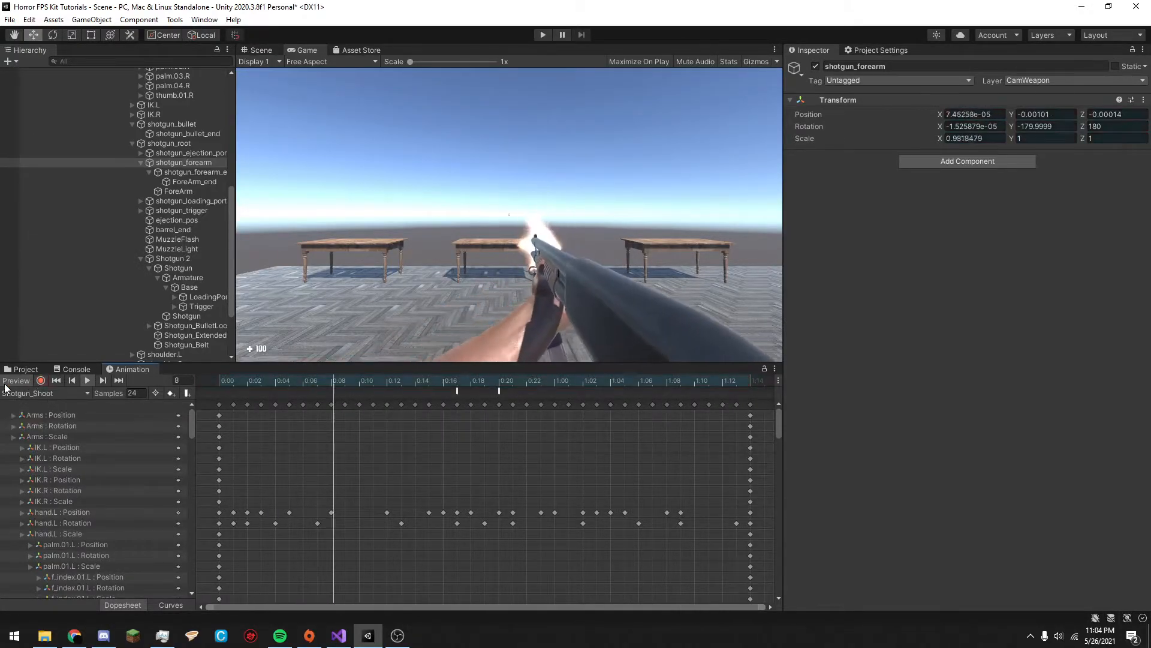
# Switch to the Shotgun_Insert clip and scrub through it in the Scene view to examine how the shell enters the loading port.
pyautogui.click(267, 49)
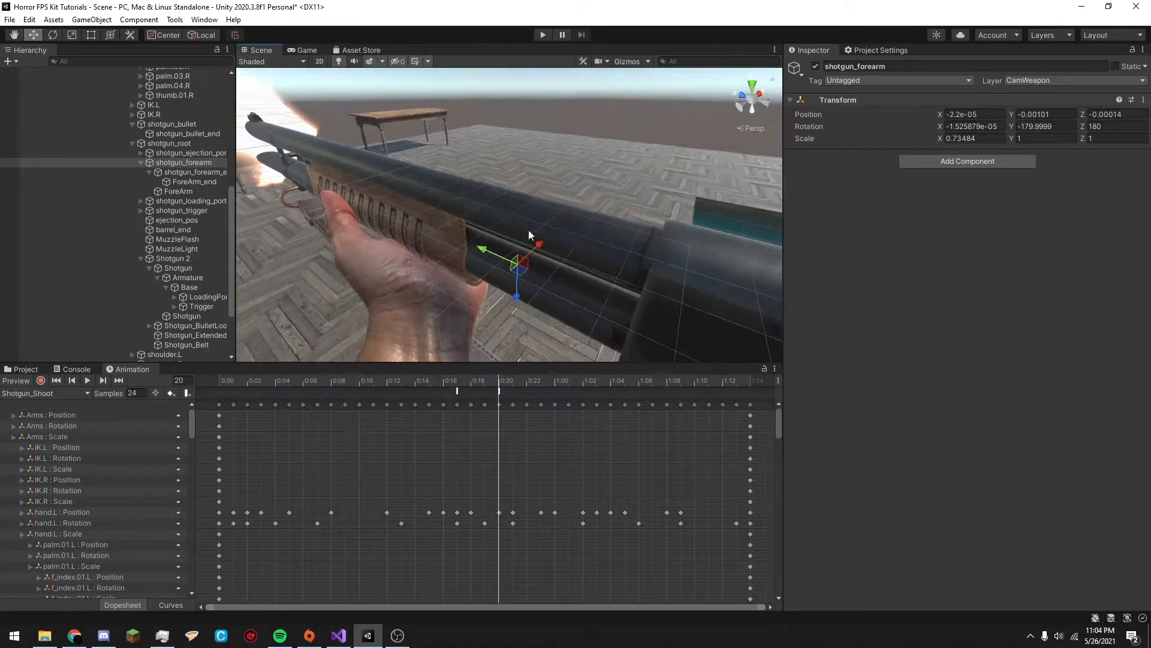
pyautogui.click(36, 393)
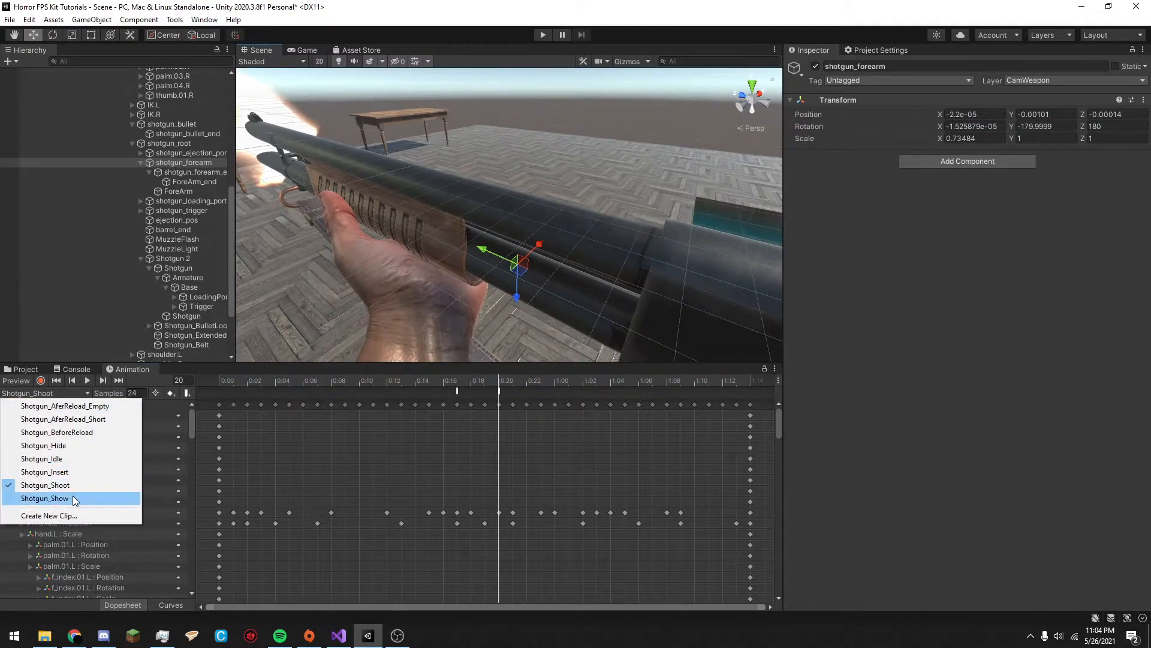
pyautogui.click(150, 419)
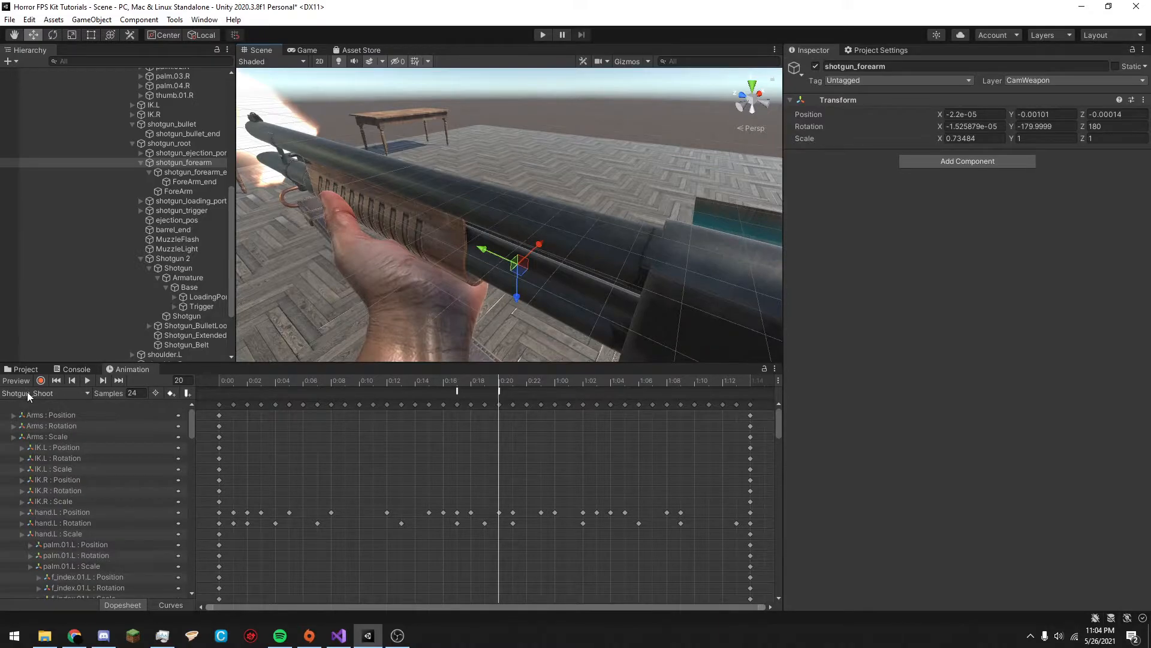
pyautogui.click(48, 394)
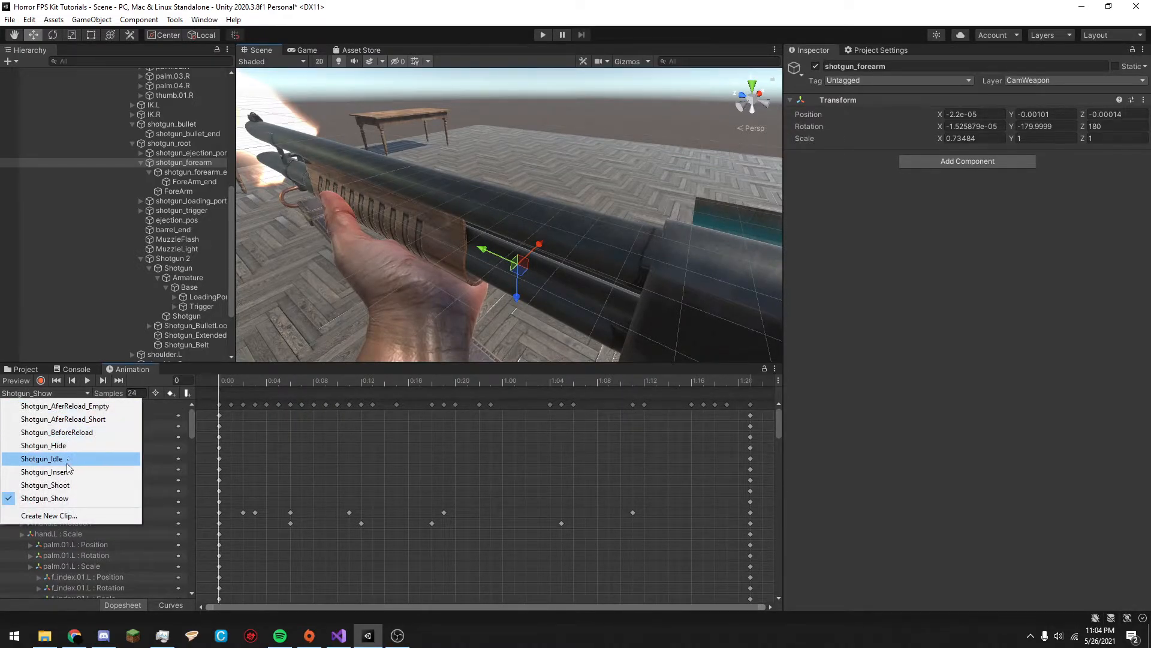
pyautogui.click(154, 432)
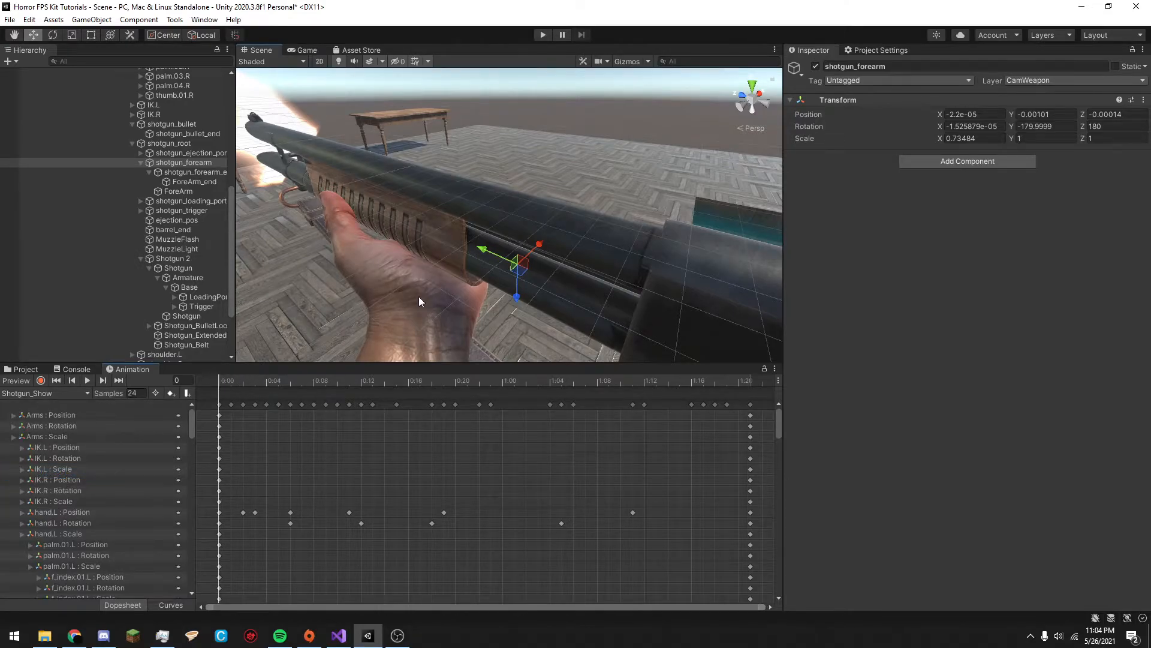
pyautogui.moveTo(565, 261); pyautogui.dragTo(354, 309, button='right')
pyautogui.moveTo(207, 379); pyautogui.dragTo(432, 375)
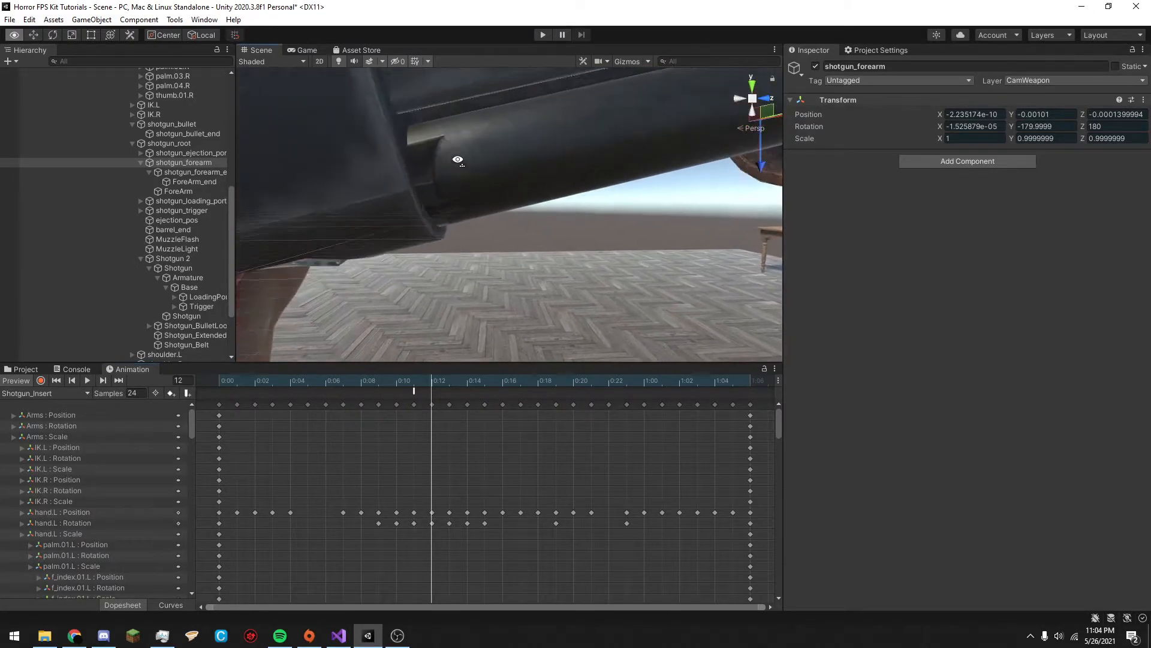
pyautogui.moveTo(332, 144); pyautogui.dragTo(371, 234, button='right')
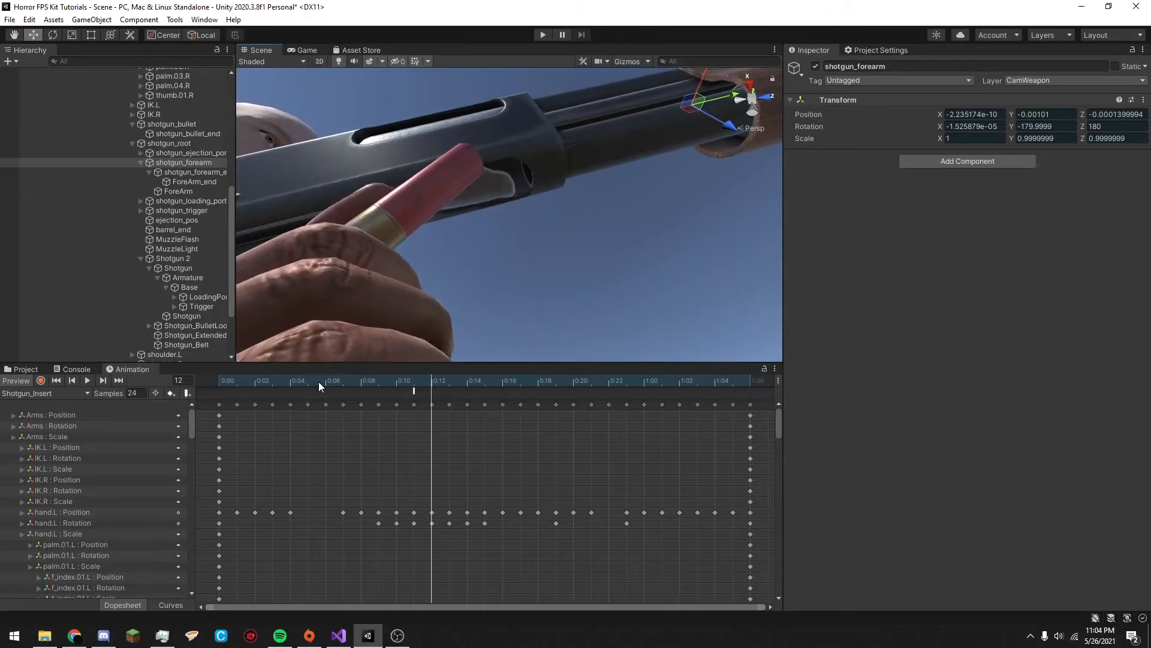
pyautogui.moveTo(392, 382); pyautogui.dragTo(689, 380)
pyautogui.moveTo(480, 108); pyautogui.dragTo(502, 183, button='middle')
pyautogui.moveTo(503, 182); pyautogui.dragTo(351, 360, button='right')
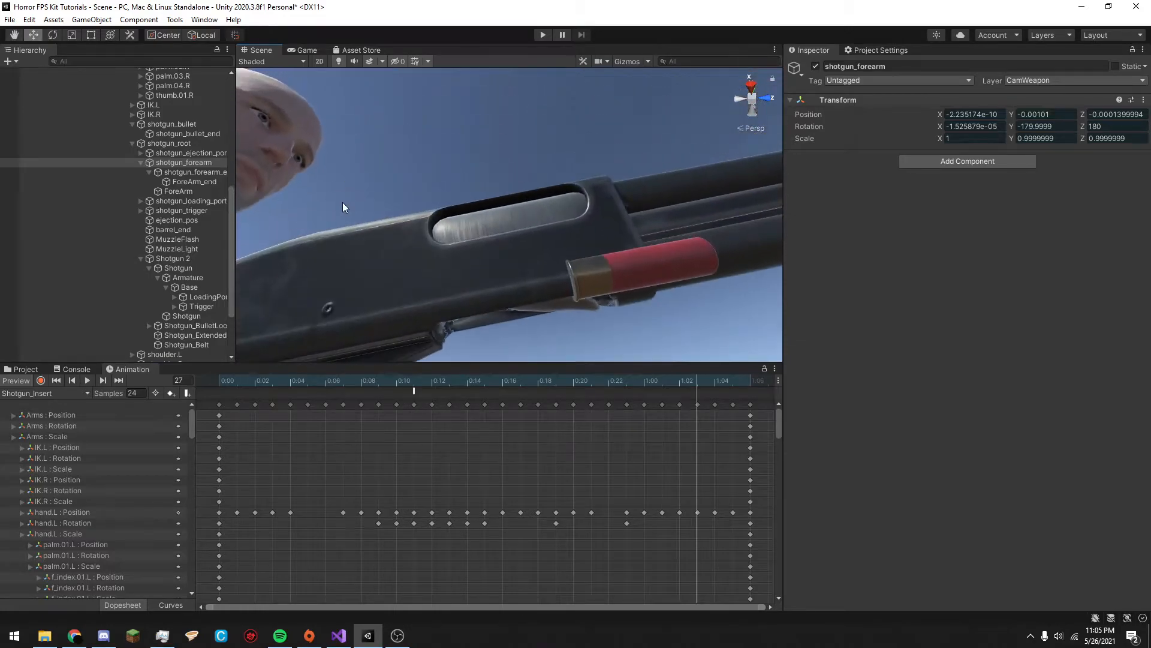
pyautogui.click(227, 381)
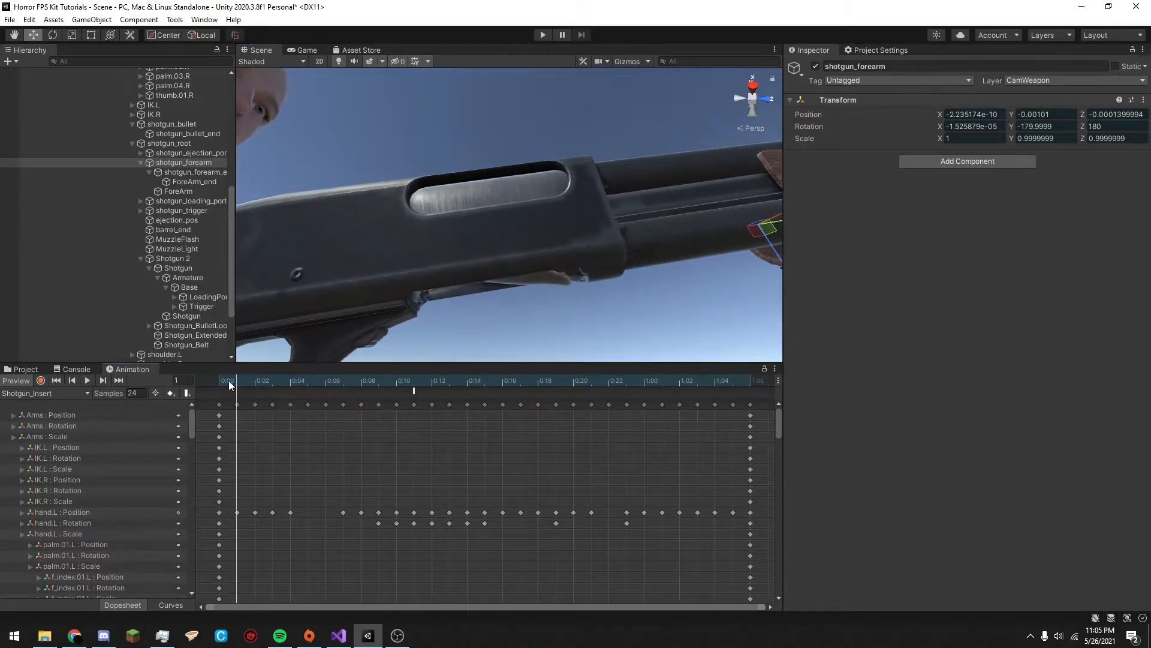
# Parent LoadingPort to the shotgun_loading_port bone and LoadingPort_end to that bone's end bone.
pyautogui.click(141, 160)
pyautogui.moveTo(157, 173); pyautogui.dragTo(197, 219)
pyautogui.moveTo(196, 171); pyautogui.dragTo(181, 181)
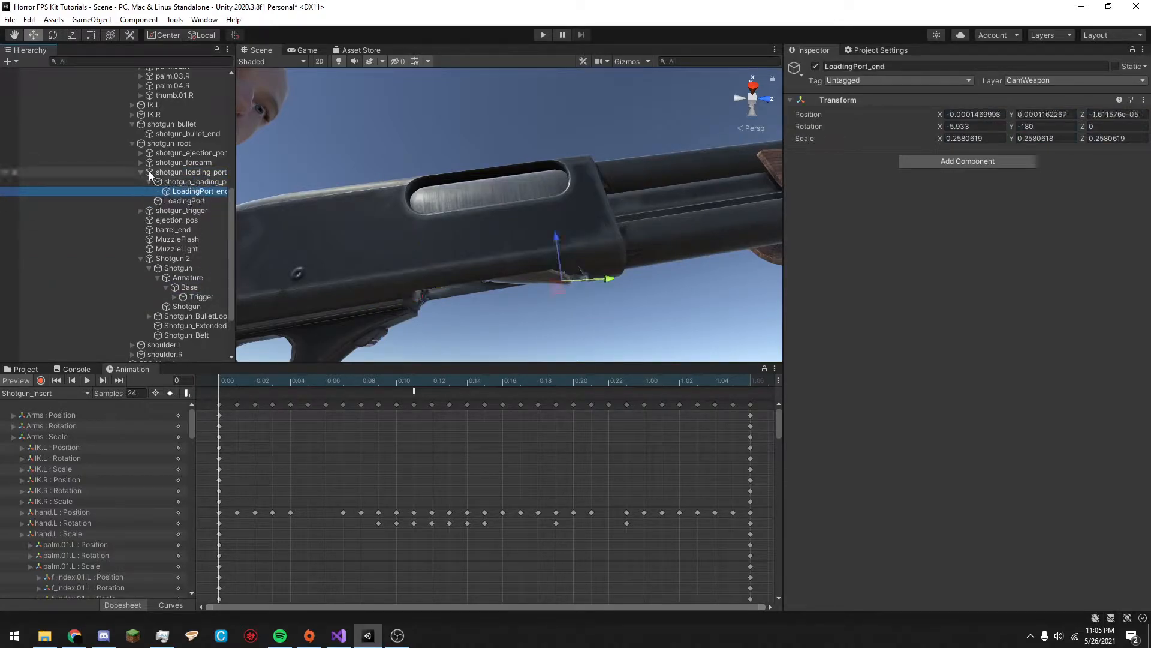
pyautogui.click(140, 172)
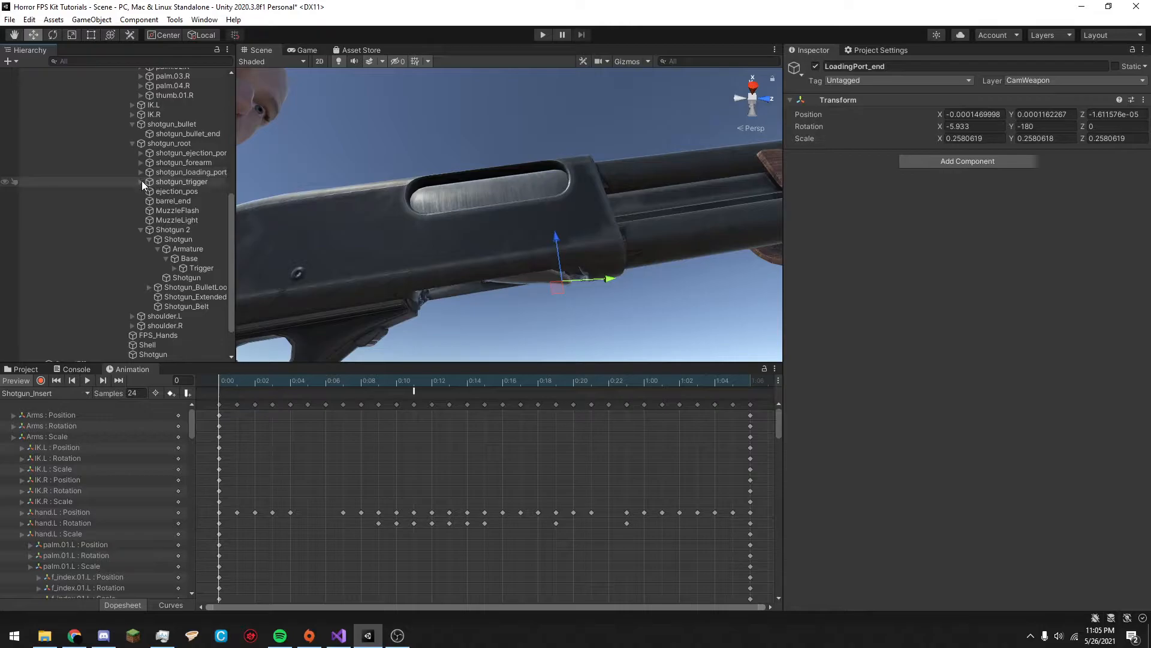
# Parent Trigger to the shotgun_trigger bone and Trigger_end to that bone's end bone.
pyautogui.moveTo(187, 193); pyautogui.dragTo(174, 192)
pyautogui.click(148, 200)
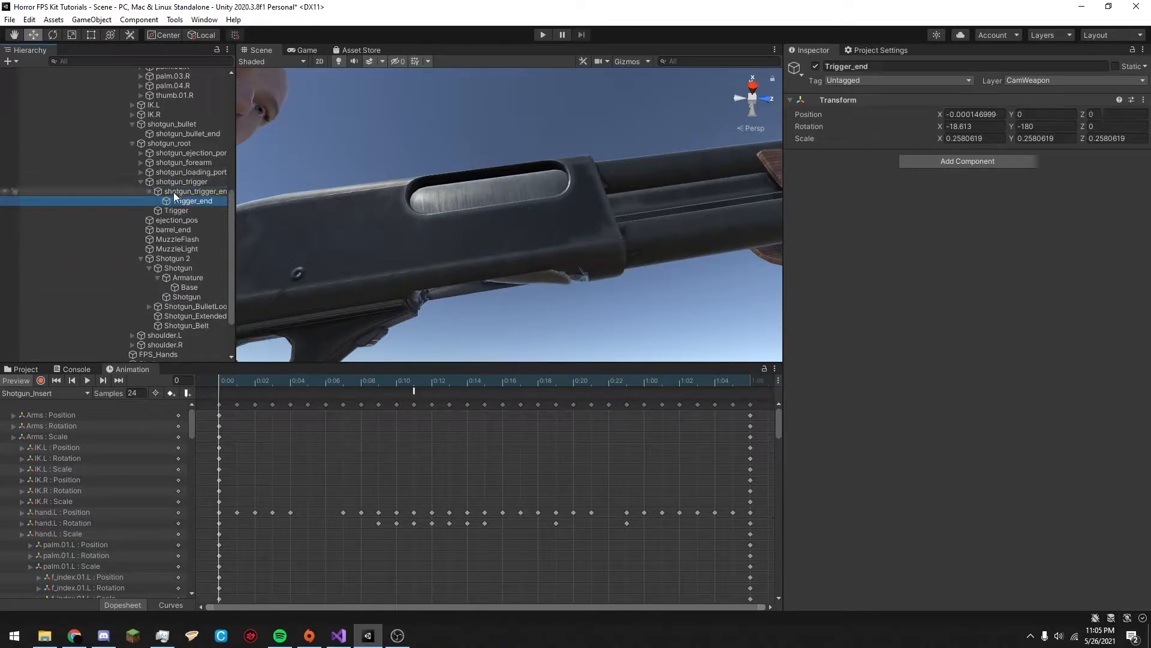
pyautogui.click(141, 181)
# Check the objects remaining under Shotgun 2, try moving Armature along its Z axis, and undo the move.
pyautogui.click(152, 192)
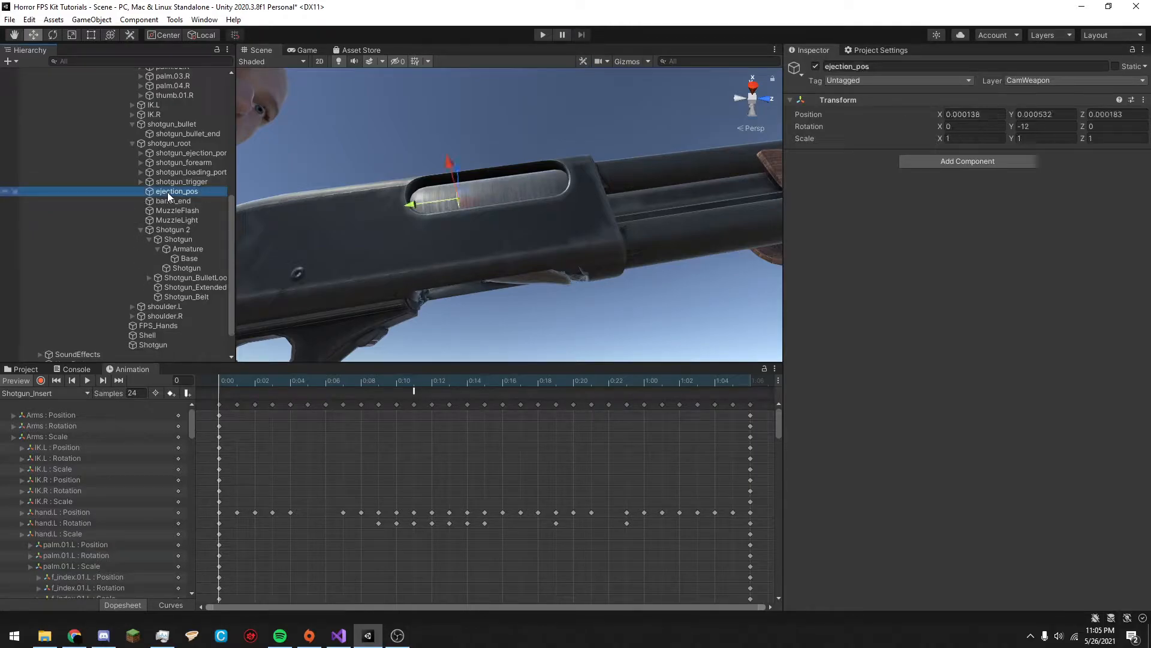
pyautogui.click(188, 250)
pyautogui.click(187, 258)
pyautogui.click(186, 249)
pyautogui.click(181, 239)
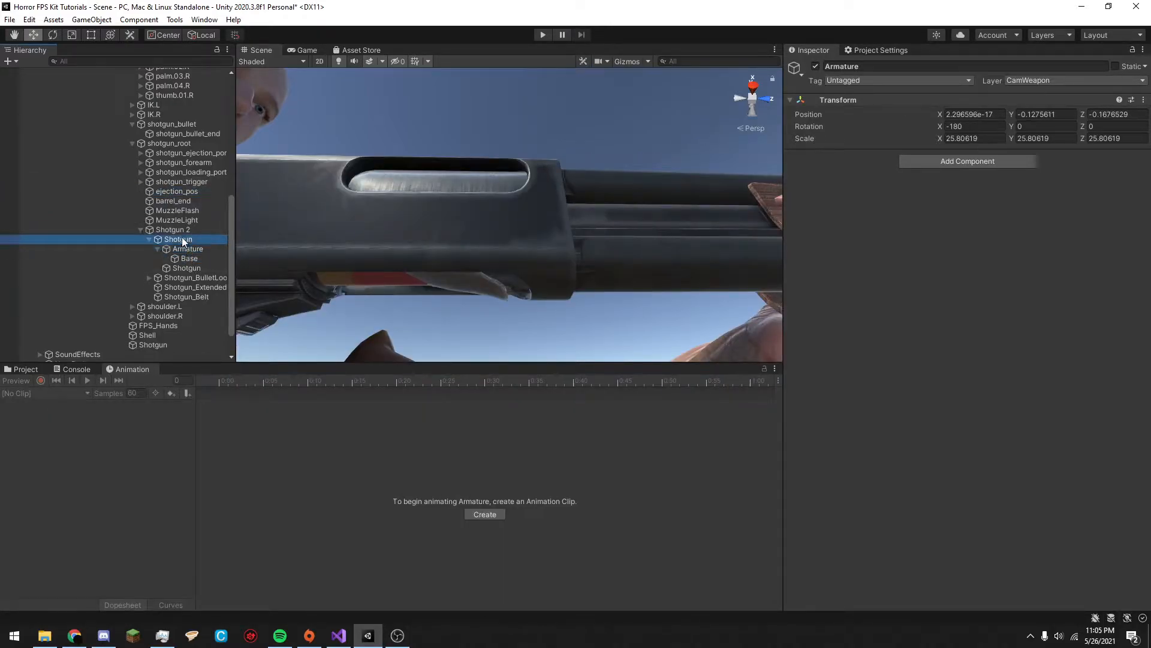
pyautogui.click(184, 258)
pyautogui.click(187, 249)
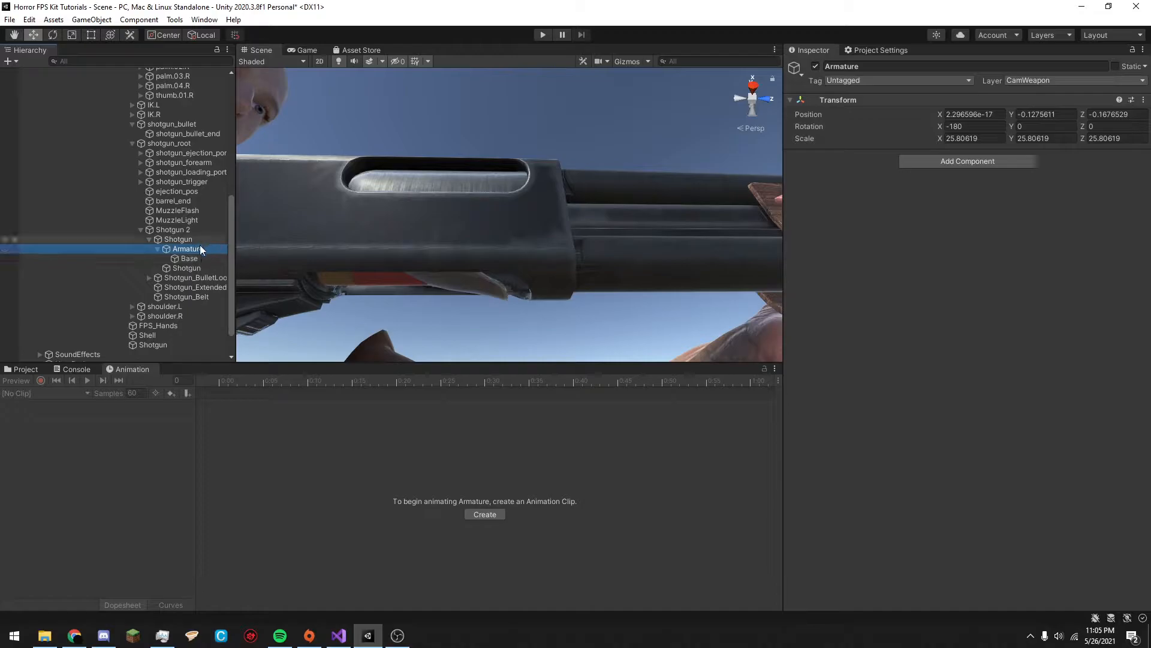
pyautogui.scroll(-10, 525, 243)
pyautogui.scroll(3, 527, 244)
pyautogui.moveTo(605, 261); pyautogui.dragTo(689, 258)
pyautogui.hotkey('ctrl', 'z')
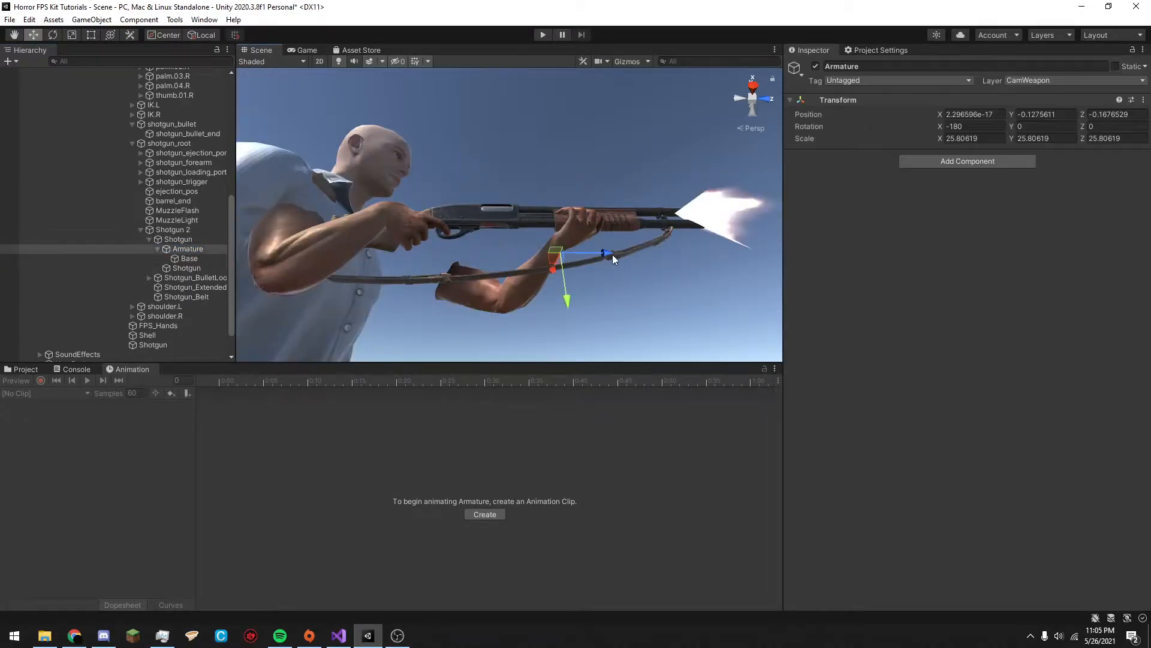
# Parent Armature with its Base directly to shotgun_root and scrub the Shotgun_Show clip to frame 32.
pyautogui.moveTo(196, 237); pyautogui.dragTo(183, 148)
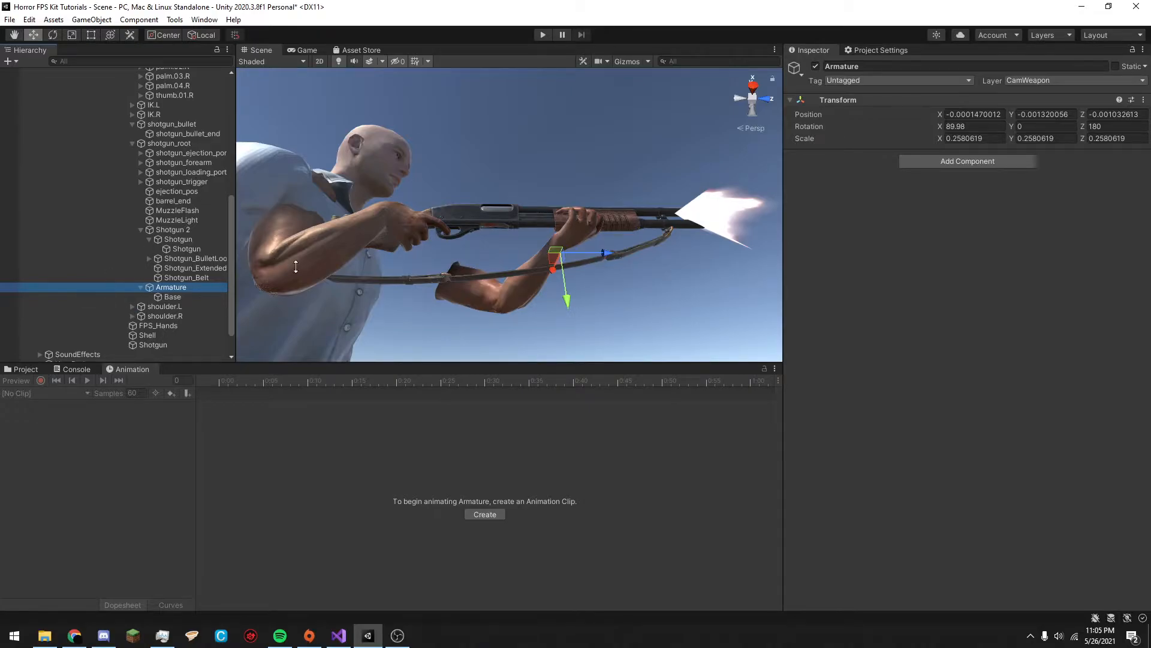
pyautogui.scroll(1, 171, 201)
pyautogui.moveTo(227, 388); pyautogui.dragTo(590, 335)
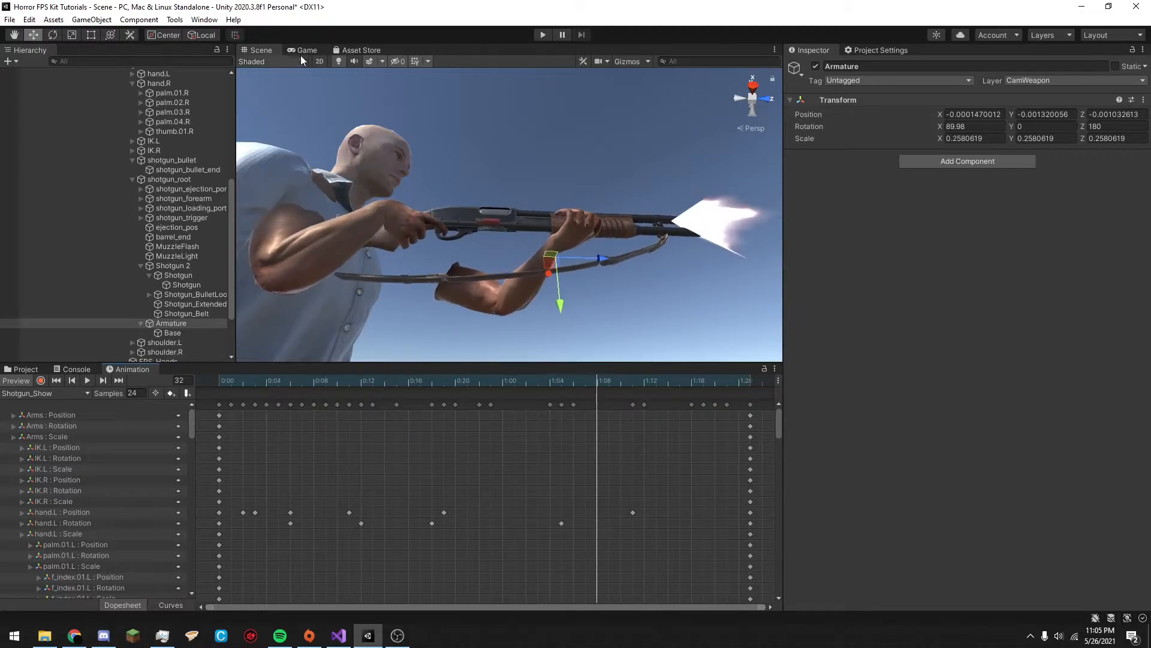
# Select the Shell mesh beside the receiver and shift its X position to 0.0543.
pyautogui.scroll(5, 478, 201)
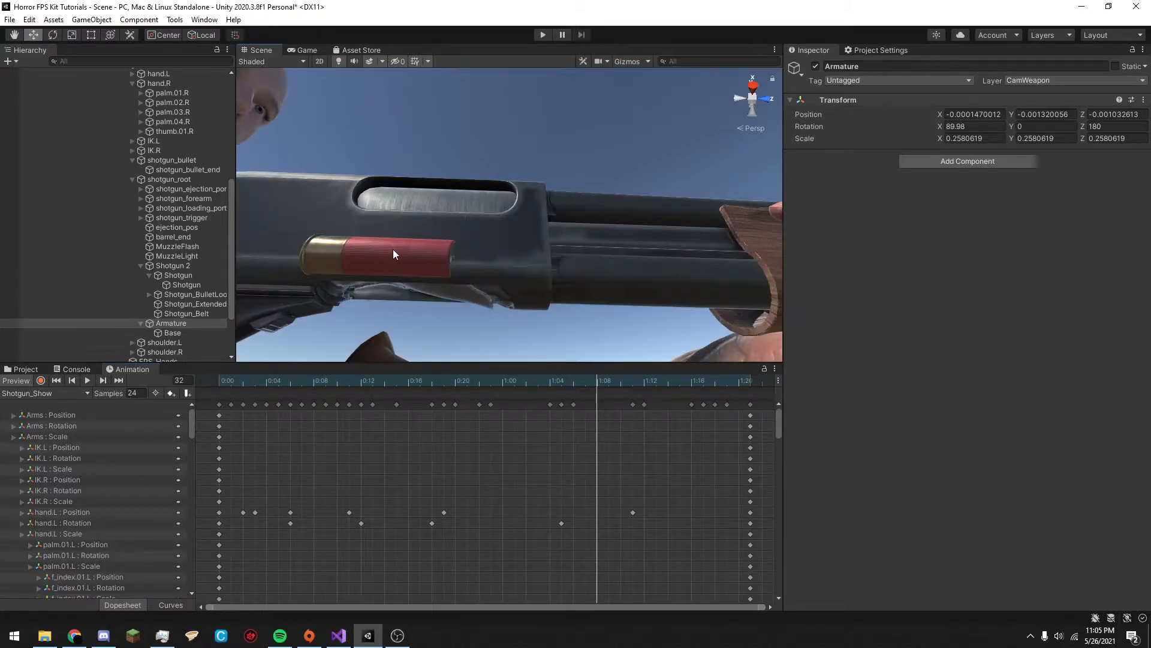
pyautogui.click(394, 250)
pyautogui.press('f')
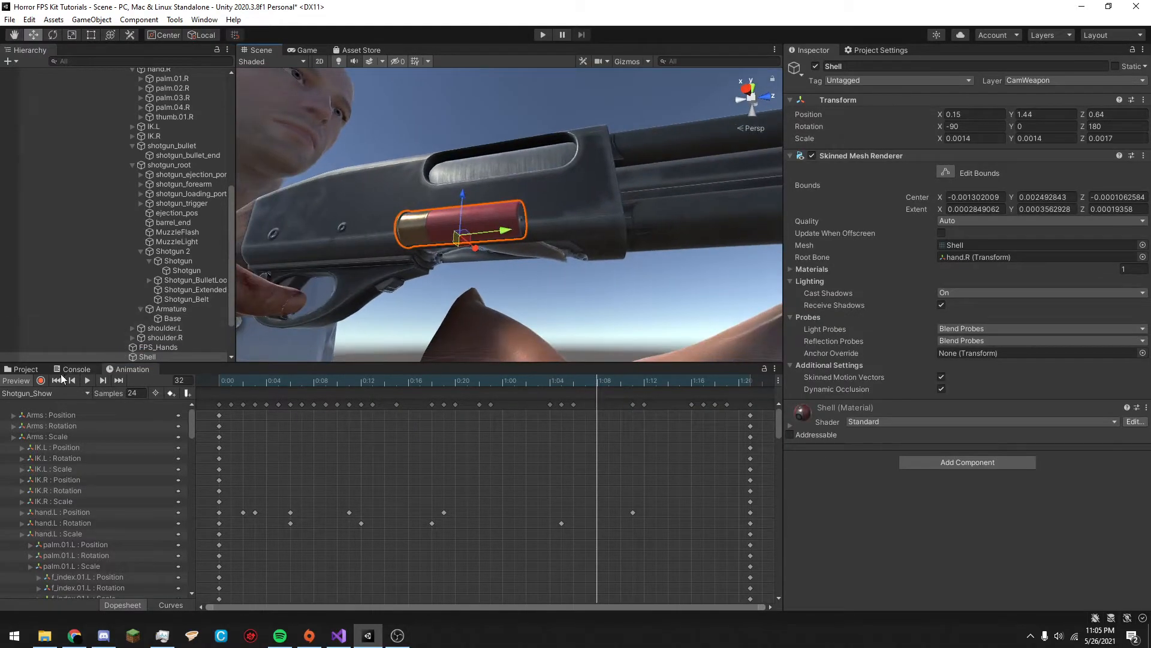
pyautogui.keyDown('alt'); pyautogui.moveTo(445, 255); pyautogui.dragTo(456, 178); pyautogui.keyUp('alt')
pyautogui.click(474, 179)
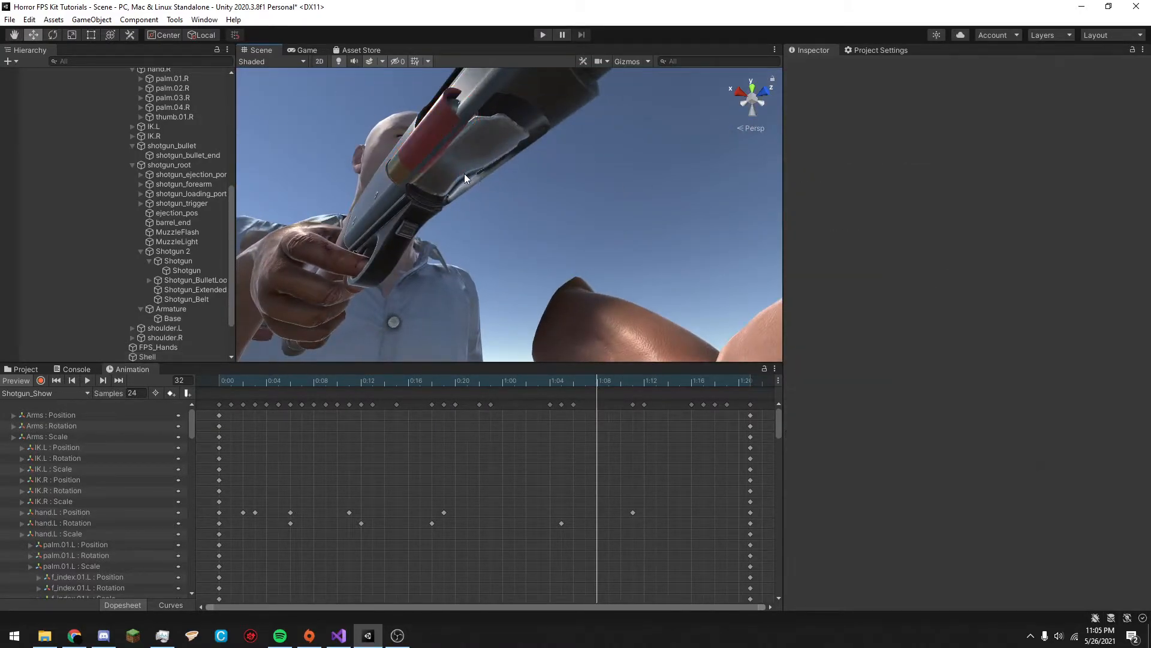
pyautogui.click(408, 175)
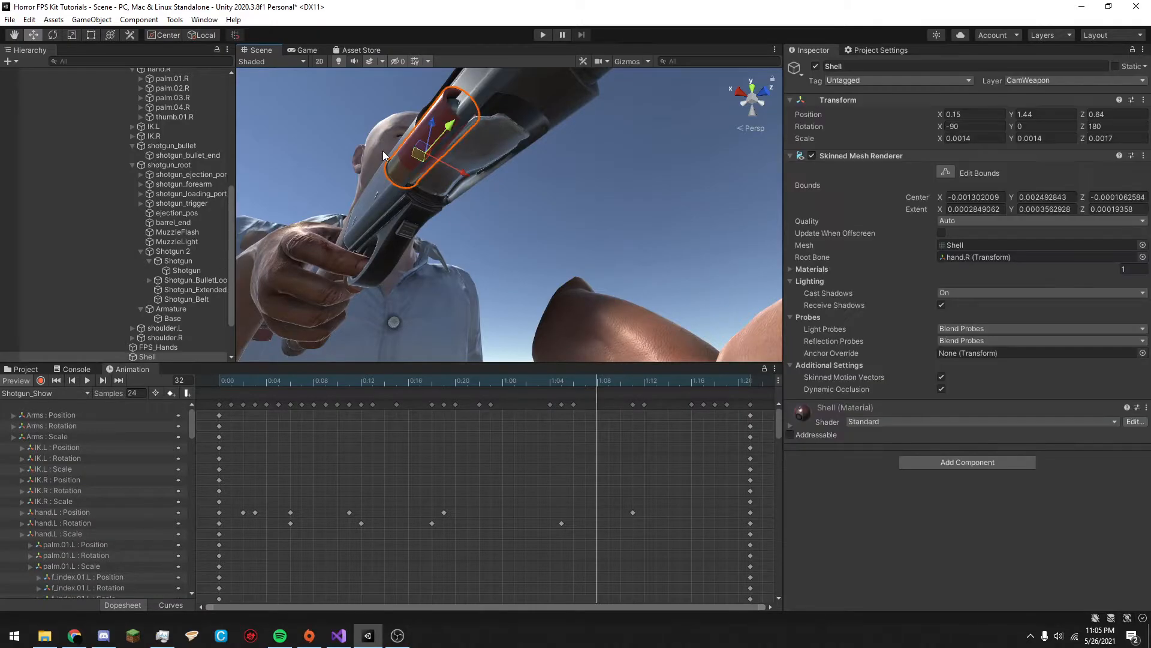
pyautogui.click(460, 175)
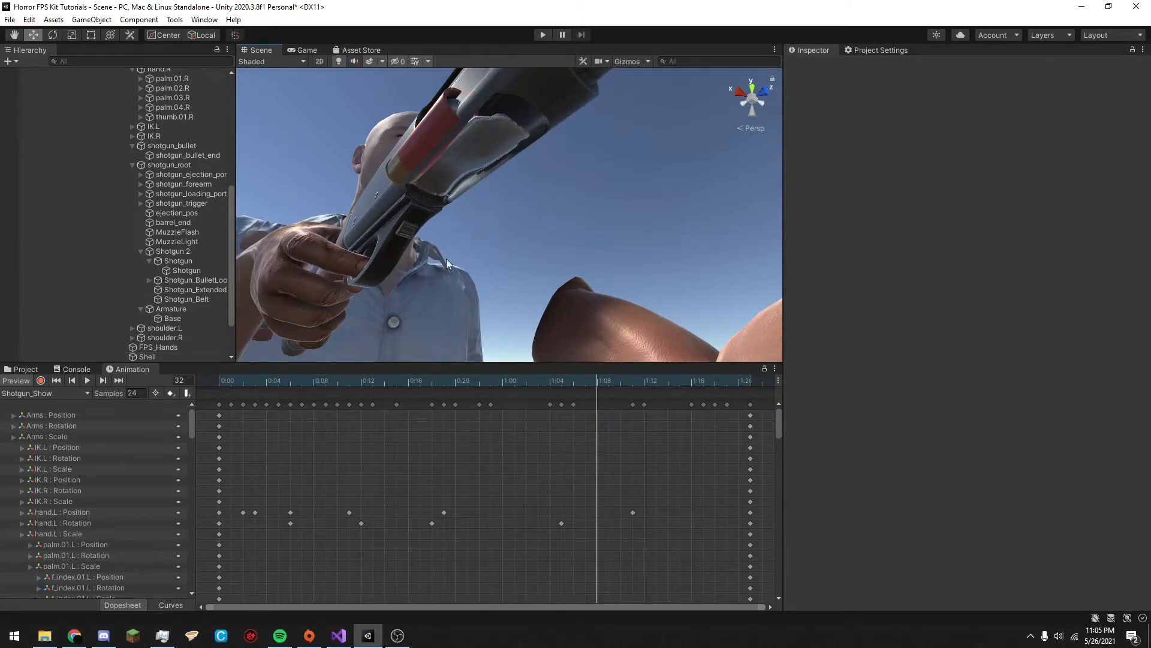
pyautogui.click(469, 185)
pyautogui.keyDown('alt'); pyautogui.moveTo(520, 274); pyautogui.dragTo(500, 219); pyautogui.keyUp('alt')
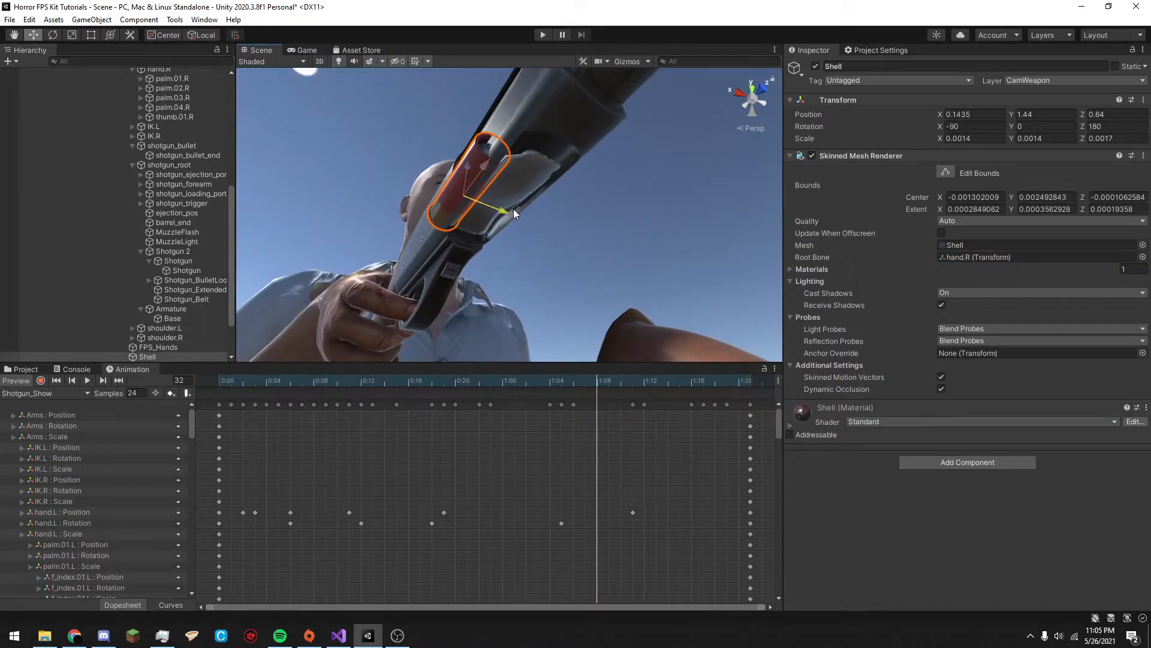
# Try moving ejection_pos to X -0.000093 and Z 0.000134, undo it, and compare its placement with Shell and Shotgun.
pyautogui.click(183, 214)
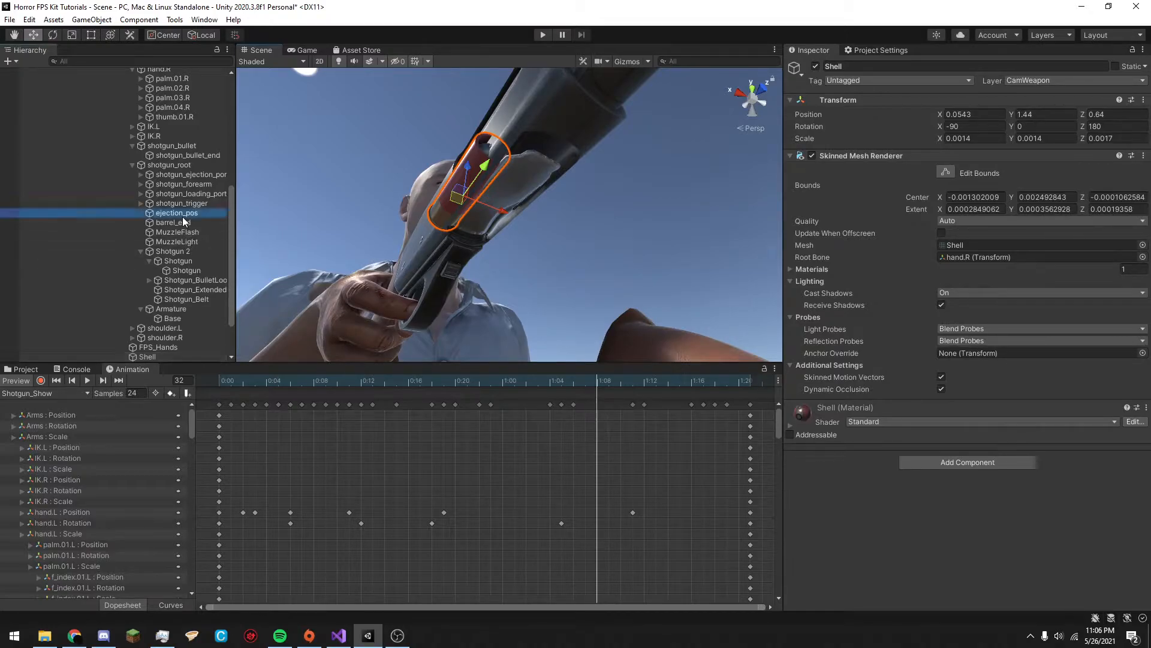
pyautogui.moveTo(410, 113); pyautogui.dragTo(441, 159)
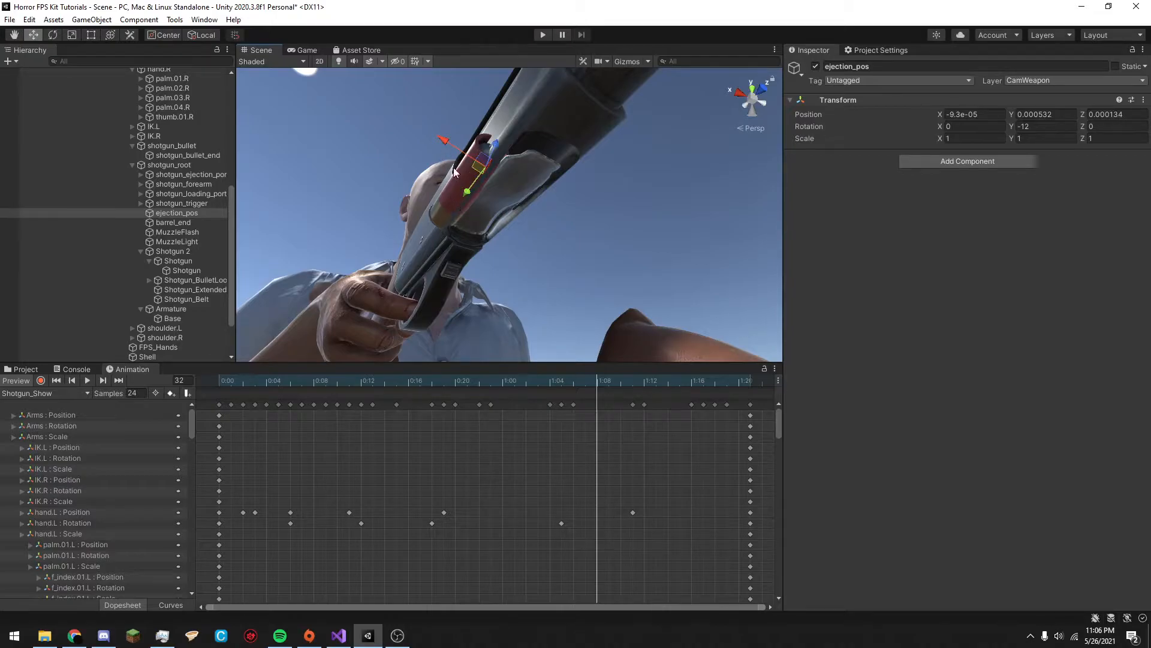
pyautogui.hotkey('ctrl', 'z')
pyautogui.scroll(-10, 444, 206)
pyautogui.scroll(12, 447, 201)
pyautogui.press('f')
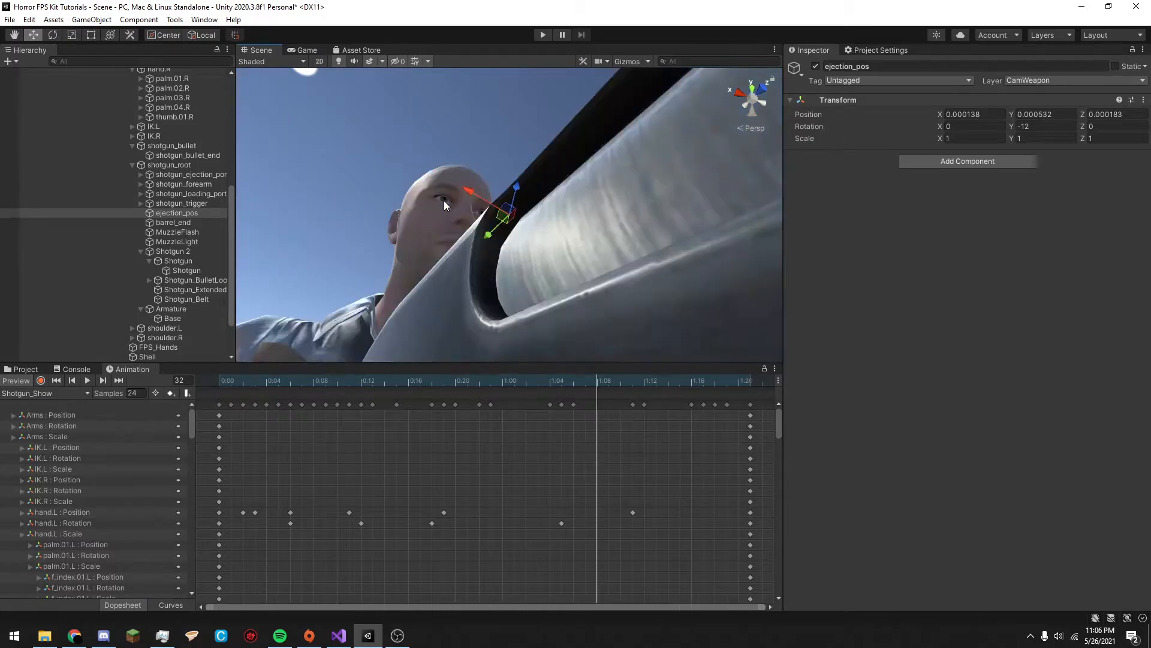
pyautogui.click(501, 221)
pyautogui.press('f')
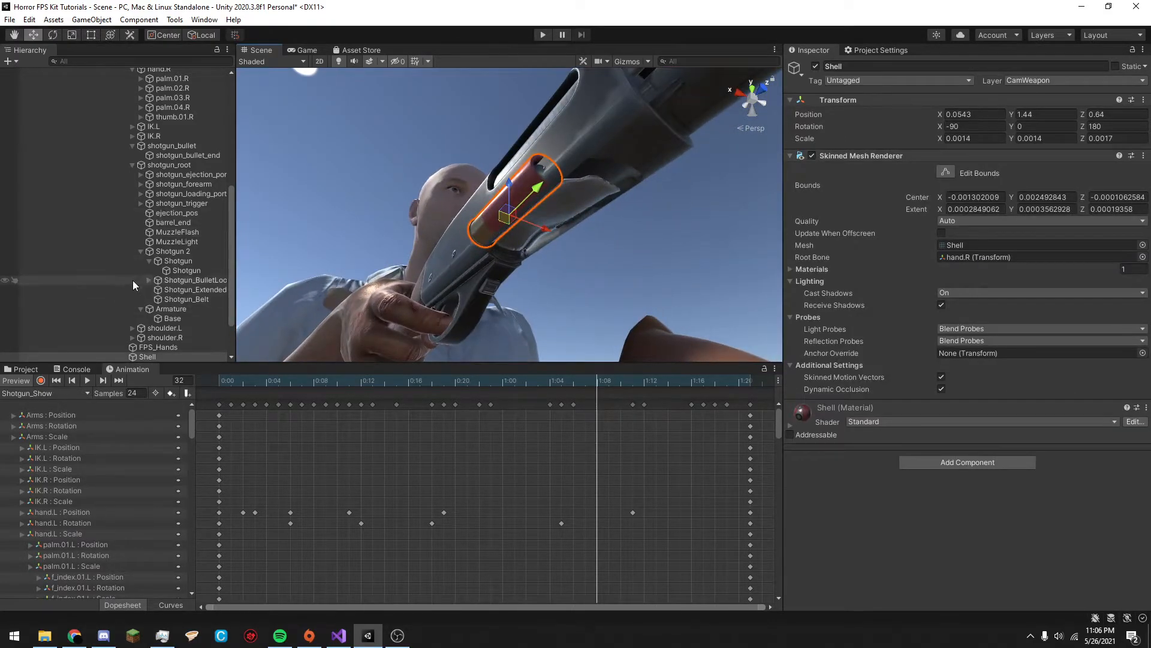
pyautogui.click(161, 213)
pyautogui.click(166, 261)
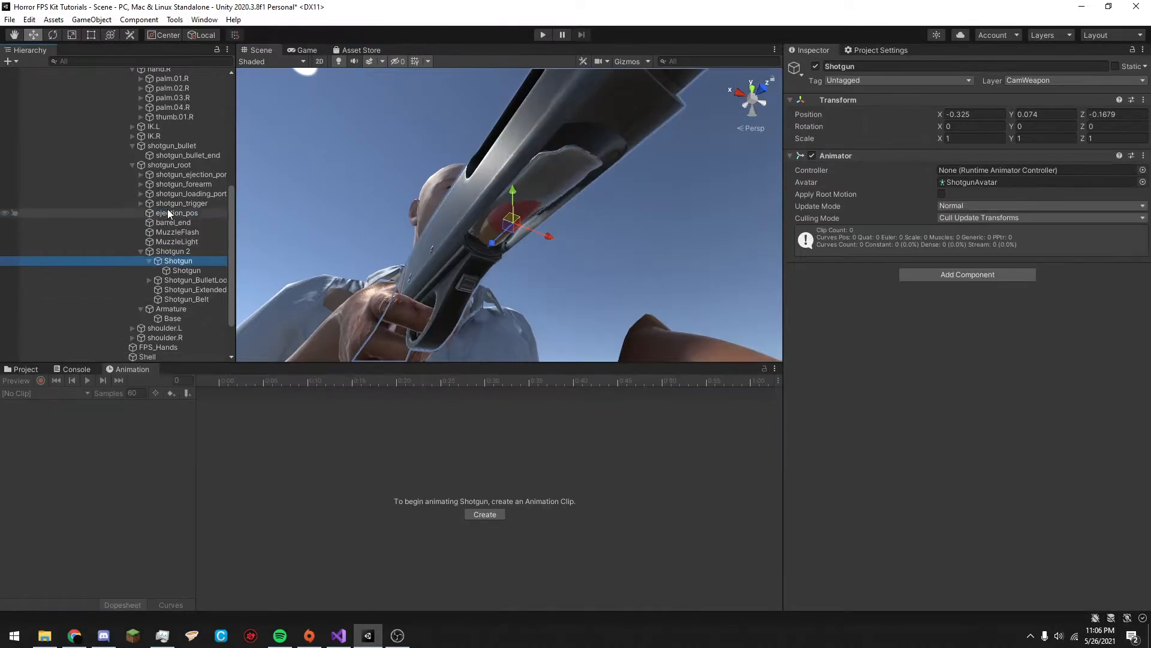
pyautogui.click(170, 213)
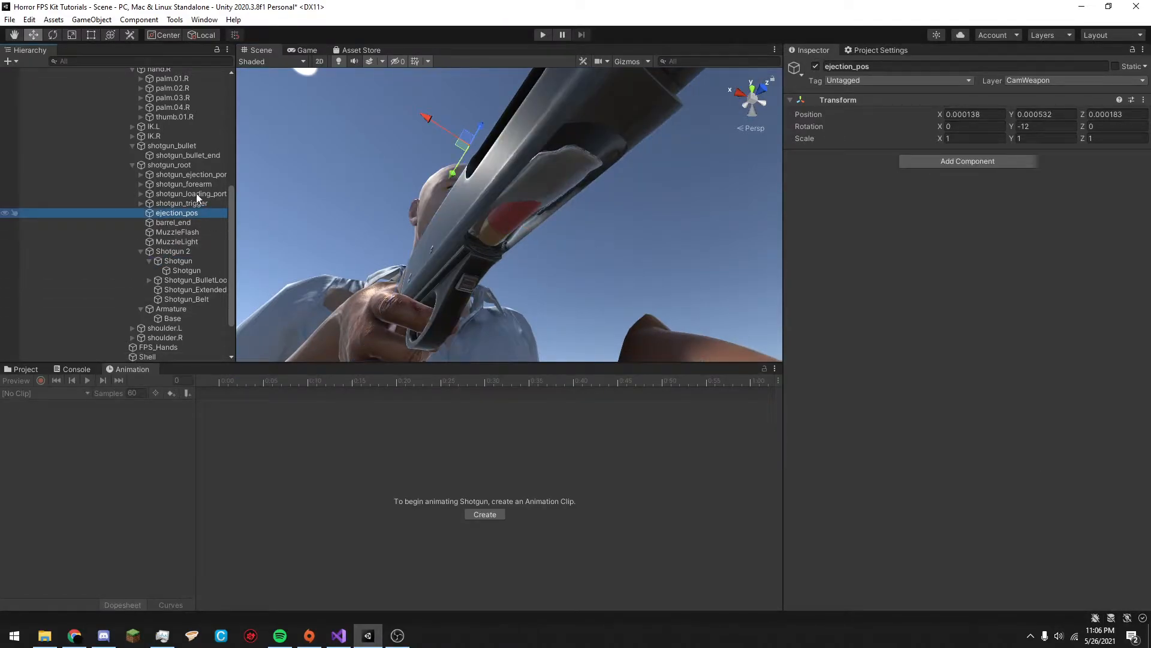
# Test which gun parts follow the shotgun_loading_port and shotgun_ejection_port bones by shifting each one.
pyautogui.click(196, 193)
pyautogui.moveTo(429, 249); pyautogui.dragTo(360, 240)
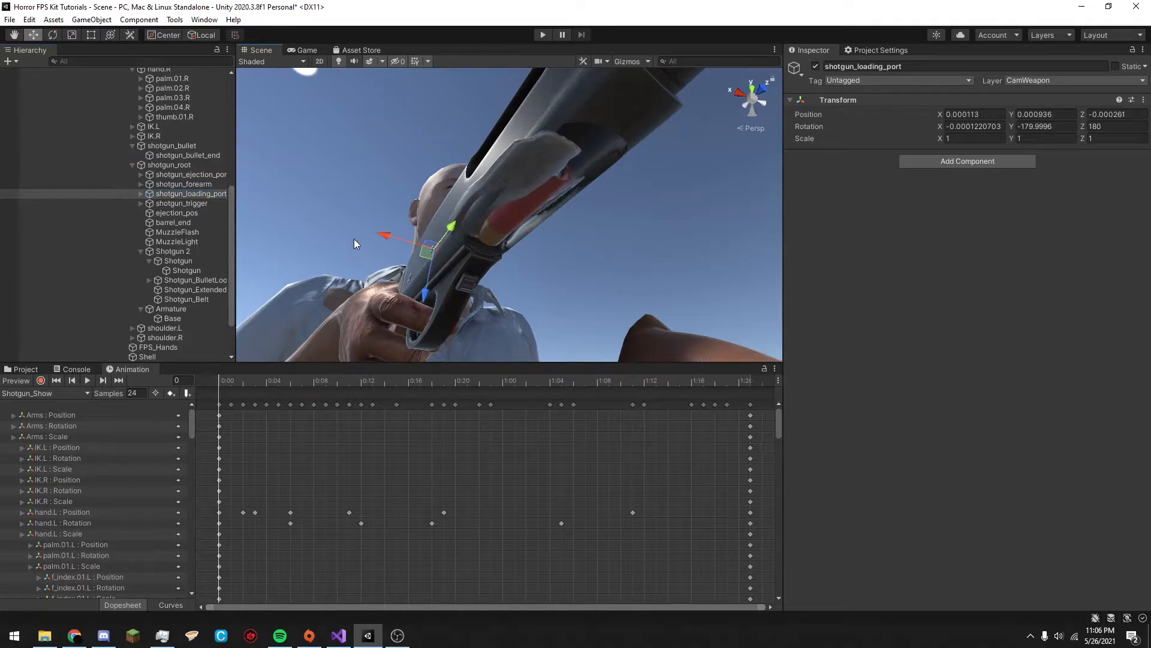
pyautogui.click(160, 183)
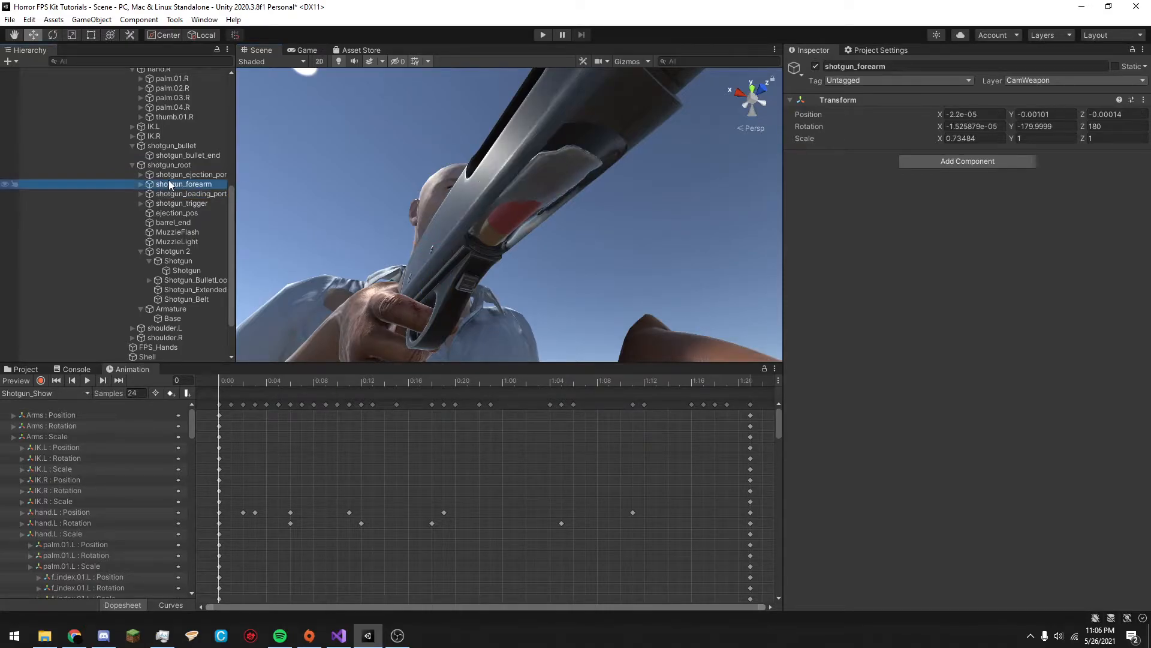
pyautogui.click(180, 174)
pyautogui.moveTo(434, 187); pyautogui.dragTo(423, 175)
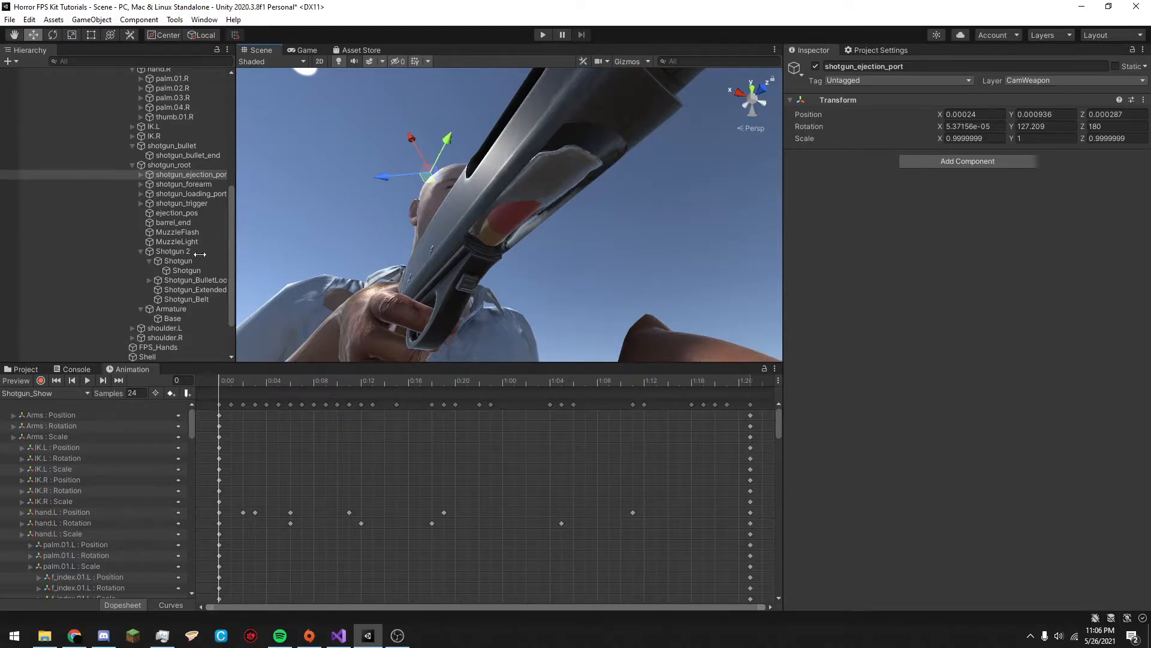
# Collapse Shotgun 2 and move MuzzleFlash toward the barrel's end, at about X -0.000153, Y -0.007225, Z 0.000255.
pyautogui.click(161, 252)
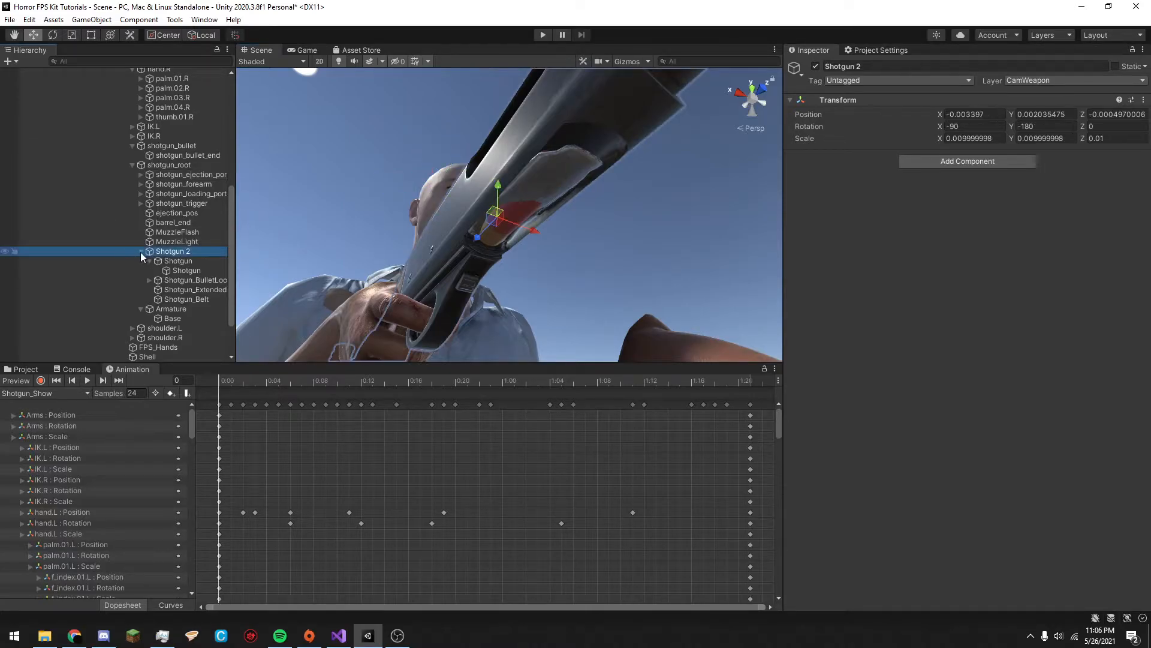
pyautogui.click(140, 252)
pyautogui.click(177, 241)
pyautogui.click(183, 232)
pyautogui.scroll(-5, 530, 207)
pyautogui.scroll(5, 521, 204)
pyautogui.scroll(-5, 521, 208)
pyautogui.moveTo(521, 208)
pyautogui.mouseDown(button='right')
pyautogui.moveTo(540, 197)
pyautogui.moveTo(501, 275)
pyautogui.moveTo(520, 202)
pyautogui.mouseUp(button='right')
pyautogui.moveTo(520, 202); pyautogui.dragTo(649, 137)
pyautogui.moveTo(600, 147); pyautogui.dragTo(600, 259, button='right')
pyautogui.moveTo(635, 270); pyautogui.dragTo(682, 272)
pyautogui.scroll(-6, 476, 276)
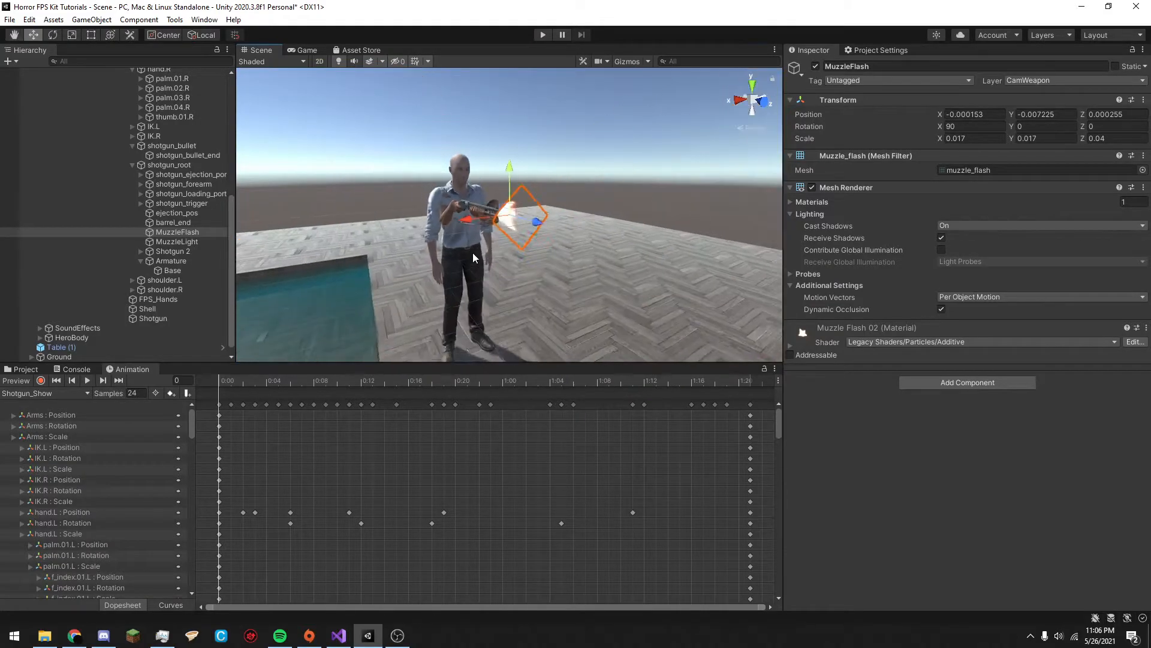
# Shift MuzzleFlash slightly to Z 0.00029 so the flash lines up with the end of the barrel.
pyautogui.scroll(8, 475, 246)
pyautogui.scroll(-5, 485, 230)
pyautogui.keyDown('alt'); pyautogui.moveTo(491, 226); pyautogui.dragTo(768, 273); pyautogui.keyUp('alt')
pyautogui.scroll(5, 415, 229)
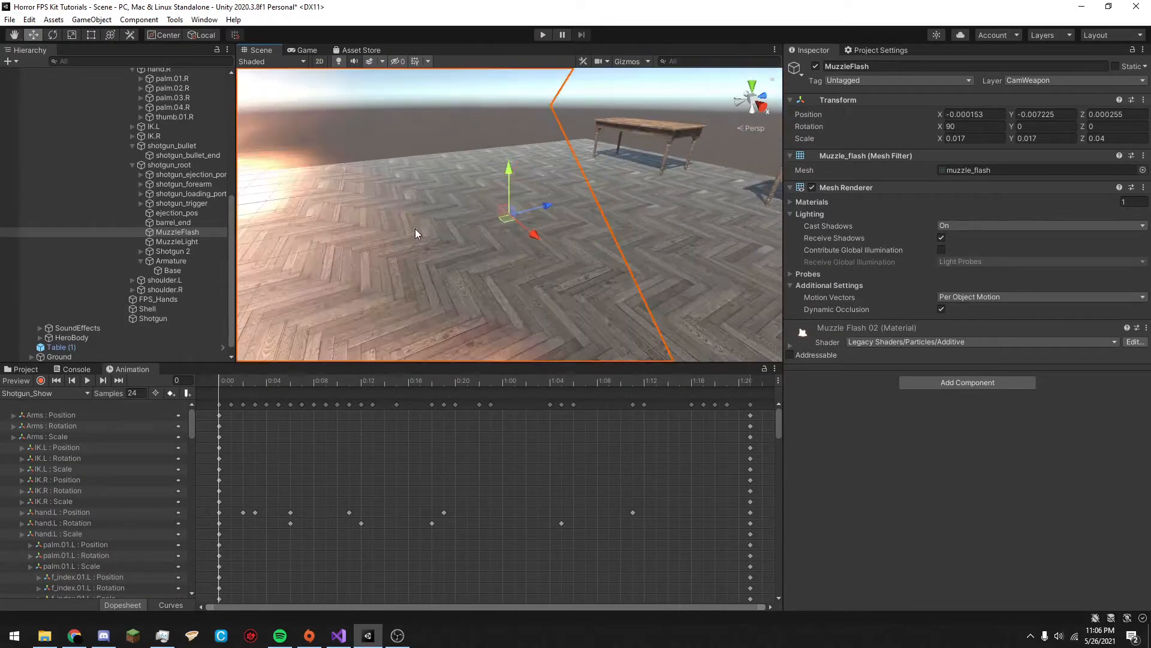
pyautogui.scroll(-5, 460, 216)
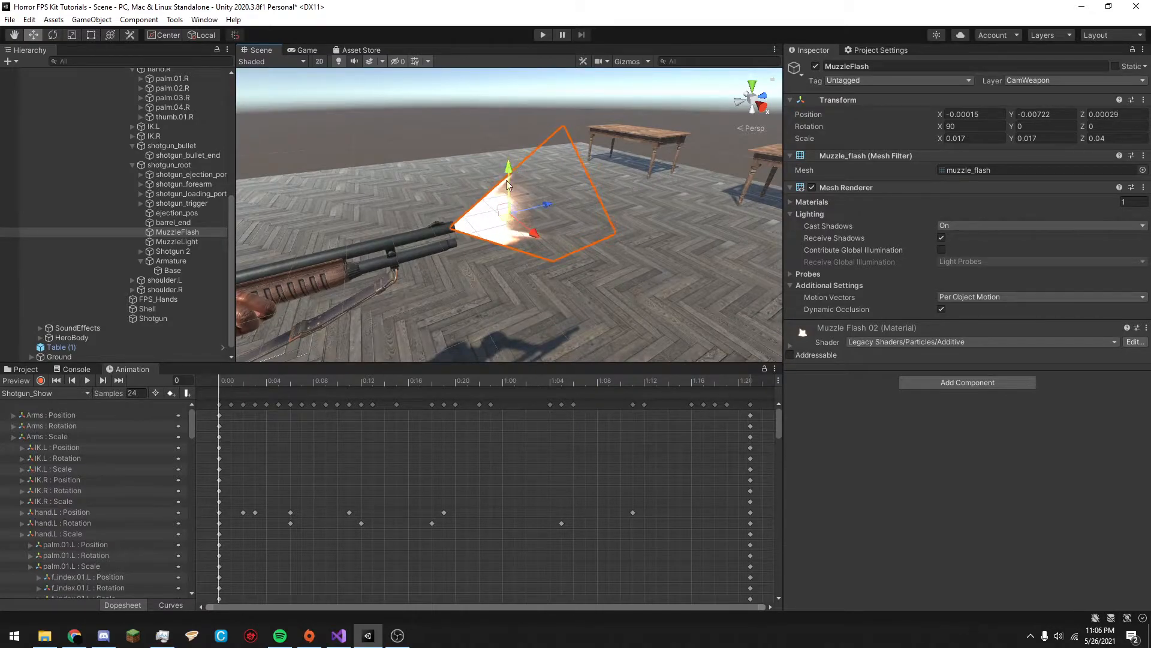
# Check the MuzzleLight and barrel_end objects, collapse Armature, and save the scene after viewing the gun in the game view.
pyautogui.click(159, 242)
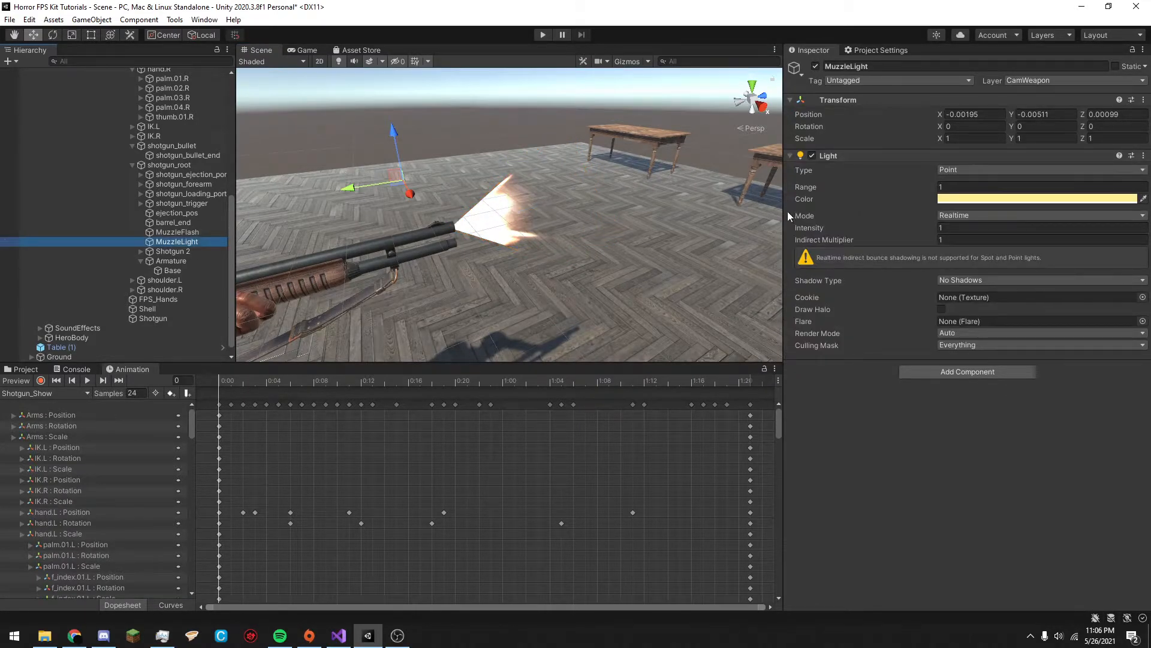
pyautogui.click(174, 222)
pyautogui.click(141, 260)
pyautogui.click(305, 50)
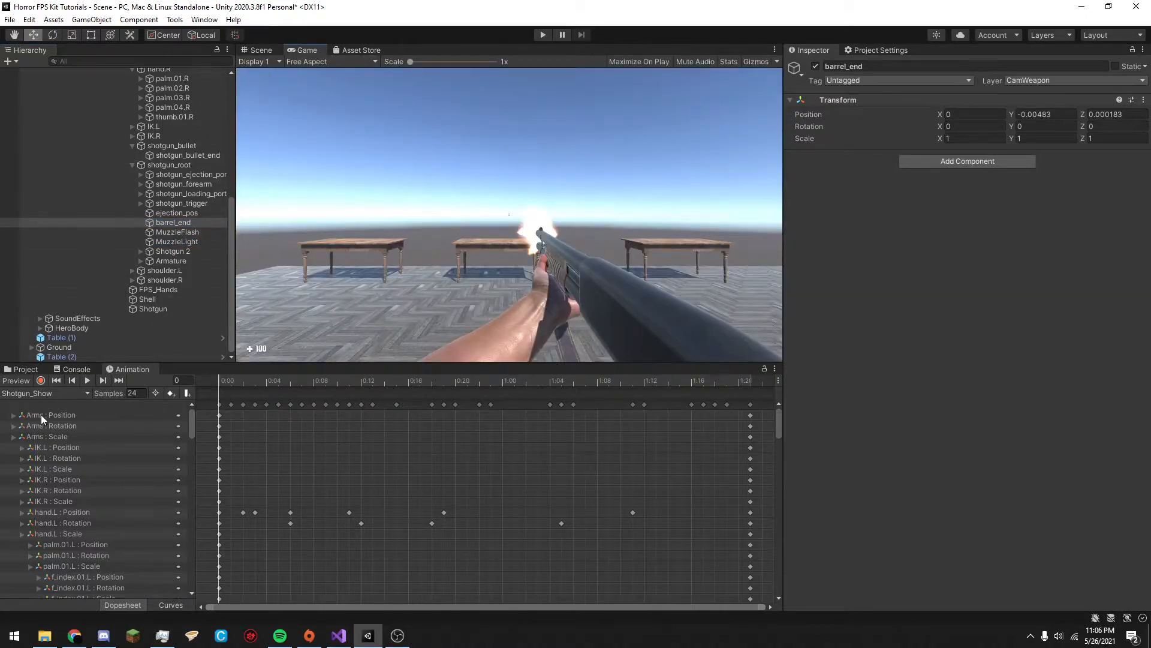
pyautogui.hotkey('ctrl', 's')
# Deactivate the Shotgun_Anim object under Shotgun in the player's WallDetection hierarchy.
pyautogui.scroll(8, 150, 252)
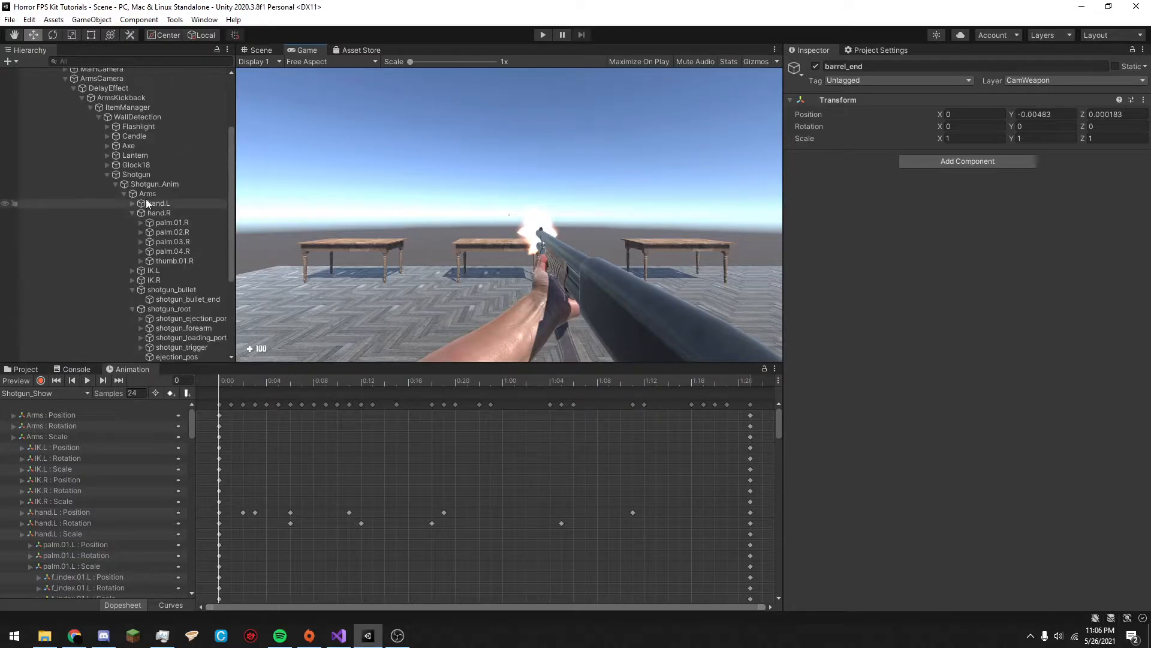
pyautogui.click(157, 256)
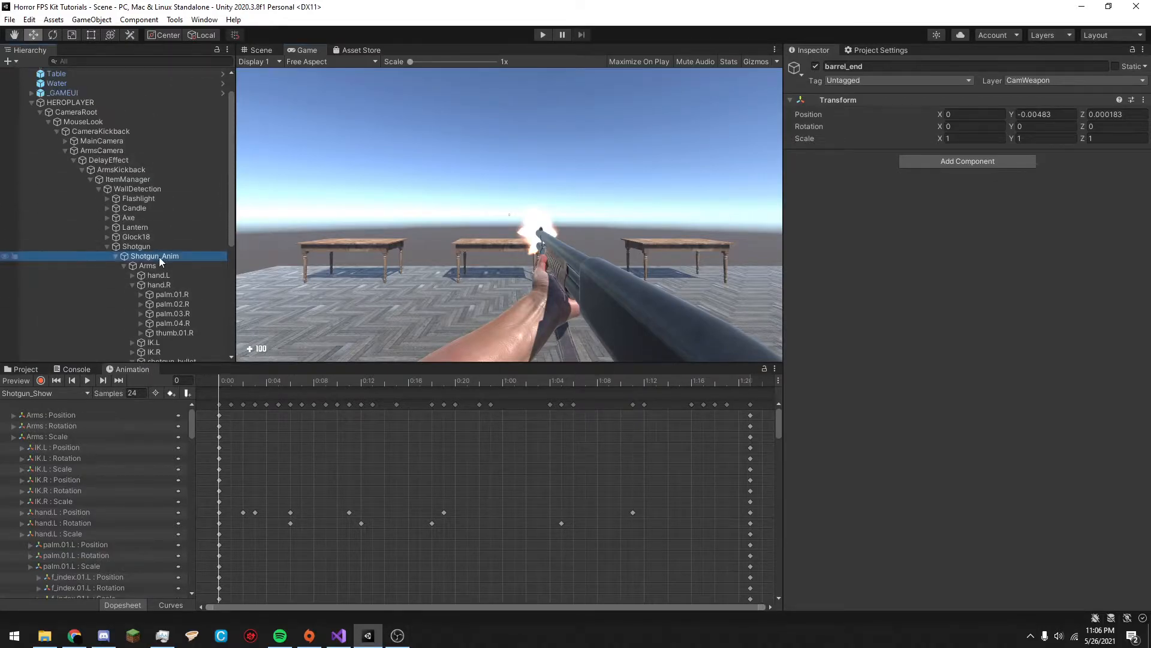
pyautogui.click(816, 66)
# Place an instance of the Shotgun 2 prefab from the Prefabs folder above the table in the scene.
pyautogui.click(259, 50)
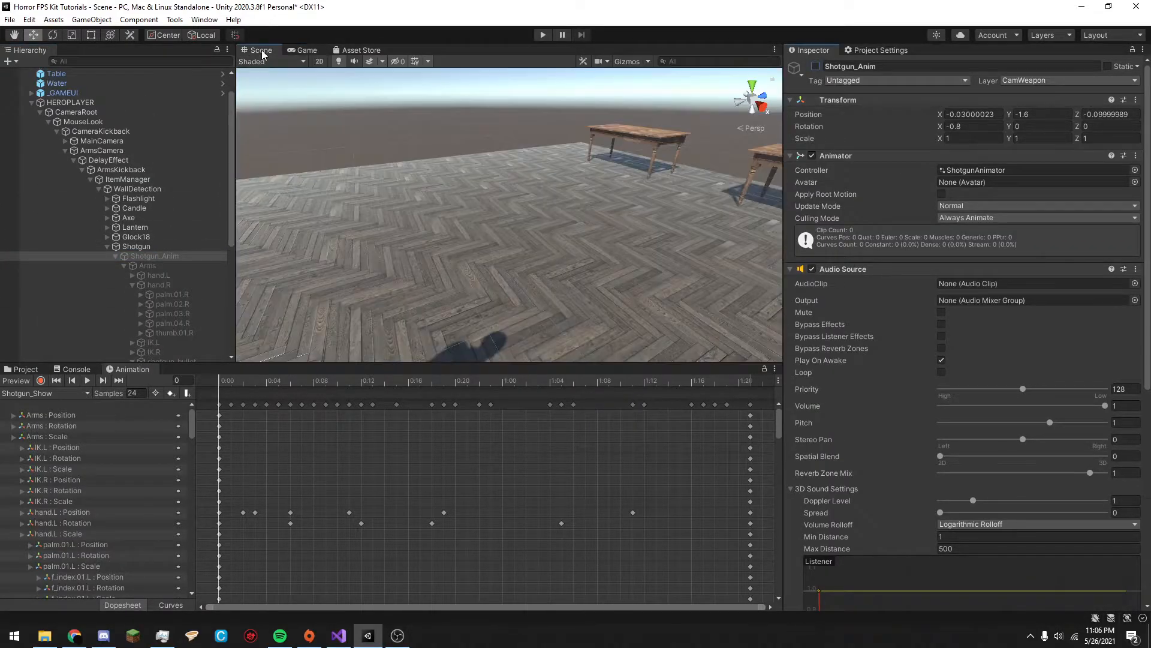
pyautogui.click(21, 368)
pyautogui.scroll(-3, 467, 245)
pyautogui.moveTo(467, 245); pyautogui.dragTo(469, 252, button='right')
pyautogui.scroll(5, 467, 244)
pyautogui.press('w')
pyautogui.moveTo(97, 426); pyautogui.dragTo(483, 118)
# Lay Shotgun 2 flat over the table with rotation about 2.9, -102.2, -85.1 and position about -0.468, 2.146, 7.909.
pyautogui.press('e')
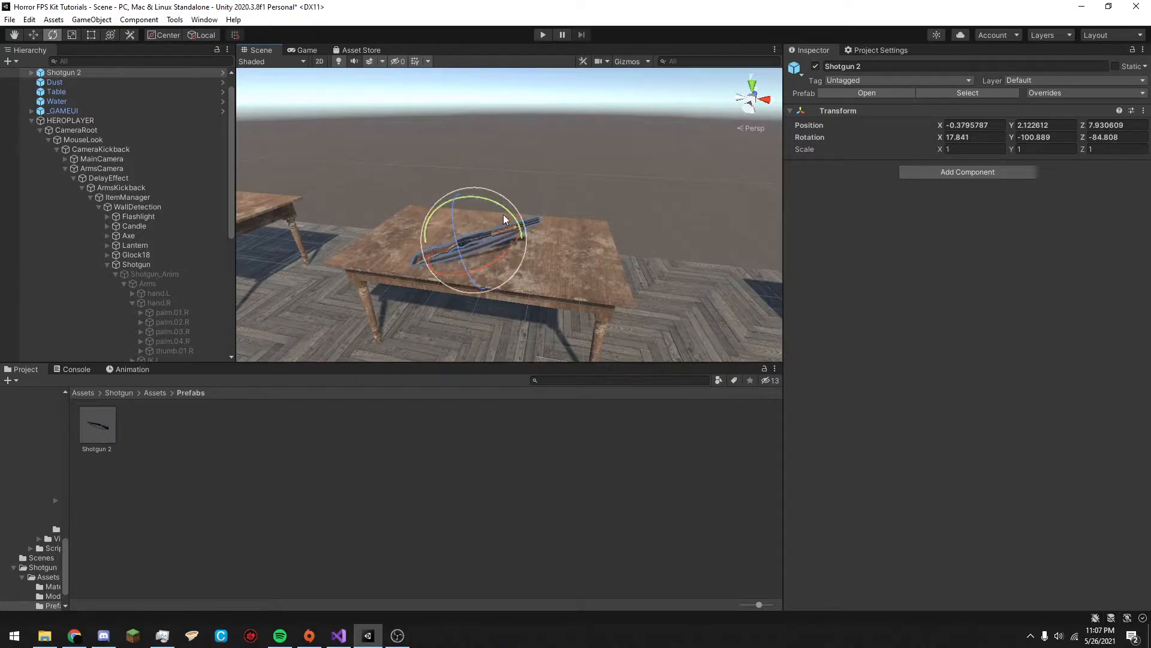
pyautogui.moveTo(503, 215); pyautogui.dragTo(531, 225)
pyautogui.press('w')
pyautogui.scroll(3, 507, 253)
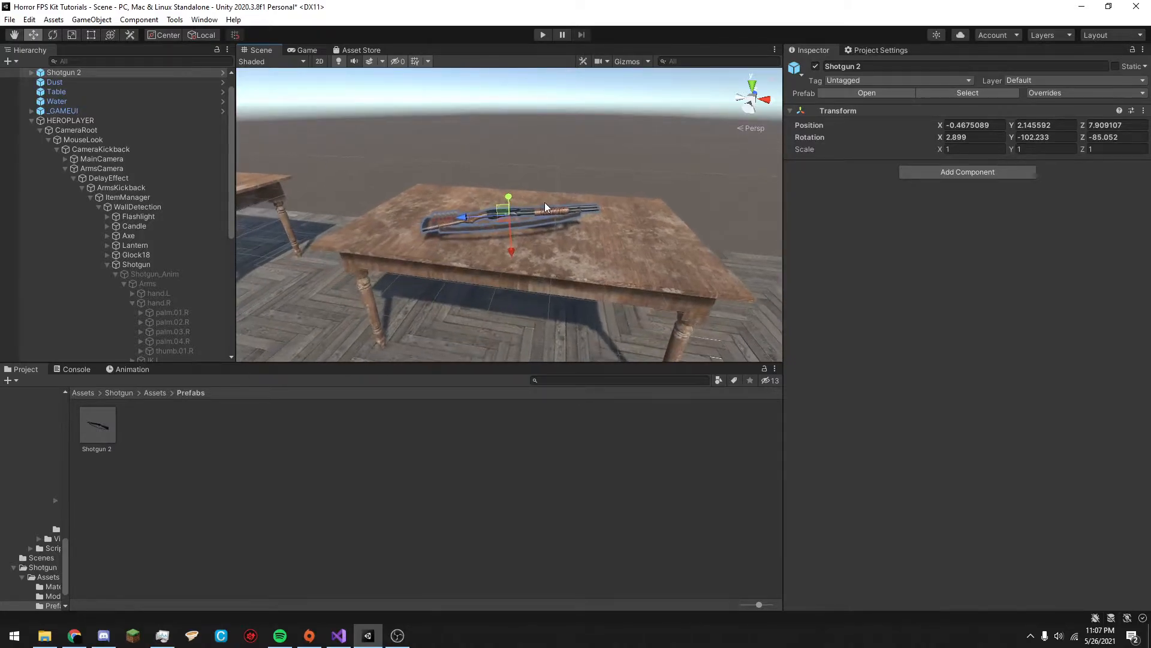
pyautogui.scroll(5, 545, 203)
# Add a Mesh Collider to the skinned Shotgun mesh nested inside the table's Shotgun 2 object.
pyautogui.click(32, 72)
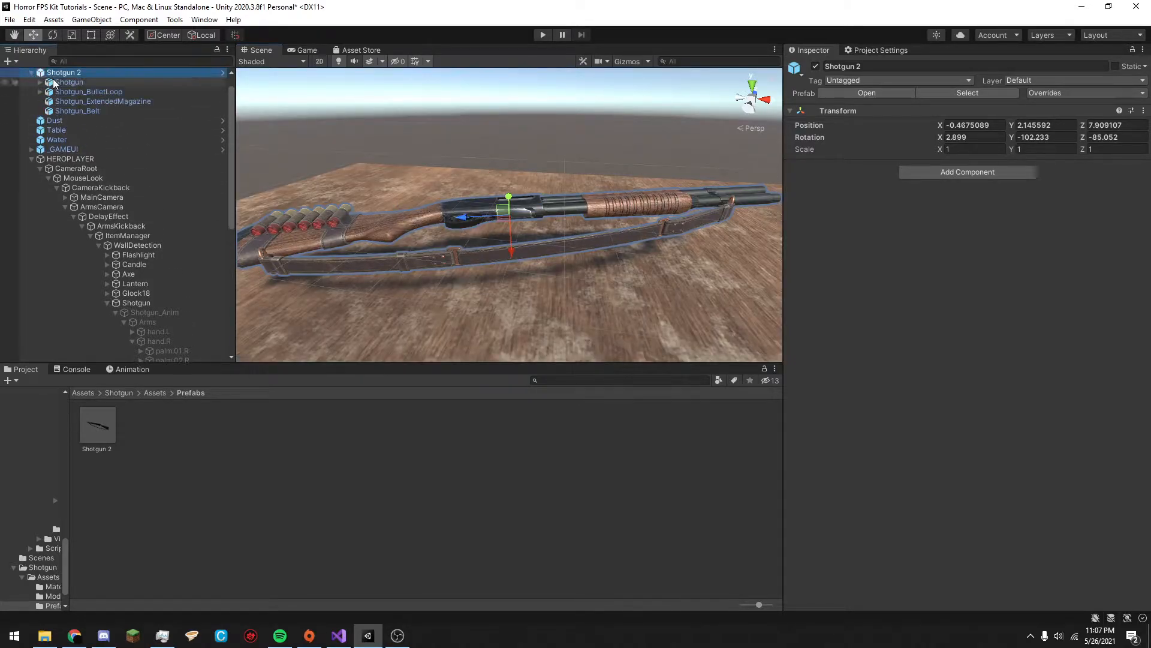
pyautogui.click(68, 82)
pyautogui.click(948, 286)
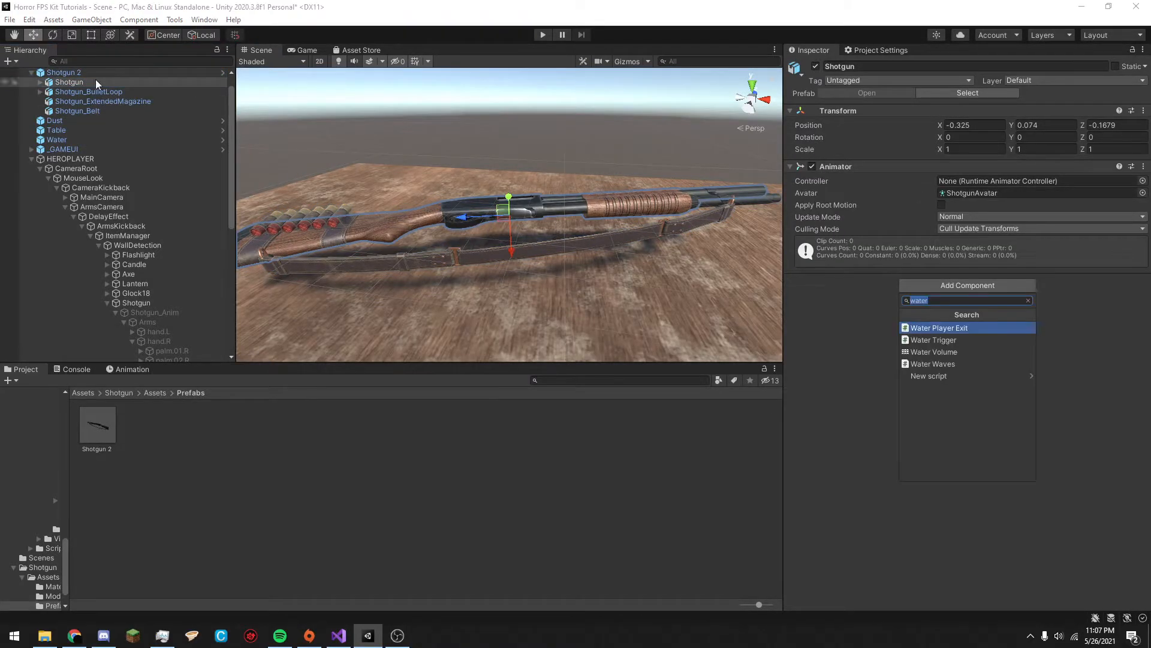
pyautogui.click(40, 82)
pyautogui.click(57, 100)
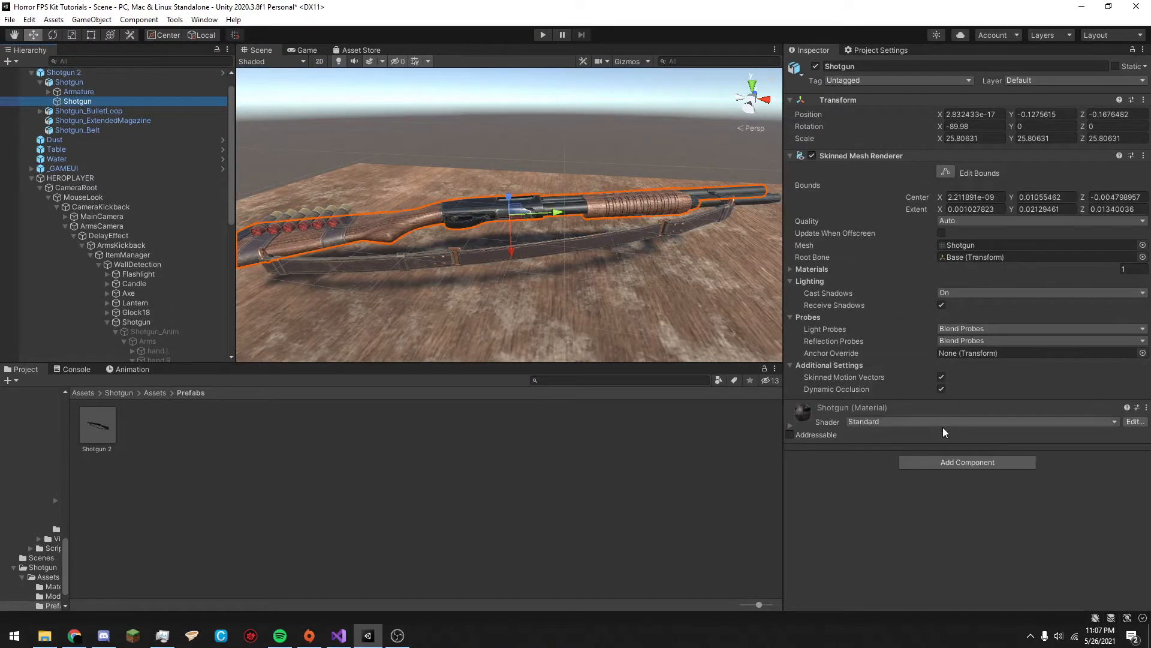
pyautogui.click(940, 461)
pyautogui.write('mesh collider')
pyautogui.press('Return')
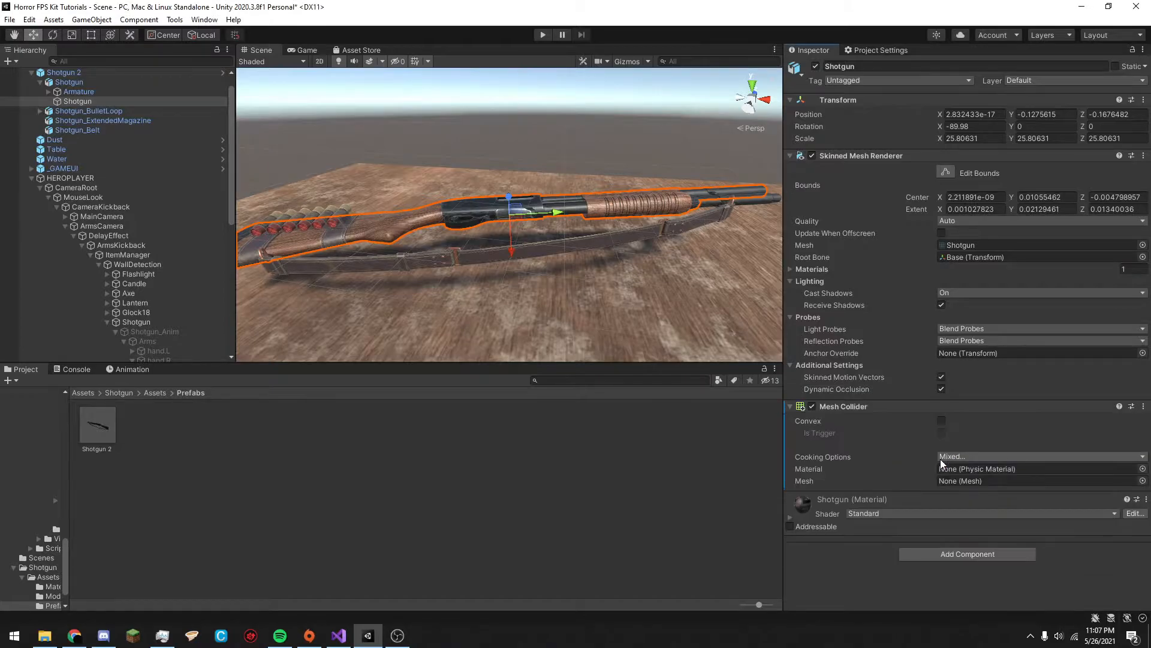
# Make the Mesh Collider convex and assign the Shotgun mesh from the Models folder to it.
pyautogui.click(941, 420)
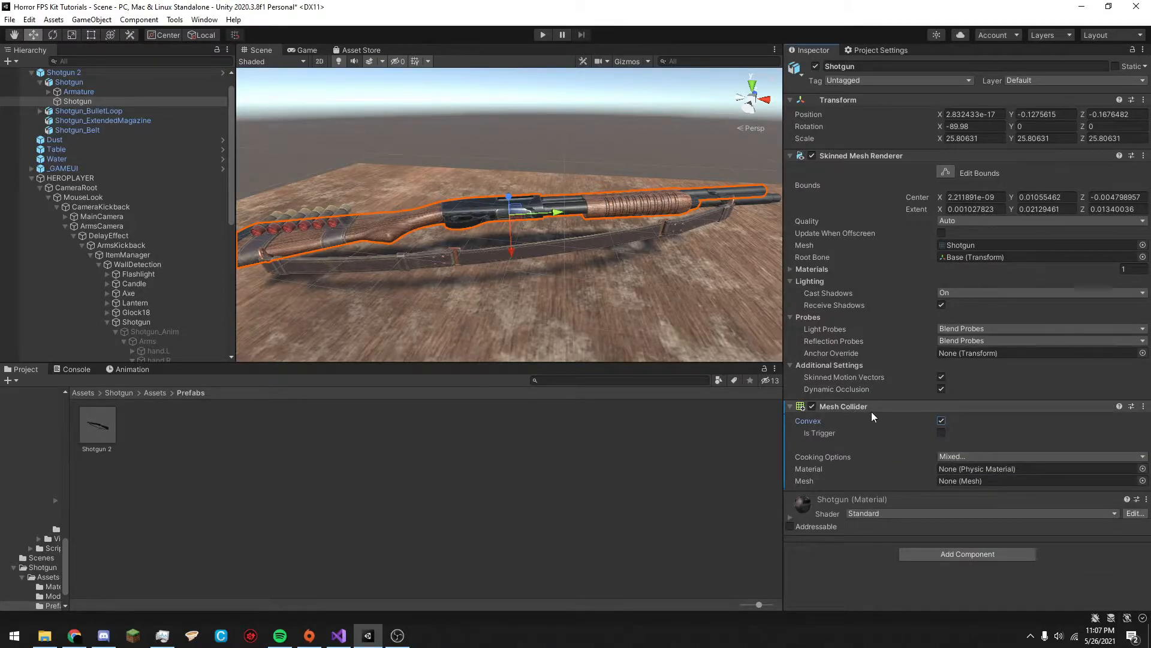
pyautogui.click(969, 247)
pyautogui.moveTo(283, 435); pyautogui.dragTo(974, 482)
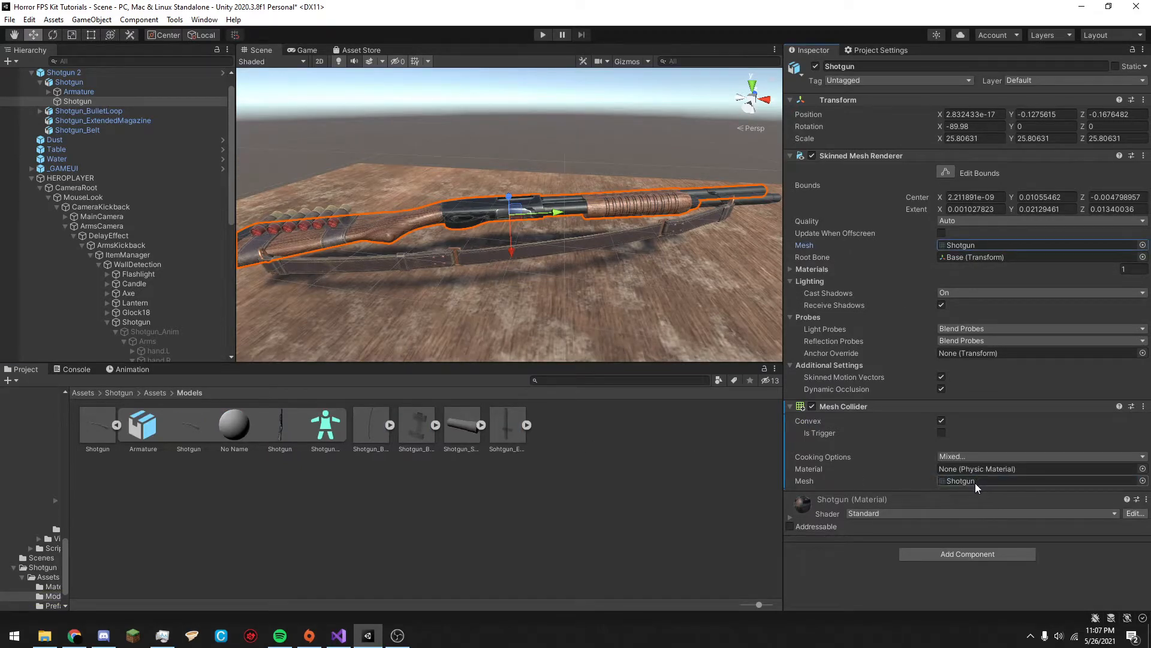
pyautogui.click(941, 421)
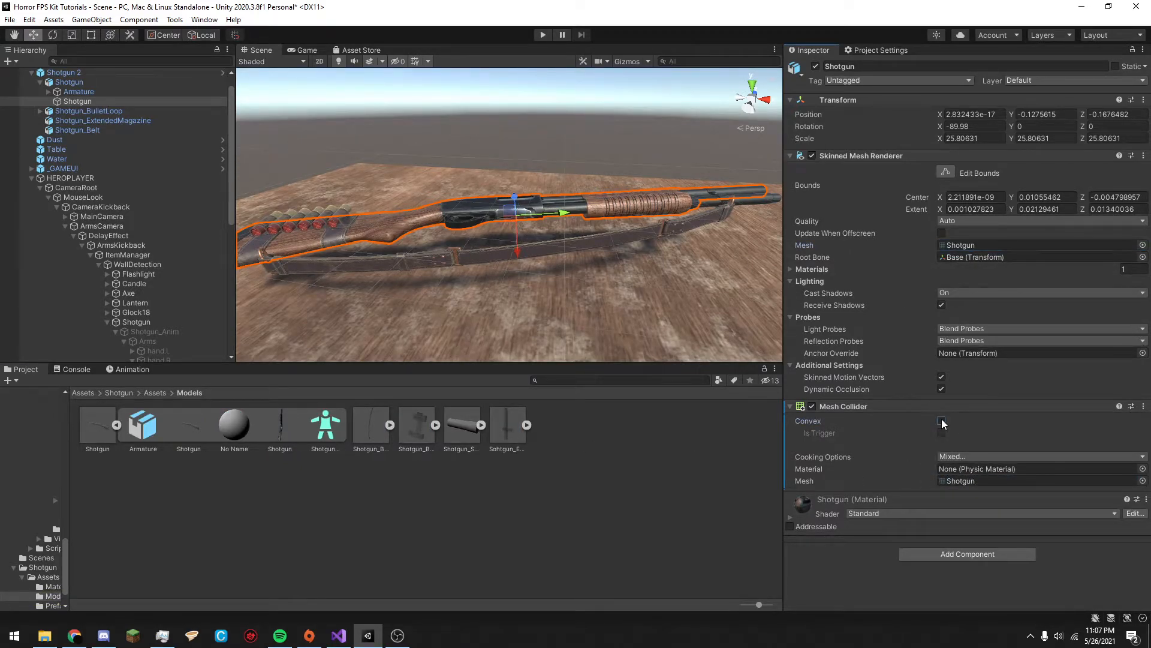
# Turn on the scene gizmos to show the collider's outline around the shotgun.
pyautogui.click(632, 62)
pyautogui.scroll(4, 601, 97)
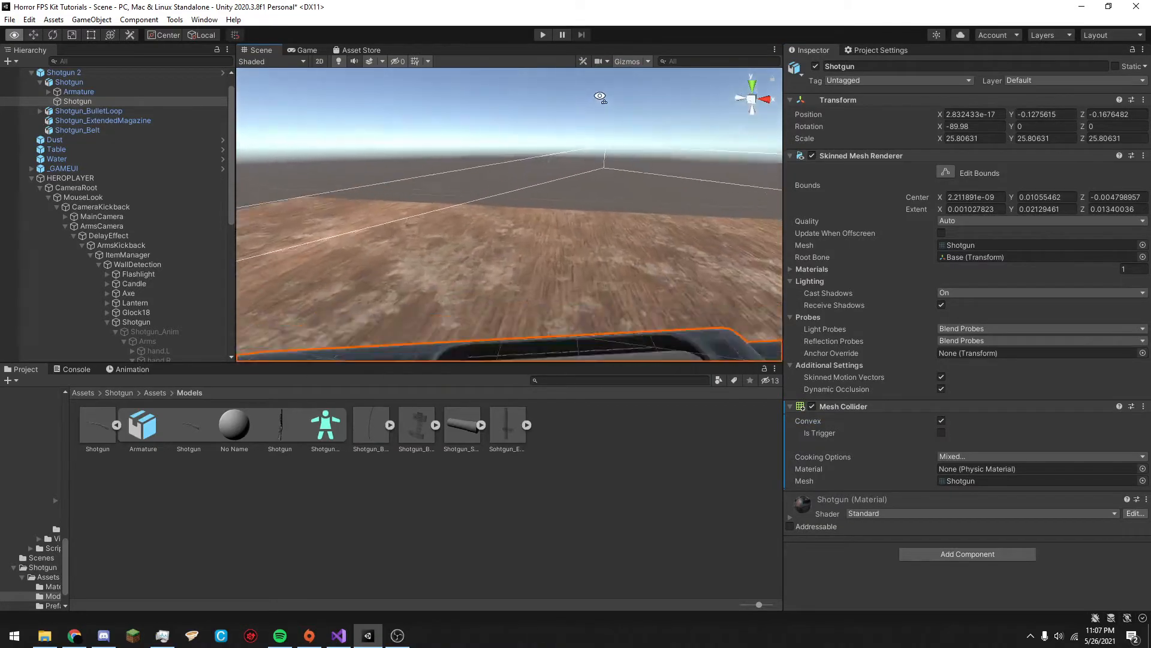
pyautogui.scroll(-8, 604, 120)
# Move the Mesh Collider from the nested Shotgun mesh to the Shotgun 2 parent object.
pyautogui.rightClick(842, 412)
pyautogui.click(334, 185)
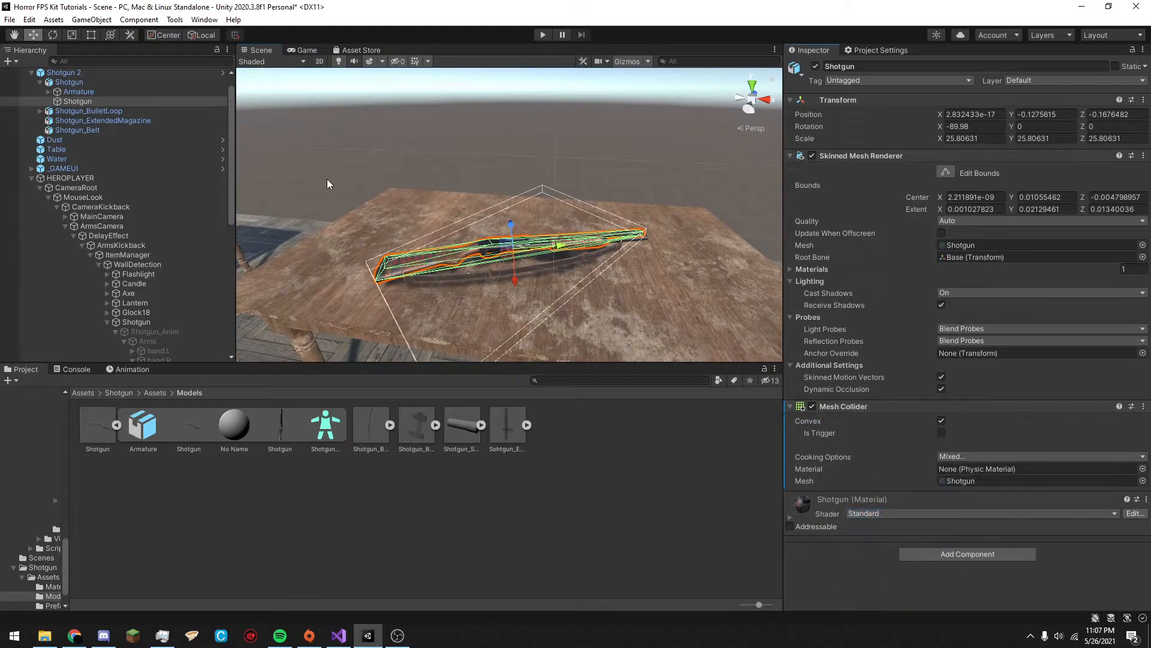
pyautogui.rightClick(885, 411)
pyautogui.click(889, 469)
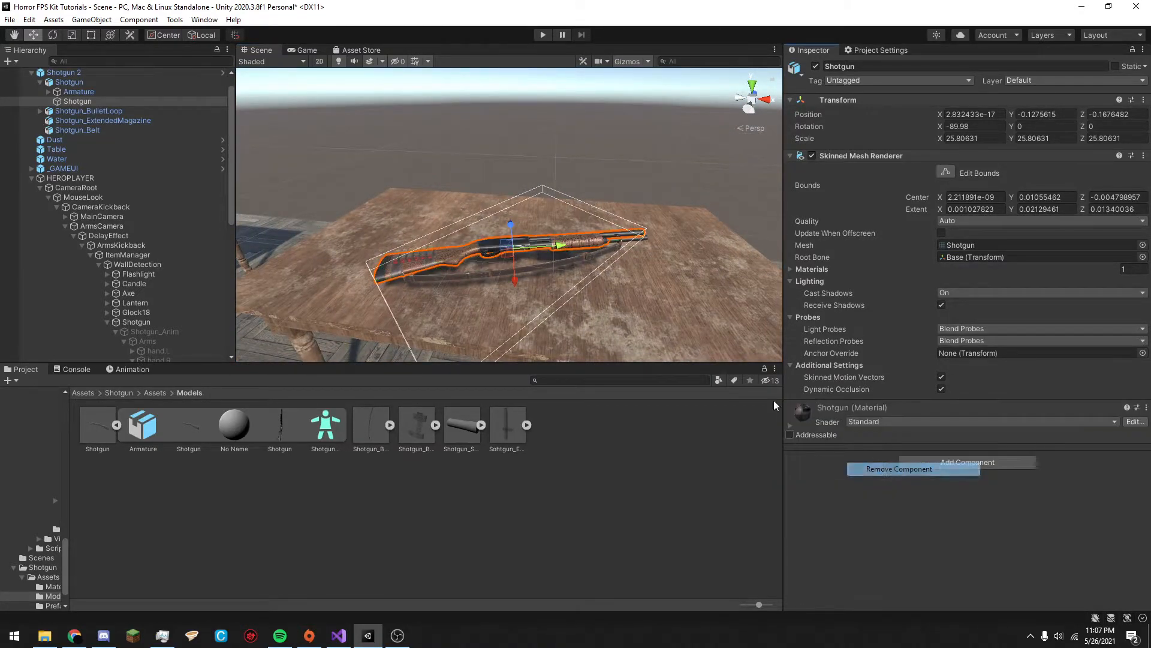
pyautogui.click(49, 73)
pyautogui.rightClick(840, 111)
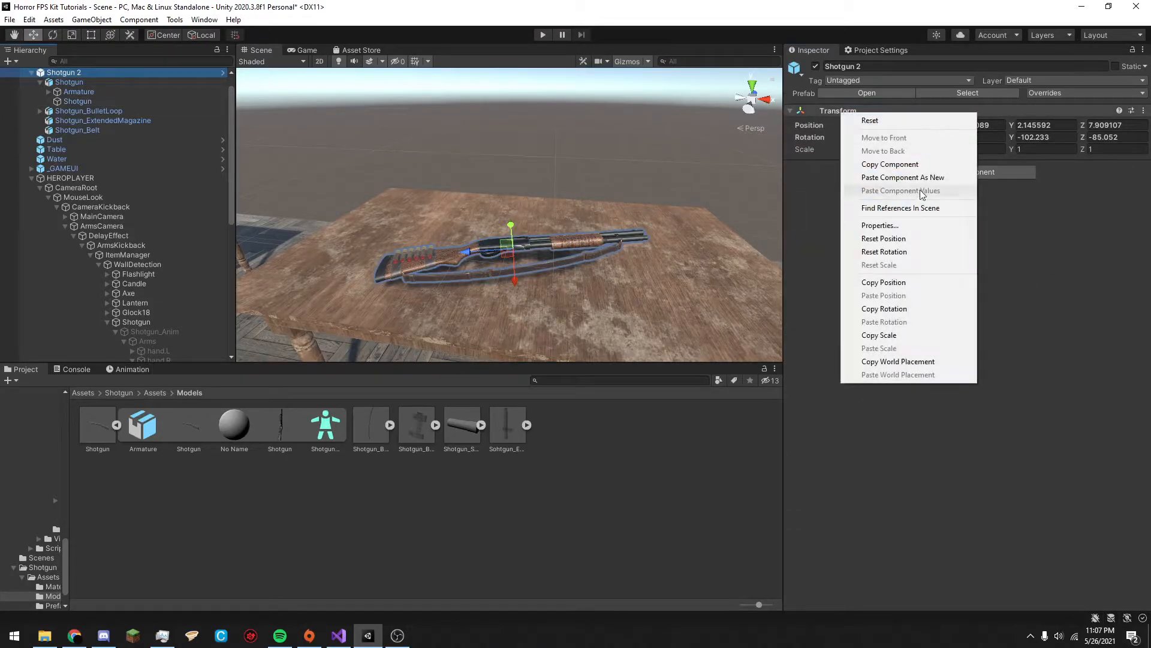
pyautogui.click(920, 179)
pyautogui.moveTo(545, 270)
pyautogui.mouseDown(button='right')
pyautogui.moveTo(508, 391)
pyautogui.moveTo(534, 348)
pyautogui.moveTo(533, 317)
pyautogui.mouseUp(button='right')
pyautogui.press('w')
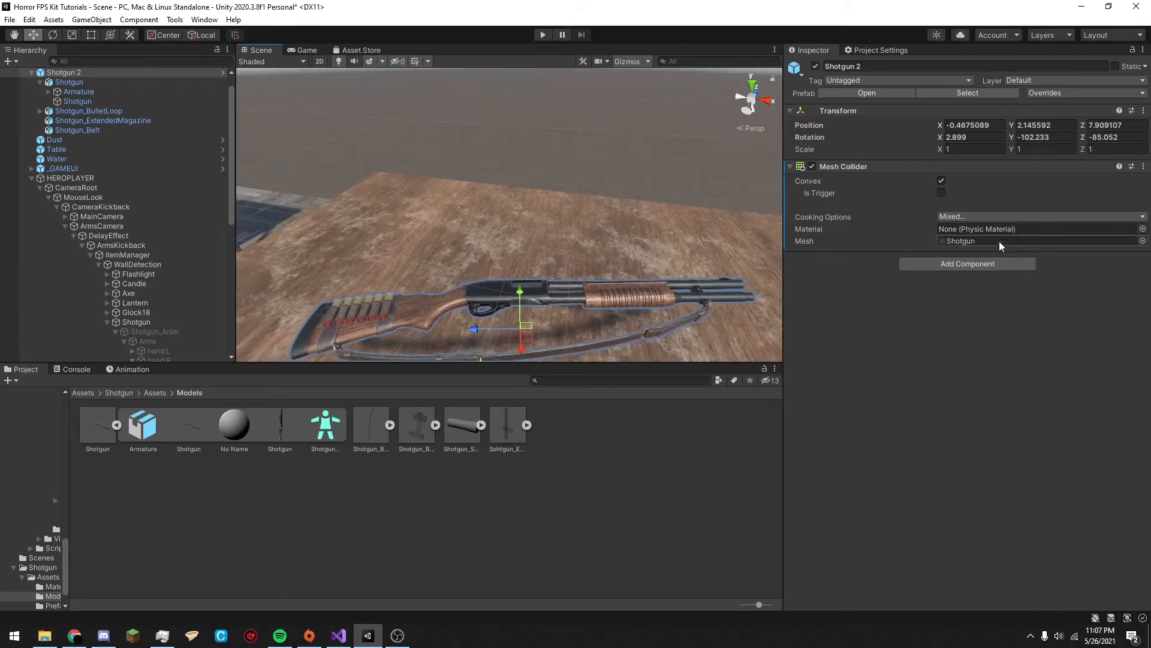
pyautogui.moveTo(89, 97); pyautogui.dragTo(554, 120)
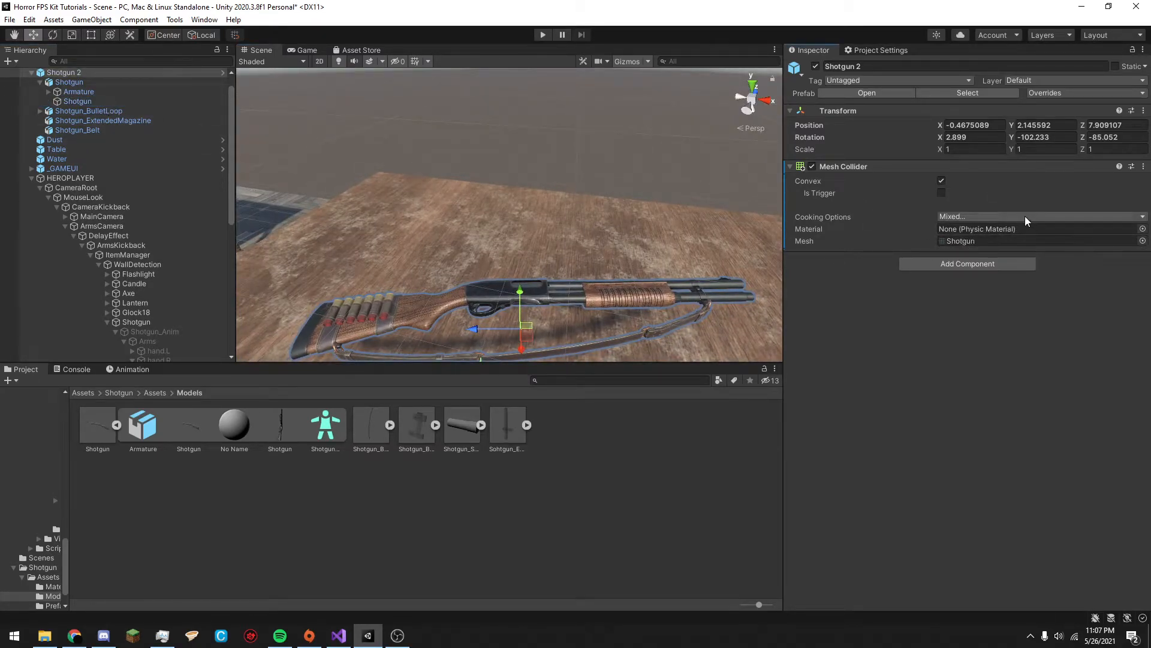
# Replace the Mesh Collider on the Shotgun 2 parent with a Box Collider.
pyautogui.rightClick(839, 167)
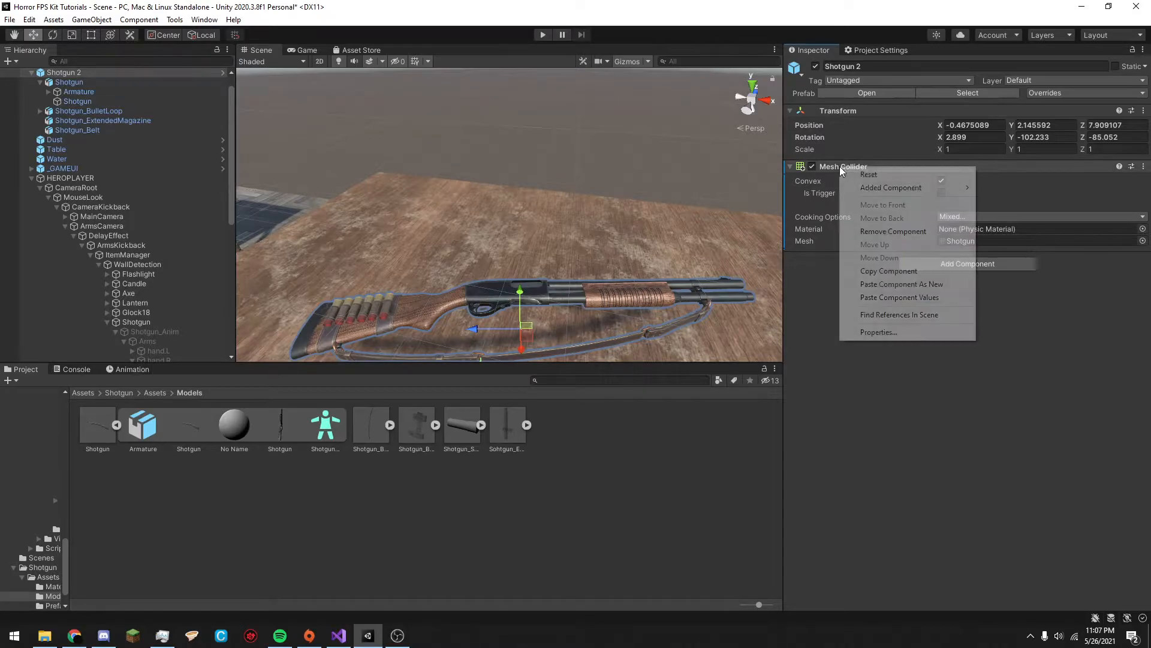
pyautogui.click(870, 231)
pyautogui.click(112, 102)
pyautogui.click(66, 73)
pyautogui.click(946, 172)
pyautogui.write('box')
pyautogui.press('Return')
# Shrink the Box Collider around the shotgun's height and width to a size of about 0.115 on X and 0.205 on Y.
pyautogui.scroll(-3, 467, 208)
pyautogui.keyDown('alt'); pyautogui.moveTo(466, 207); pyautogui.dragTo(738, 210); pyautogui.keyUp('alt')
pyautogui.moveTo(629, 221); pyautogui.dragTo(516, 120, button='middle')
pyautogui.click(945, 183)
pyautogui.moveTo(504, 259); pyautogui.dragTo(528, 193)
pyautogui.scroll(3, 527, 193)
pyautogui.moveTo(531, 191); pyautogui.dragTo(571, 153, button='right')
pyautogui.press('w')
pyautogui.press('s')
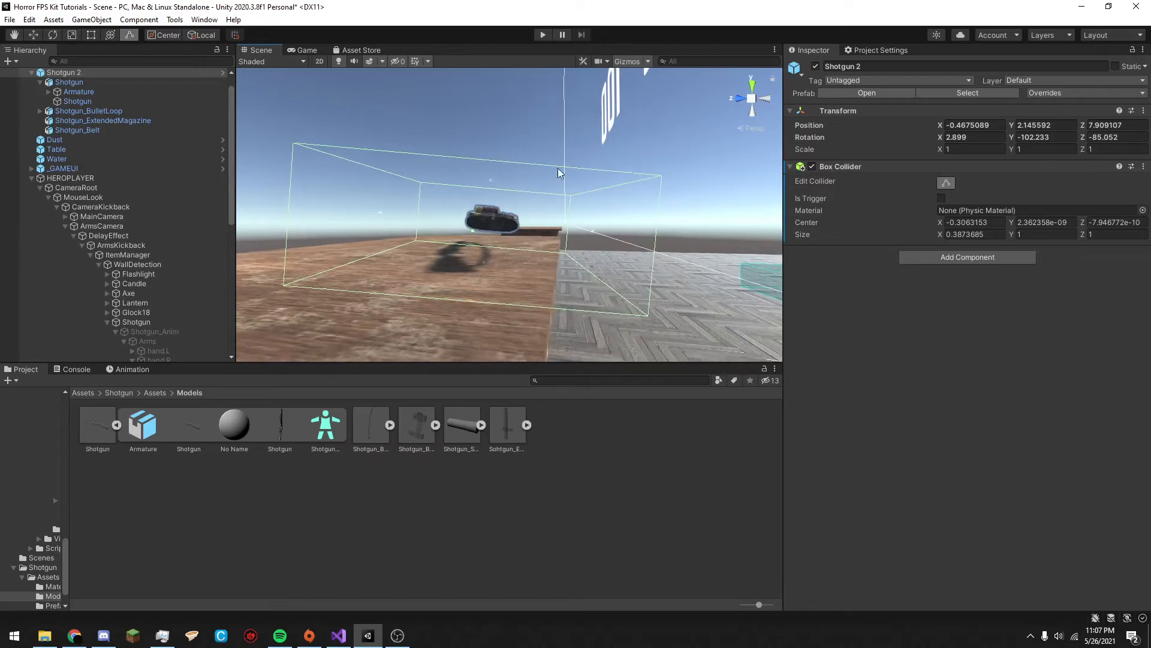
pyautogui.moveTo(484, 261); pyautogui.dragTo(493, 229)
pyautogui.moveTo(487, 178); pyautogui.dragTo(487, 208)
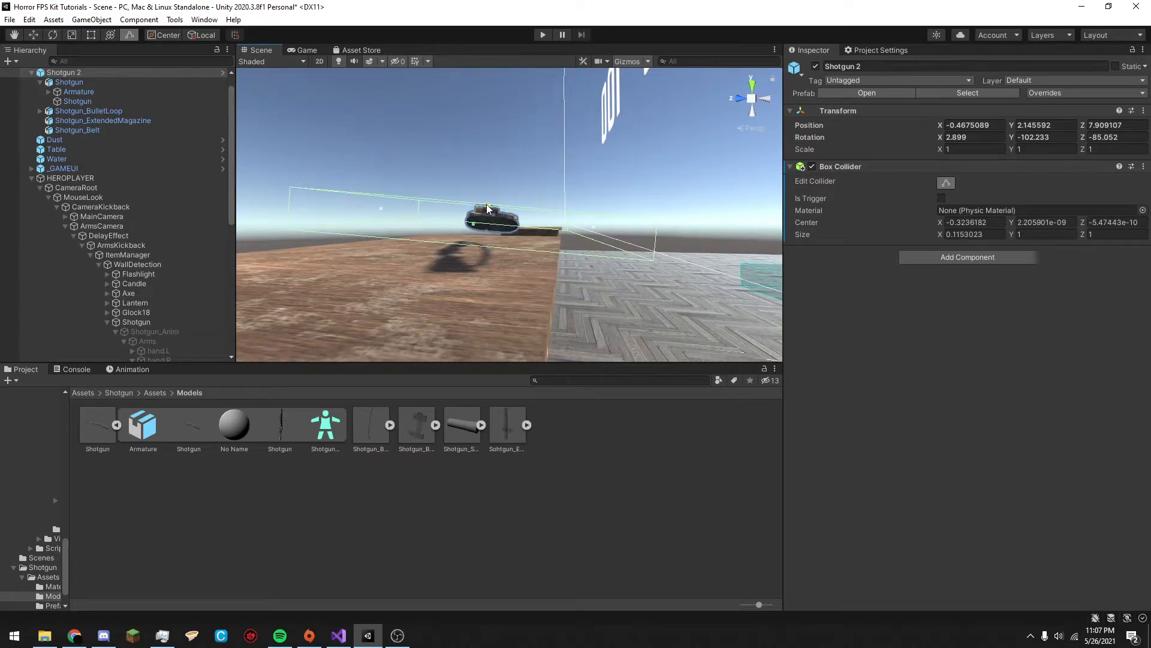
pyautogui.moveTo(597, 232); pyautogui.dragTo(520, 229)
pyautogui.moveTo(377, 210); pyautogui.dragTo(473, 230)
# Extend the Box Collider to cover the barrel and stock, with a size of about 1.304 on Z and 0.236 on Y.
pyautogui.moveTo(540, 225); pyautogui.dragTo(419, 357, button='right')
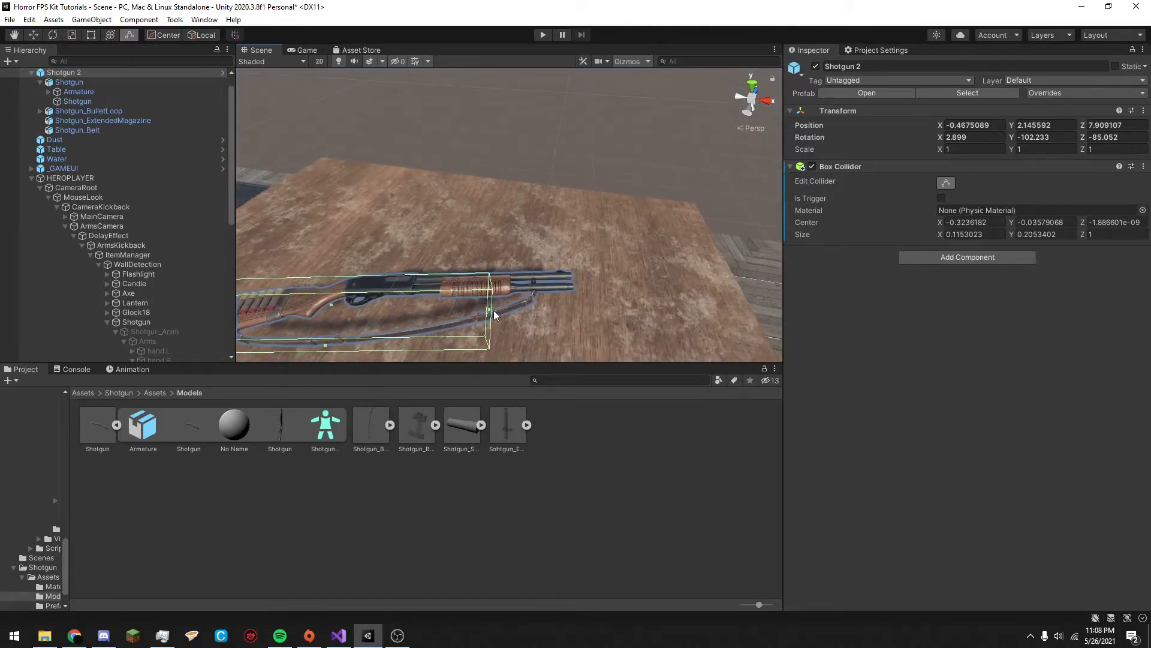
pyautogui.moveTo(492, 308); pyautogui.dragTo(568, 308)
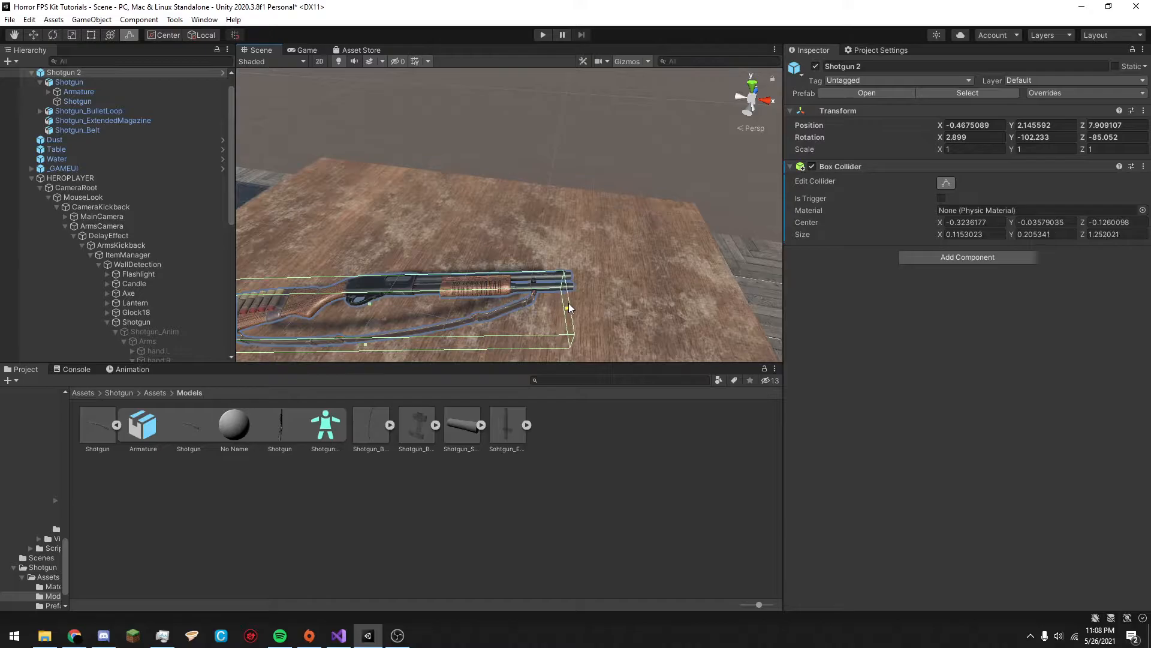
pyautogui.moveTo(580, 306); pyautogui.dragTo(320, 236, button='right')
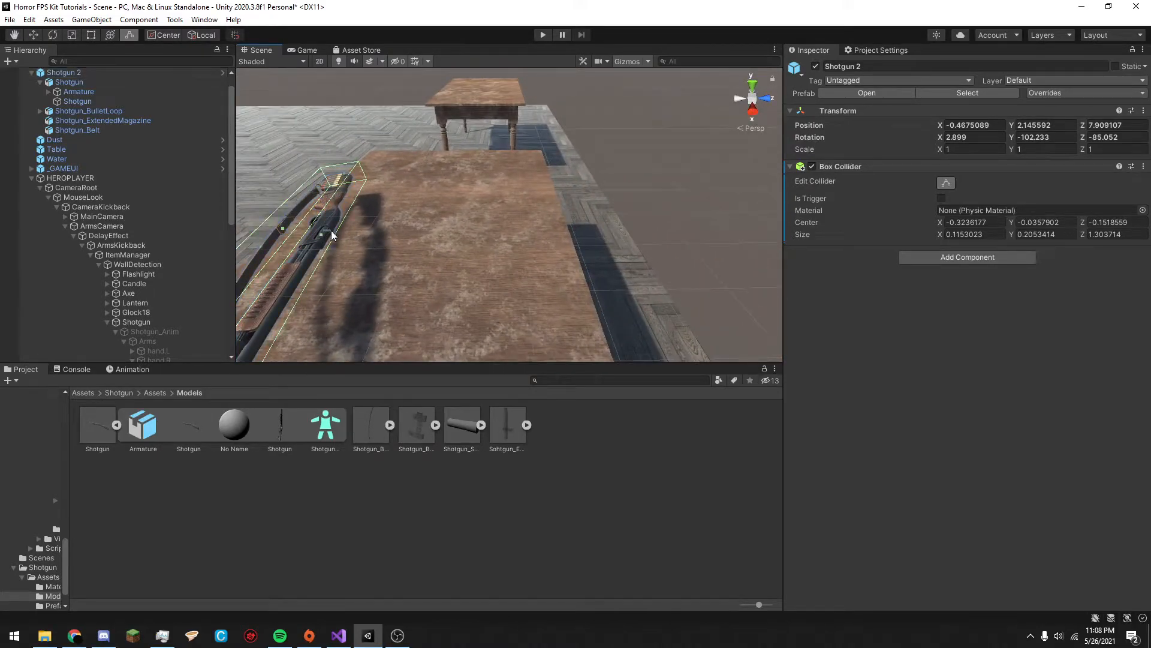
pyautogui.moveTo(322, 235); pyautogui.dragTo(330, 238)
pyautogui.moveTo(331, 238); pyautogui.dragTo(438, 257, button='right')
pyautogui.press('a')
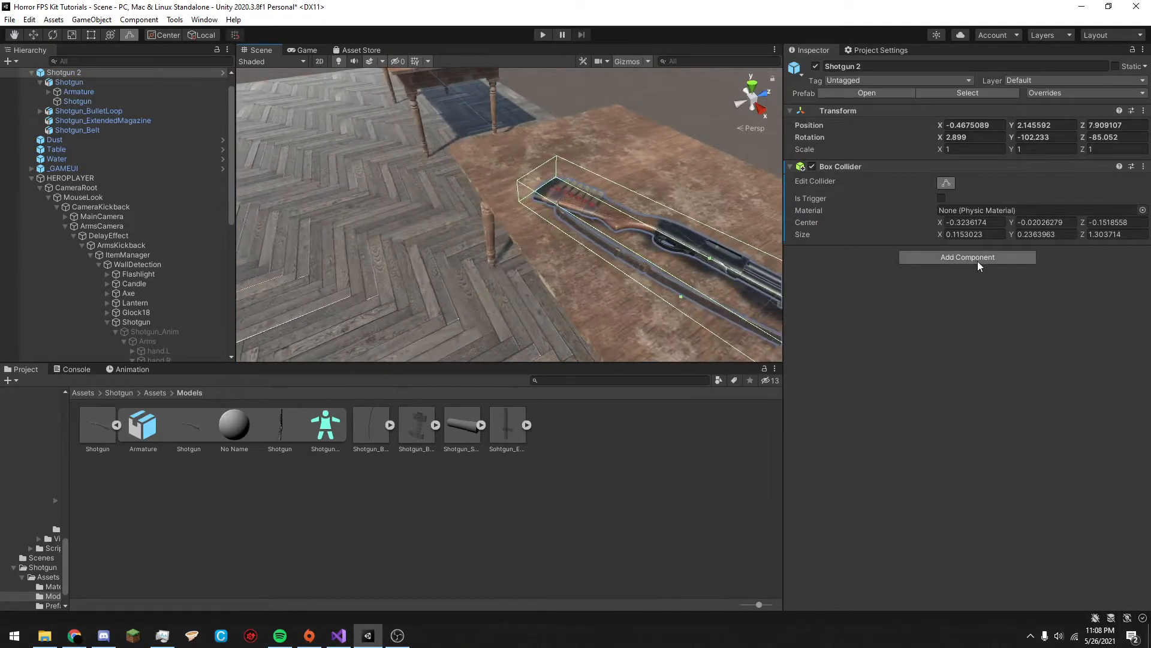
# Add a Rigidbody component to Shotgun 2.
pyautogui.click(969, 258)
pyautogui.write('rigid')
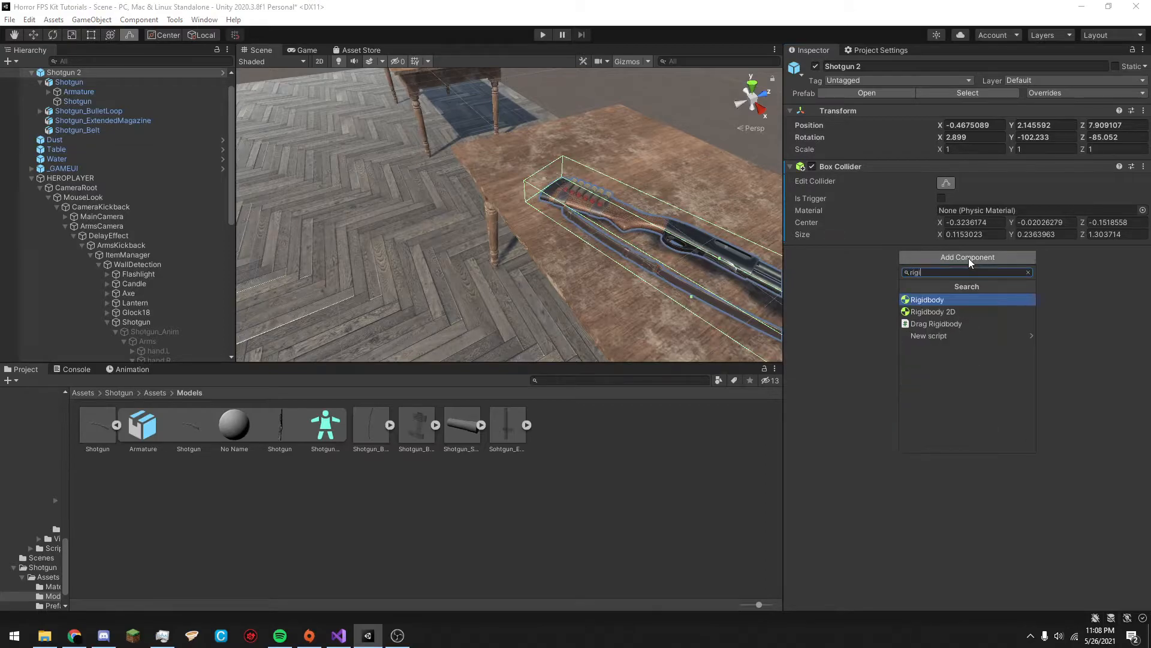
pyautogui.press('Return')
# Play-test the scene, walk up to the shotgun on the table, open the inventory, and stop the game.
pyautogui.click(304, 50)
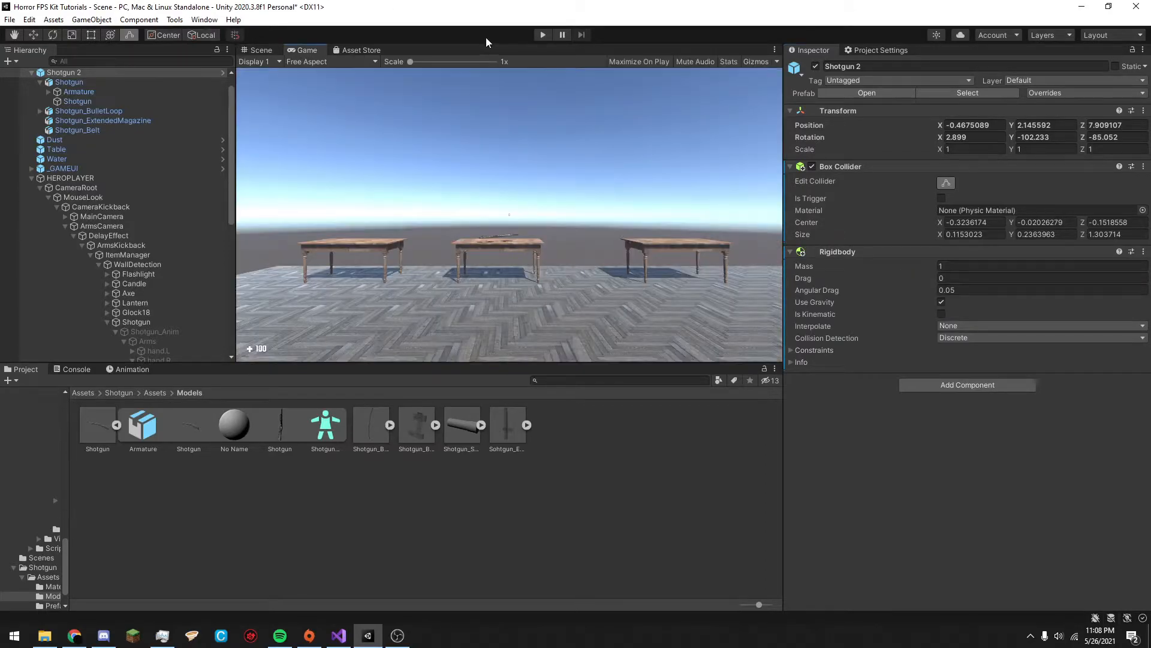
pyautogui.click(542, 35)
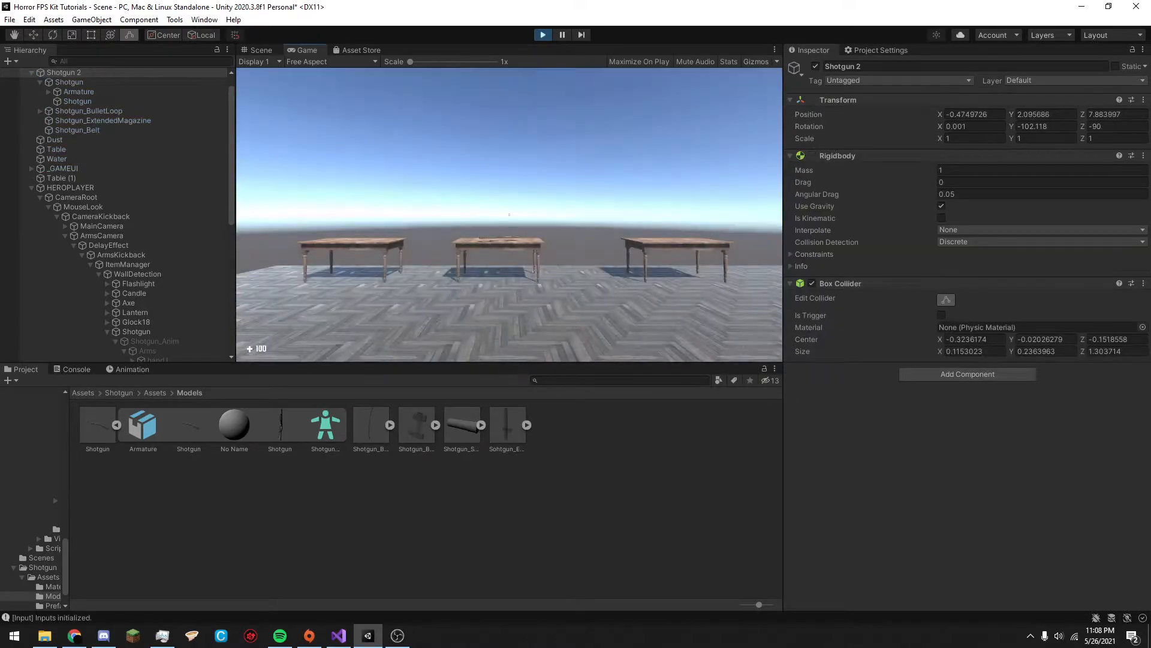
pyautogui.press('w')
pyautogui.press('Escape')
pyautogui.press('Escape')
pyautogui.press('Tab')
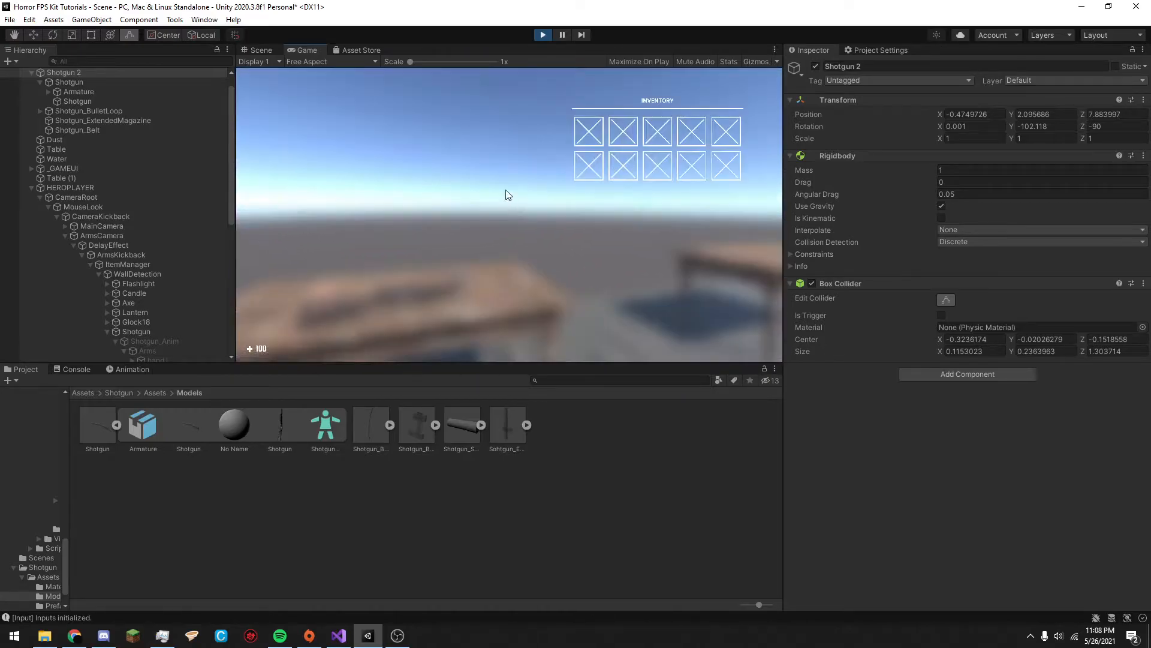
pyautogui.click(544, 35)
# Reduce the Box Collider's X size to about 0.091 on the side facing the table.
pyautogui.moveTo(633, 269); pyautogui.dragTo(600, 137, button='middle')
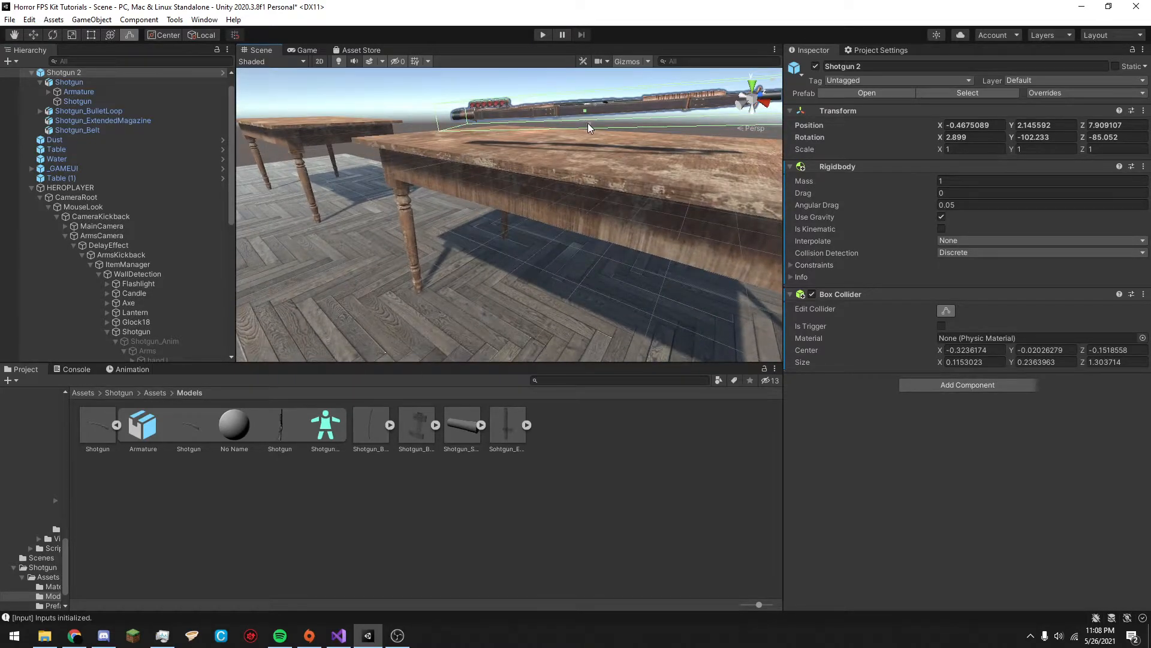
pyautogui.moveTo(588, 123); pyautogui.dragTo(591, 120)
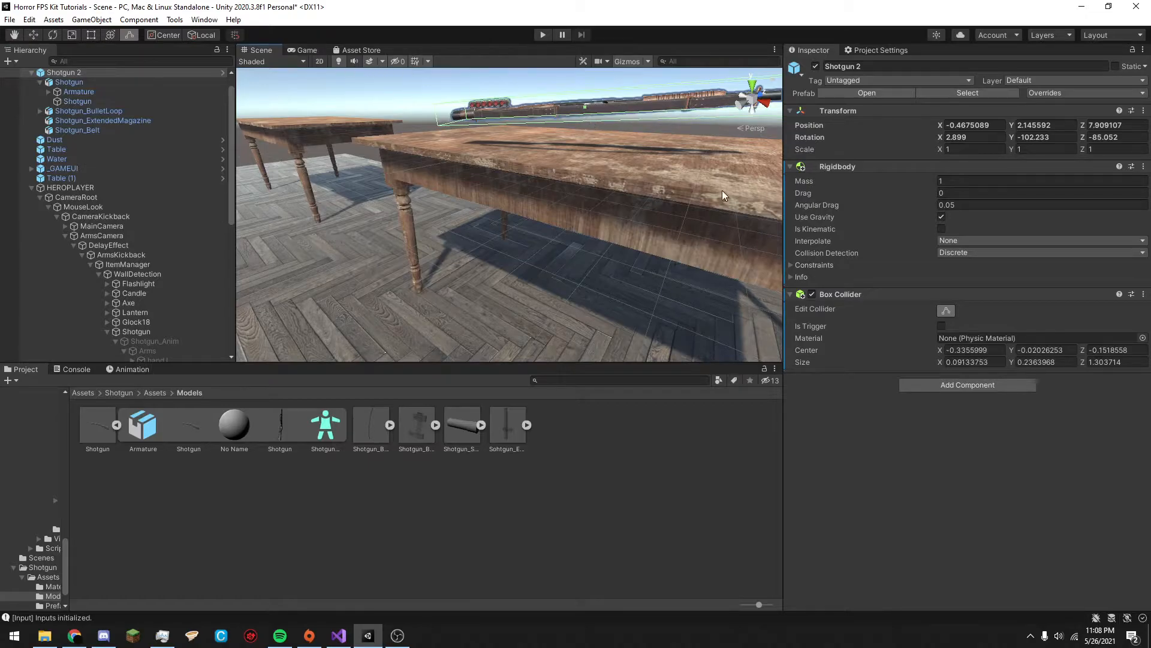
# Search the available components for item and inventory scripts for Shotgun 2, and close the list without adding one.
pyautogui.click(948, 380)
pyautogui.write('item')
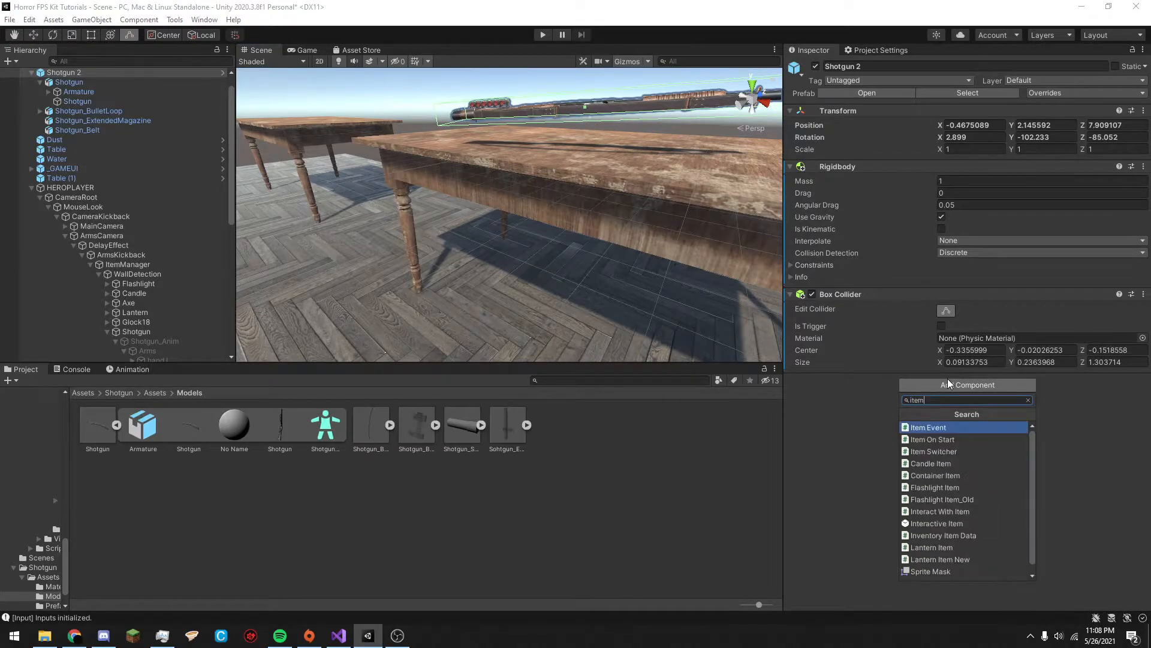
pyautogui.press('BackSpace')
pyautogui.press('BackSpace')
pyautogui.press('BackSpace')
pyautogui.write('ntre')
pyautogui.press('BackSpace')
pyautogui.press('BackSpace')
pyautogui.press('BackSpace')
pyautogui.press('BackSpace')
pyautogui.write('nven')
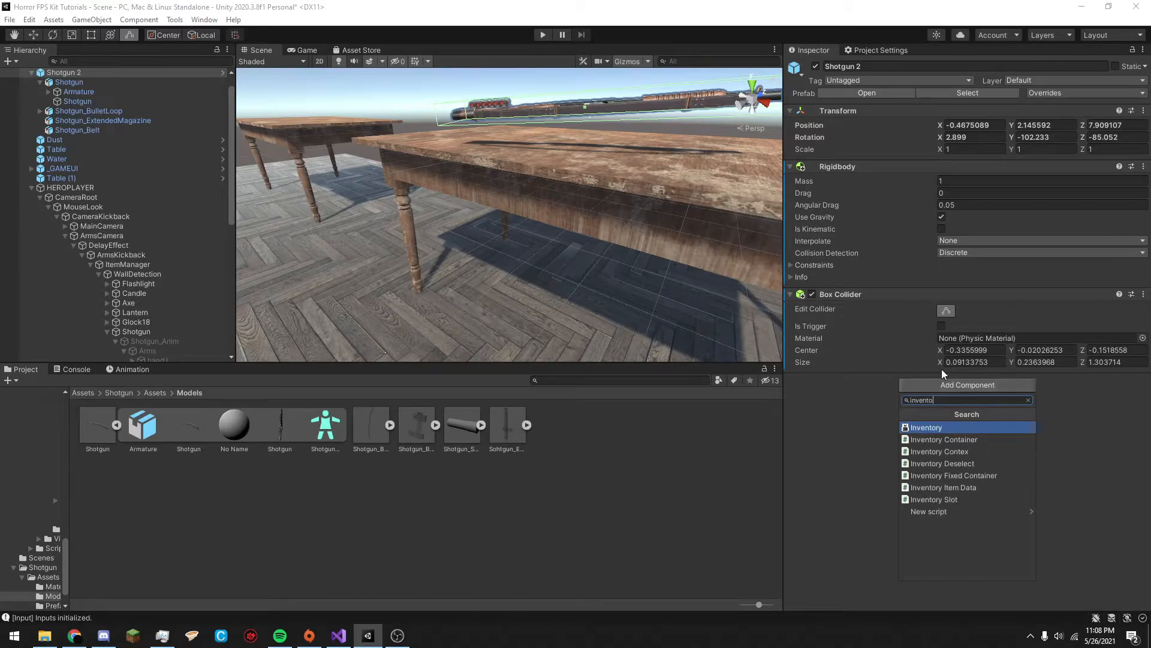
pyautogui.click(873, 452)
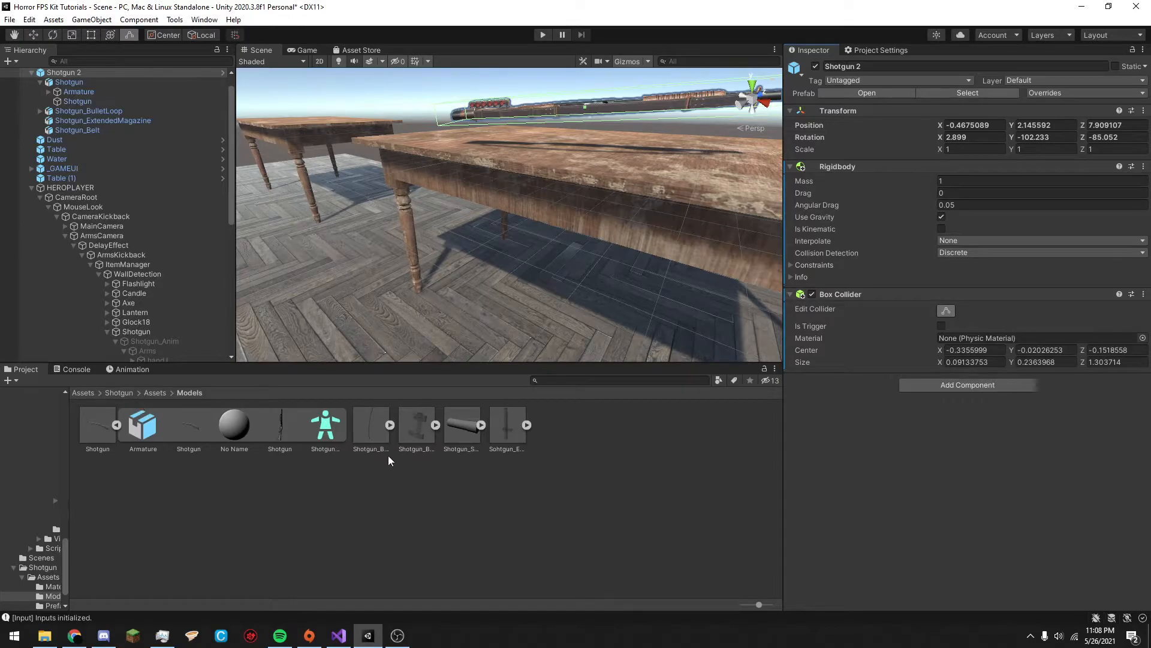
# Open the Prefabs folder under Horror FPS KIT, HFPS Assets, Content in the project assets.
pyautogui.click(118, 391)
pyautogui.click(609, 385)
pyautogui.click(83, 392)
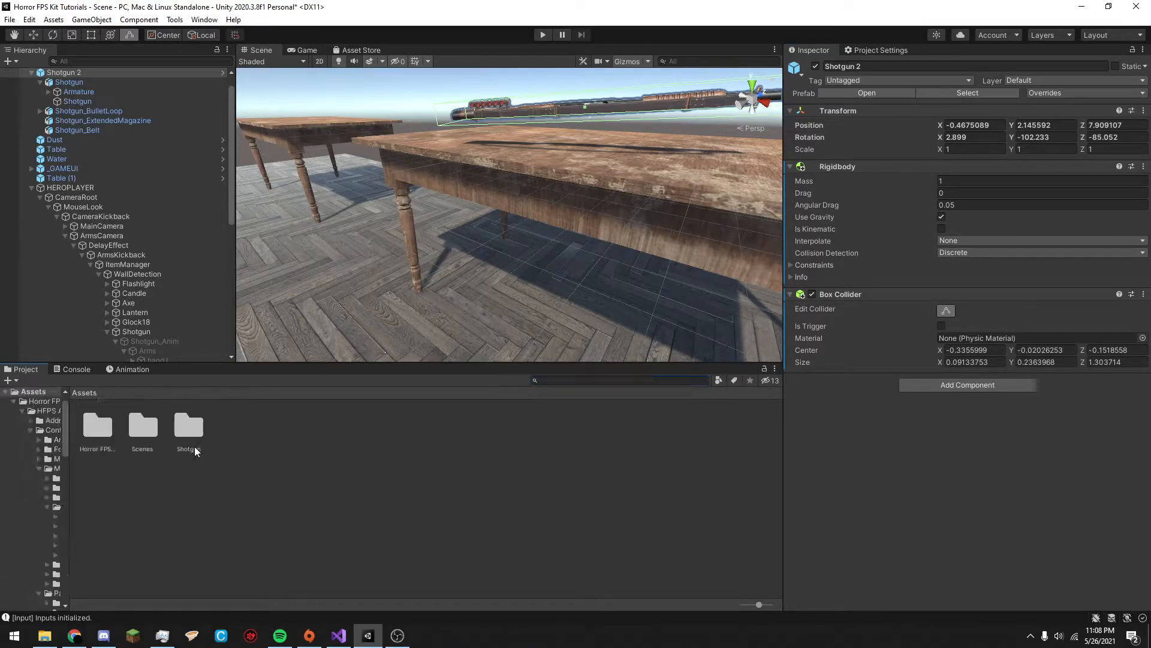
pyautogui.doubleClick(95, 440)
pyautogui.doubleClick(94, 440)
pyautogui.click(103, 432)
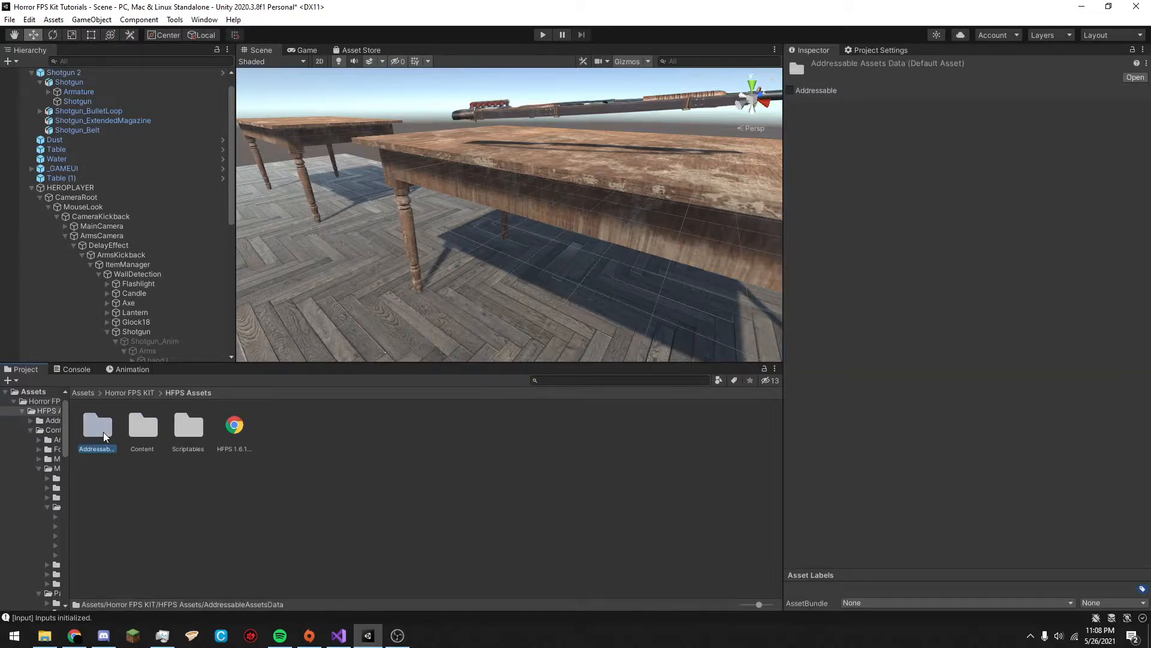
pyautogui.doubleClick(146, 432)
pyautogui.doubleClick(379, 429)
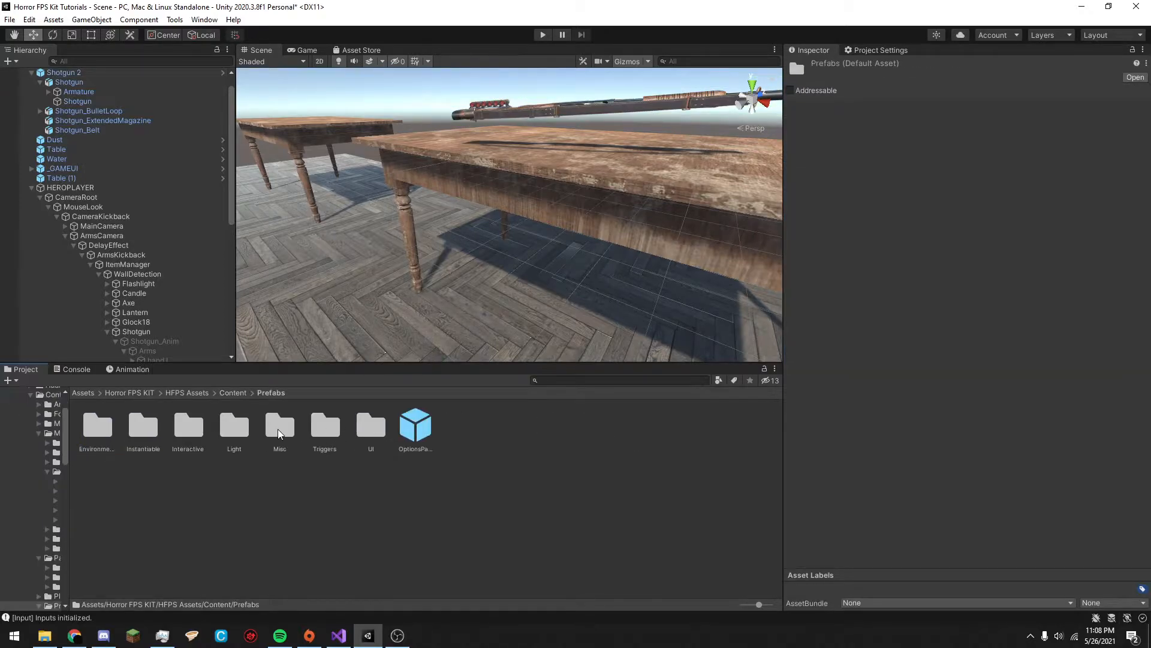
# Look through the Interactive prefabs' Inventory folder, including Item Containers, for a weapon pickup.
pyautogui.click(177, 437)
pyautogui.doubleClick(177, 437)
pyautogui.doubleClick(234, 432)
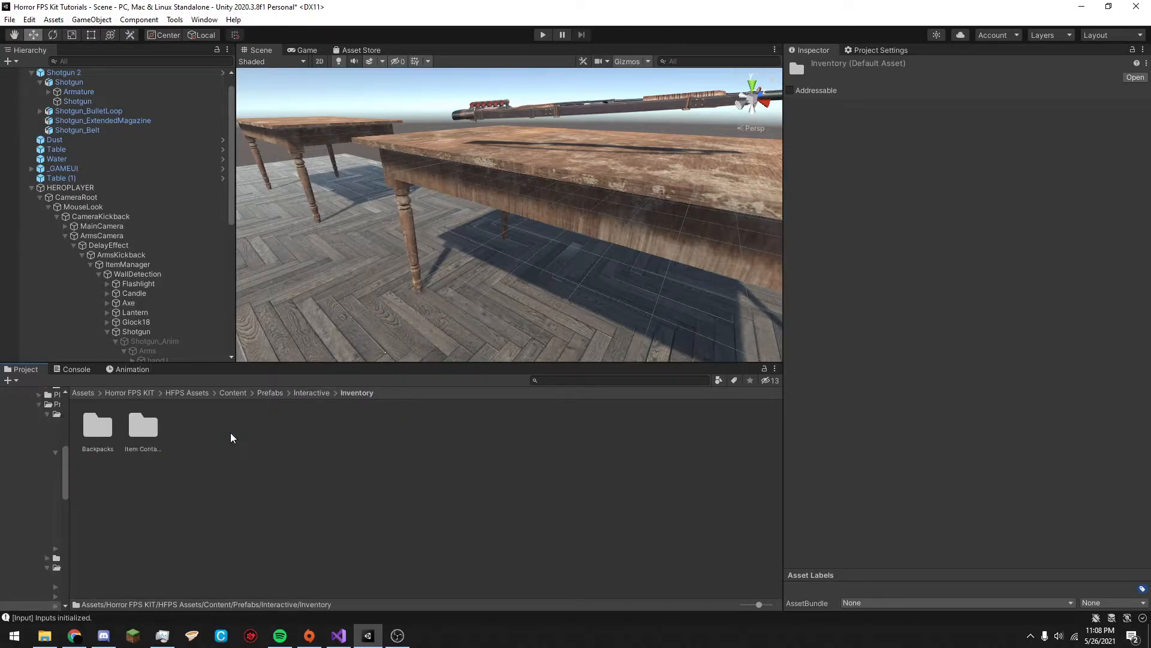
pyautogui.click(149, 433)
pyautogui.doubleClick(150, 433)
pyautogui.click(360, 392)
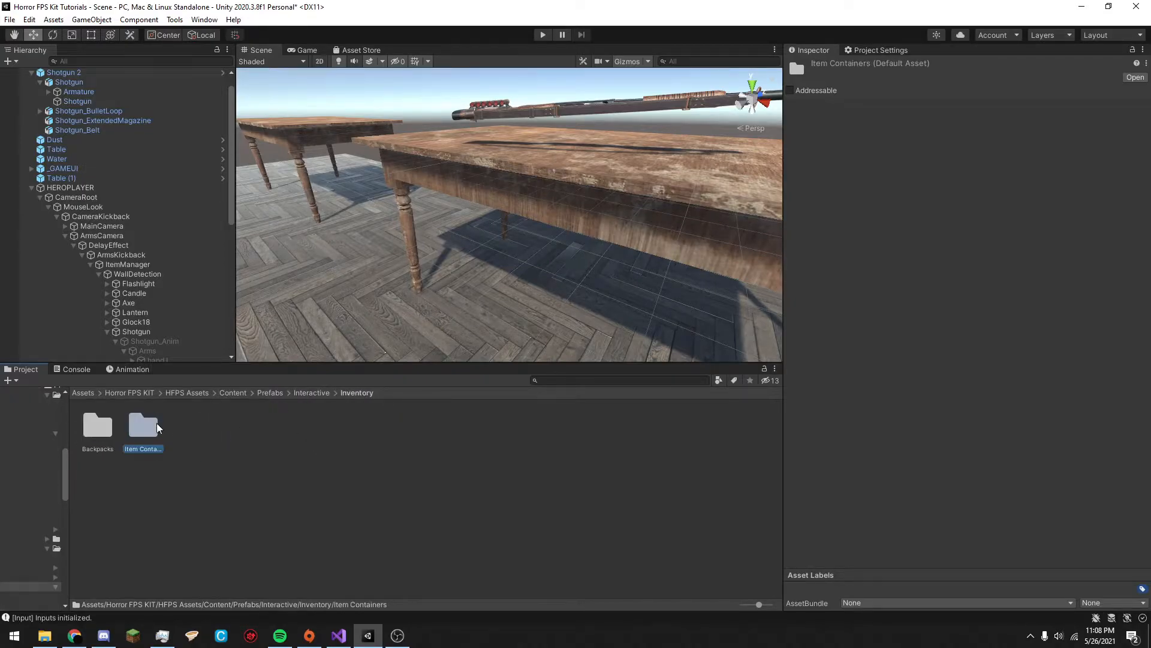
pyautogui.click(317, 393)
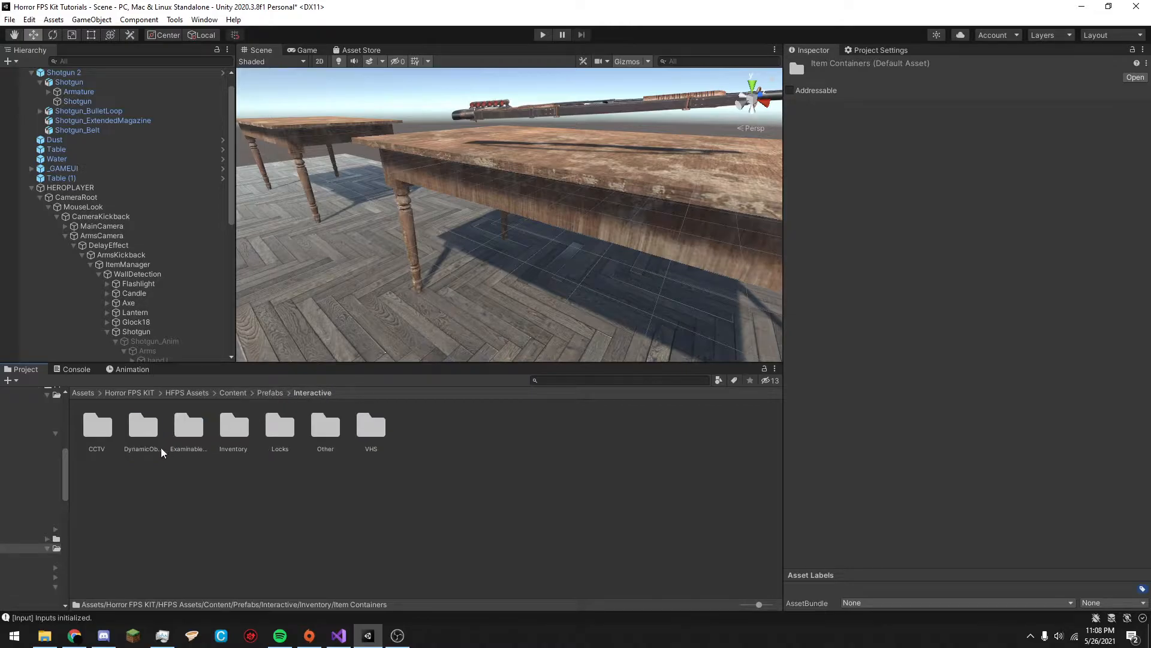
# Check the DynamicObjects, Other and VHS folders of the Interactive prefabs for a shotgun pickup, and return to Prefabs.
pyautogui.doubleClick(142, 427)
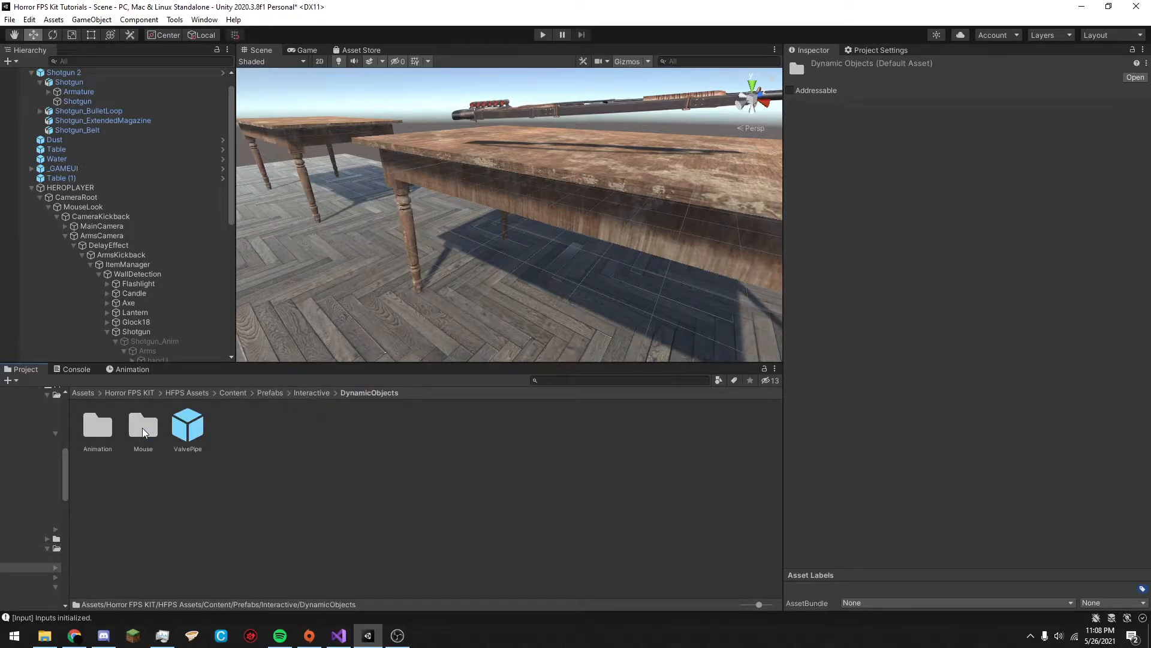
pyautogui.click(312, 393)
pyautogui.doubleClick(325, 427)
pyautogui.click(311, 393)
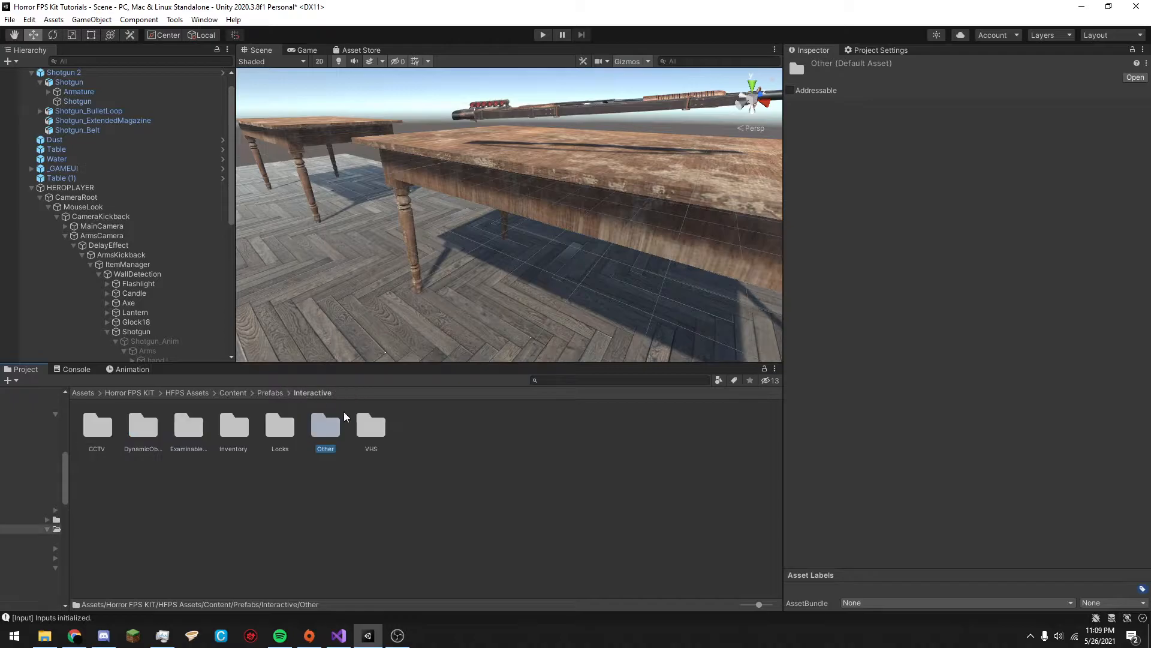
pyautogui.doubleClick(371, 427)
pyautogui.click(312, 392)
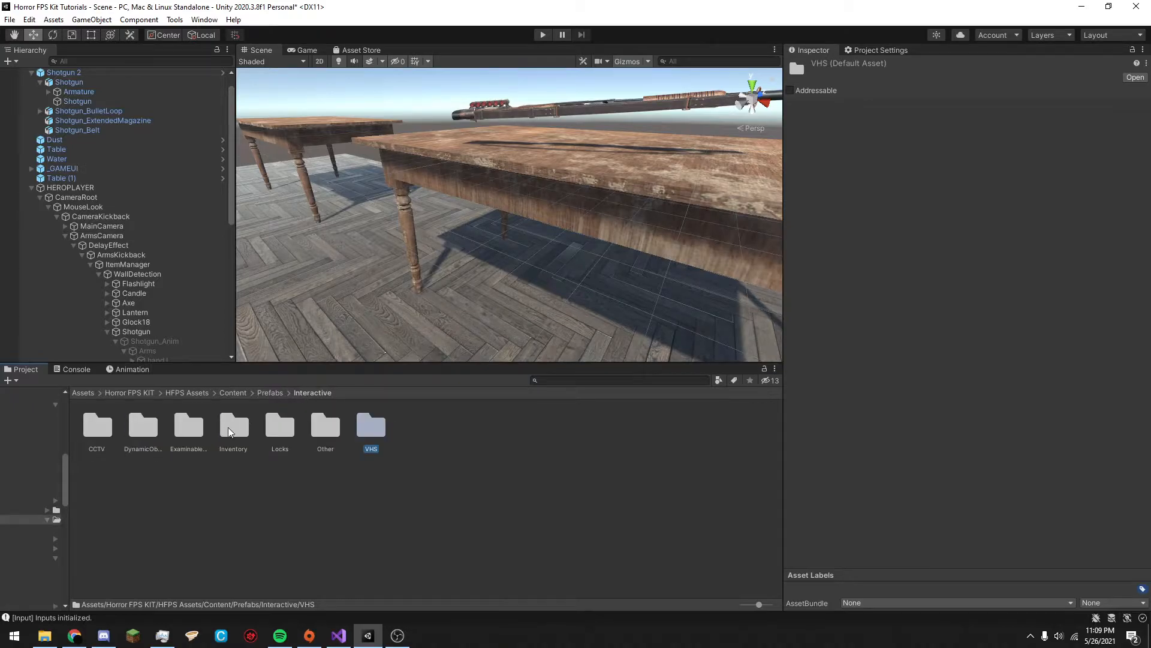
pyautogui.click(264, 394)
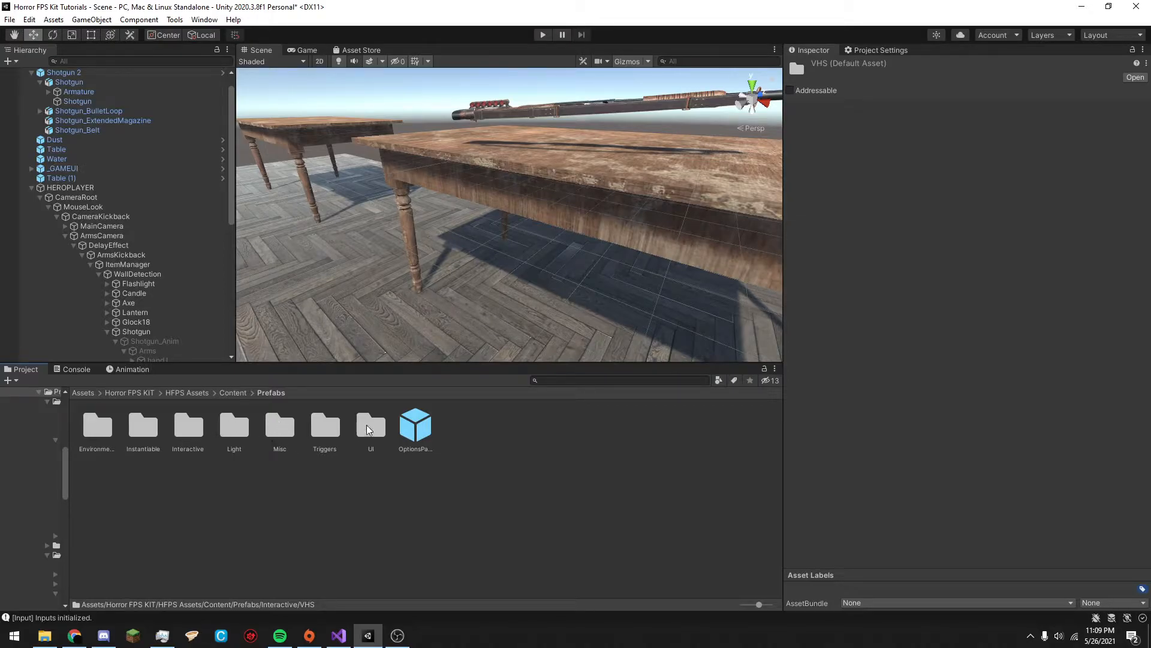
# Check the Misc and Environment prefab folders for a shotgun pickup.
pyautogui.doubleClick(275, 438)
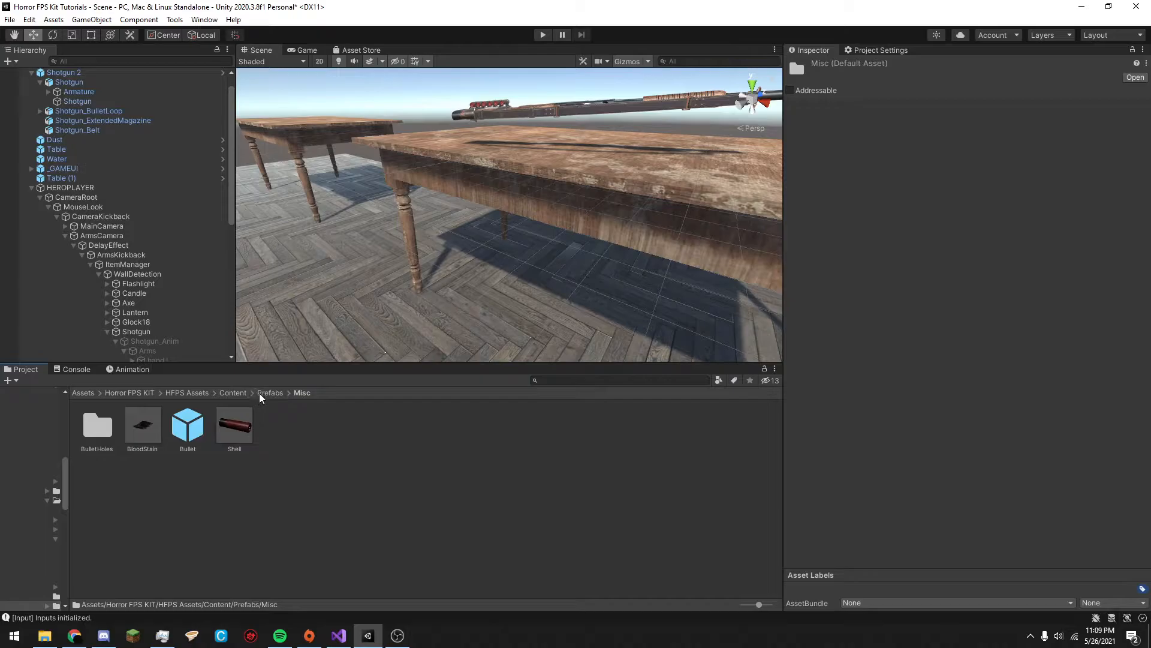
pyautogui.click(260, 393)
pyautogui.doubleClick(108, 423)
pyautogui.click(269, 393)
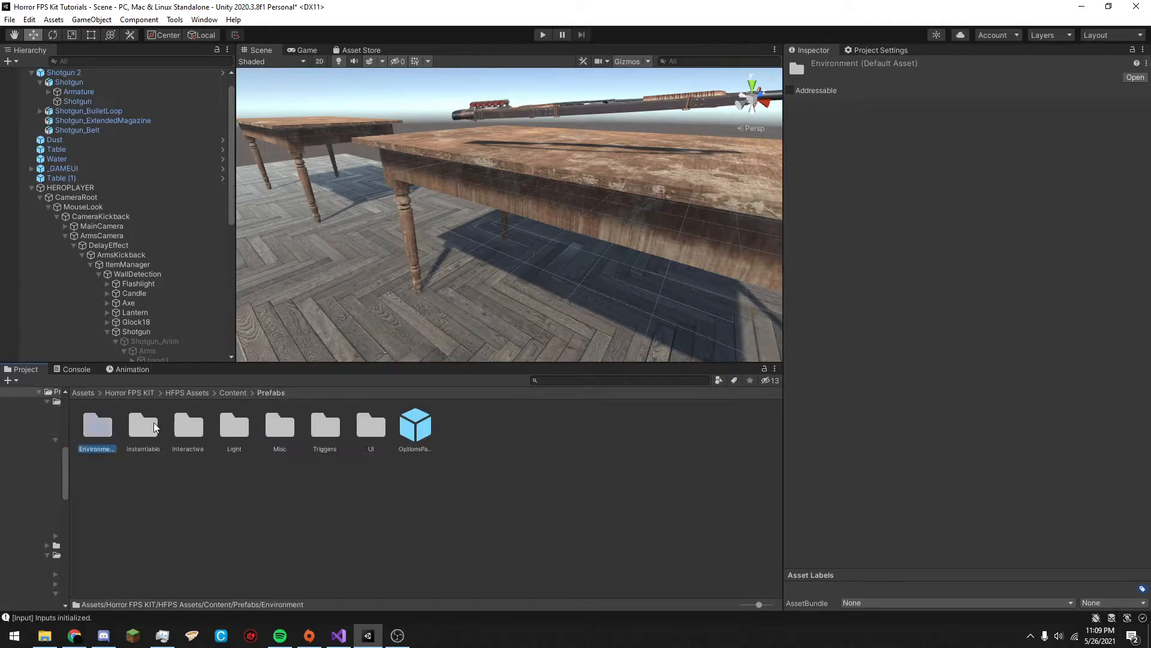
# Browse the Instantiable prefabs' InventoryItems folder, examining its Other and Ammo Items contents.
pyautogui.doubleClick(142, 426)
pyautogui.click(183, 429)
pyautogui.doubleClick(183, 428)
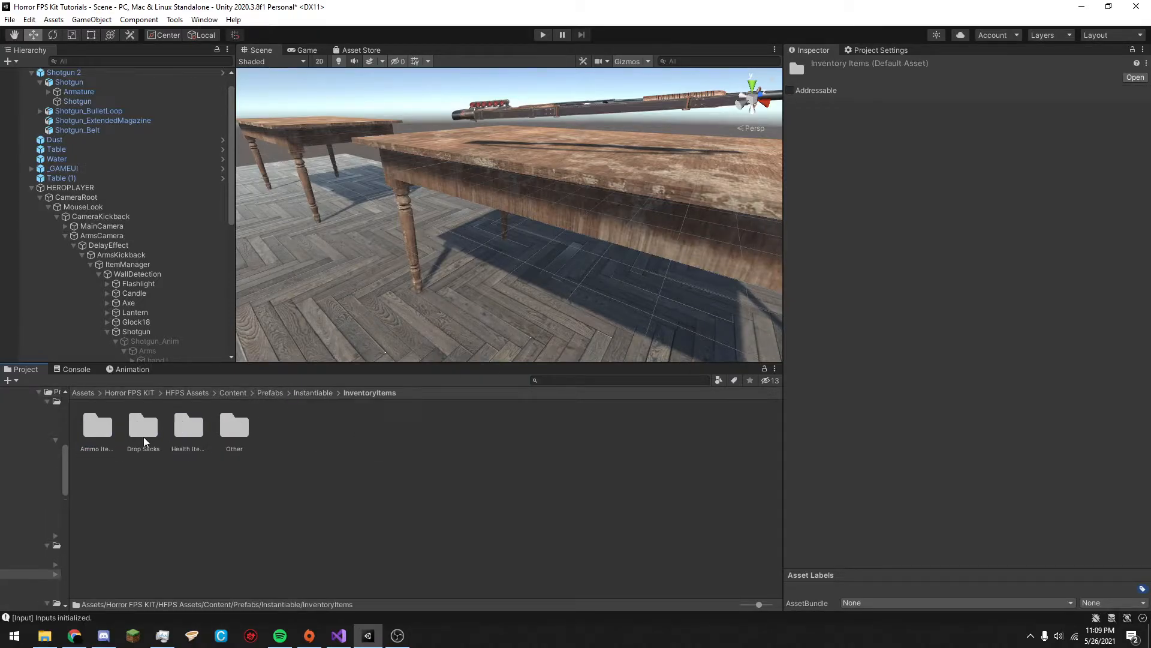
pyautogui.doubleClick(233, 427)
pyautogui.moveTo(473, 271); pyautogui.dragTo(398, 370, button='middle')
pyautogui.moveTo(398, 336); pyautogui.dragTo(492, 312, button='right')
pyautogui.click(367, 395)
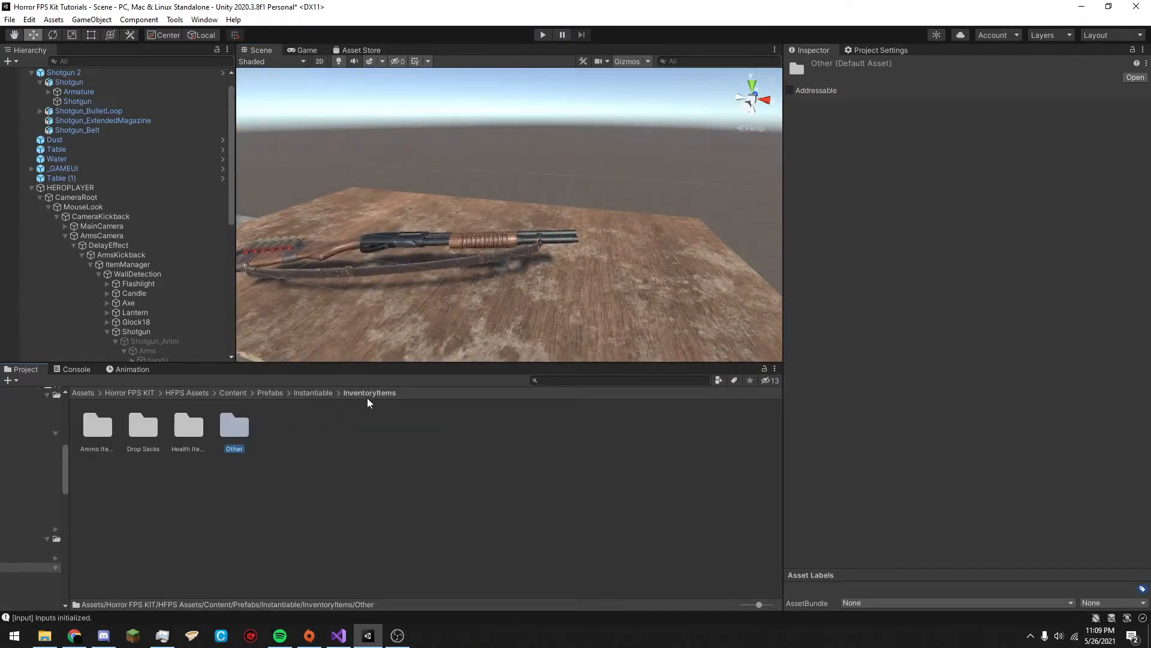
pyautogui.click(202, 438)
pyautogui.click(109, 437)
pyautogui.click(137, 439)
pyautogui.doubleClick(100, 437)
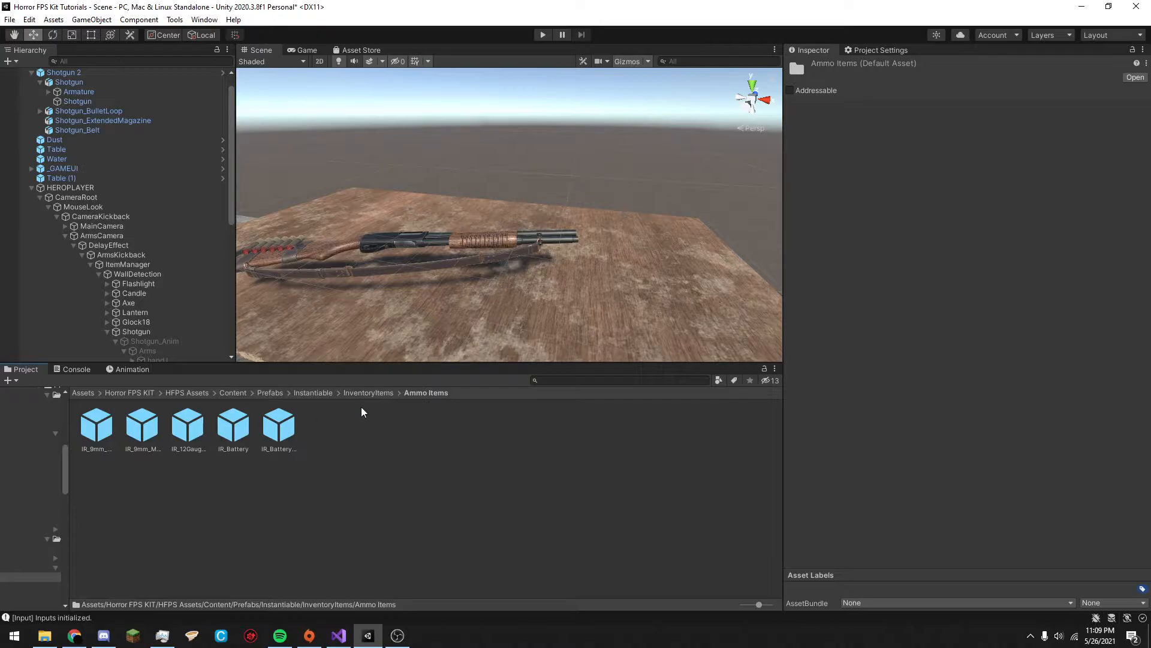
# Examine the Drop Sacks, Health Items and Other folders of InventoryItems, and return to the Prefabs folder.
pyautogui.click(374, 394)
pyautogui.click(143, 427)
pyautogui.doubleClick(143, 427)
pyautogui.click(368, 393)
pyautogui.click(185, 426)
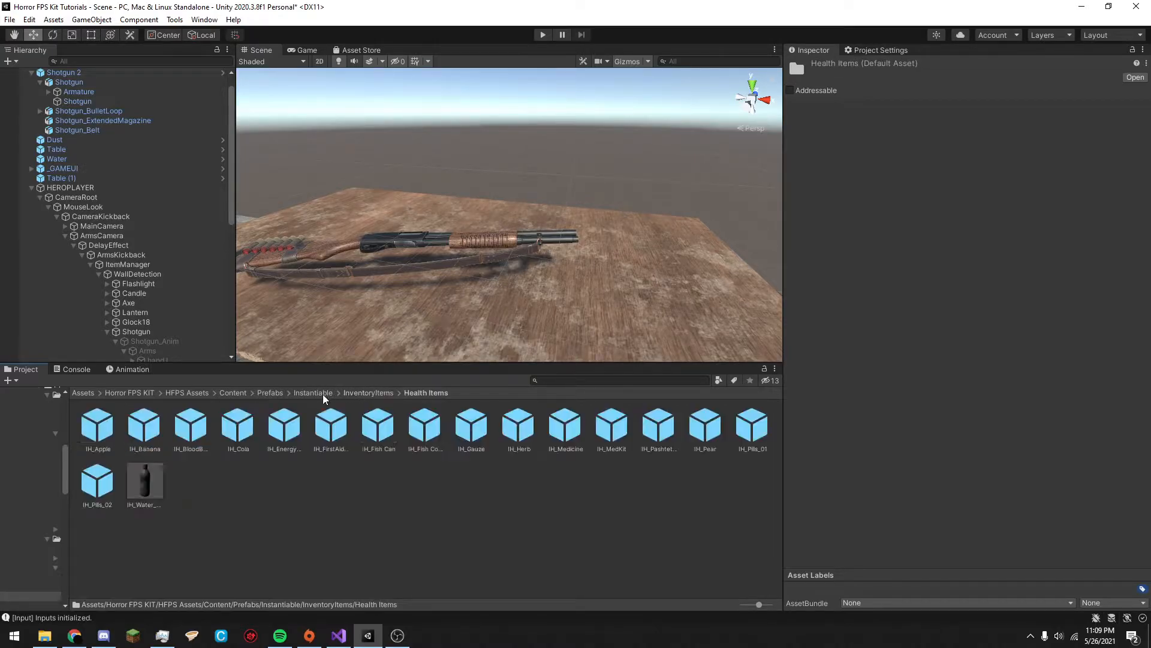
pyautogui.click(355, 395)
pyautogui.doubleClick(229, 444)
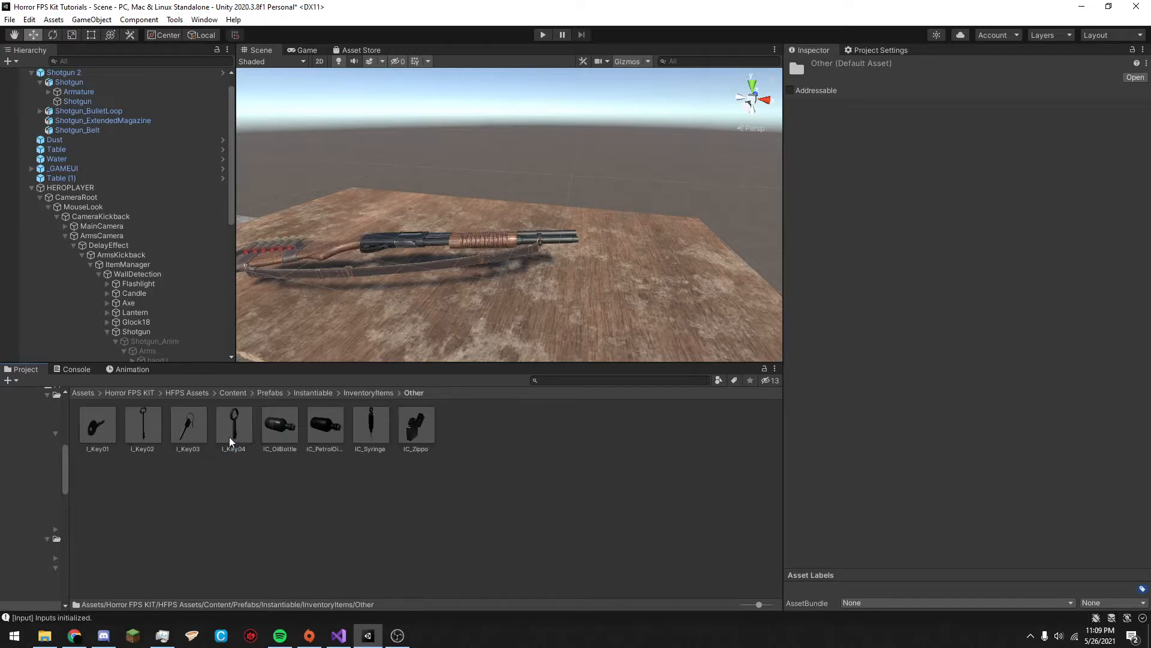
pyautogui.click(366, 393)
pyautogui.click(313, 393)
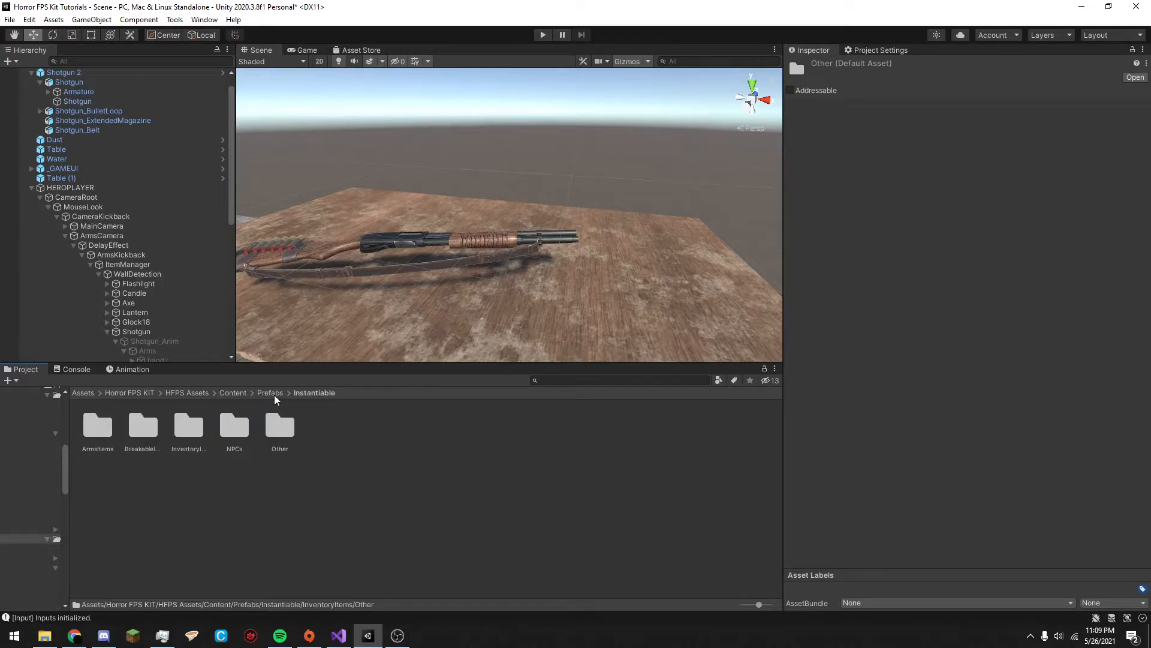
pyautogui.click(271, 393)
# Search the project assets for "shotgun" and locate the Shotgun_Prop model in its Arms_Shotgun folder.
pyautogui.click(559, 381)
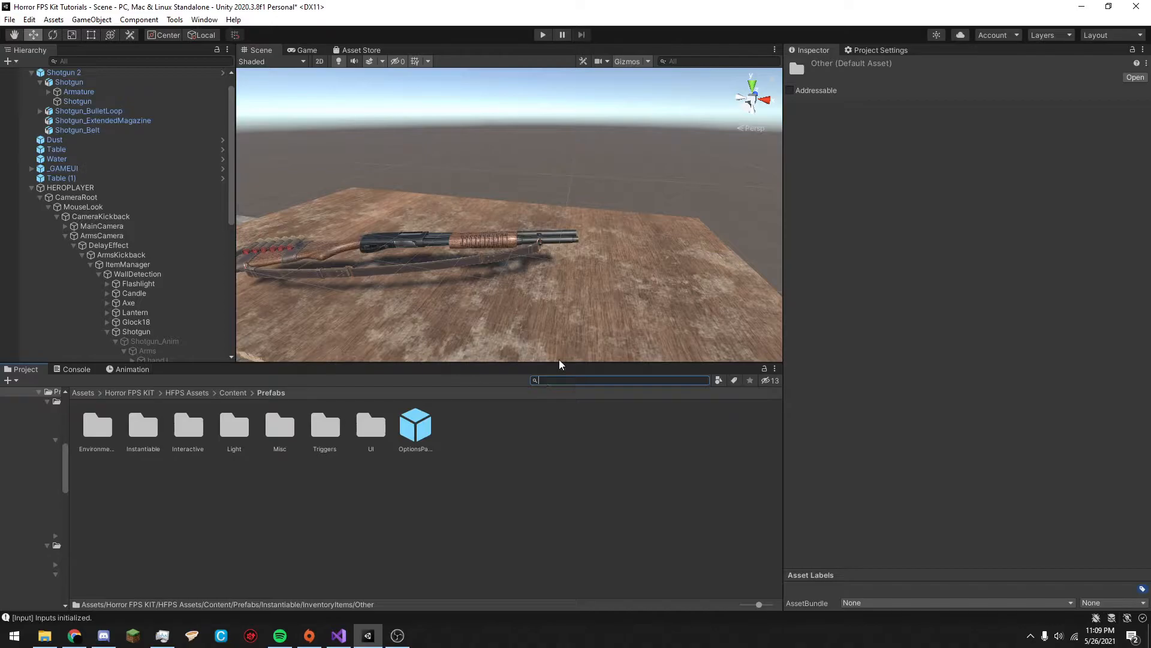
pyautogui.write('shotgun')
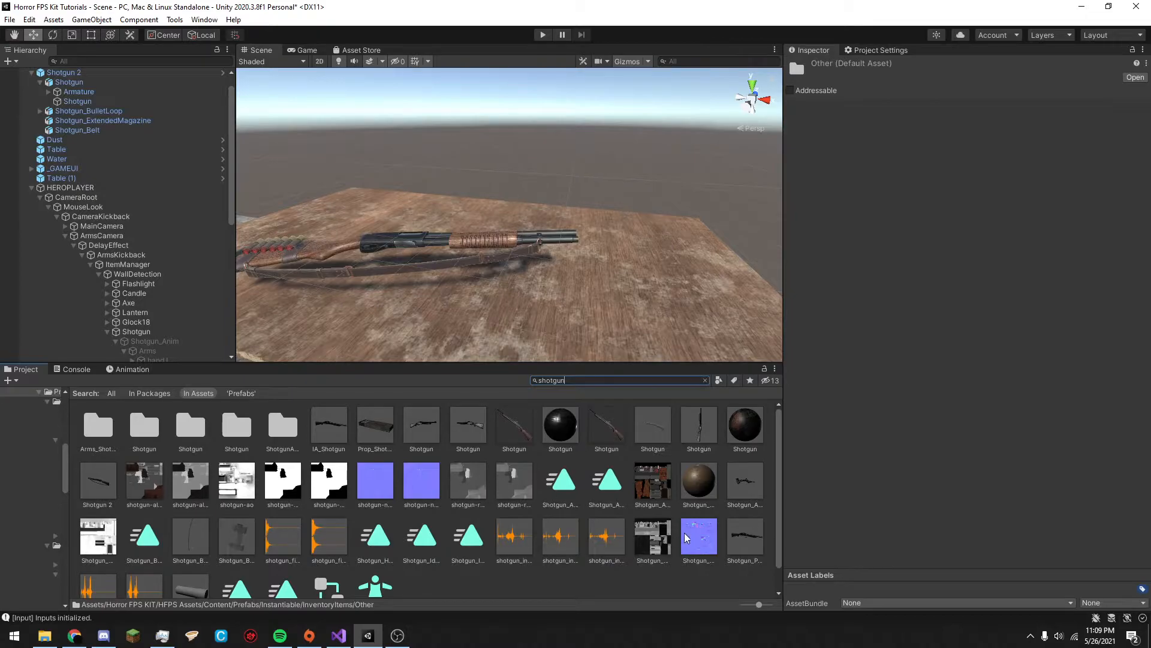
pyautogui.click(747, 540)
pyautogui.click(705, 380)
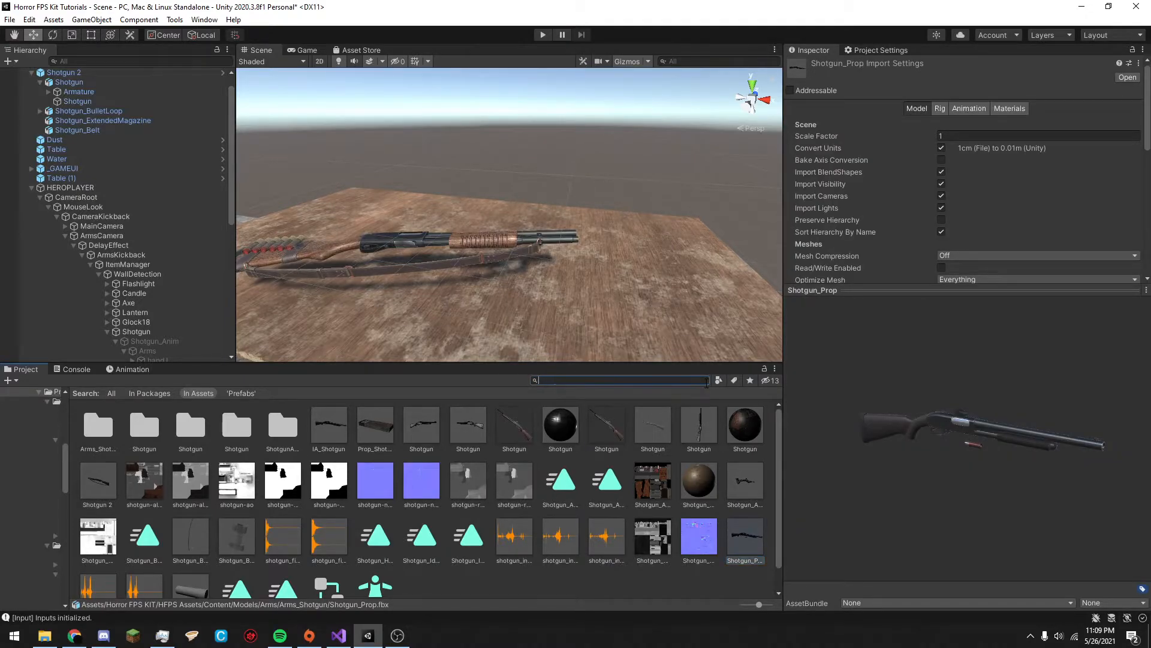
# Place the Shotgun_Prop model on the table beside Shotgun 2 and select its Shotgun child mesh.
pyautogui.moveTo(439, 296); pyautogui.dragTo(441, 297)
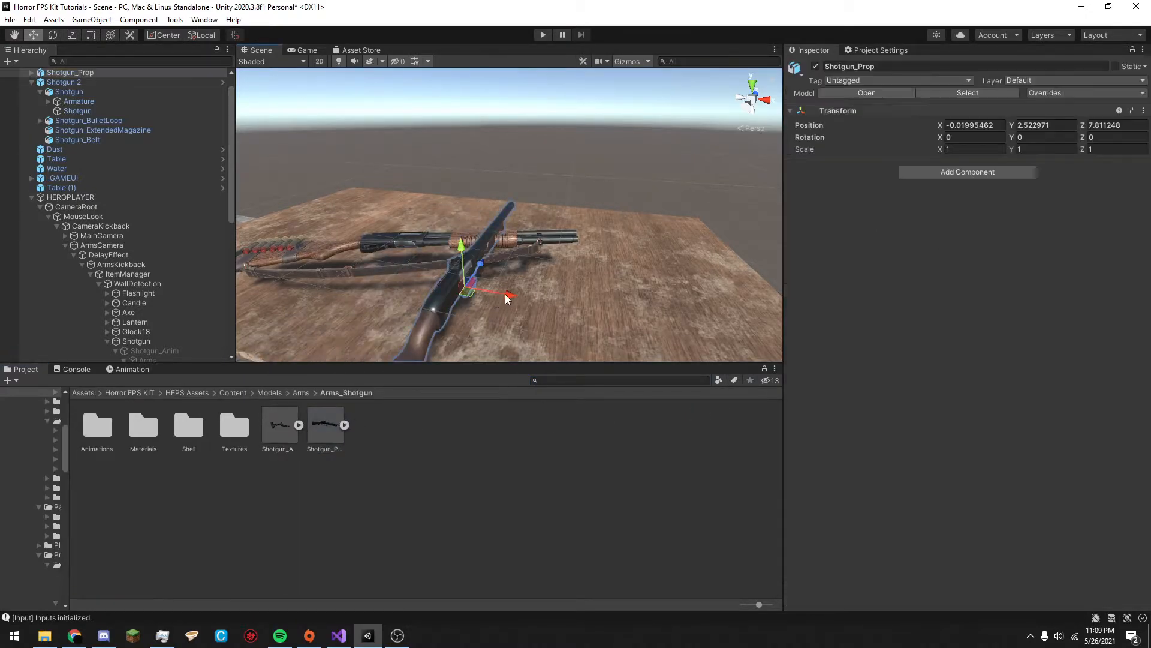
pyautogui.click(62, 82)
pyautogui.click(66, 92)
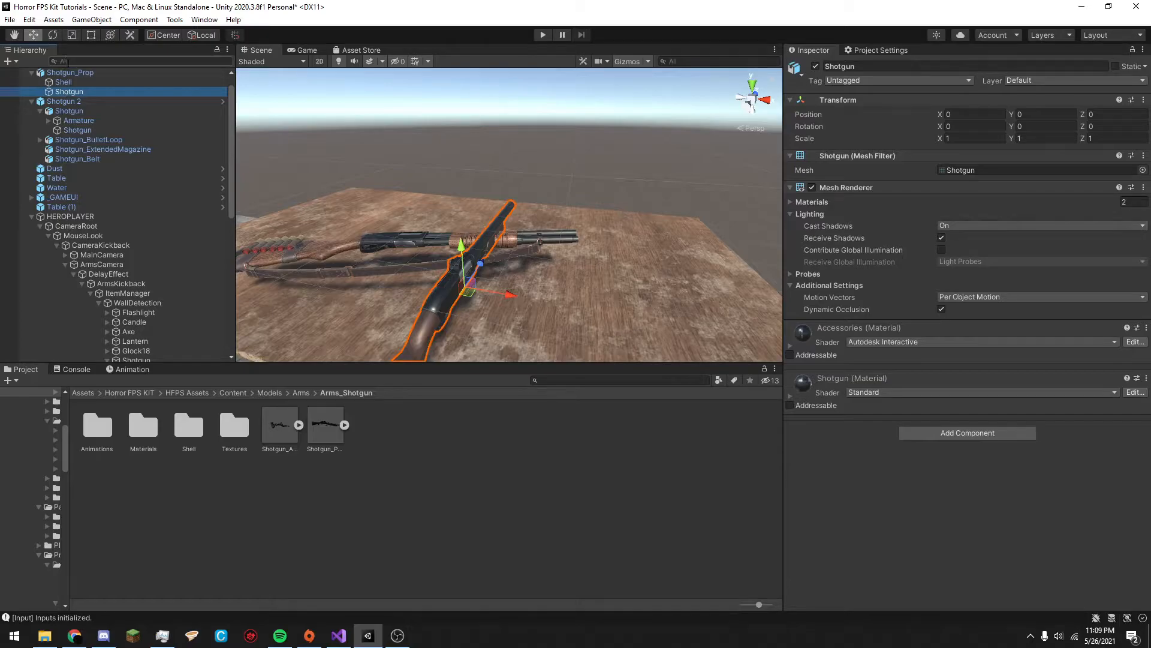
# Delete the Shotgun_Prop object and place the IA_Shotgun prefab, found by searching the assets for "shotgun", on the table in the scene.
pyautogui.click(69, 73)
pyautogui.press('Delete')
pyautogui.click(566, 380)
pyautogui.write('shotgun')
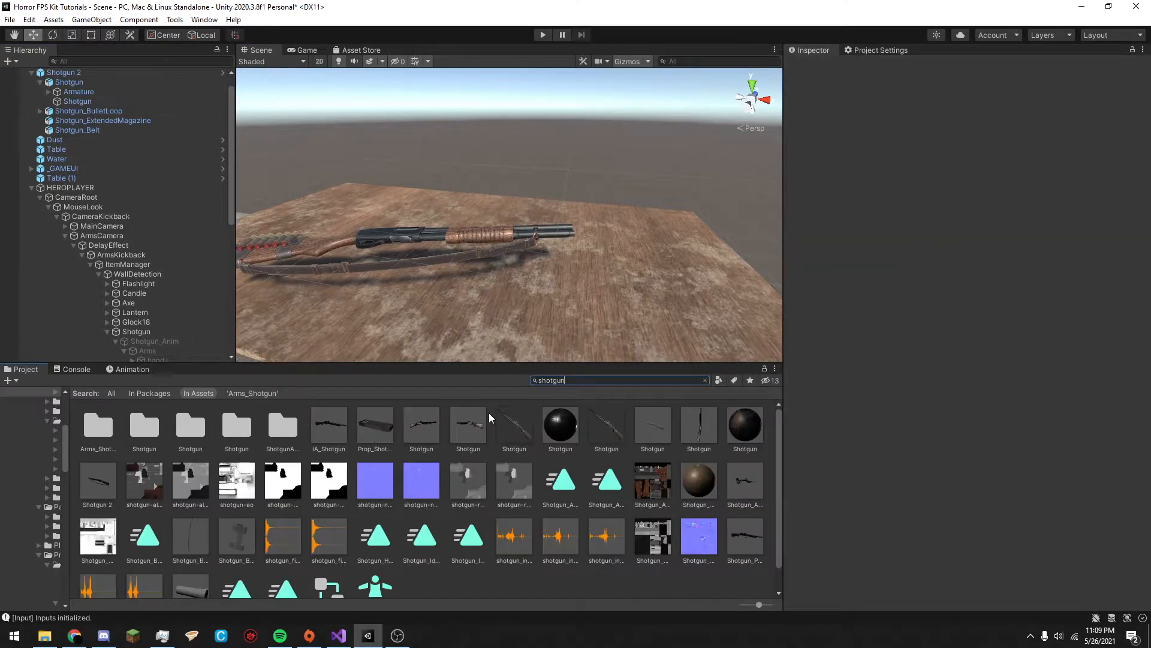
pyautogui.click(327, 415)
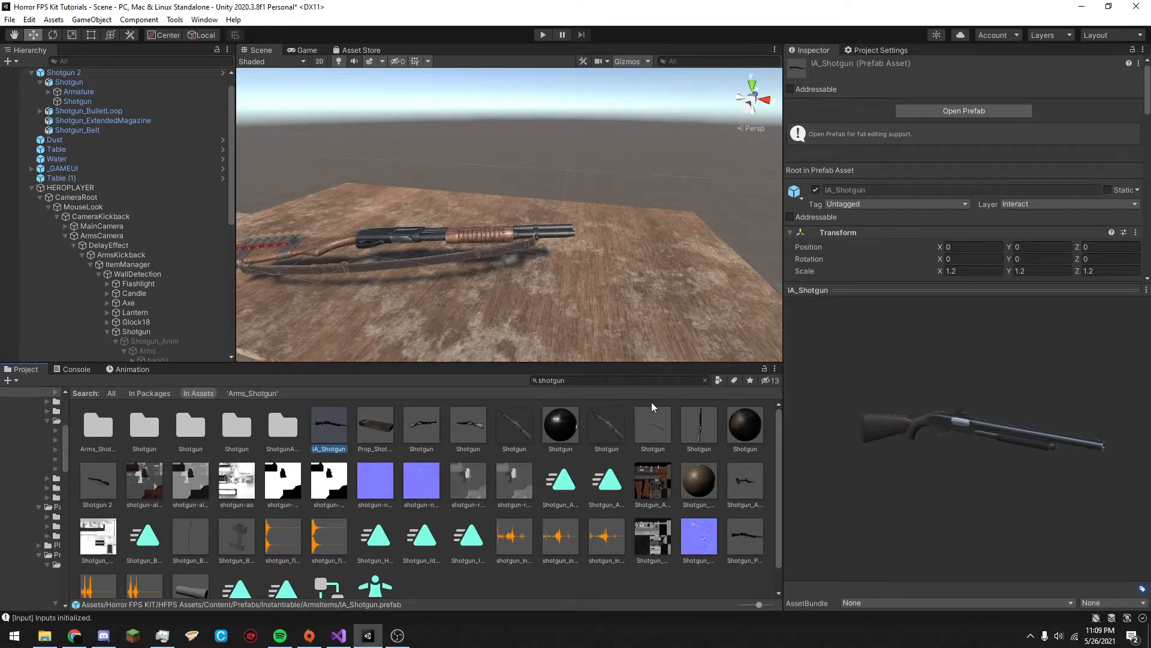
pyautogui.click(705, 380)
pyautogui.moveTo(326, 427); pyautogui.dragTo(438, 303)
# Copy the Interactive Item (Script) component from the placed IA_Shotgun object.
pyautogui.scroll(-5, 854, 344)
pyautogui.rightClick(864, 442)
pyautogui.click(913, 532)
pyautogui.scroll(-3, 905, 503)
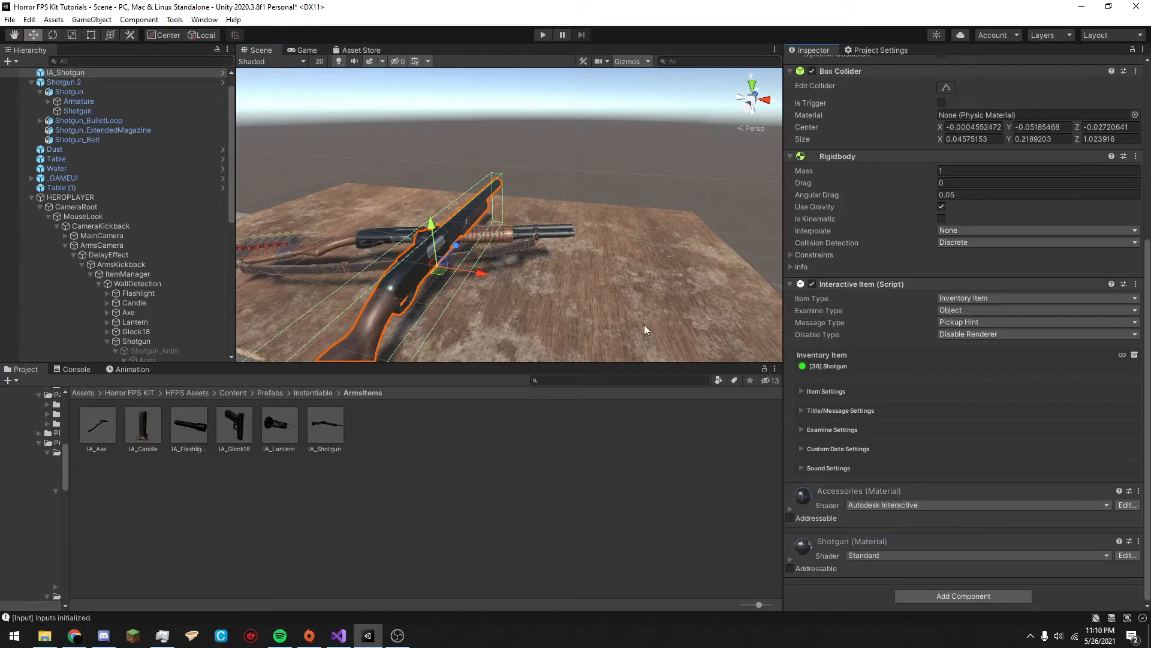
# Delete the placed IA_Shotgun object and paste the copied Interactive Item component as new onto Shotgun 2.
pyautogui.press('f')
pyautogui.press('Delete')
pyautogui.click(498, 264)
pyautogui.rightClick(838, 167)
pyautogui.click(905, 286)
# Set the layer of Shotgun 2 and all its child objects to Interact.
pyautogui.click(1059, 80)
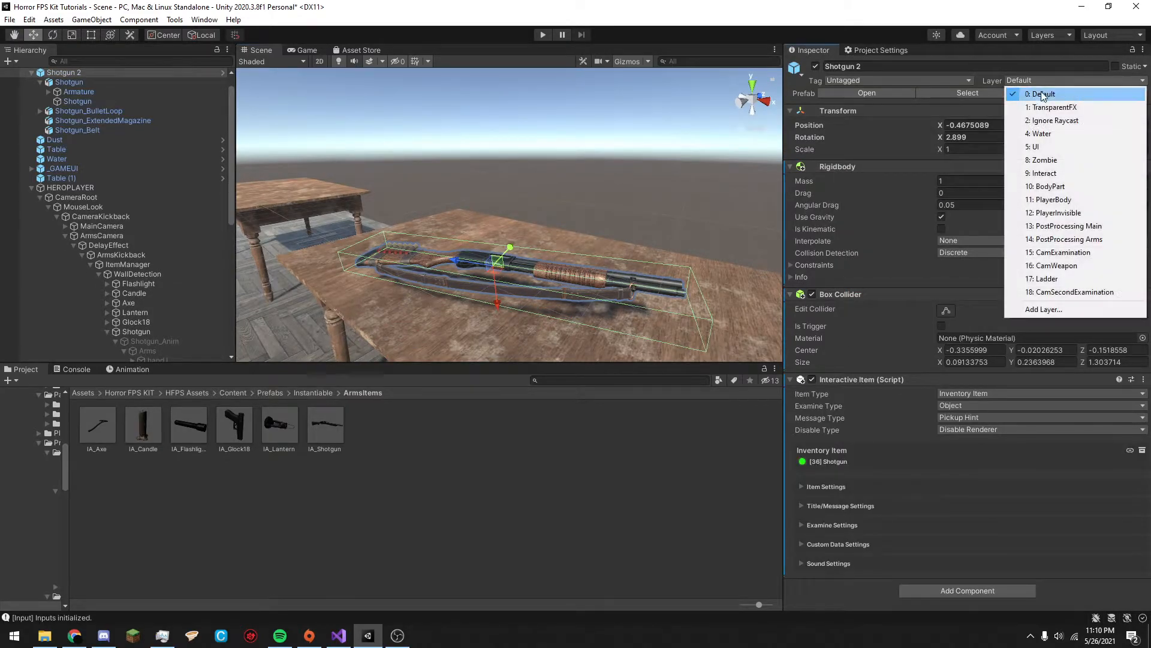
pyautogui.click(1043, 174)
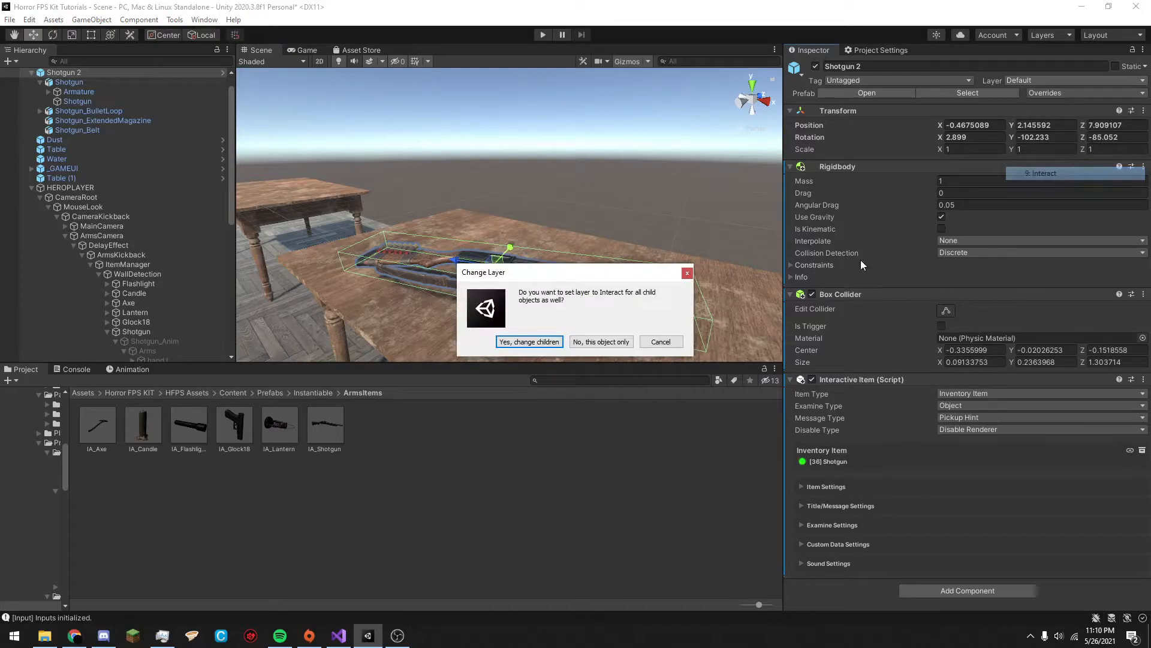
pyautogui.click(531, 347)
# Review the Item Settings and Title/Message Settings of Shotgun 2's Interactive Item, including its message tips.
pyautogui.click(826, 486)
pyautogui.scroll(-2, 852, 459)
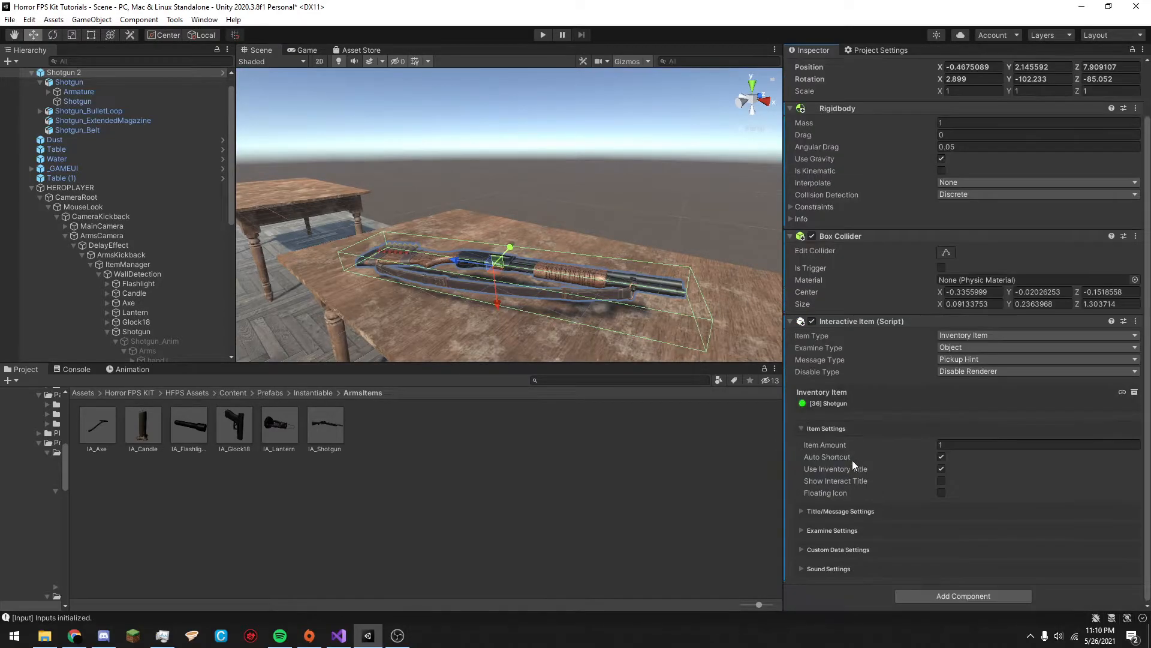
pyautogui.click(840, 512)
pyautogui.scroll(-1, 848, 517)
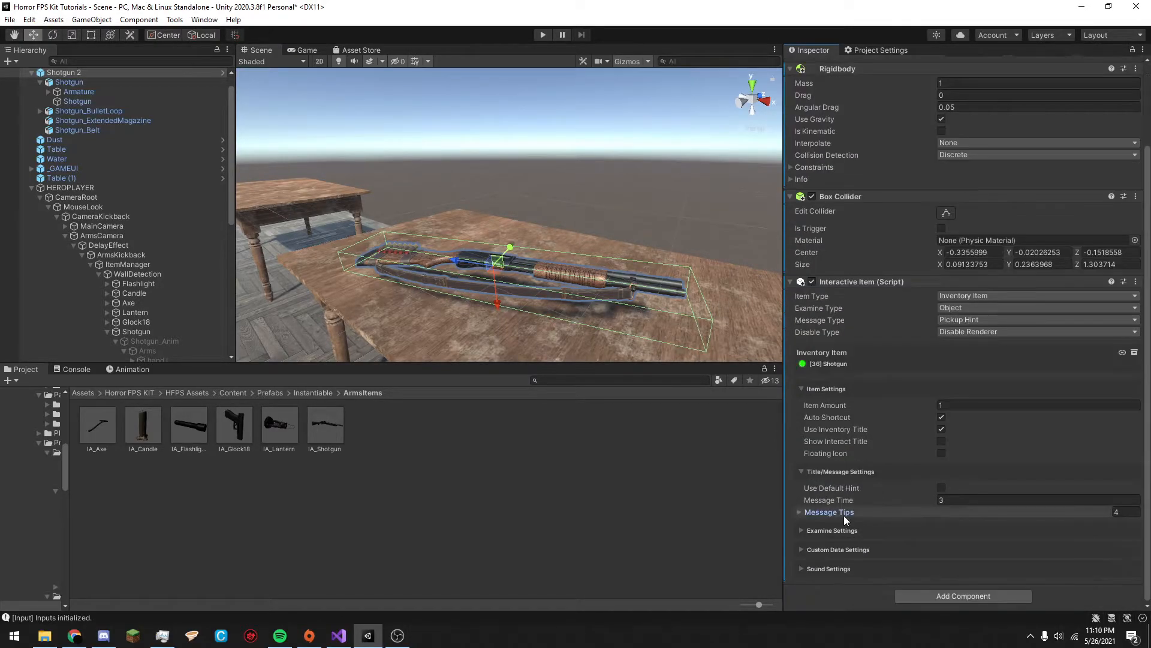
pyautogui.click(842, 513)
pyautogui.click(814, 388)
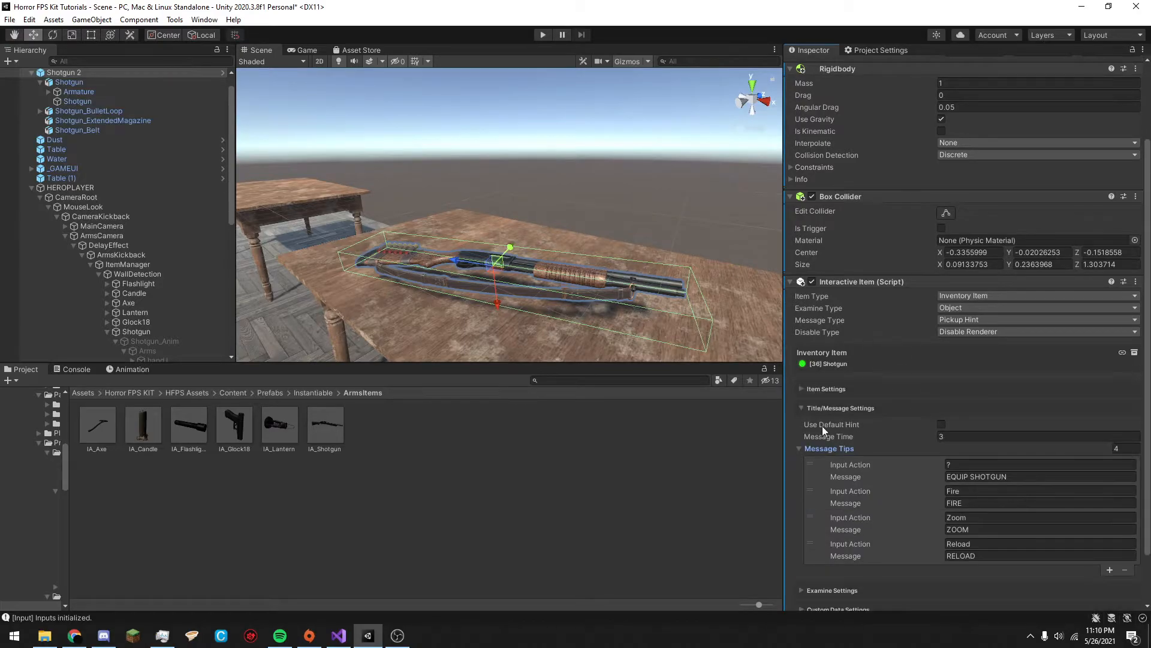
pyautogui.click(833, 407)
# Replace the contents of the IA_Shotgun prefab in the ArmsItems folder with the Shotgun 2 object.
pyautogui.moveTo(63, 72); pyautogui.dragTo(326, 426)
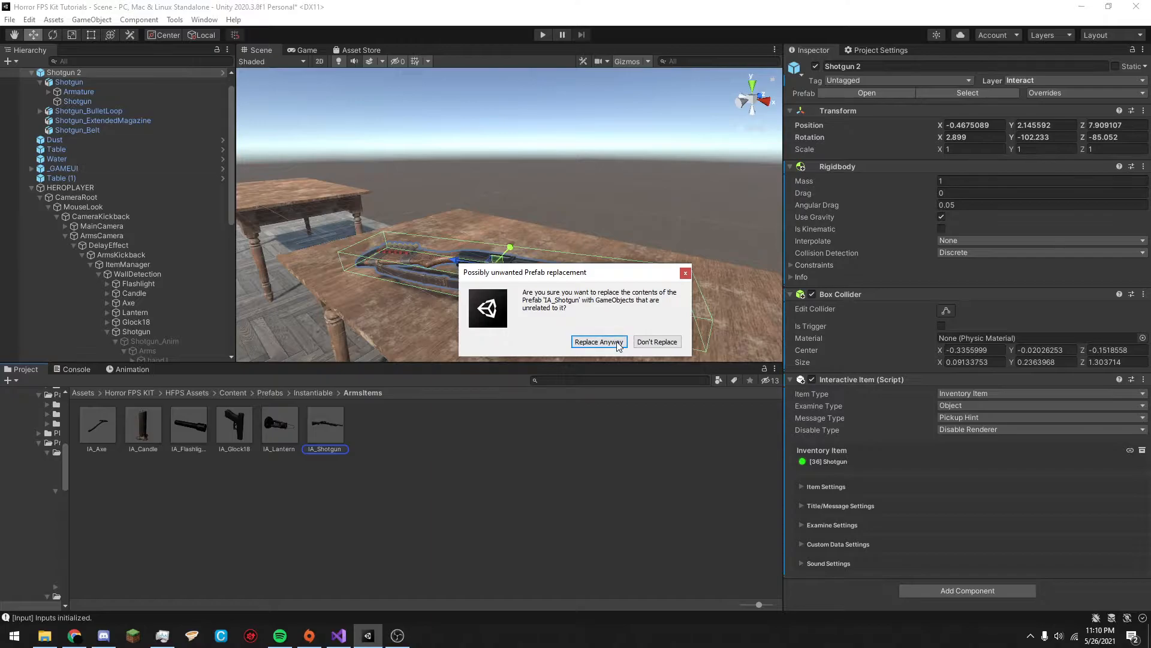
pyautogui.click(598, 341)
pyautogui.click(547, 342)
# Play-test the game by picking up the shotgun from the table and firing it, and stop play mode.
pyautogui.click(306, 50)
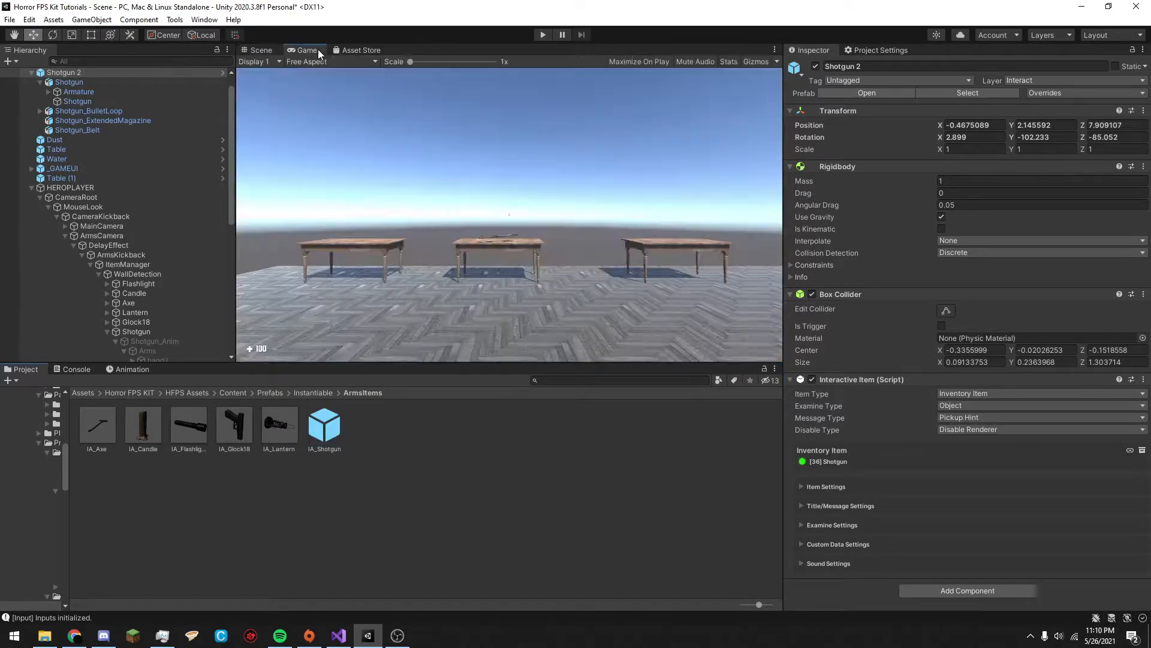
pyautogui.click(544, 35)
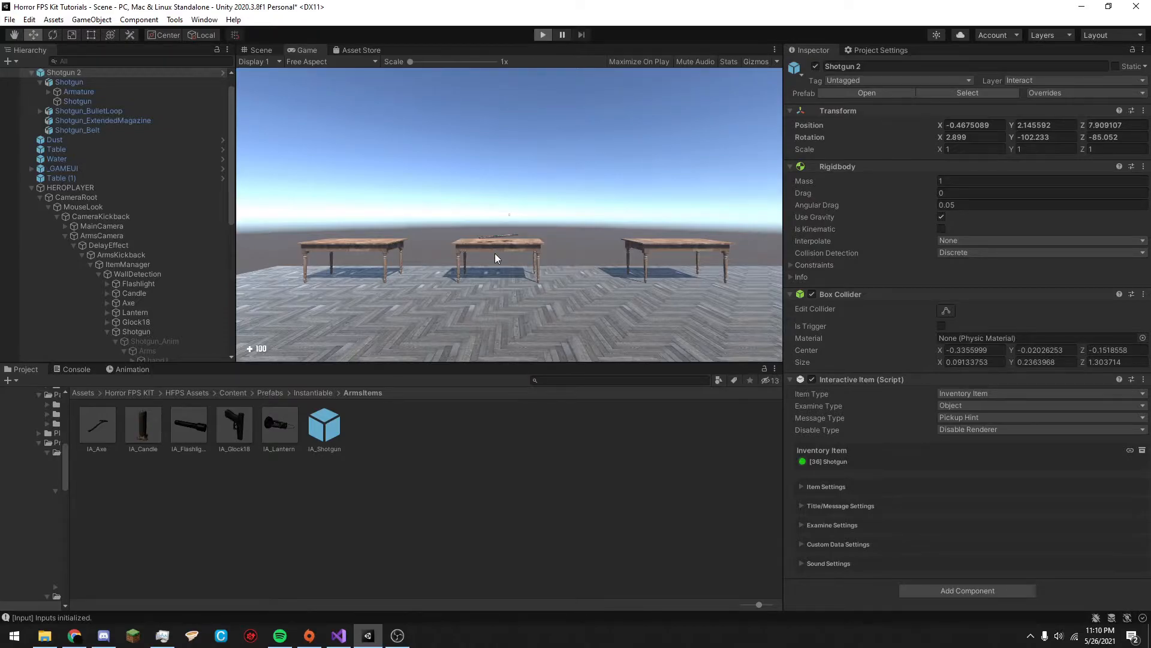
pyautogui.press('w')
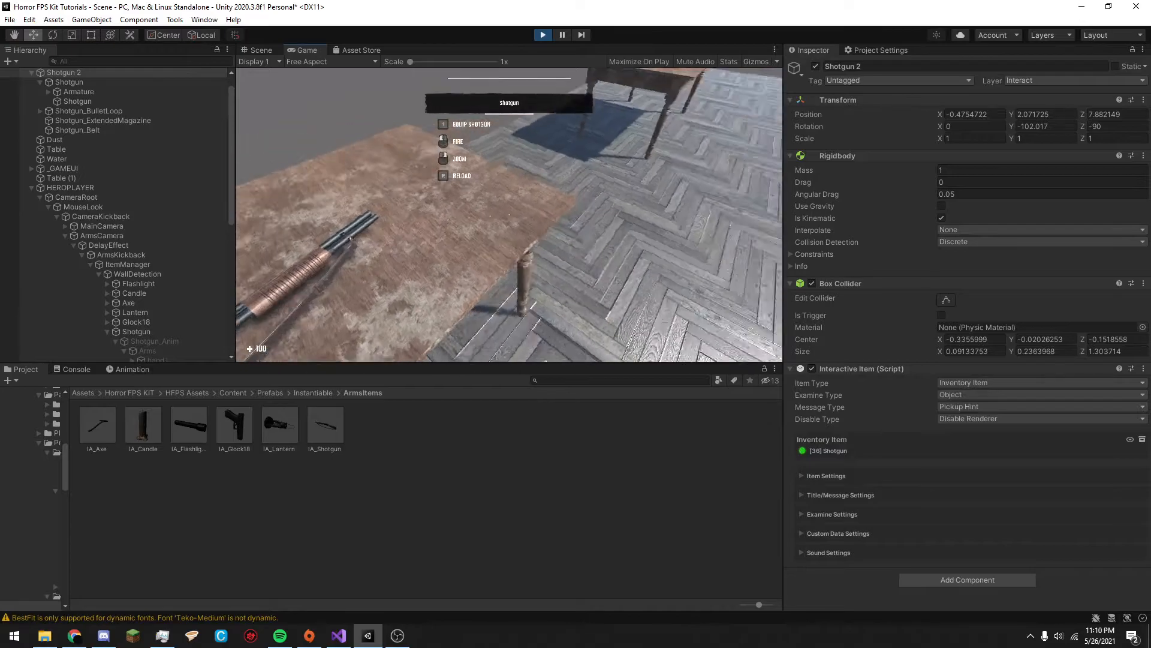
pyautogui.press('e')
pyautogui.press('w')
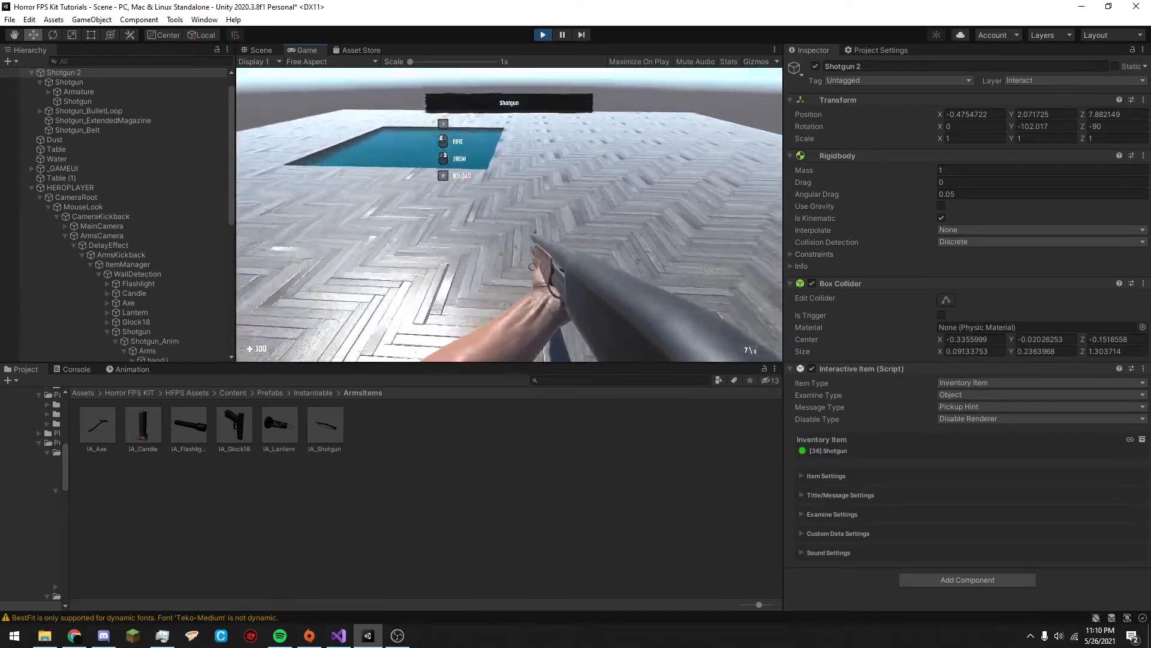
pyautogui.click(903, 308)
pyautogui.click(755, 249)
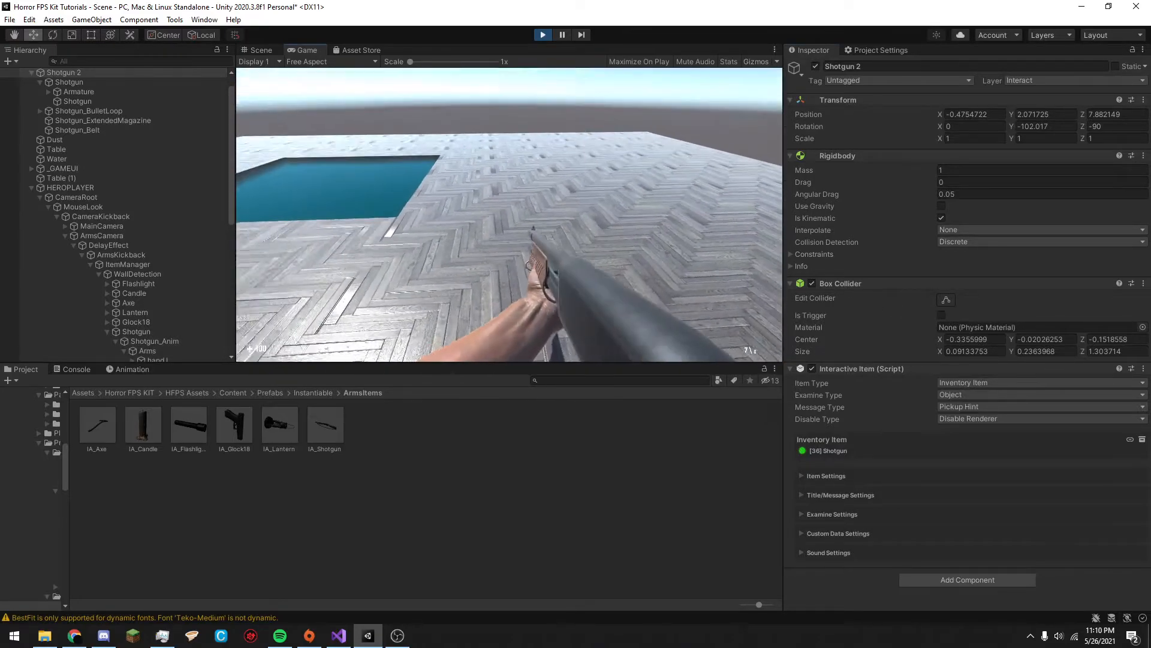
pyautogui.press('w')
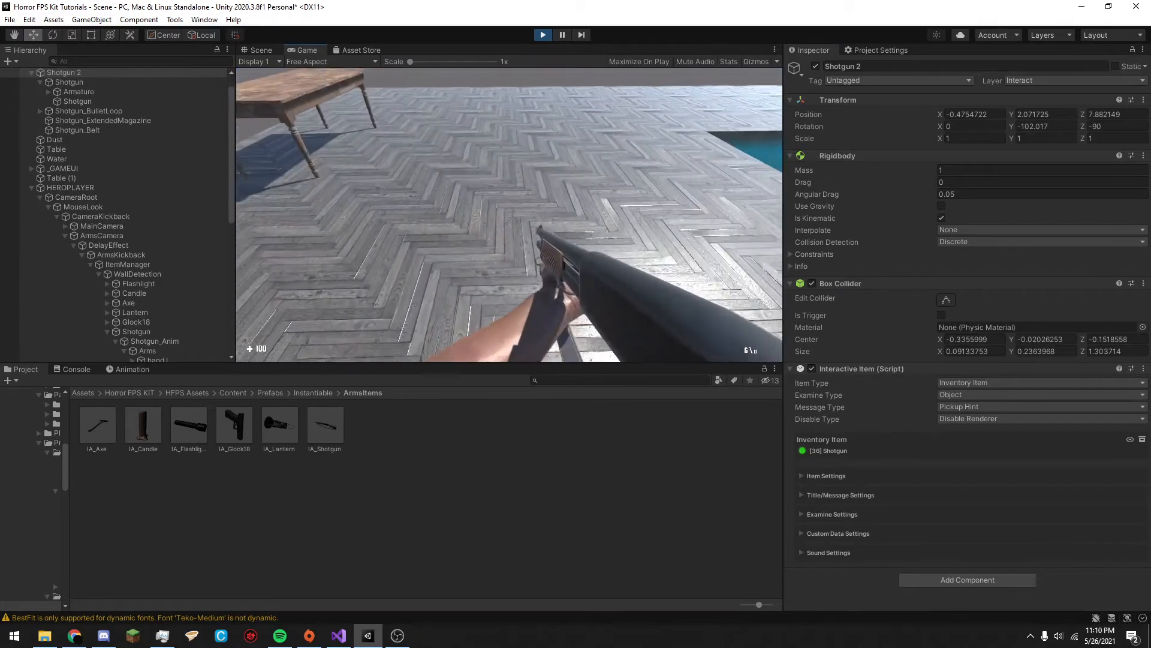
pyautogui.click(509, 214)
pyautogui.press('Escape')
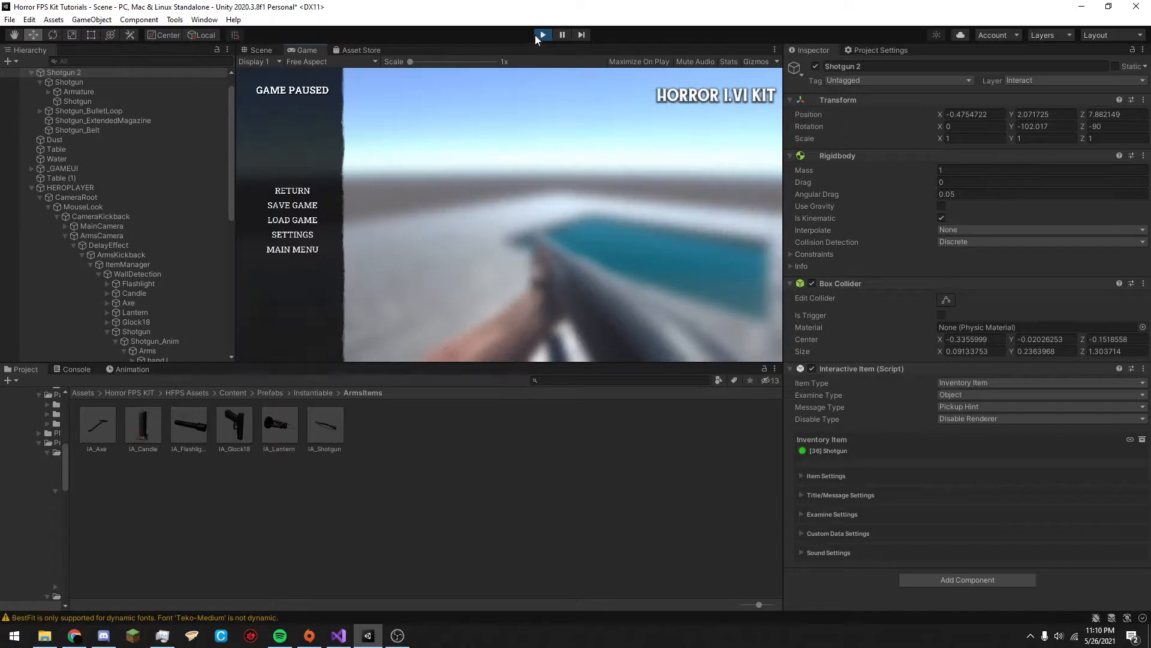
pyautogui.click(543, 35)
# Activate the Shotgun_Anim object under the player's Shotgun item and select the held shotgun's mesh in the scene.
pyautogui.press('f')
pyautogui.scroll(-5, 498, 252)
pyautogui.scroll(-5, 145, 262)
pyautogui.click(153, 162)
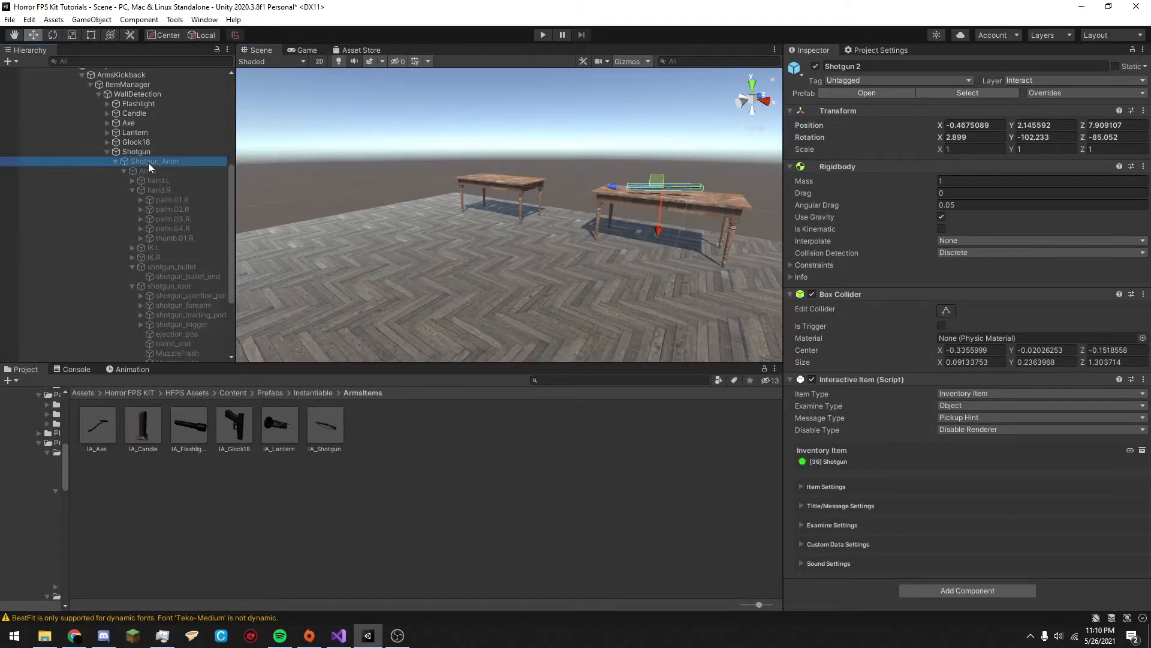
pyautogui.press('f')
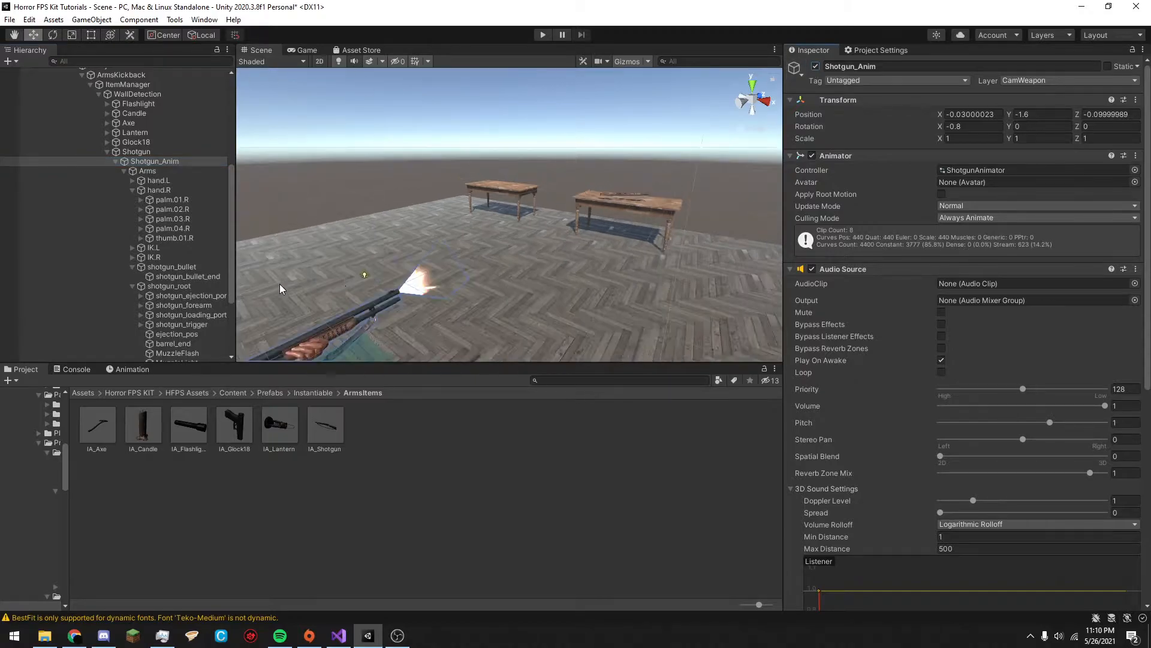
pyautogui.scroll(2, 202, 242)
pyautogui.click(203, 244)
pyautogui.press('f')
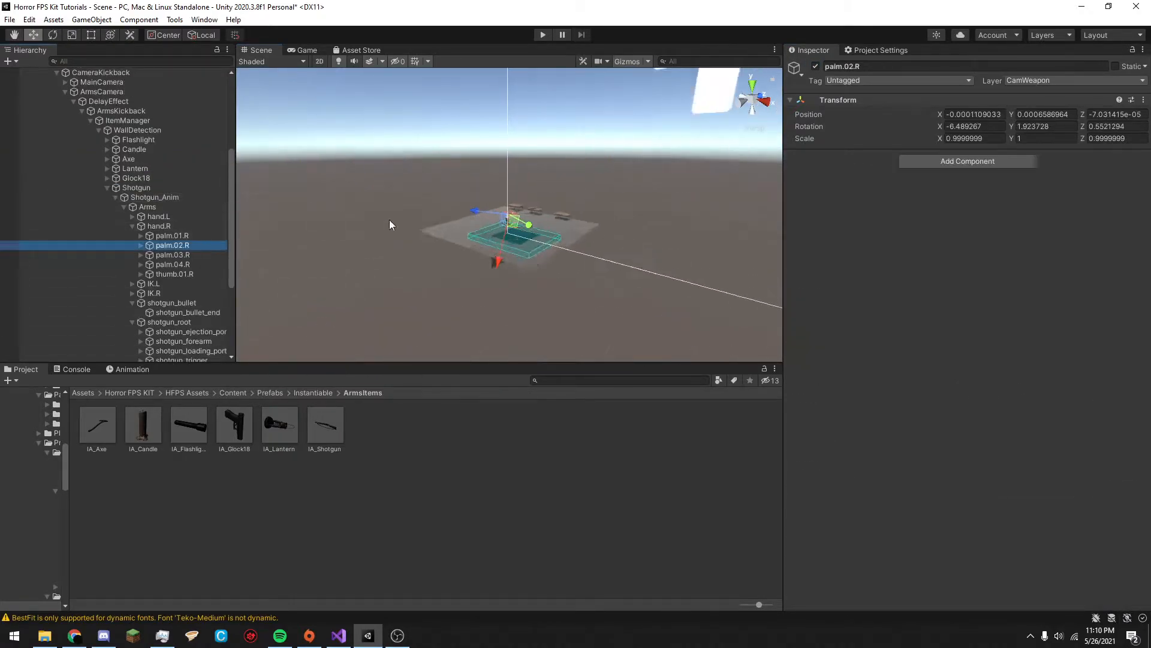
pyautogui.moveTo(522, 220); pyautogui.dragTo(539, 258, button='right')
pyautogui.click(540, 258)
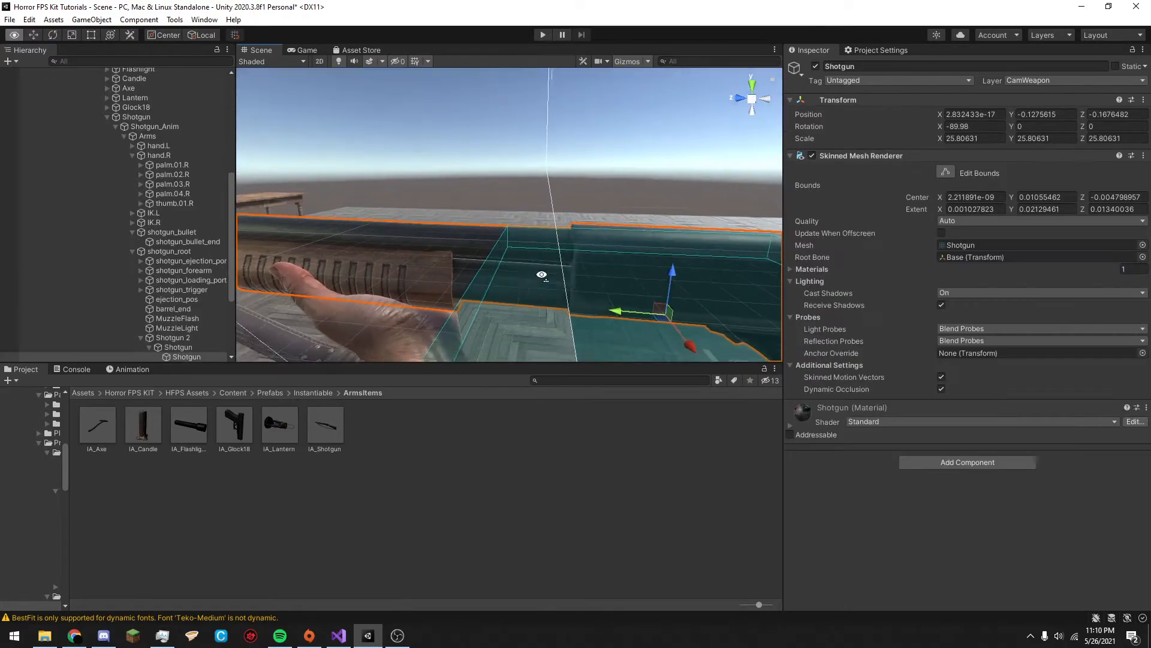
# Load the Shotgun_Shoot clip for animation editing through the shotgun_trigger bone and enable keyframe recording.
pyautogui.click(141, 369)
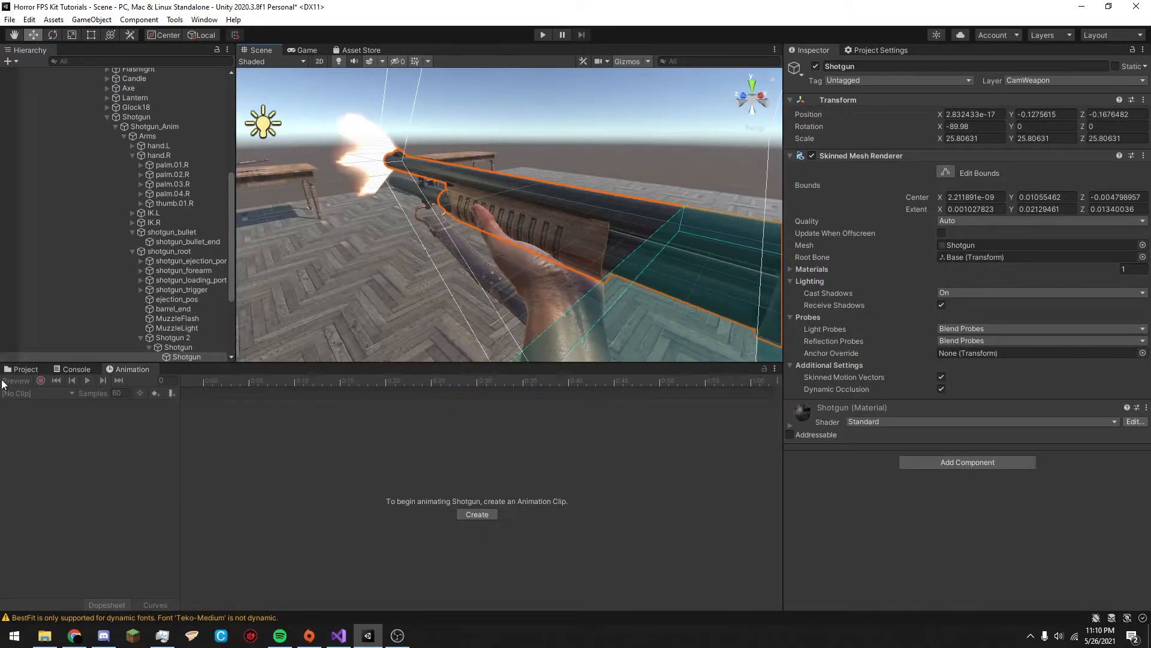
pyautogui.click(156, 252)
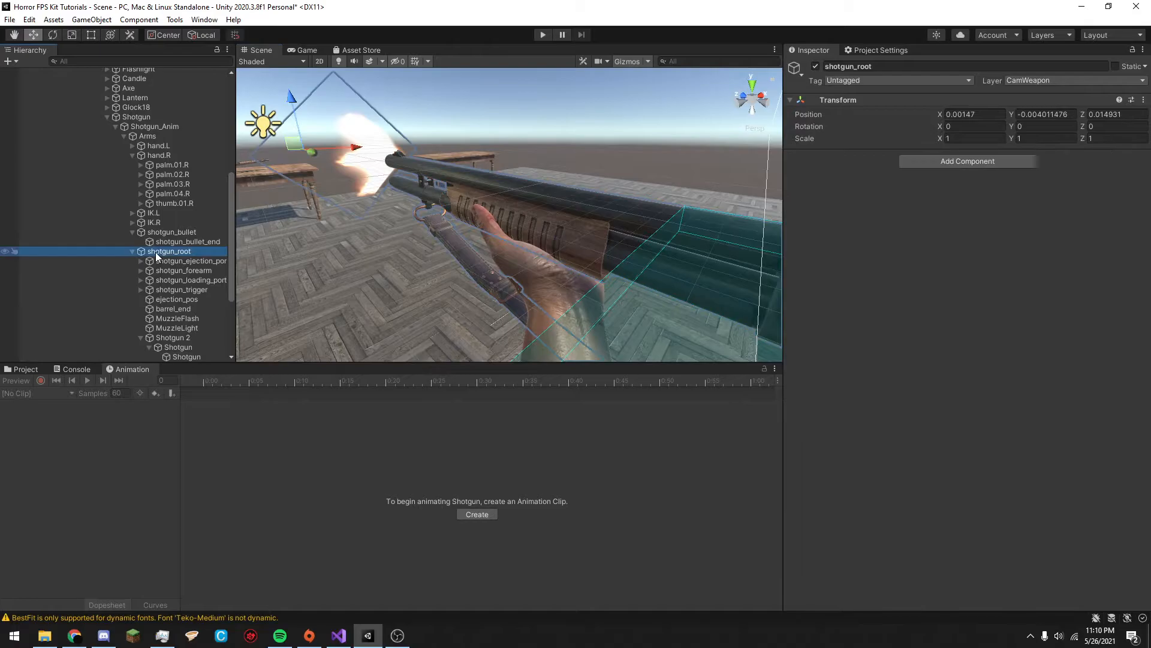
pyautogui.click(171, 290)
pyautogui.click(213, 380)
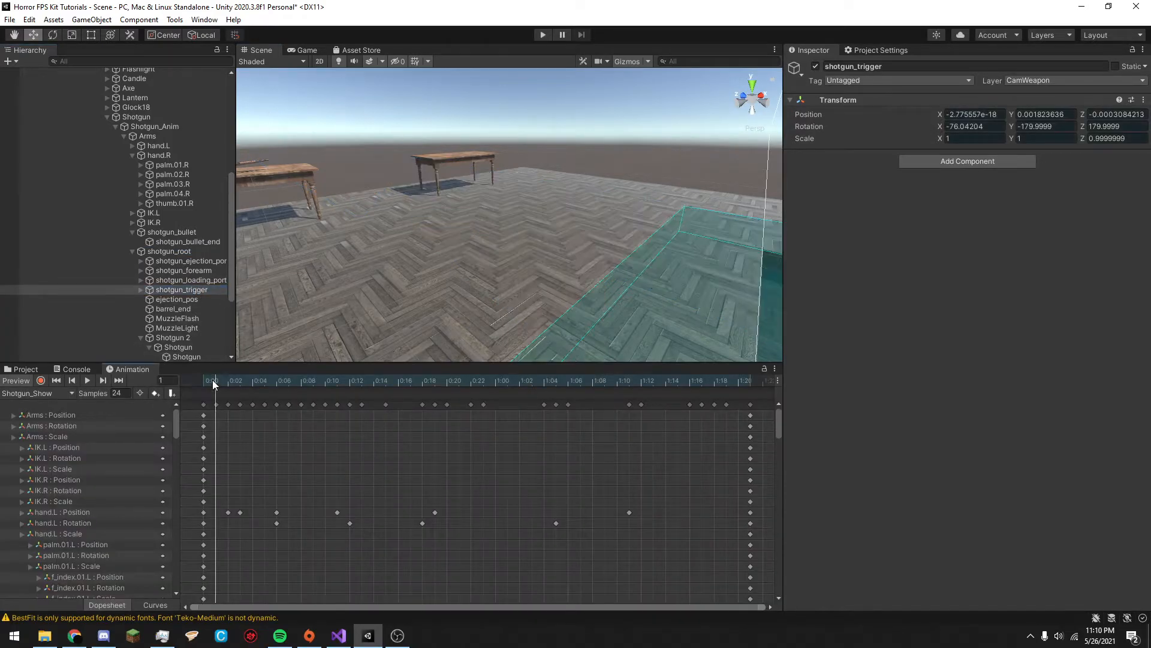
pyautogui.click(41, 391)
pyautogui.click(42, 485)
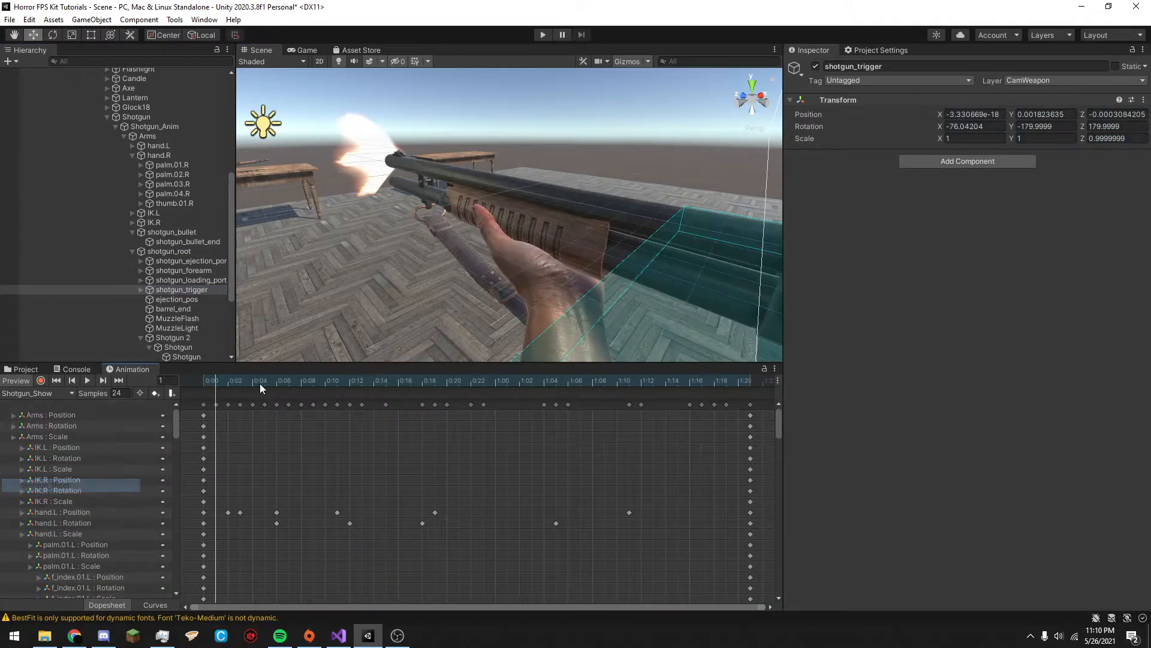
pyautogui.click(225, 378)
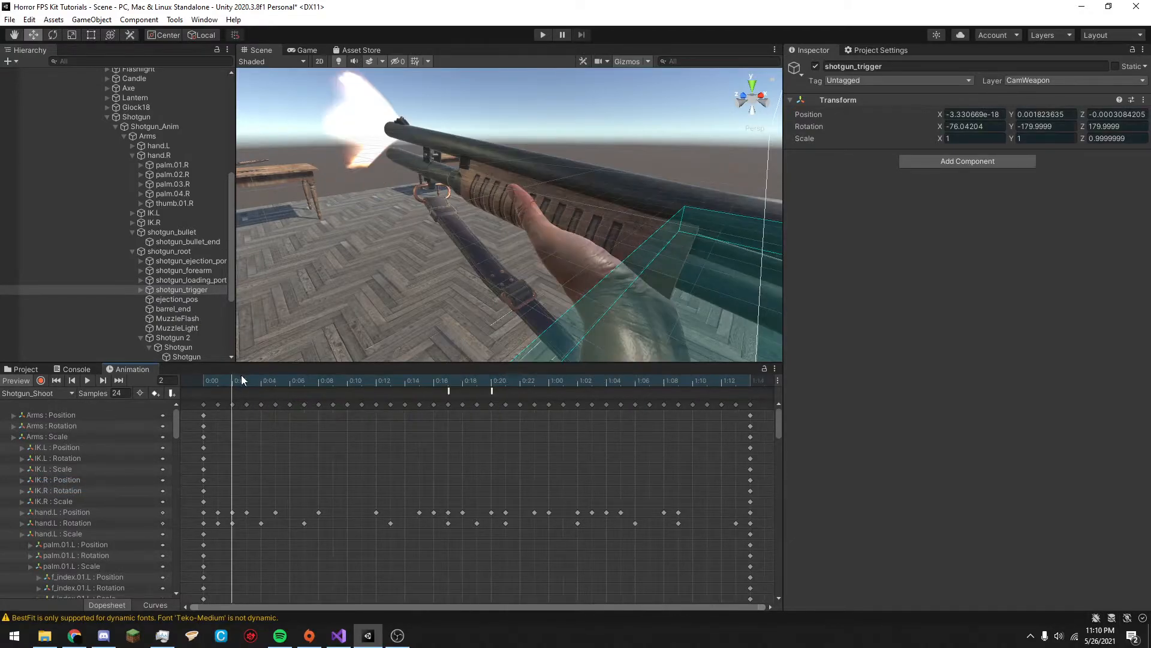
pyautogui.click(41, 380)
pyautogui.moveTo(192, 384); pyautogui.dragTo(246, 407)
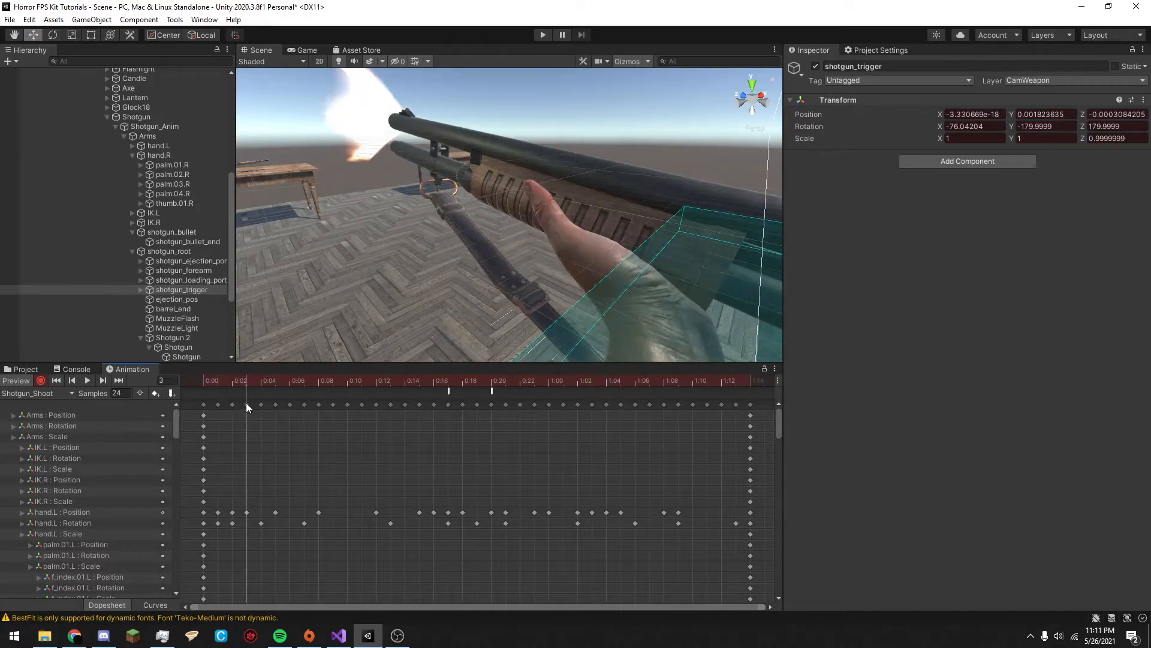
# Scrub through the Shotgun_Shoot clip in the Game view to examine how the hands move with the weapon.
pyautogui.click(308, 51)
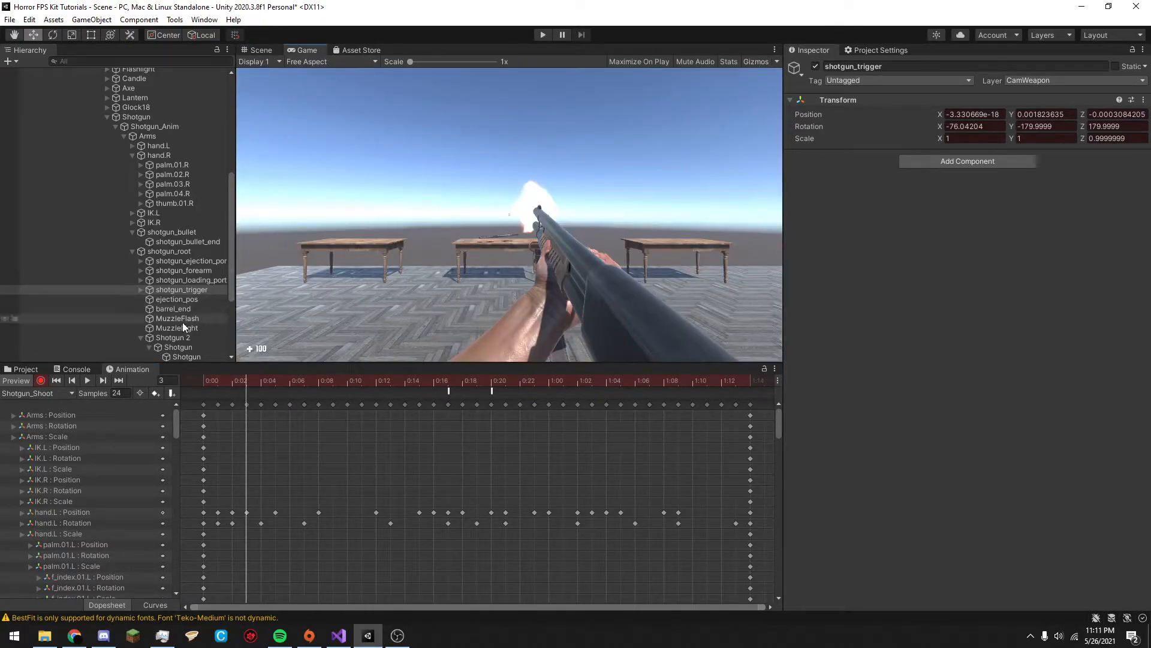
pyautogui.moveTo(217, 380); pyautogui.dragTo(751, 396)
pyautogui.click(203, 404)
pyautogui.click(216, 380)
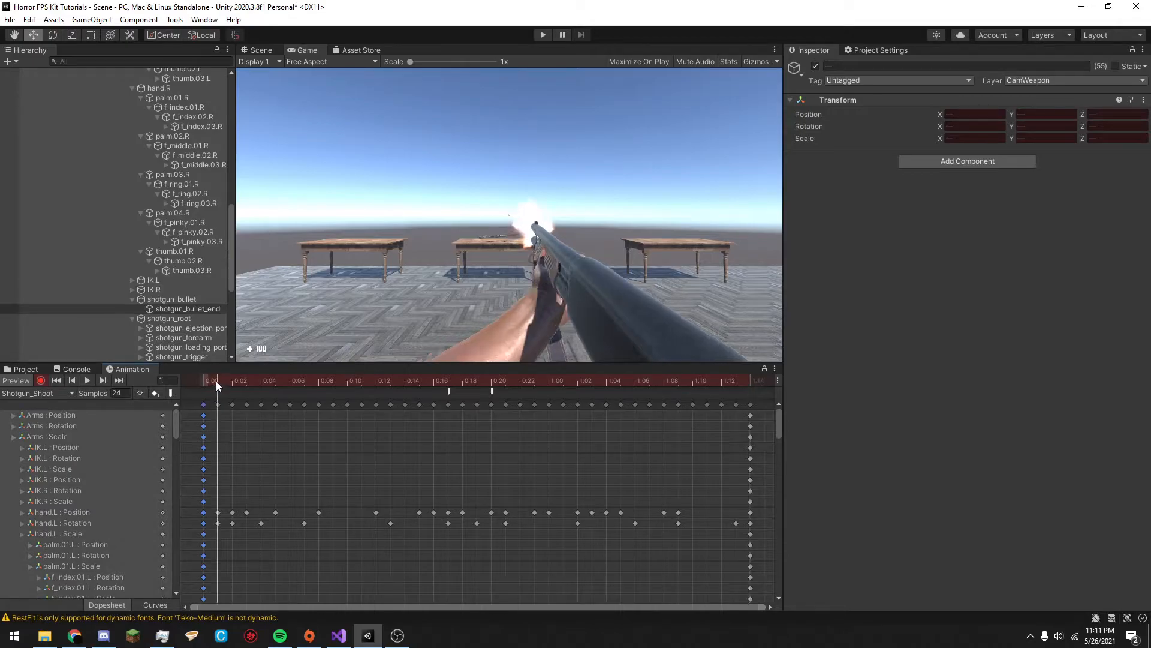
pyautogui.moveTo(207, 394); pyautogui.dragTo(755, 383)
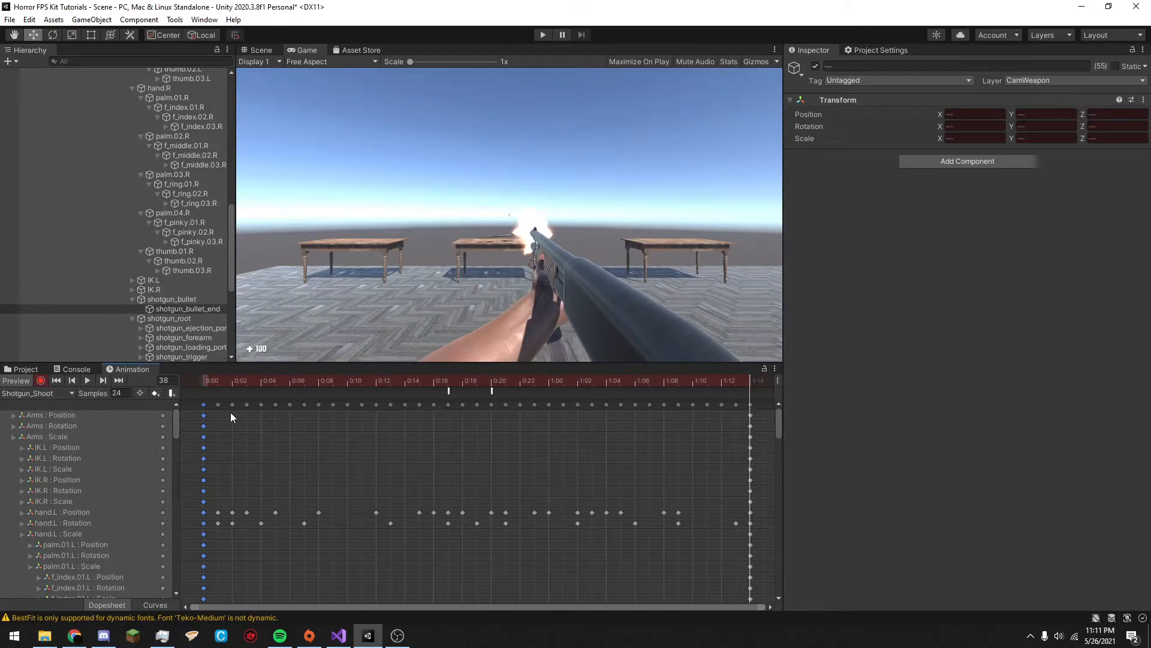
pyautogui.moveTo(491, 380); pyautogui.dragTo(555, 433)
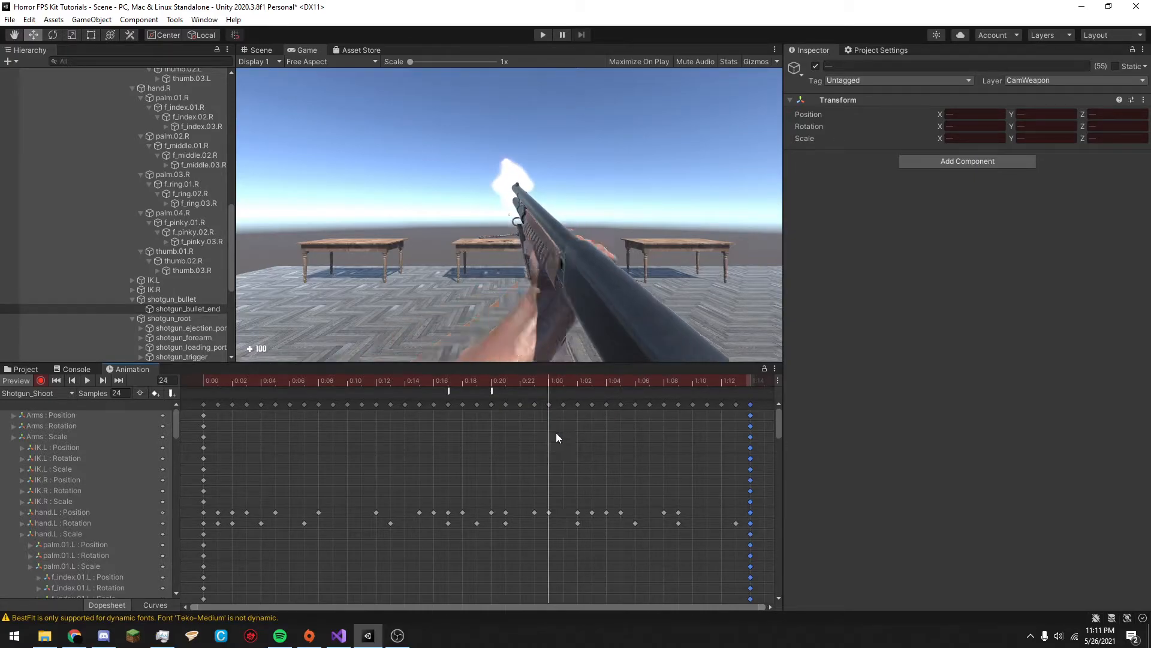
# Collapse the right hand's bone hierarchy and select the left hand bone hand.L, viewing the weapon's foregrip up close in the Scene view.
pyautogui.click(158, 279)
pyautogui.scroll(3, 157, 240)
pyautogui.scroll(6, 157, 207)
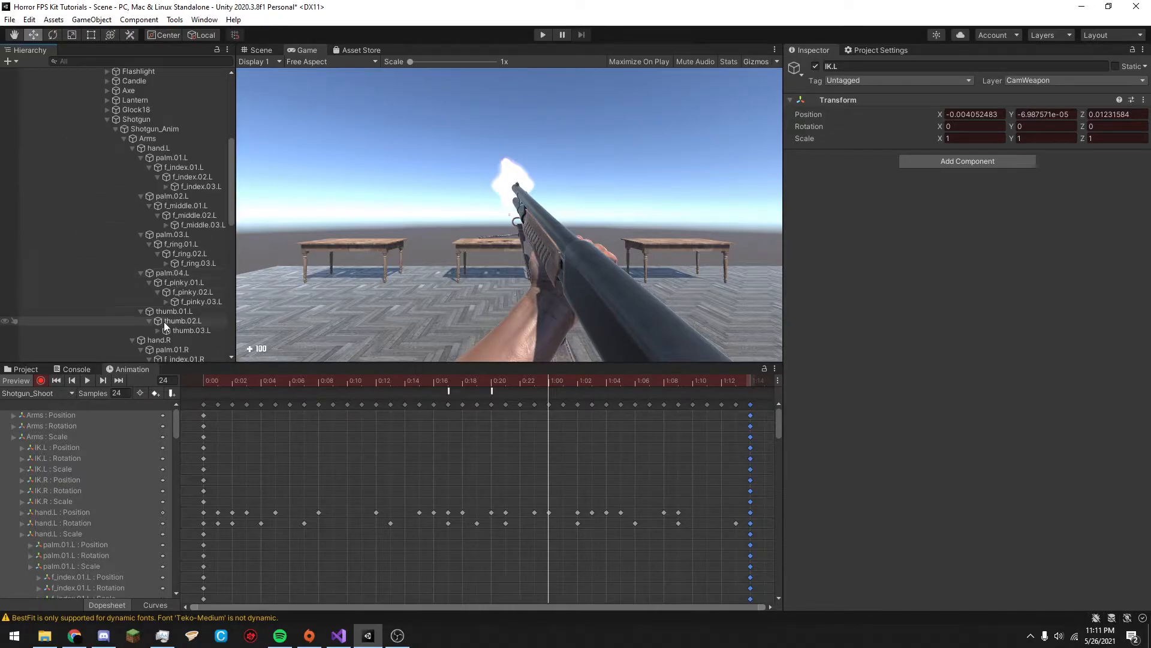
pyautogui.click(164, 341)
pyautogui.click(264, 50)
pyautogui.scroll(-5, 515, 196)
pyautogui.scroll(5, 480, 205)
pyautogui.moveTo(444, 208); pyautogui.dragTo(477, 219, button='right')
pyautogui.scroll(-1, 130, 272)
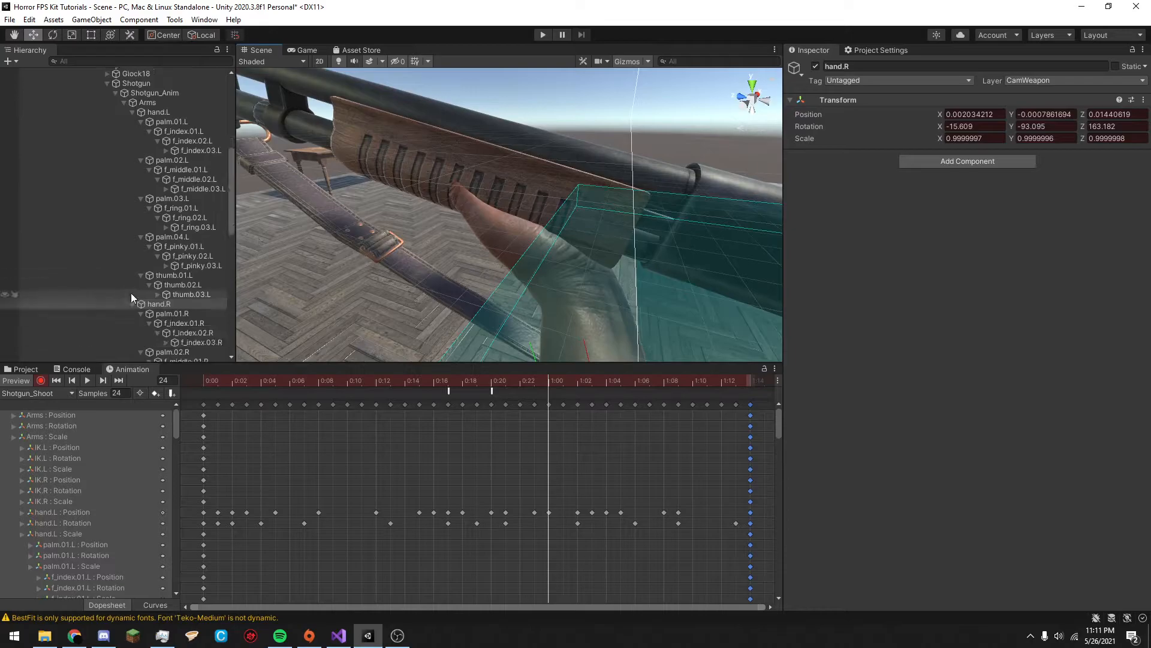
pyautogui.click(133, 304)
pyautogui.scroll(1, 131, 150)
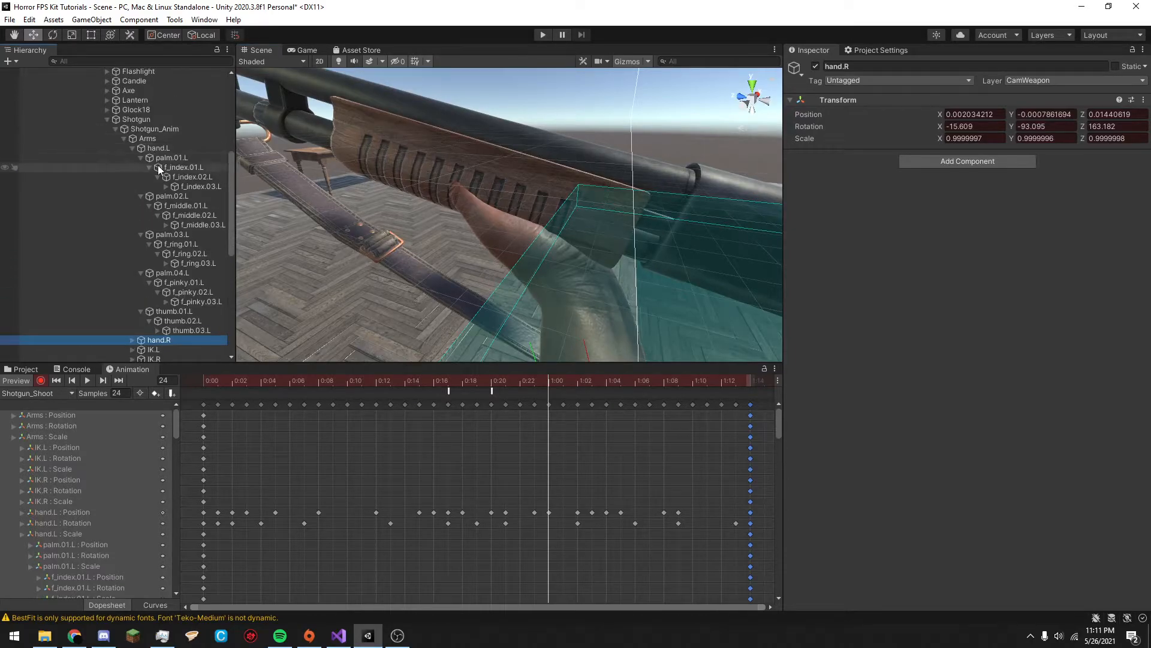
pyautogui.click(153, 148)
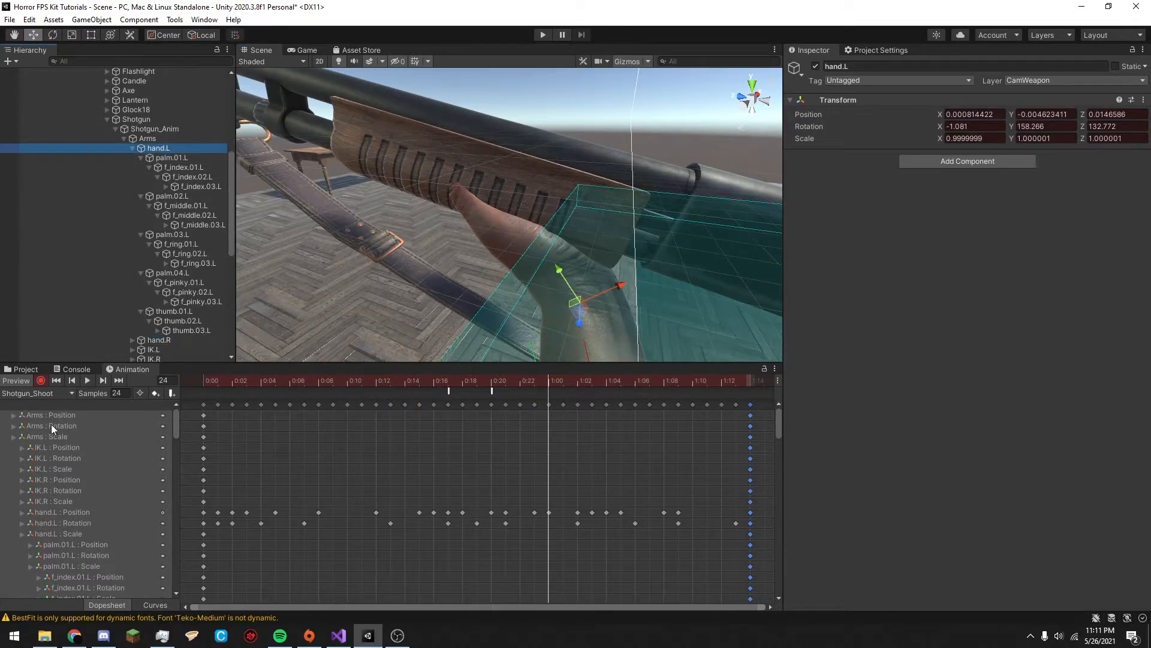
# At frame 23 of Shotgun_Shoot, reposition hand.L against the foregrip and rotate it to about 138 degrees on Z.
pyautogui.moveTo(242, 375); pyautogui.dragTo(528, 393)
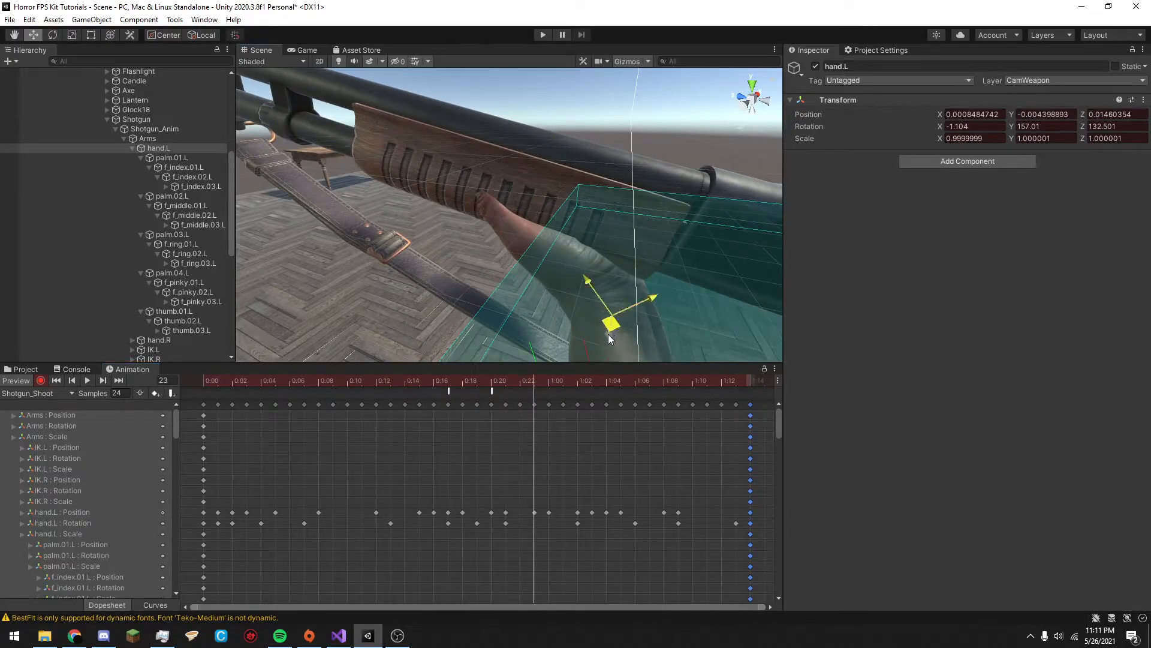
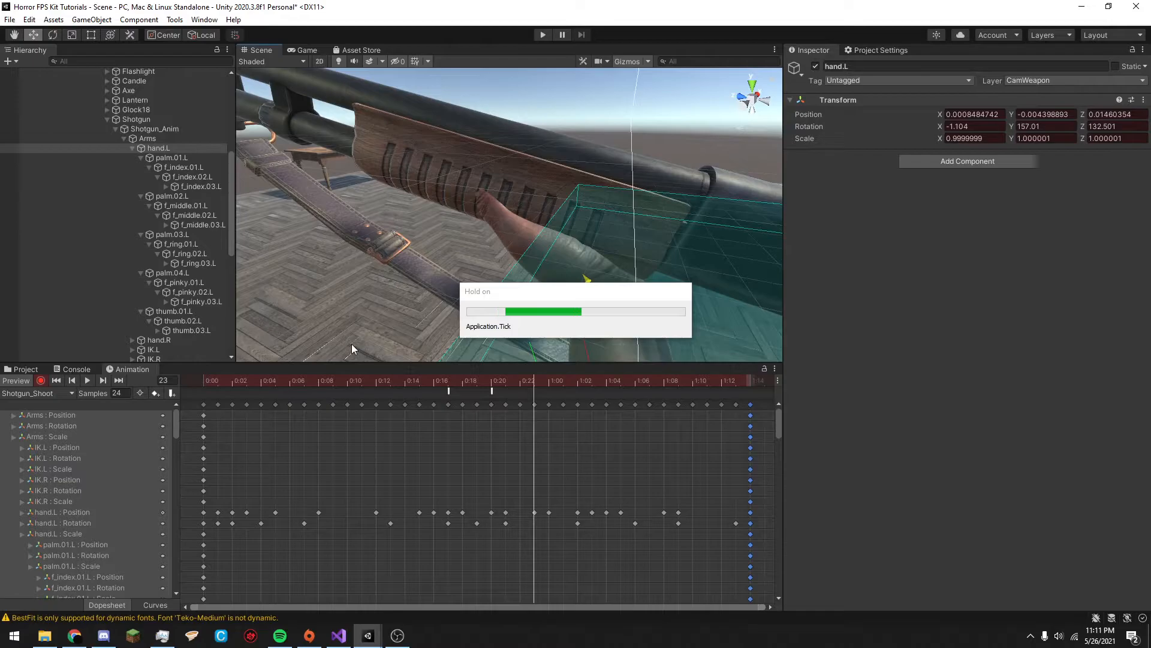
pyautogui.moveTo(357, 358); pyautogui.dragTo(484, 262, button='middle')
pyautogui.moveTo(483, 262); pyautogui.dragTo(420, 262, button='right')
pyautogui.press('s')
pyautogui.press('e')
pyautogui.moveTo(489, 286); pyautogui.dragTo(500, 293)
pyautogui.moveTo(473, 224); pyautogui.dragTo(536, 311)
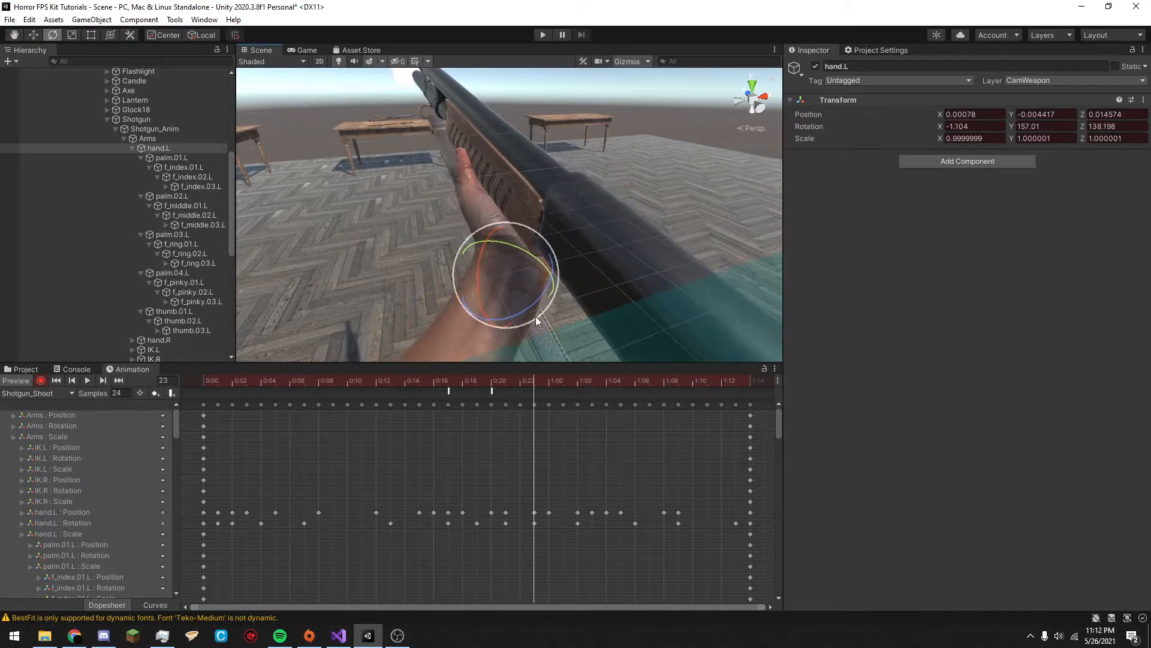
# Rotate hand.L at frame 28 of Shotgun_Shoot so the left hand fits the foregrip.
pyautogui.moveTo(523, 385); pyautogui.dragTo(602, 390)
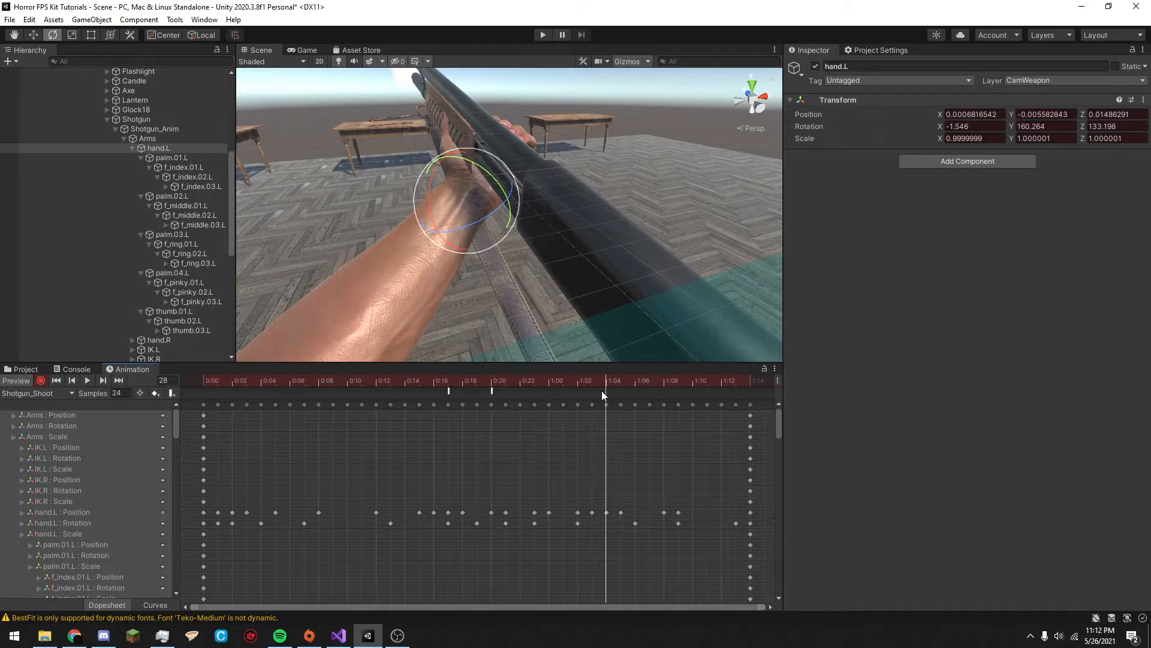
pyautogui.press('q')
pyautogui.moveTo(556, 294); pyautogui.dragTo(573, 323, button='middle')
pyautogui.moveTo(488, 258); pyautogui.dragTo(516, 315, button='middle')
pyautogui.scroll(3, 511, 268)
pyautogui.scroll(-3, 513, 267)
pyautogui.moveTo(532, 337); pyautogui.dragTo(547, 336)
# Rotate hand.L to about 140 degrees on Z at the clip's last keyframe, frame 38.
pyautogui.moveTo(607, 391); pyautogui.dragTo(746, 394)
pyautogui.moveTo(559, 311); pyautogui.dragTo(564, 331, button='right')
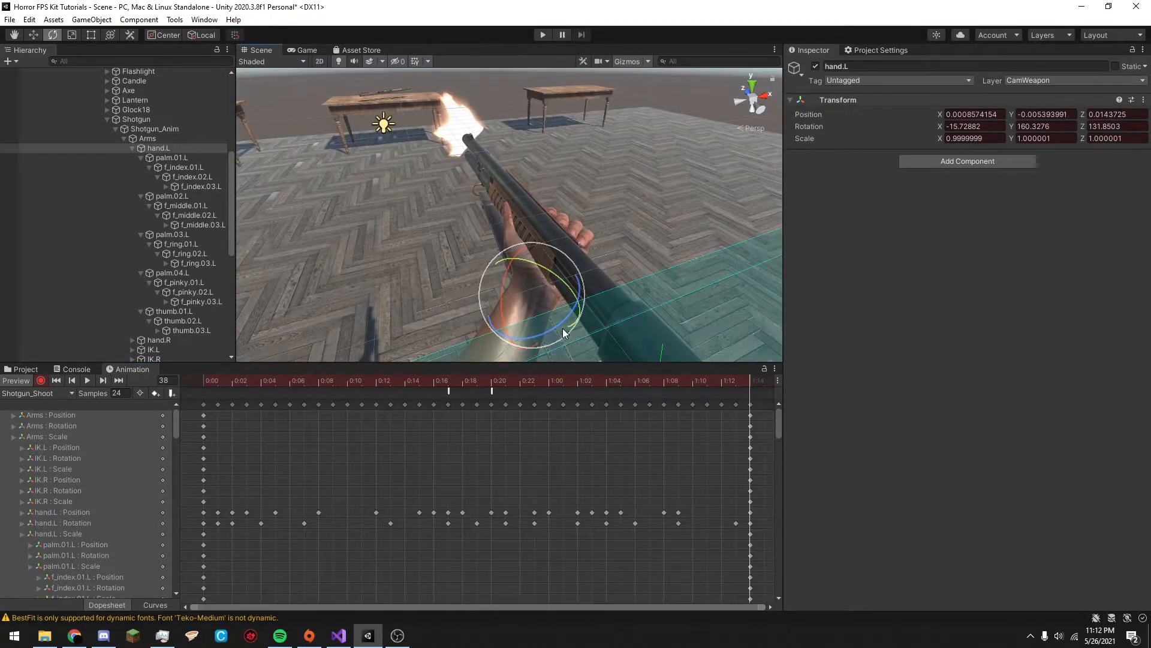
pyautogui.moveTo(563, 333); pyautogui.dragTo(577, 335)
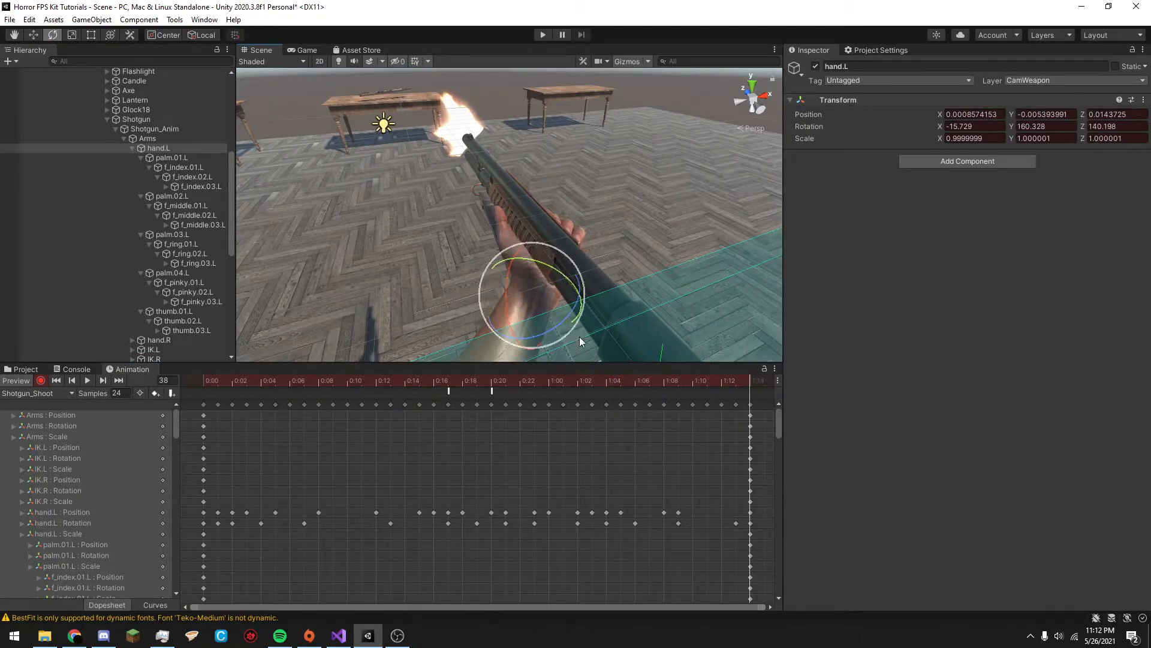
# Rotate hand.L to fit the foregrip at frames 35 and 26 of the shooting clip.
pyautogui.moveTo(726, 384)
pyautogui.mouseDown()
pyautogui.moveTo(681, 381)
pyautogui.moveTo(705, 386)
pyautogui.mouseUp()
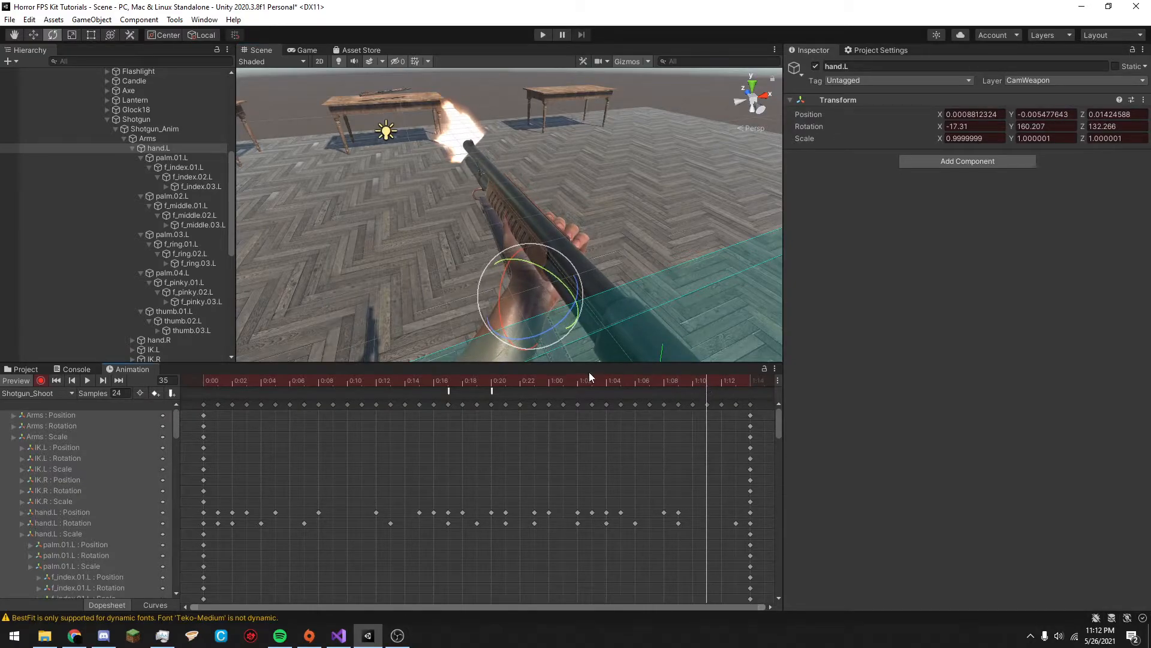
pyautogui.moveTo(530, 342); pyautogui.dragTo(542, 345)
pyautogui.moveTo(627, 385); pyautogui.dragTo(572, 393)
pyautogui.moveTo(530, 319); pyautogui.dragTo(543, 317)
pyautogui.click(565, 385)
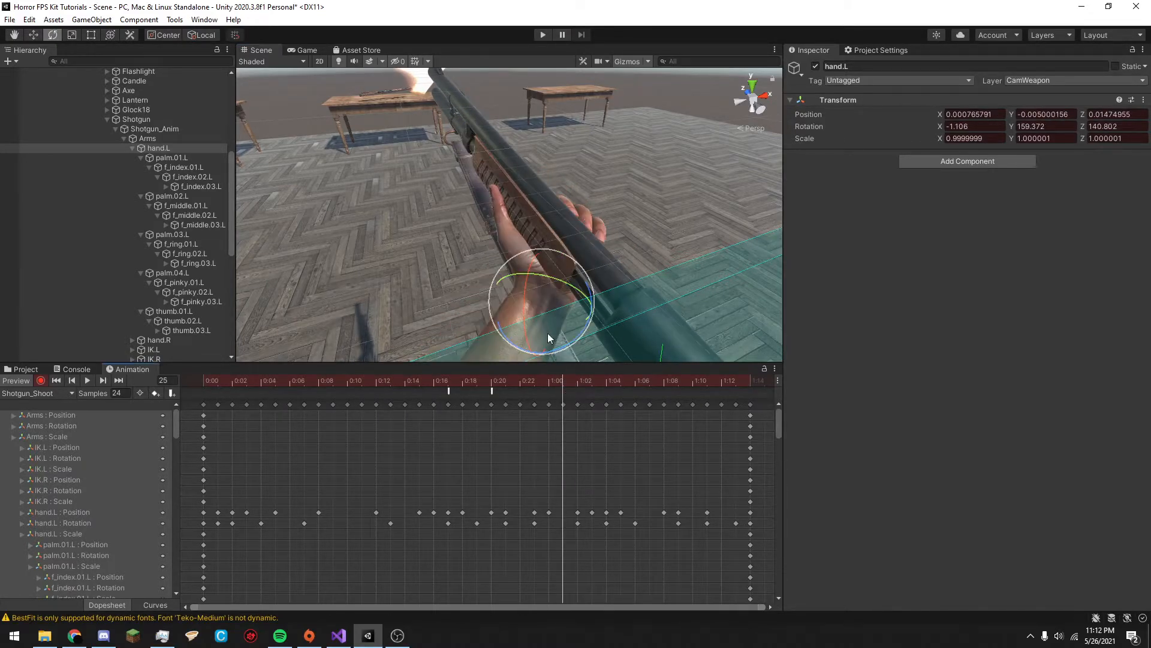
# Rotate hand.L to about 139 degrees on Z at frame 22.
pyautogui.click(553, 384)
pyautogui.click(521, 382)
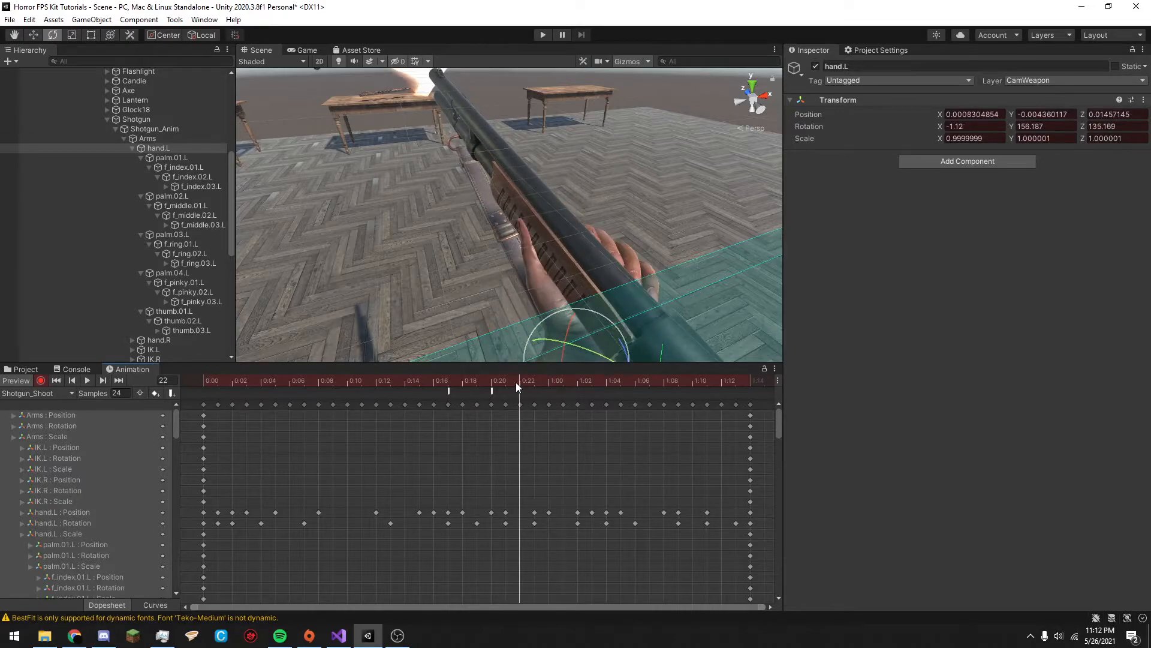
pyautogui.moveTo(544, 284); pyautogui.dragTo(592, 297, button='right')
pyautogui.moveTo(585, 332); pyautogui.dragTo(596, 328)
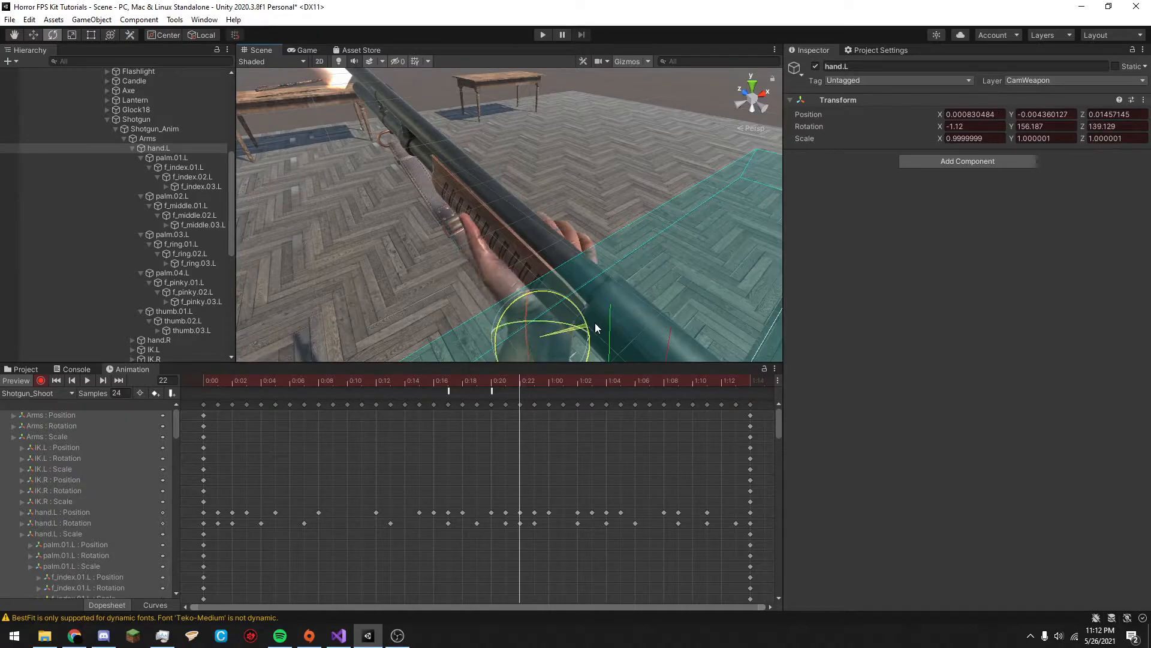
# Rotate hand.L at frames 20, 19 and 18, using a Z rotation of about 143 degrees at frame 20 and 141 at frame 18.
pyautogui.moveTo(507, 381); pyautogui.dragTo(496, 353)
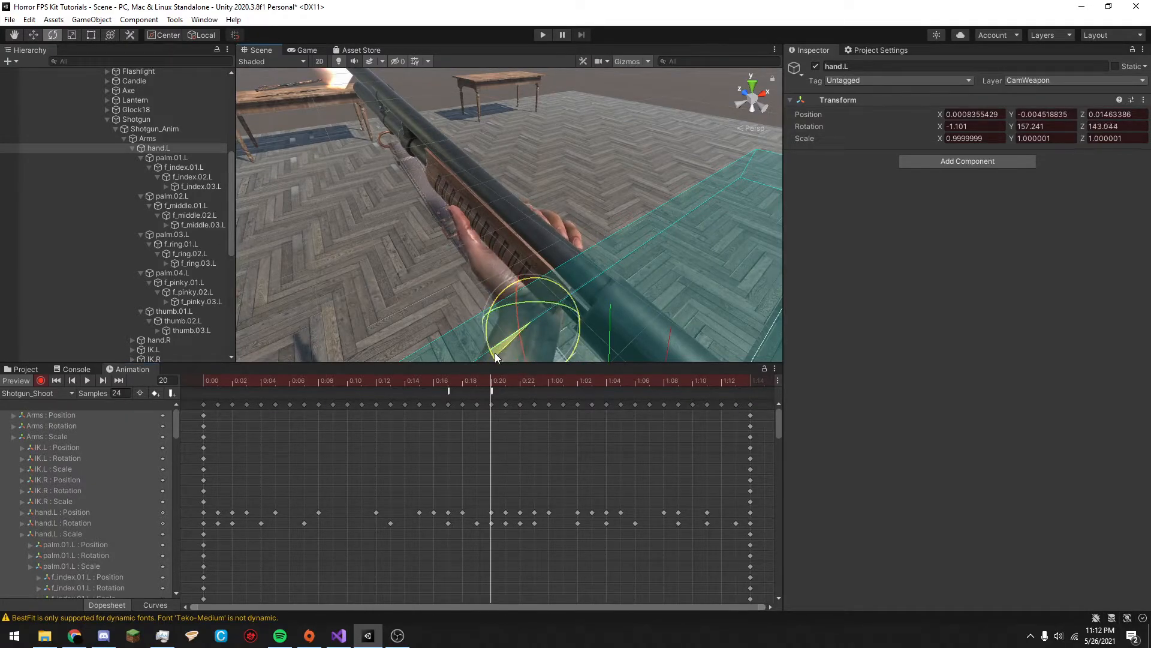
pyautogui.click(479, 382)
pyautogui.moveTo(491, 321); pyautogui.dragTo(467, 382)
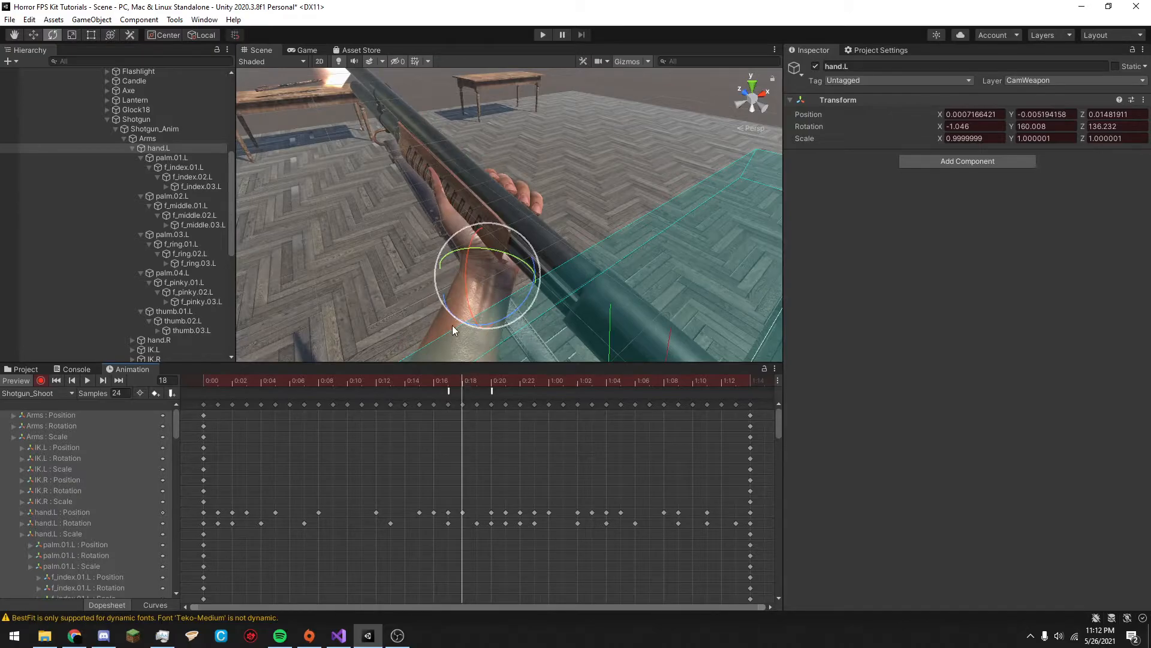
pyautogui.moveTo(508, 319); pyautogui.dragTo(515, 317)
# Scrub Shotgun_Shoot from frame 0 to 18 and examine the left hand's grip on the foregrip from the side and up close.
pyautogui.moveTo(491, 280); pyautogui.dragTo(671, 233, button='right')
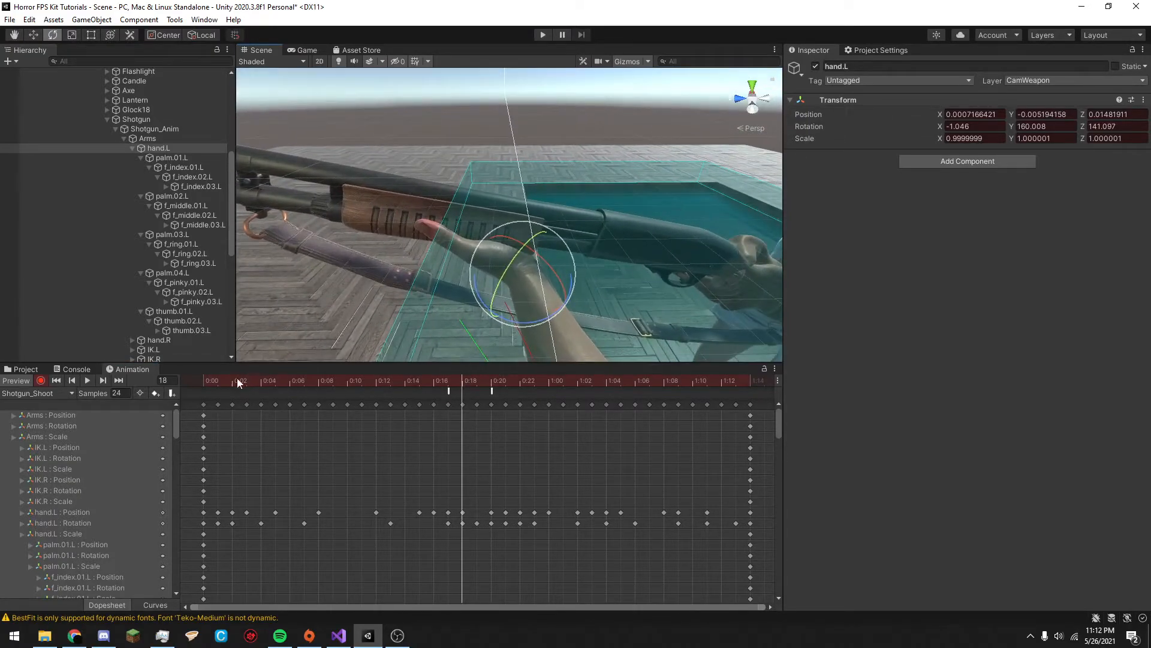
pyautogui.click(209, 379)
pyautogui.moveTo(209, 379); pyautogui.dragTo(462, 406)
pyautogui.press('w')
pyautogui.moveTo(530, 248); pyautogui.dragTo(300, 244, button='right')
# Select the shotgun_forearm bone under shotgun_root and shift it to an X position of about 4.6e-05 at frame 18.
pyautogui.click(141, 157)
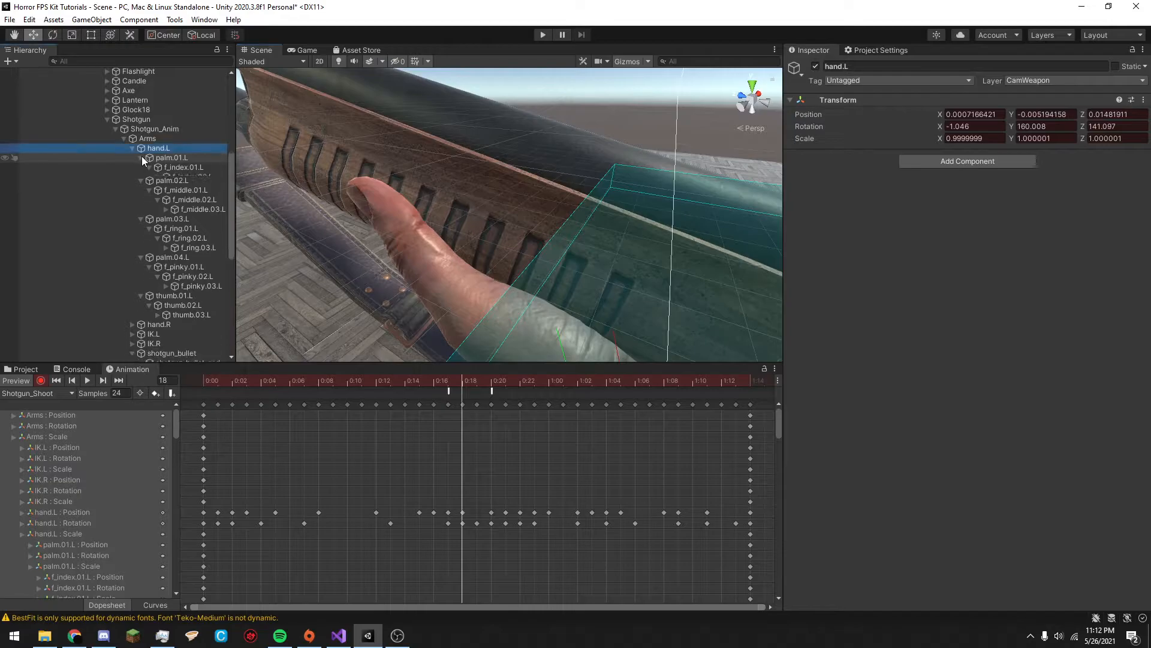
pyautogui.click(132, 147)
pyautogui.click(133, 188)
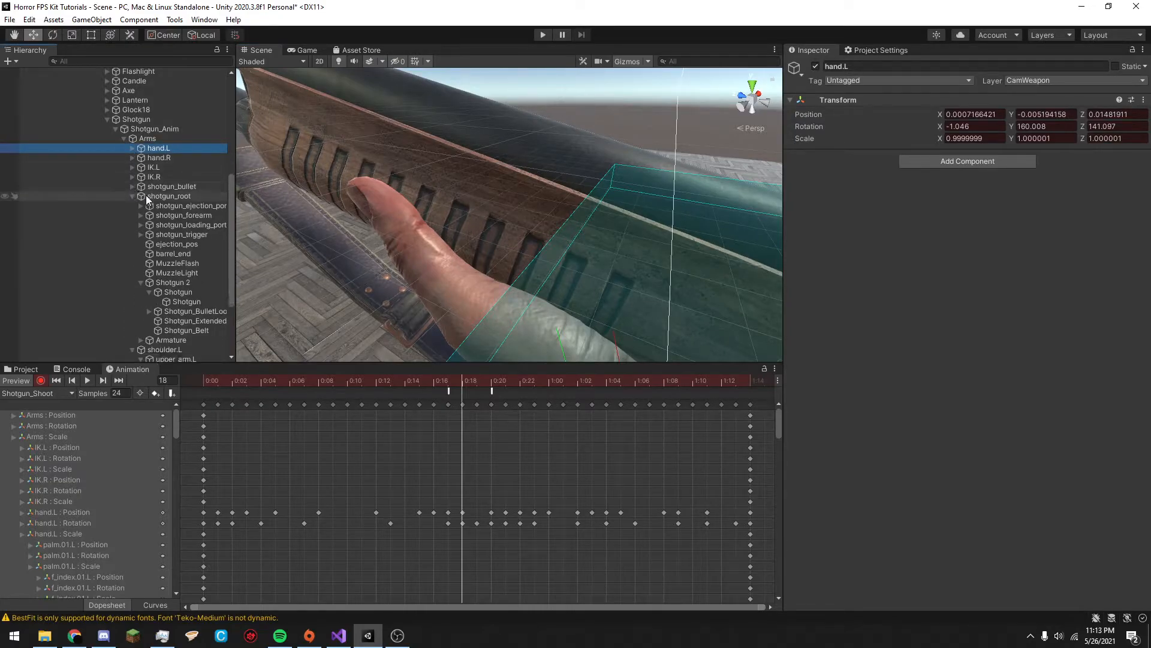
pyautogui.click(190, 225)
pyautogui.keyDown('alt'); pyautogui.moveTo(336, 234); pyautogui.dragTo(174, 220); pyautogui.keyUp('alt')
pyautogui.click(189, 215)
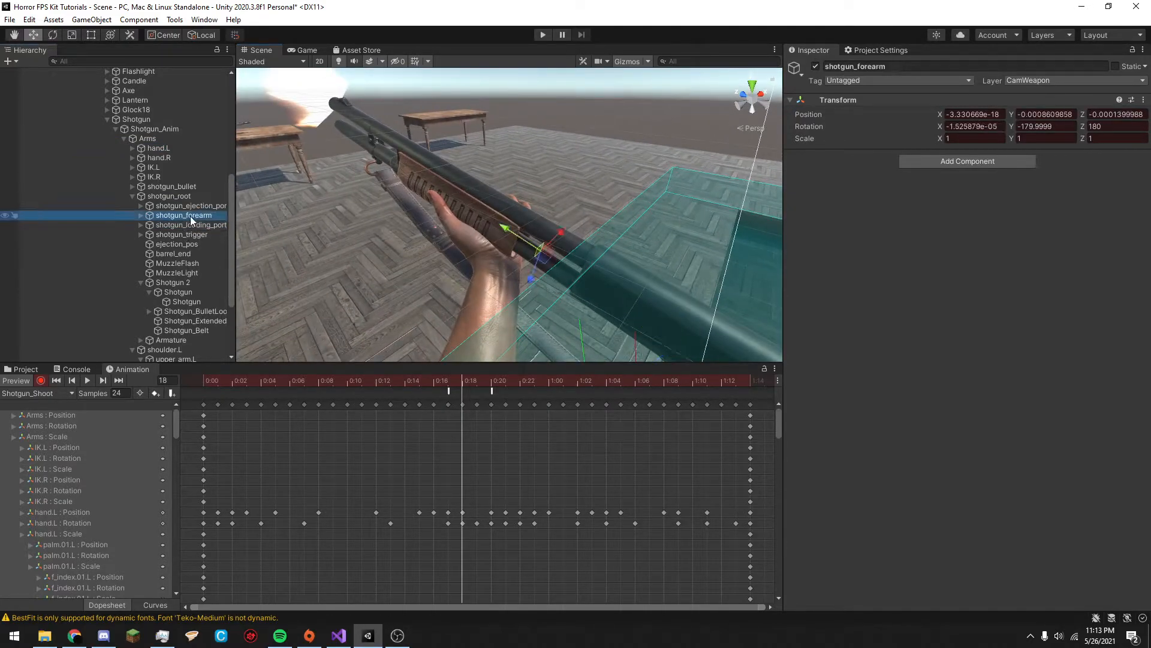
pyautogui.moveTo(555, 233); pyautogui.dragTo(560, 237)
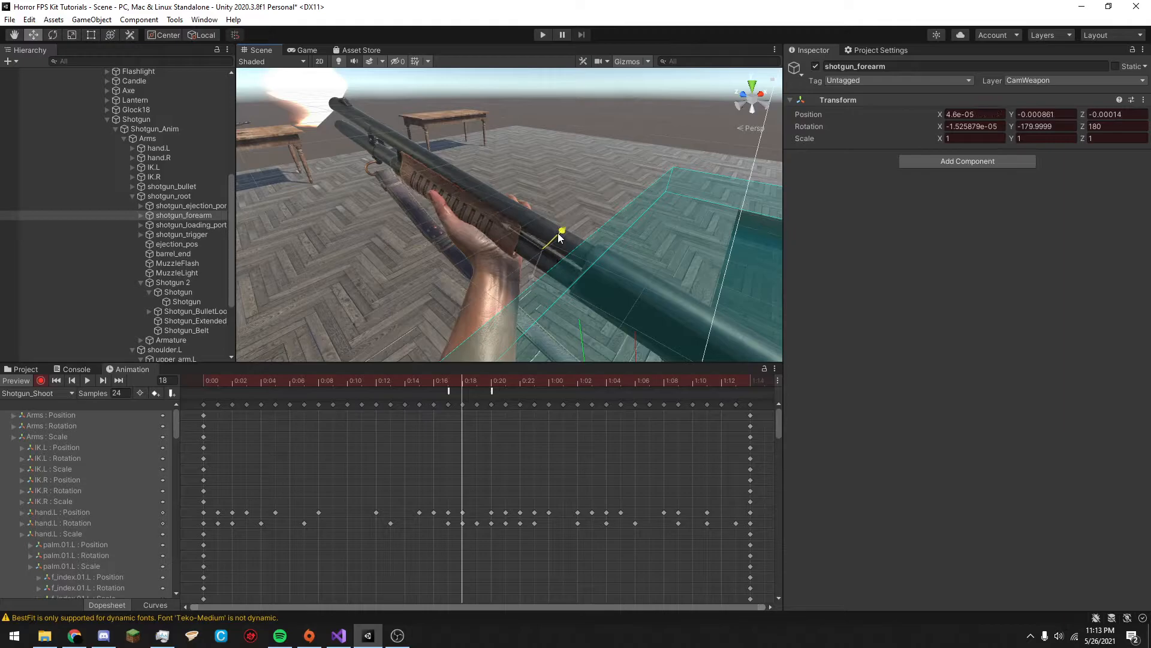
pyautogui.moveTo(407, 381); pyautogui.dragTo(449, 386)
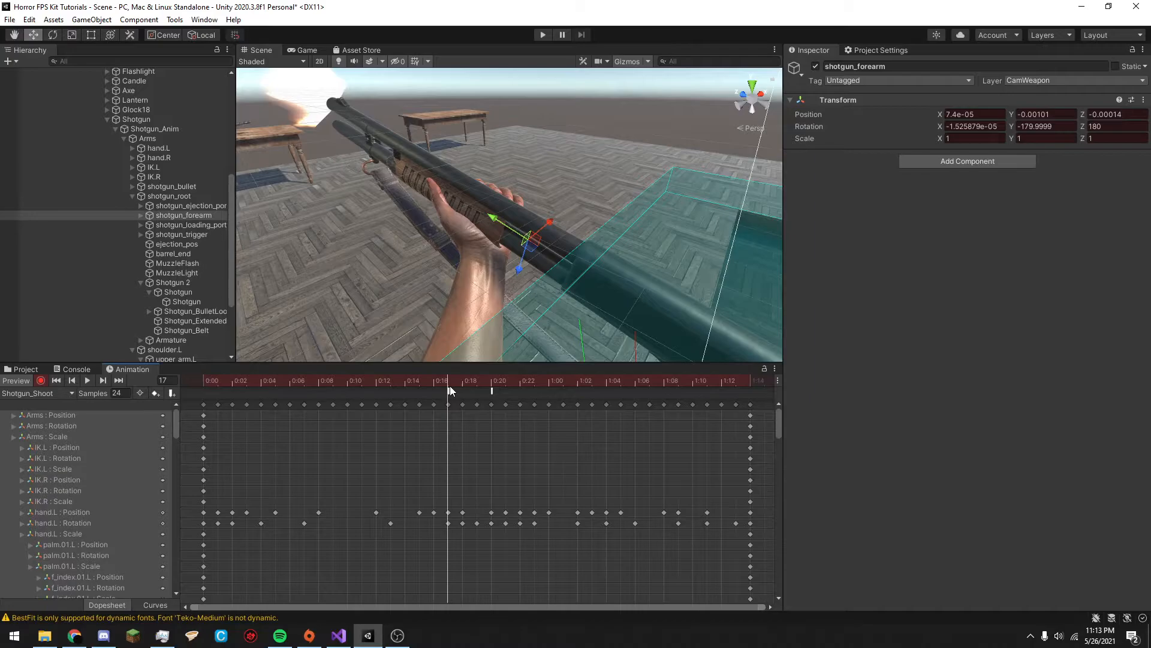
pyautogui.rightClick(844, 100)
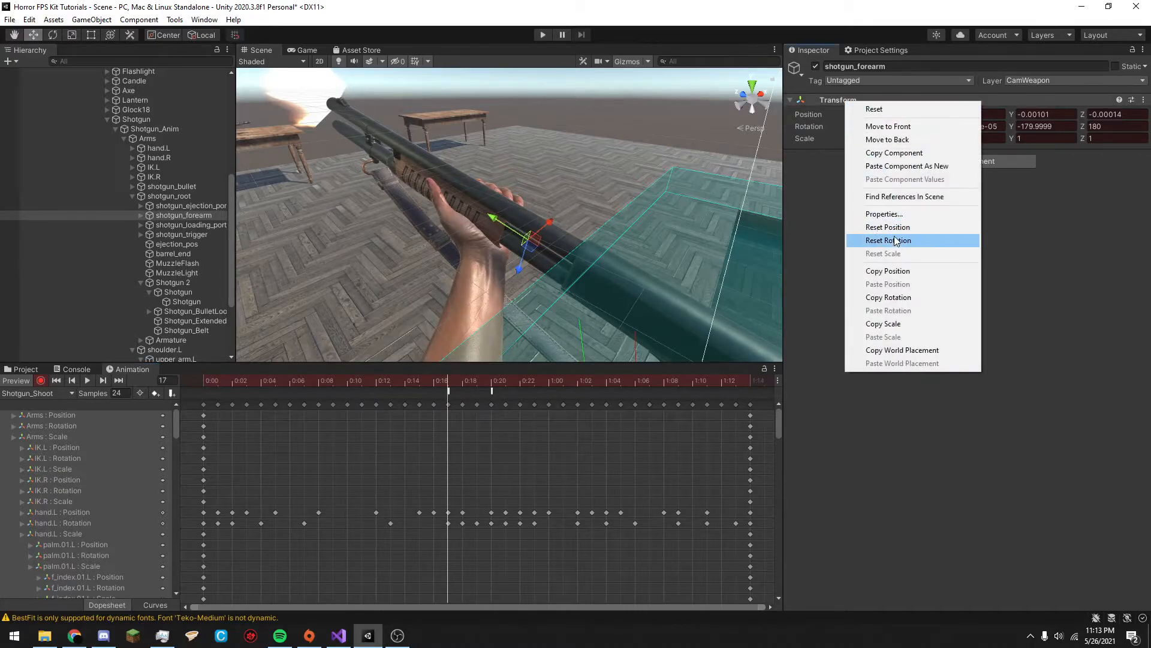
pyautogui.click(887, 270)
pyautogui.click(462, 382)
pyautogui.rightClick(842, 102)
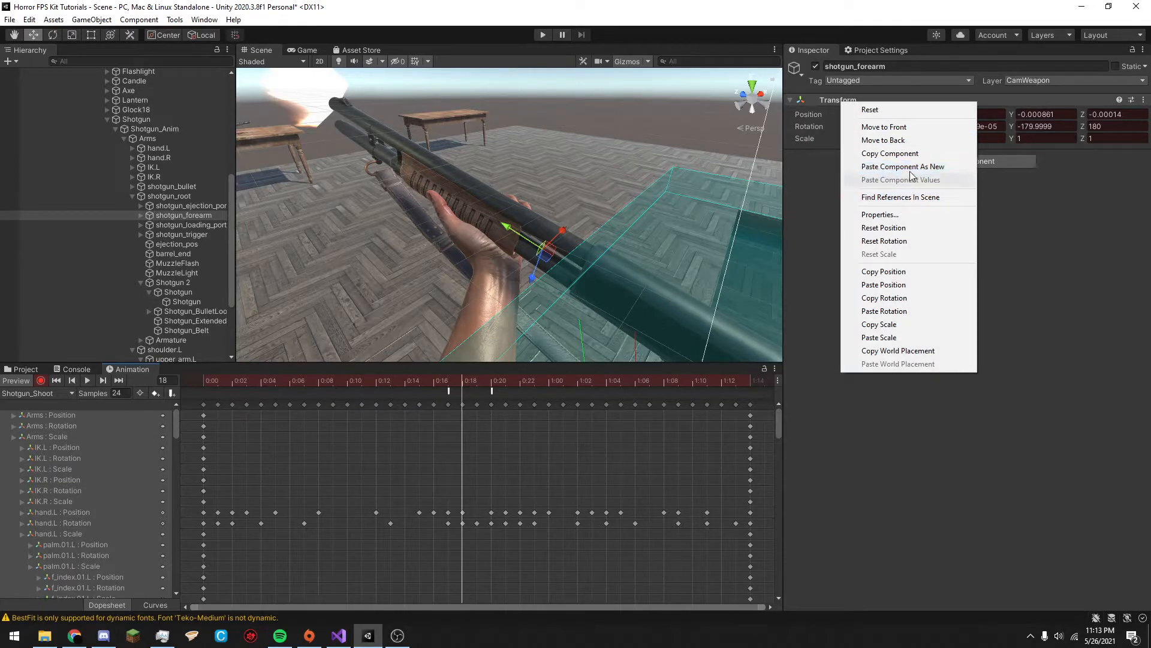
pyautogui.click(461, 382)
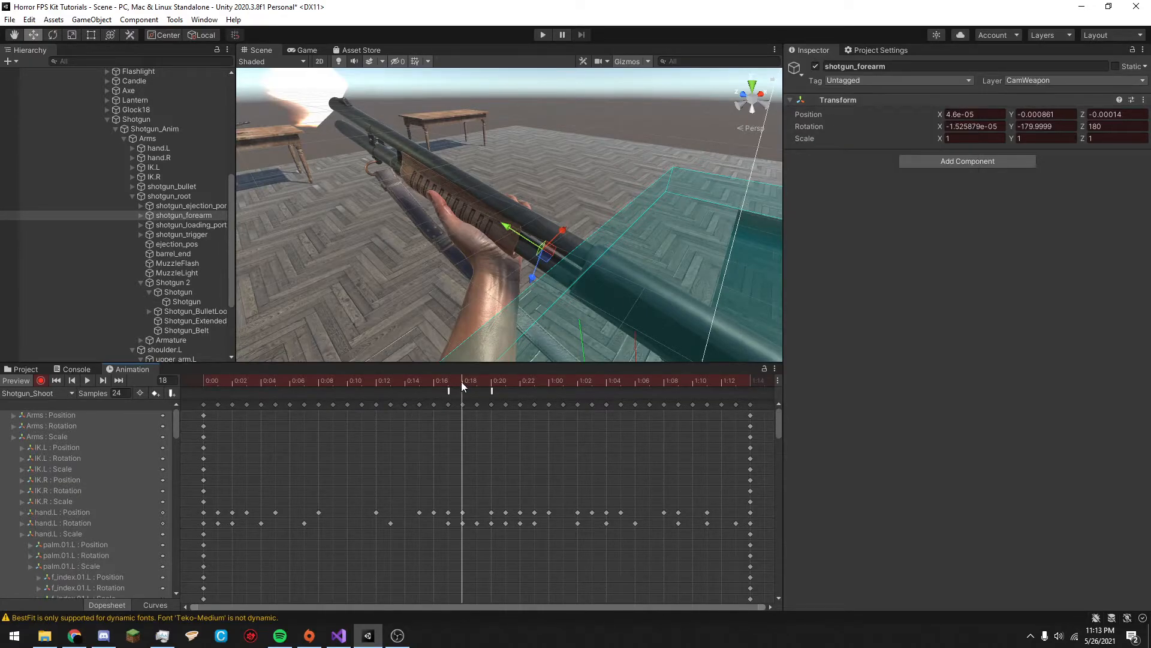
# Copy shotgun_forearm's transform values from frame 17 to frame 18, and set its Y position there to about -0.000963.
pyautogui.click(448, 380)
pyautogui.rightClick(860, 101)
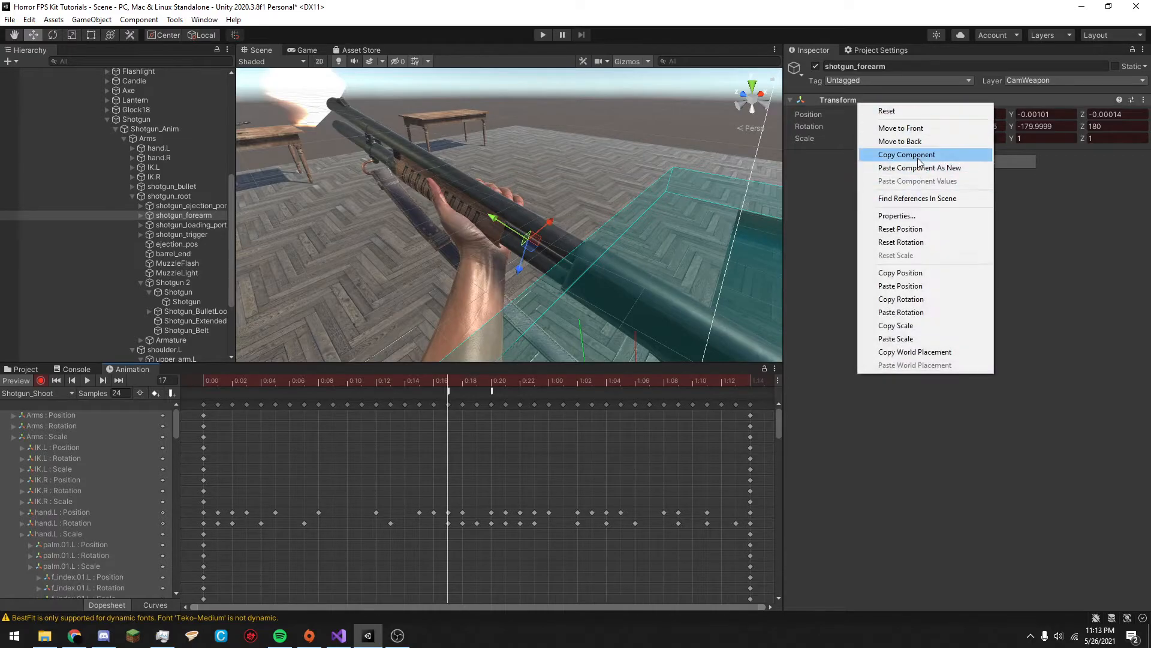
pyautogui.click(881, 154)
pyautogui.click(468, 381)
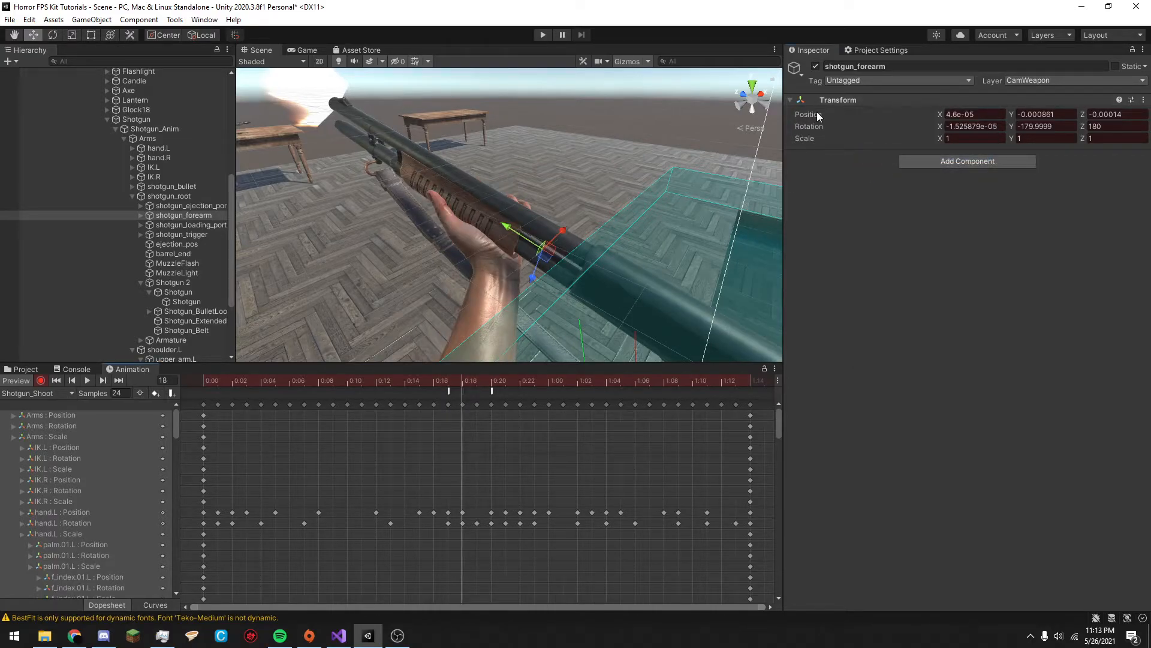
pyautogui.rightClick(840, 106)
pyautogui.click(916, 186)
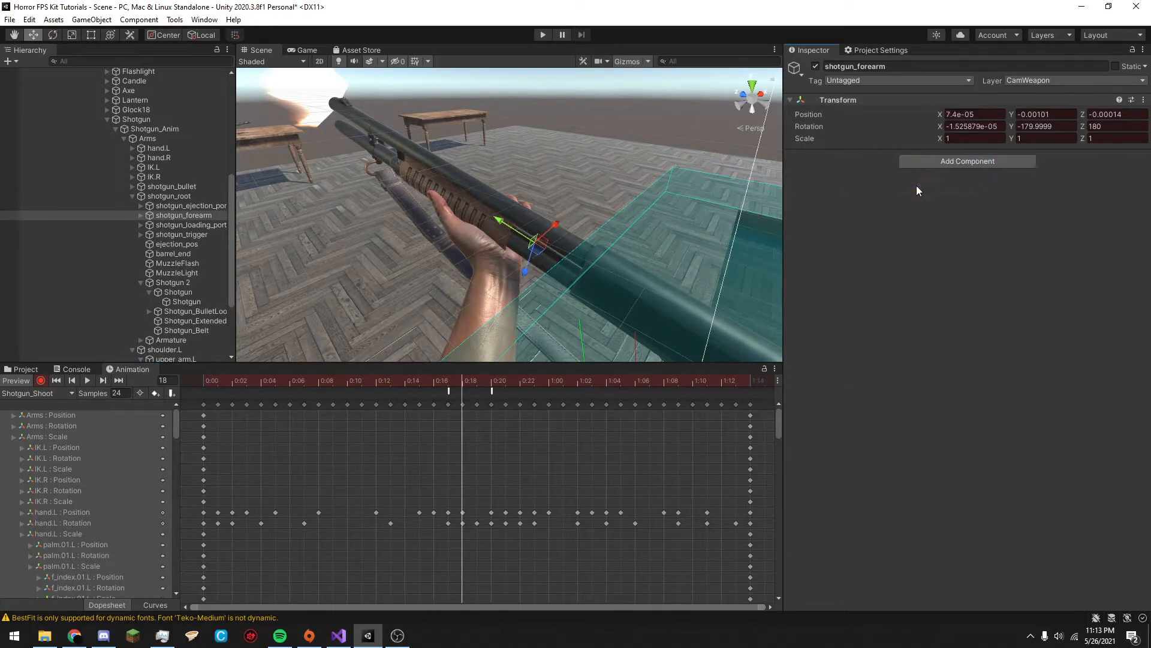
pyautogui.click(447, 381)
pyautogui.click(465, 380)
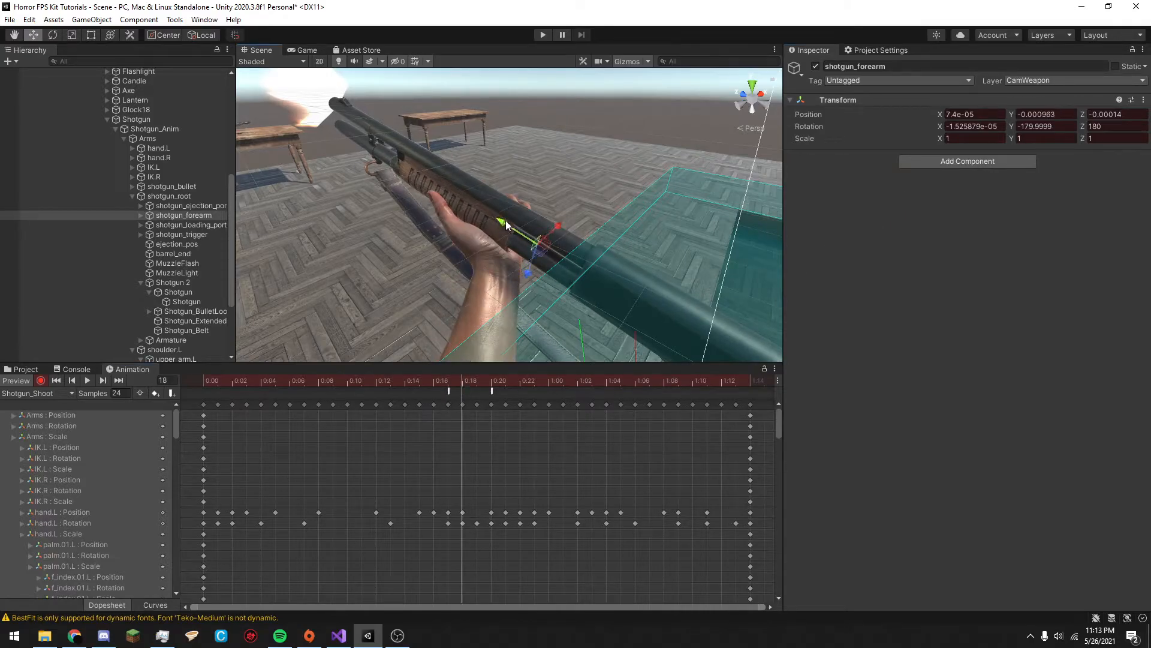
# Shift shotgun_forearm along its X axis to about 2.3e-05 at frame 0.
pyautogui.moveTo(450, 382); pyautogui.dragTo(203, 382)
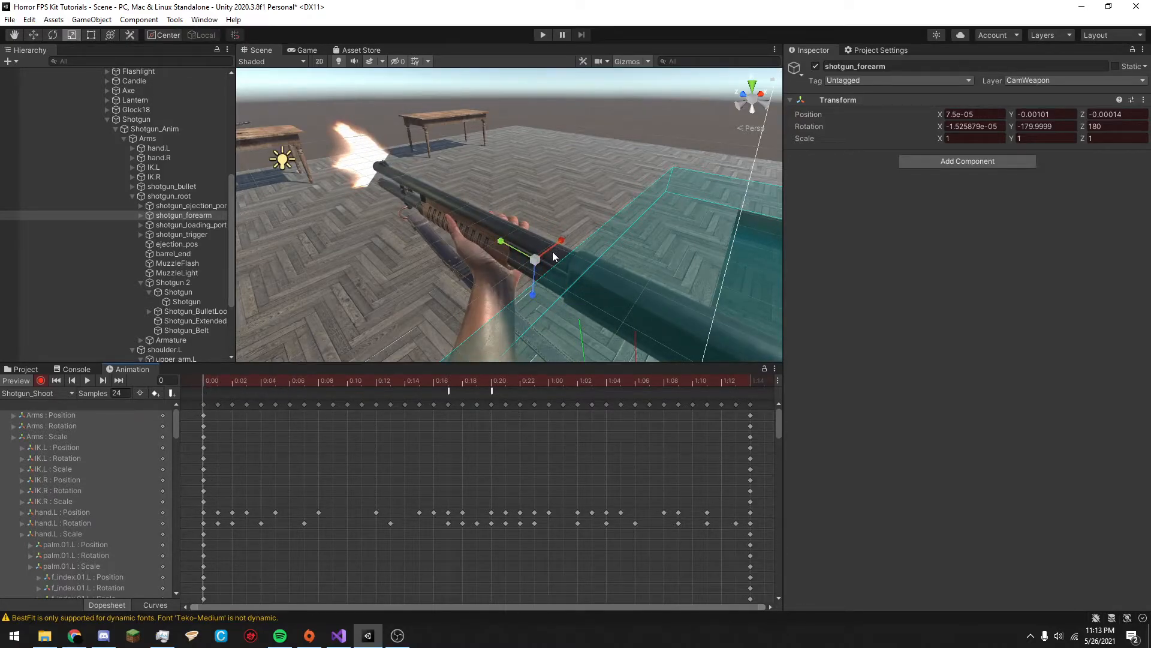
pyautogui.press('w')
pyautogui.moveTo(521, 382); pyautogui.dragTo(204, 388)
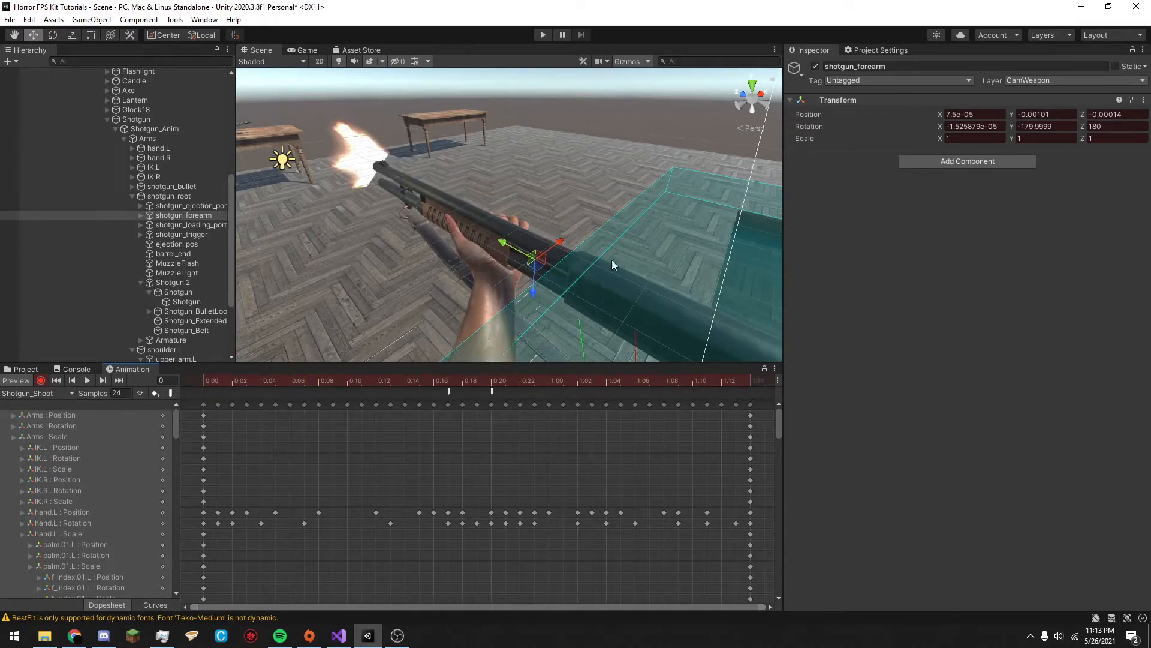
pyautogui.moveTo(562, 239); pyautogui.dragTo(562, 242)
# Scrub through the shooting clip and examine how the foregrip lines up with the barrel and hands from behind the weapon.
pyautogui.moveTo(222, 385); pyautogui.dragTo(526, 382)
pyautogui.keyDown('alt'); pyautogui.moveTo(540, 264); pyautogui.dragTo(550, 245); pyautogui.keyUp('alt')
pyautogui.moveTo(550, 244); pyautogui.dragTo(413, 306, button='right')
pyautogui.scroll(-3, 450, 234)
pyautogui.scroll(-2, 426, 249)
pyautogui.scroll(2, 462, 249)
pyautogui.moveTo(276, 382); pyautogui.dragTo(196, 381)
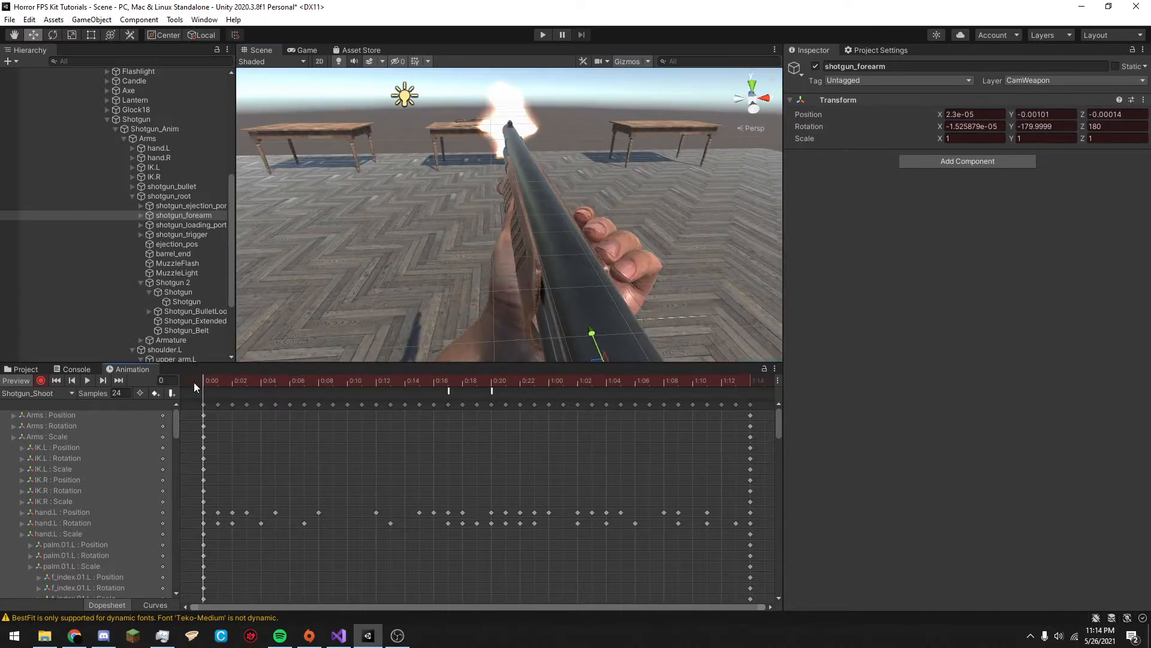
# Nudge shotgun_forearm along its X axis at frames 5 and 17 to bring the foregrip in line with the barrel.
pyautogui.moveTo(515, 298); pyautogui.dragTo(515, 324, button='right')
pyautogui.moveTo(215, 376); pyautogui.dragTo(277, 385)
pyautogui.moveTo(557, 327); pyautogui.dragTo(624, 264, button='right')
pyautogui.moveTo(629, 260); pyautogui.dragTo(625, 262)
pyautogui.moveTo(558, 240); pyautogui.dragTo(526, 147, button='right')
pyautogui.moveTo(276, 382)
pyautogui.mouseDown()
pyautogui.moveTo(202, 380)
pyautogui.moveTo(454, 390)
pyautogui.mouseUp()
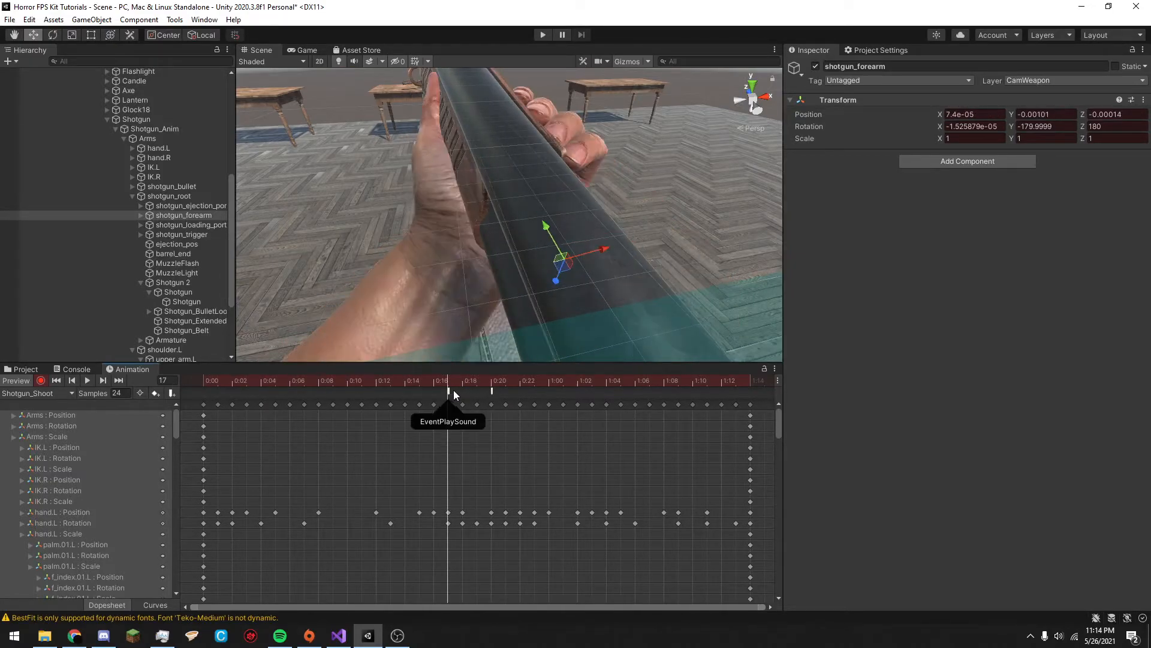
pyautogui.moveTo(595, 252); pyautogui.dragTo(587, 253)
# Check the foregrip from the side at frame 23, and return the clip to frame 0 in the Game view.
pyautogui.moveTo(449, 380); pyautogui.dragTo(533, 381)
pyautogui.moveTo(459, 214); pyautogui.dragTo(714, 171, button='right')
pyautogui.press('s')
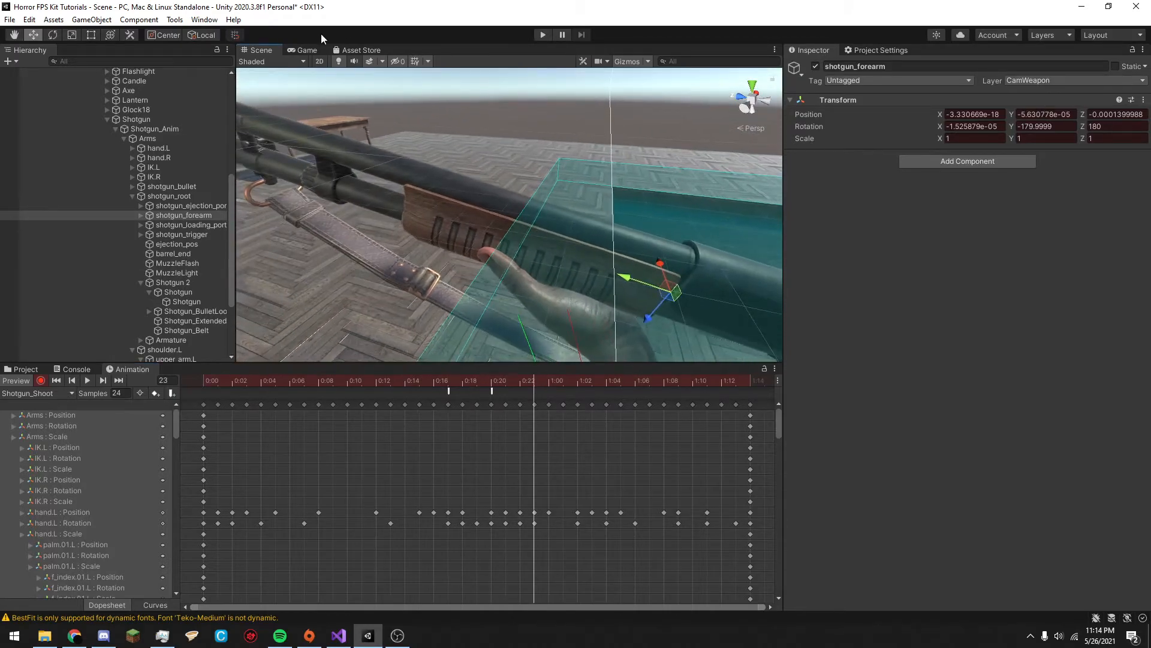
pyautogui.click(307, 50)
pyautogui.moveTo(206, 384)
pyautogui.mouseDown()
pyautogui.moveTo(577, 387)
pyautogui.moveTo(374, 372)
pyautogui.moveTo(202, 380)
pyautogui.mouseUp()
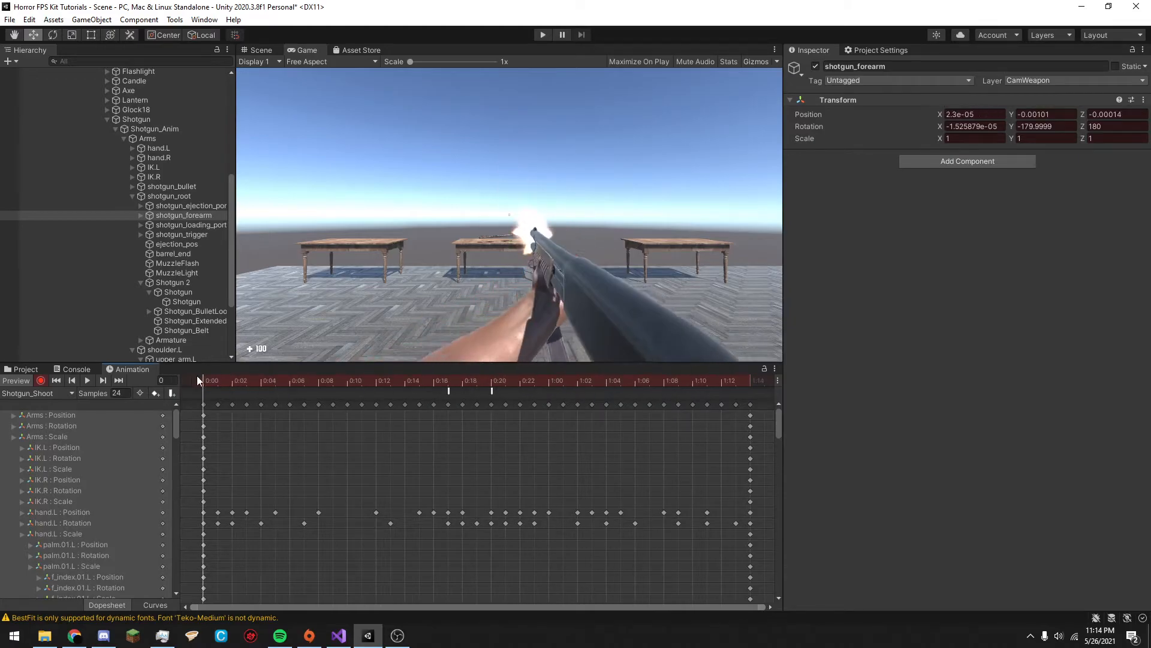
# Rotate hand.L at frames 0 and 2 of the shooting clip in the Scene view to fit the left hand to the foregrip.
pyautogui.click(267, 52)
pyautogui.keyDown('alt'); pyautogui.moveTo(413, 207); pyautogui.dragTo(419, 335); pyautogui.keyUp('alt')
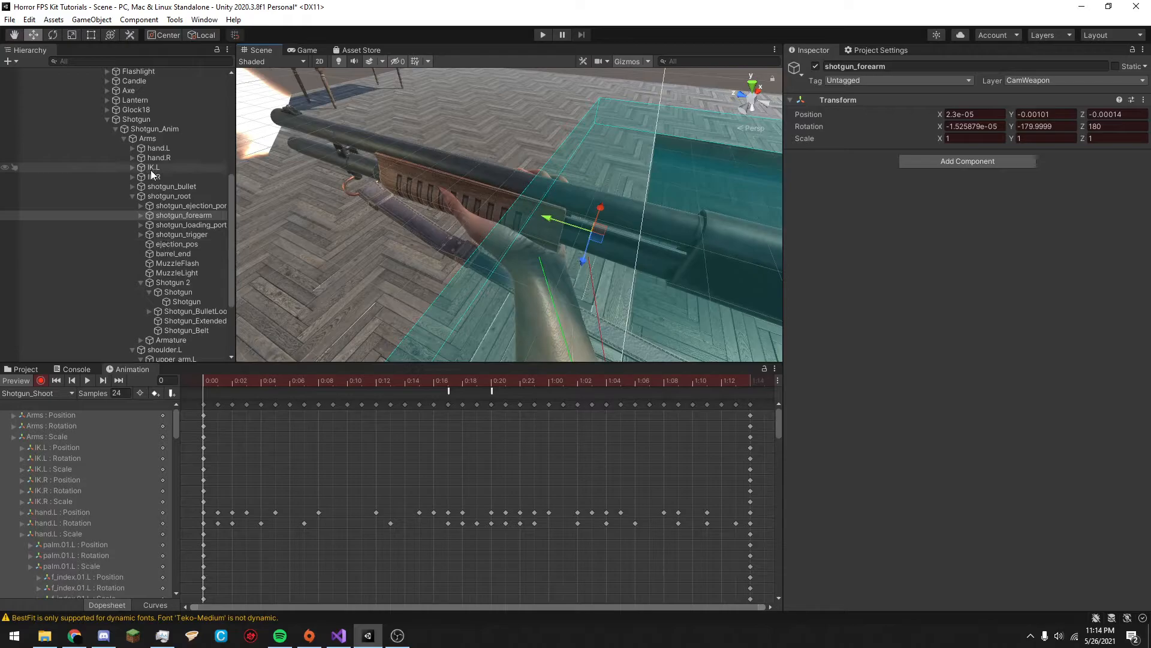
pyautogui.click(162, 148)
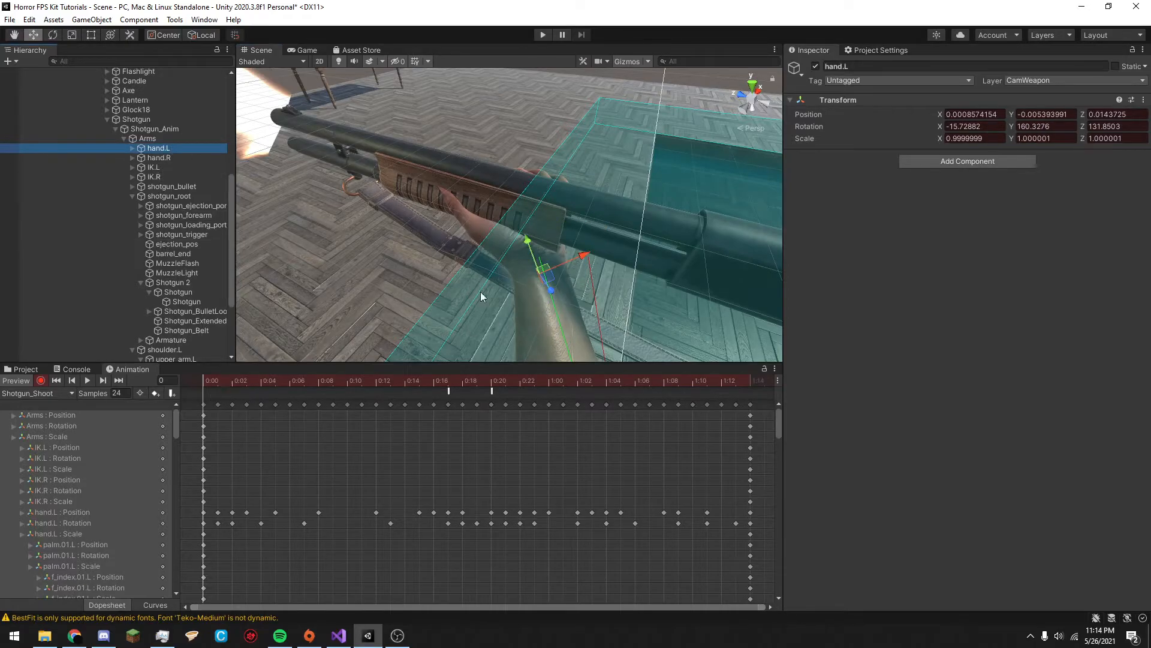
pyautogui.keyDown('alt'); pyautogui.moveTo(502, 295); pyautogui.dragTo(534, 287); pyautogui.keyUp('alt')
pyautogui.press('e')
pyautogui.moveTo(510, 325); pyautogui.dragTo(514, 331)
pyautogui.moveTo(221, 383)
pyautogui.mouseDown()
pyautogui.moveTo(258, 383)
pyautogui.moveTo(238, 393)
pyautogui.mouseUp()
pyautogui.moveTo(574, 331); pyautogui.dragTo(521, 326)
# Rotate hand.L to about 136 on Z at frame 4 and adjust its rotation at frame 6 of the shooting clip.
pyautogui.click(219, 384)
pyautogui.moveTo(231, 379); pyautogui.dragTo(265, 382)
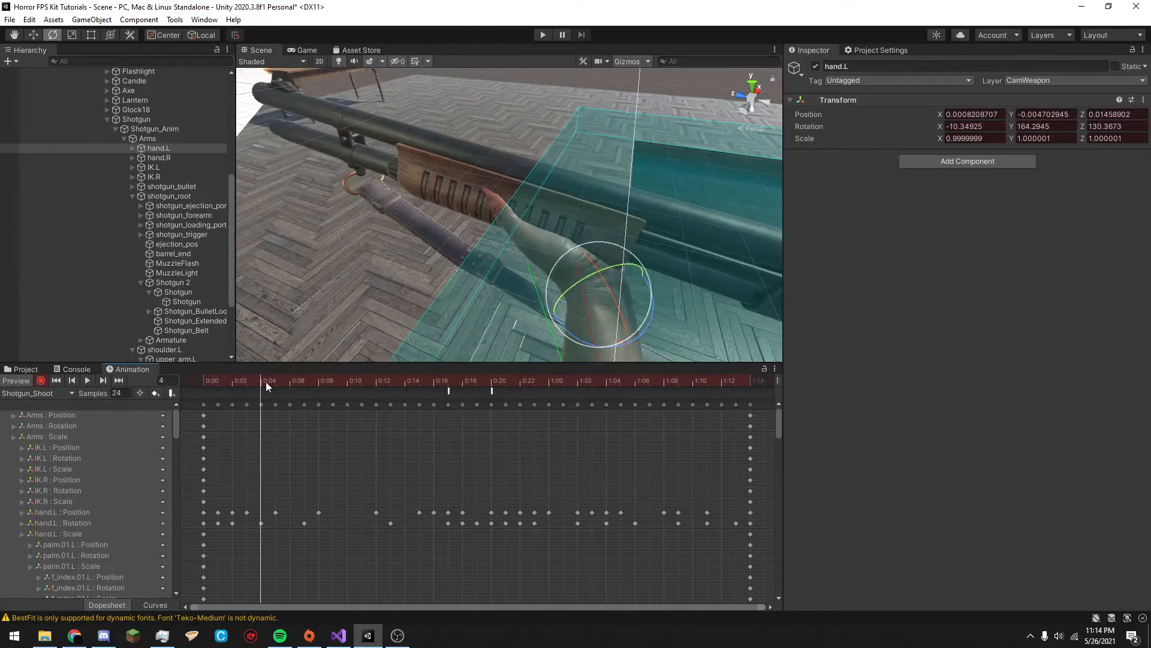
pyautogui.moveTo(581, 341); pyautogui.dragTo(581, 339)
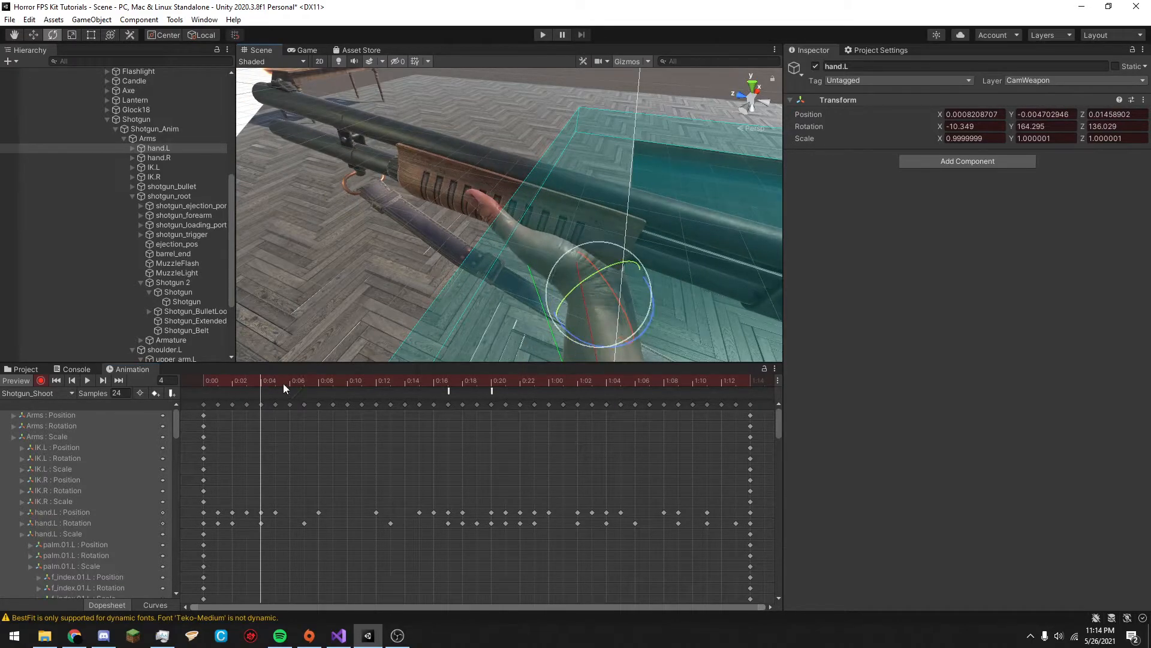
pyautogui.click(275, 380)
pyautogui.click(291, 382)
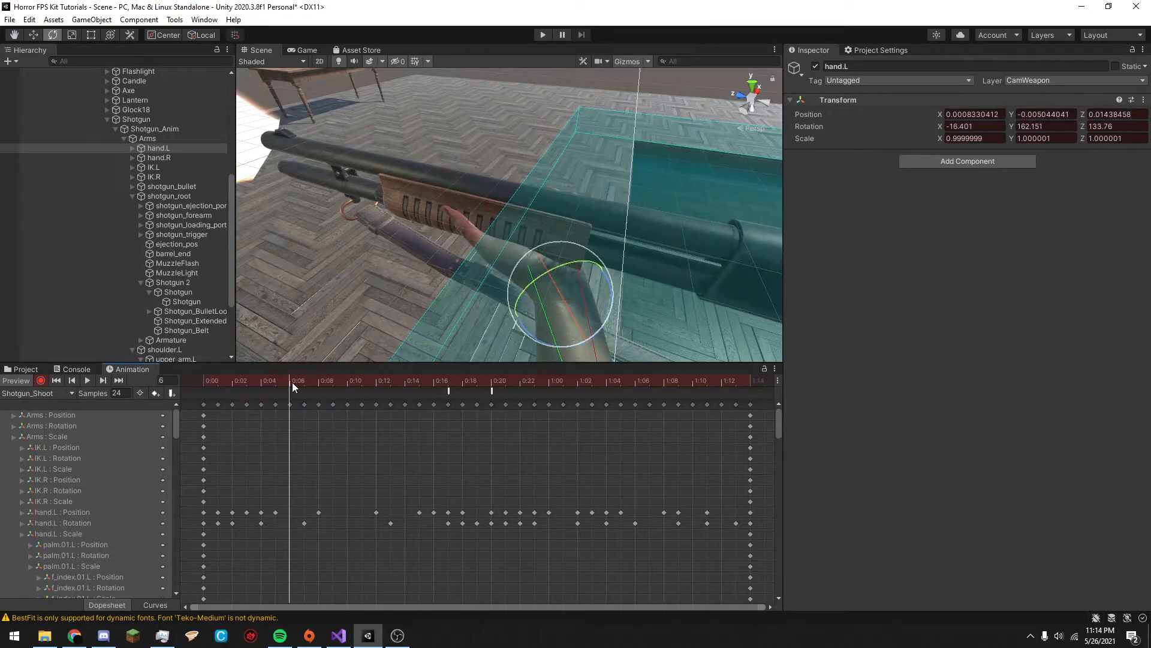
pyautogui.moveTo(525, 334)
pyautogui.mouseDown()
pyautogui.moveTo(519, 313)
pyautogui.moveTo(543, 318)
pyautogui.moveTo(531, 327)
pyautogui.mouseUp()
# Rotate hand.L to about 135.8 on Z at frame 13 and about 138 on Z at frame 17.
pyautogui.click(310, 378)
pyautogui.click(318, 380)
pyautogui.moveTo(322, 379); pyautogui.dragTo(393, 387)
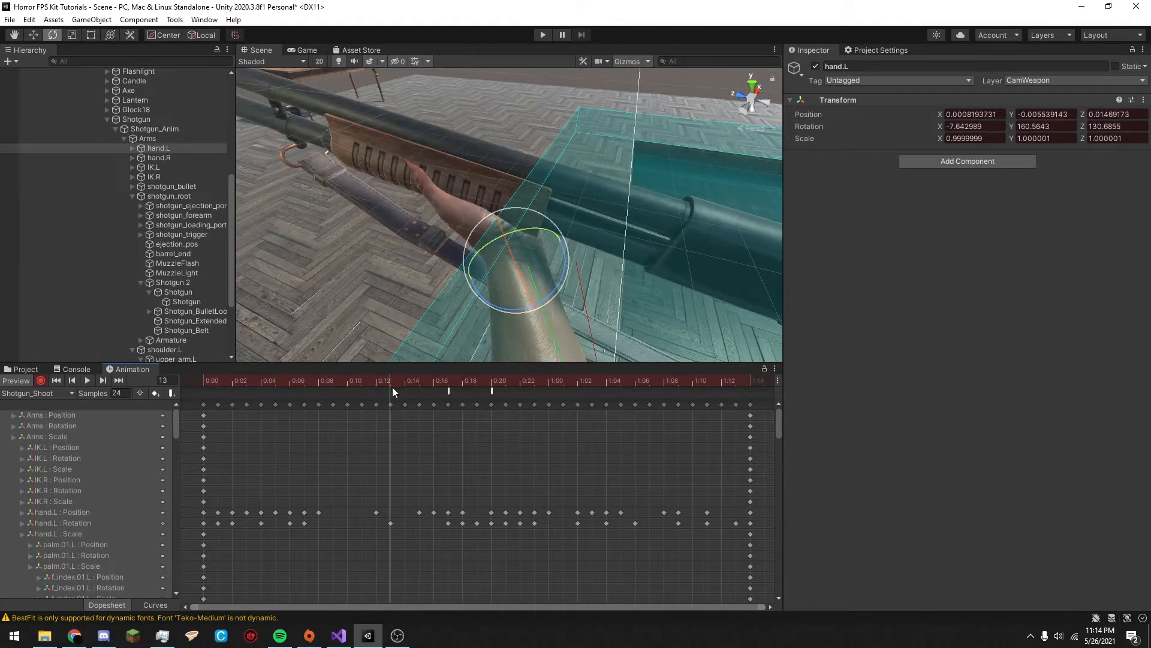
pyautogui.moveTo(488, 304); pyautogui.dragTo(453, 339)
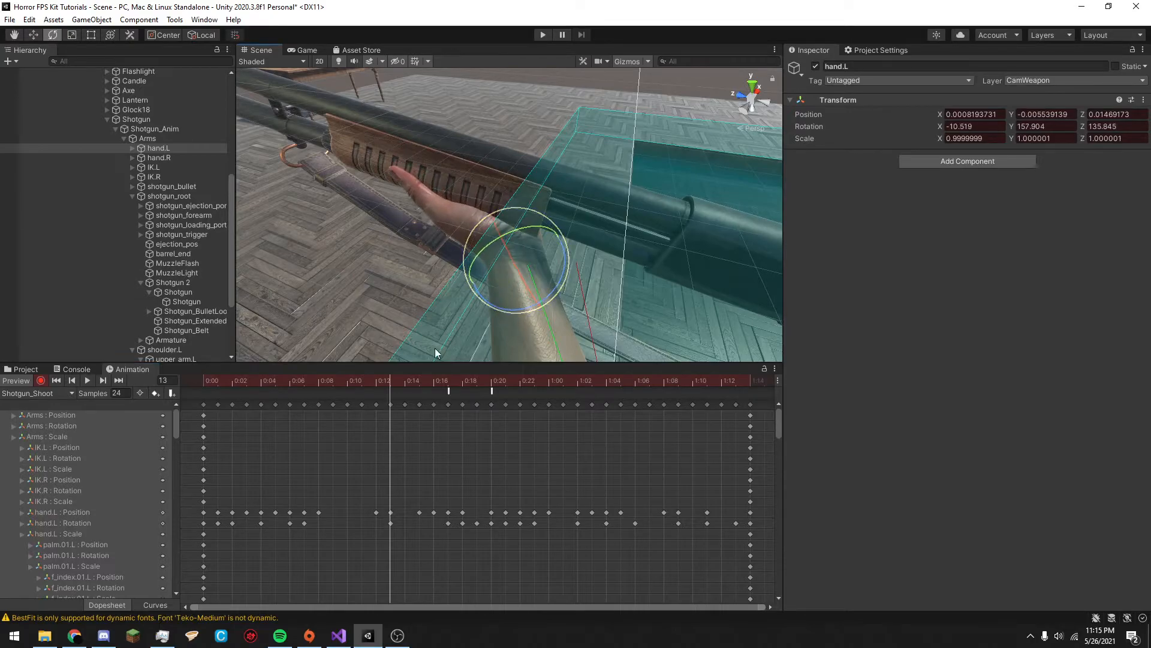
pyautogui.moveTo(376, 380); pyautogui.dragTo(444, 383)
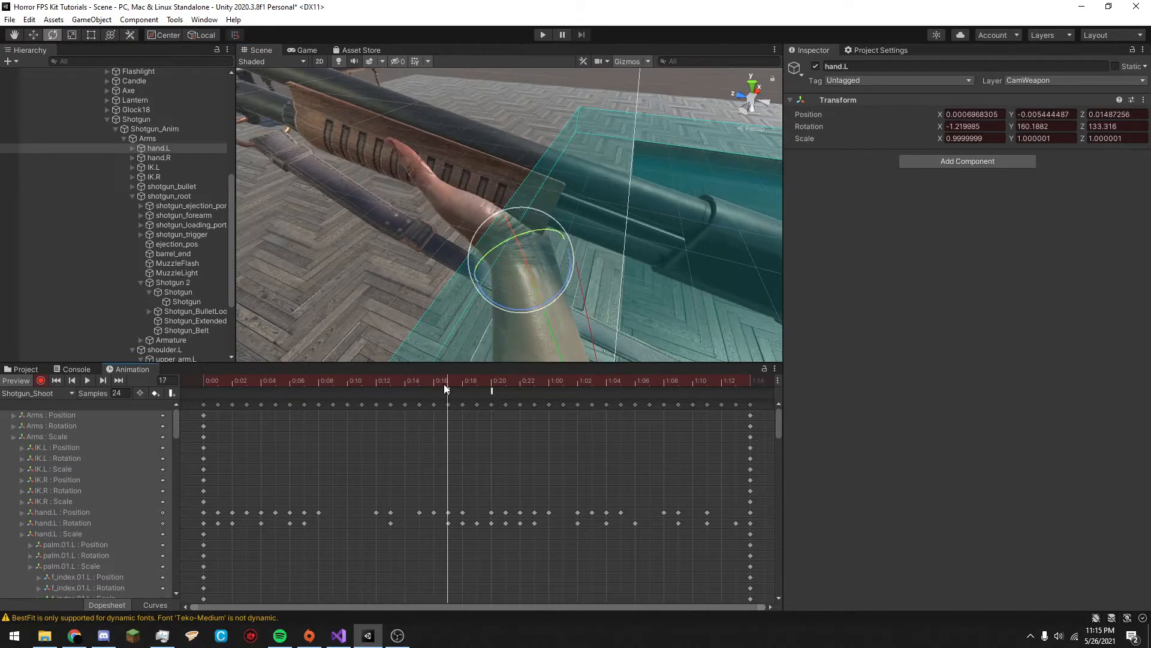
pyautogui.doubleClick(456, 389)
pyautogui.moveTo(485, 297); pyautogui.dragTo(488, 298)
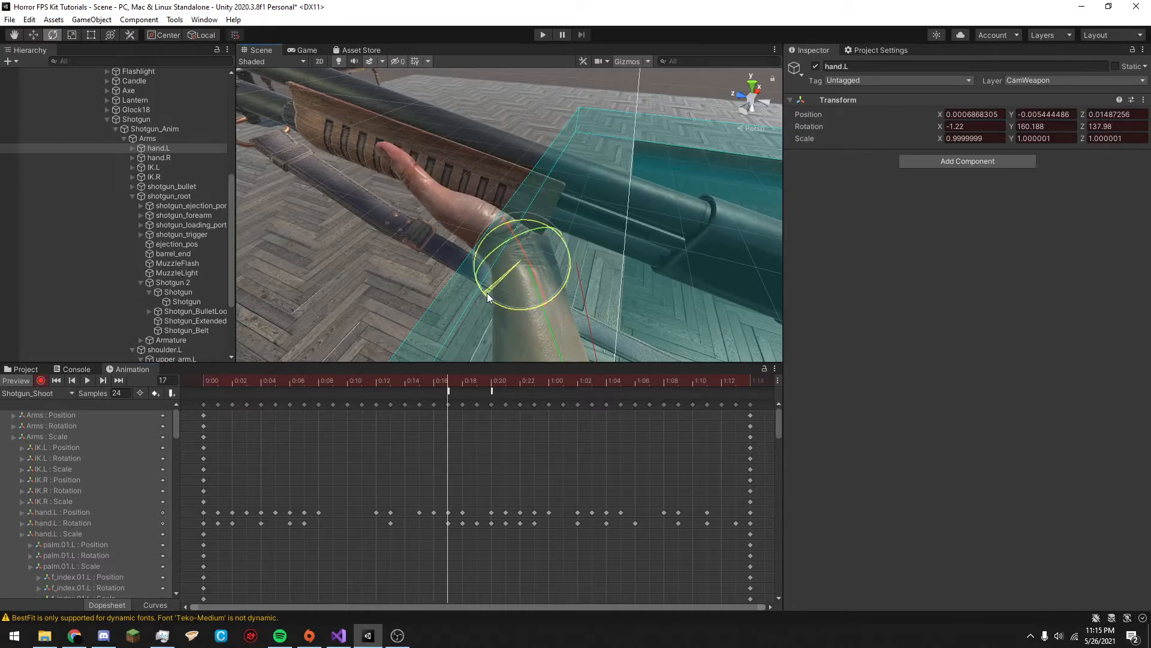
pyautogui.click(437, 378)
# Preview the shooting clip in the Game view and rotate hand.L to about 138.9 on Z at frame 21.
pyautogui.click(307, 50)
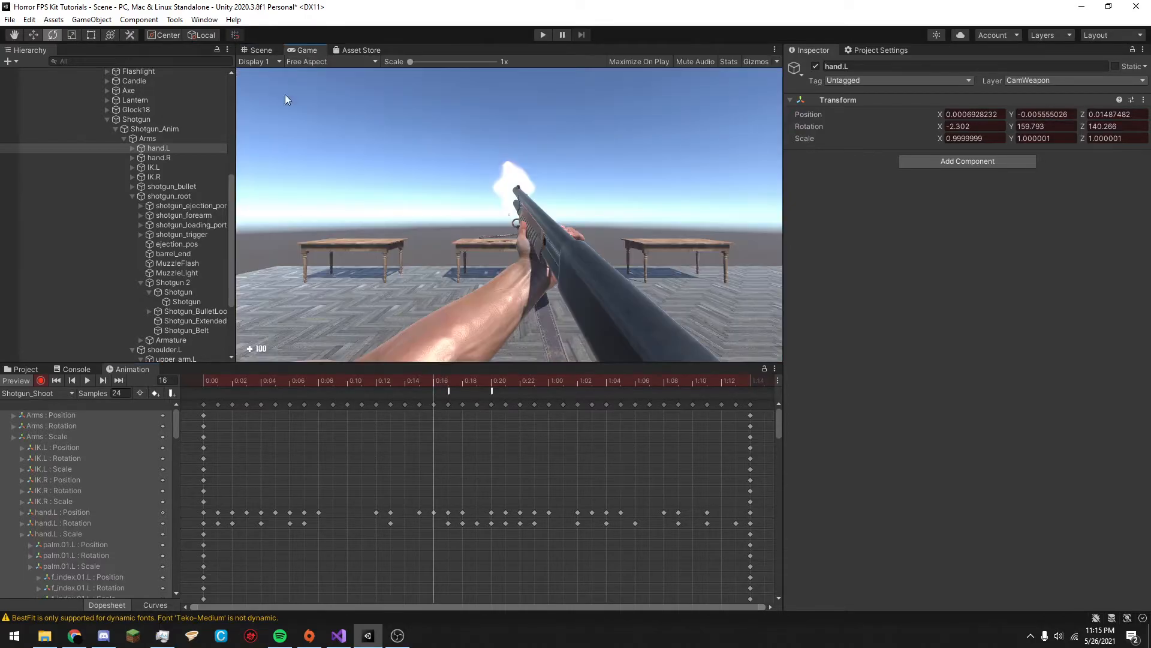
pyautogui.click(87, 380)
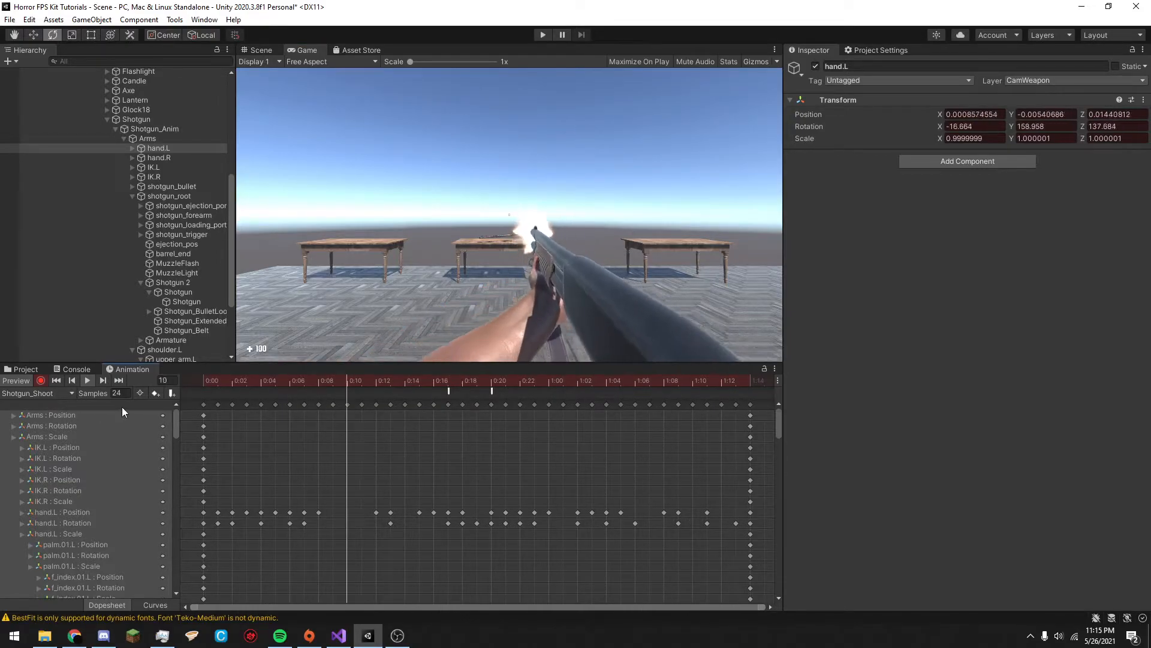
pyautogui.moveTo(300, 381); pyautogui.dragTo(510, 387)
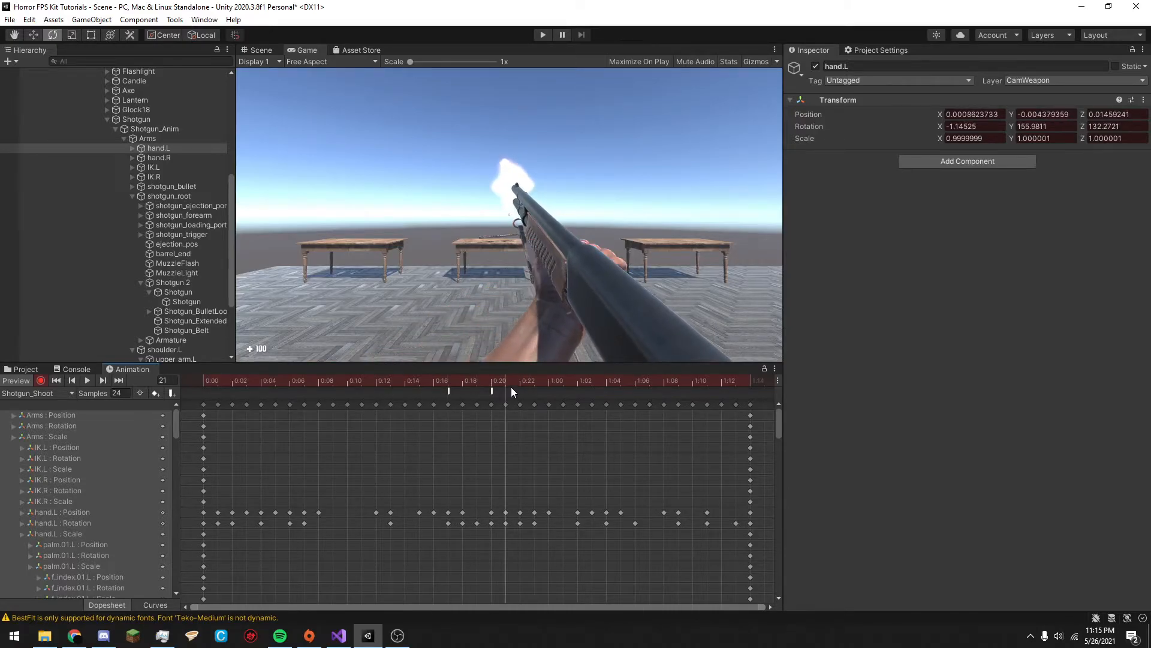
pyautogui.click(267, 52)
pyautogui.moveTo(599, 332); pyautogui.dragTo(609, 336)
pyautogui.click(304, 51)
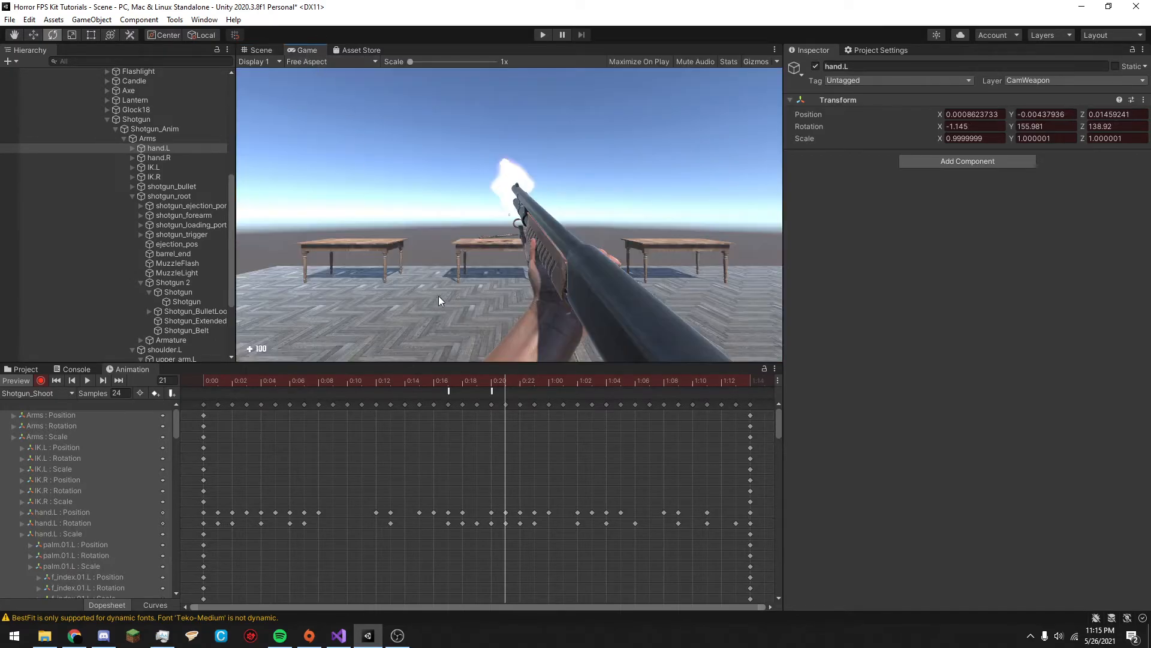
pyautogui.moveTo(498, 383); pyautogui.dragTo(117, 373)
pyautogui.click(88, 380)
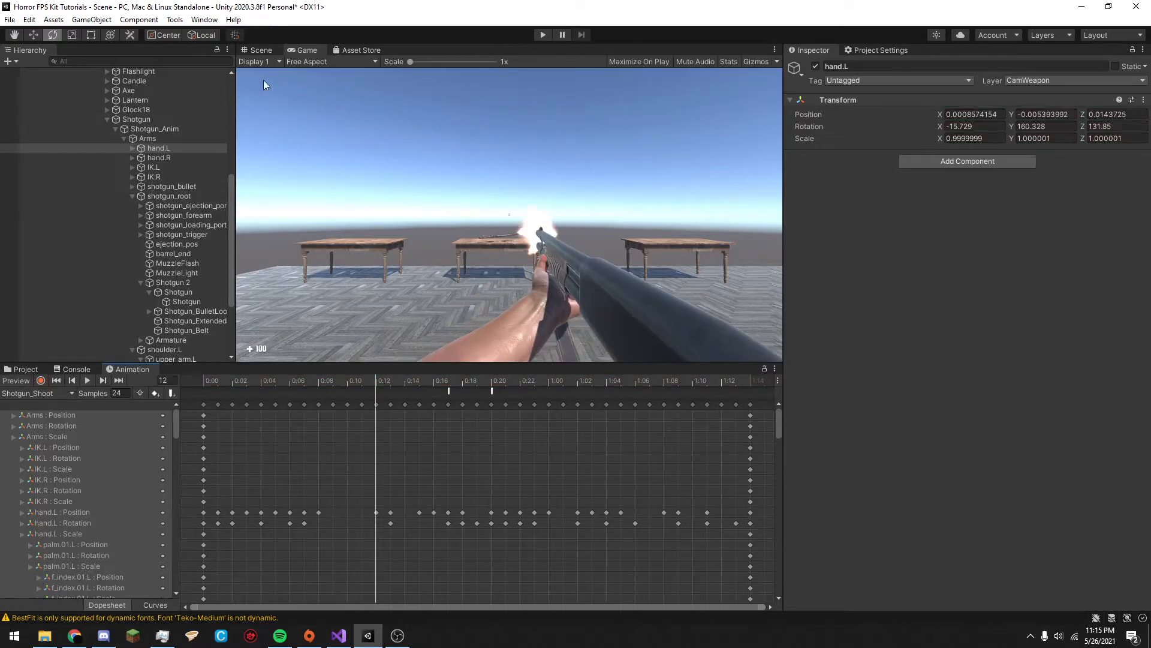
# Deactivate the Shotgun_Anim object under Shotgun.
pyautogui.scroll(3, 144, 157)
pyautogui.click(164, 167)
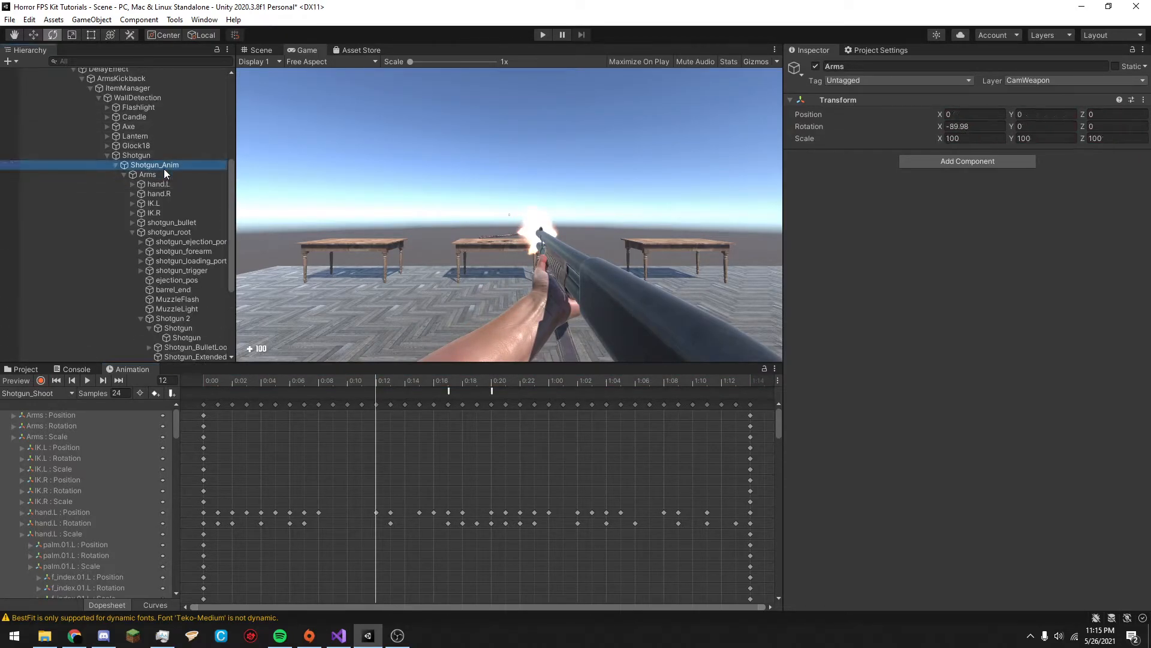
pyautogui.click(816, 66)
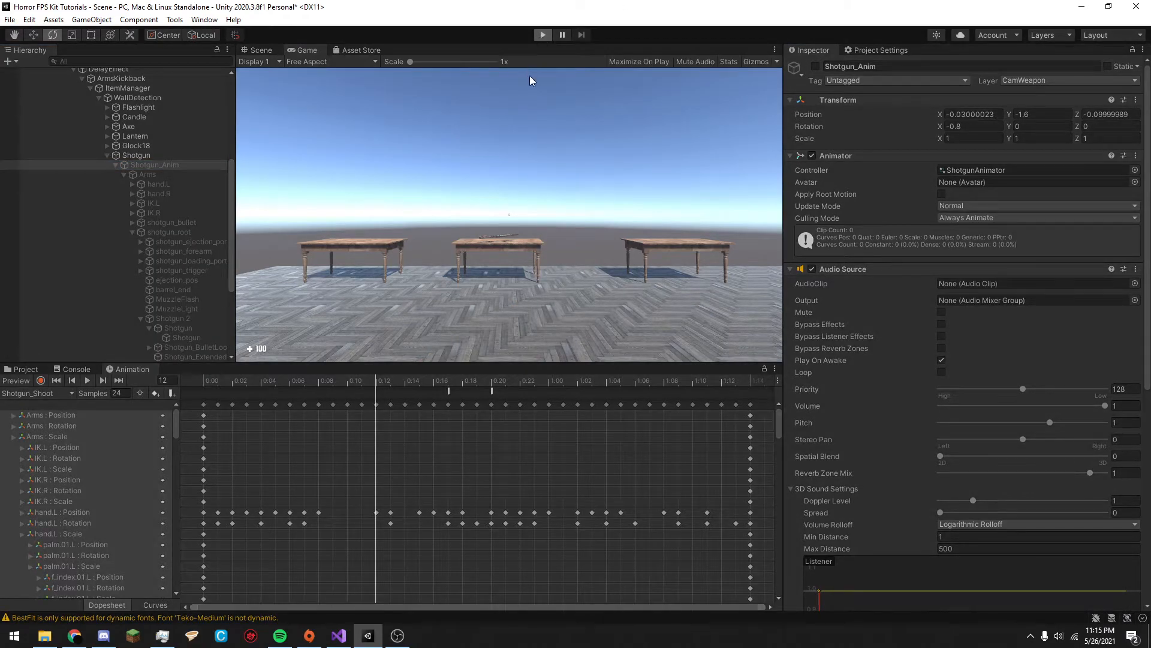
# Playtest the scene by picking up the shotgun from the table, equipping it, aiming and firing, and stop the test.
pyautogui.click(542, 34)
pyautogui.press('w')
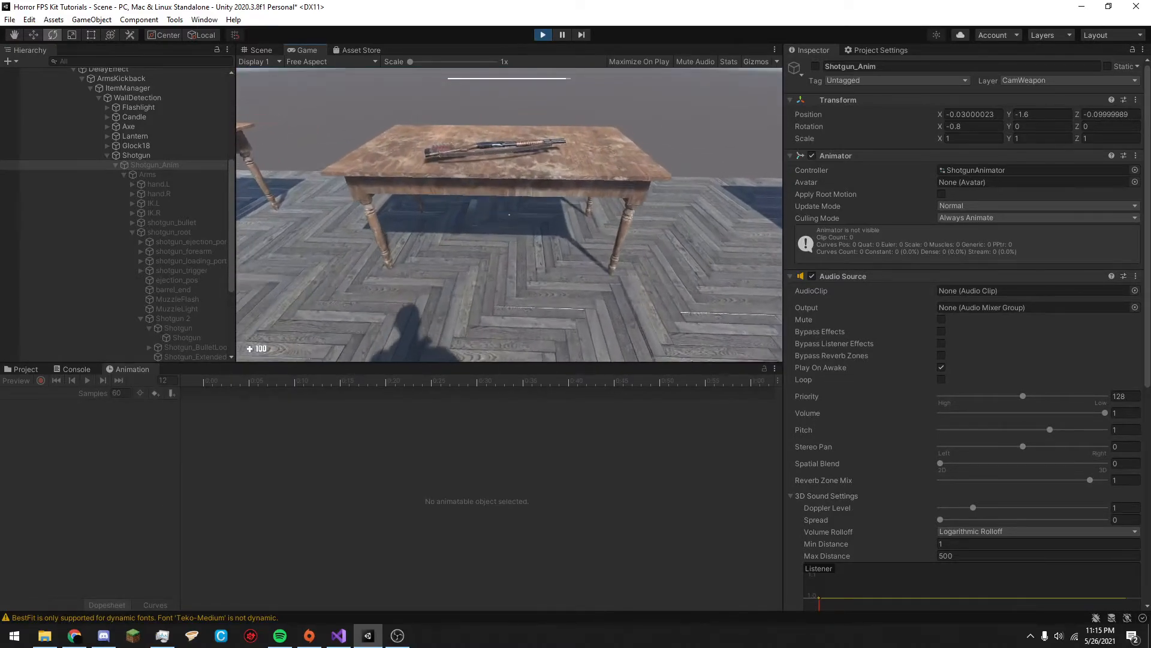
pyautogui.press('e')
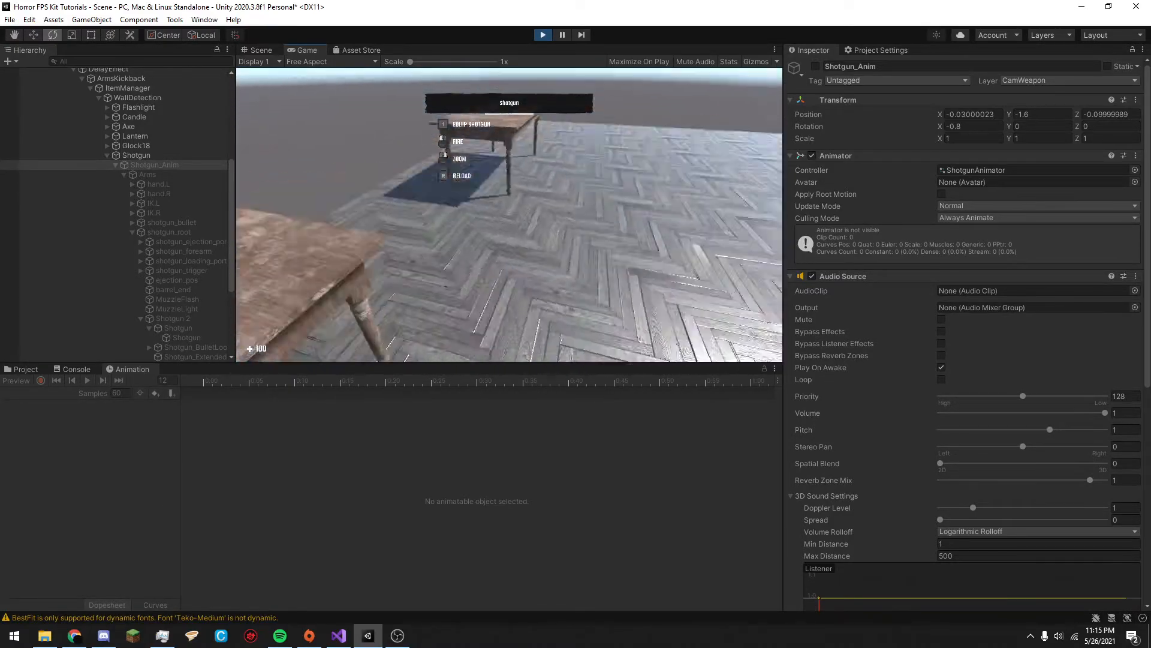
pyautogui.press('1')
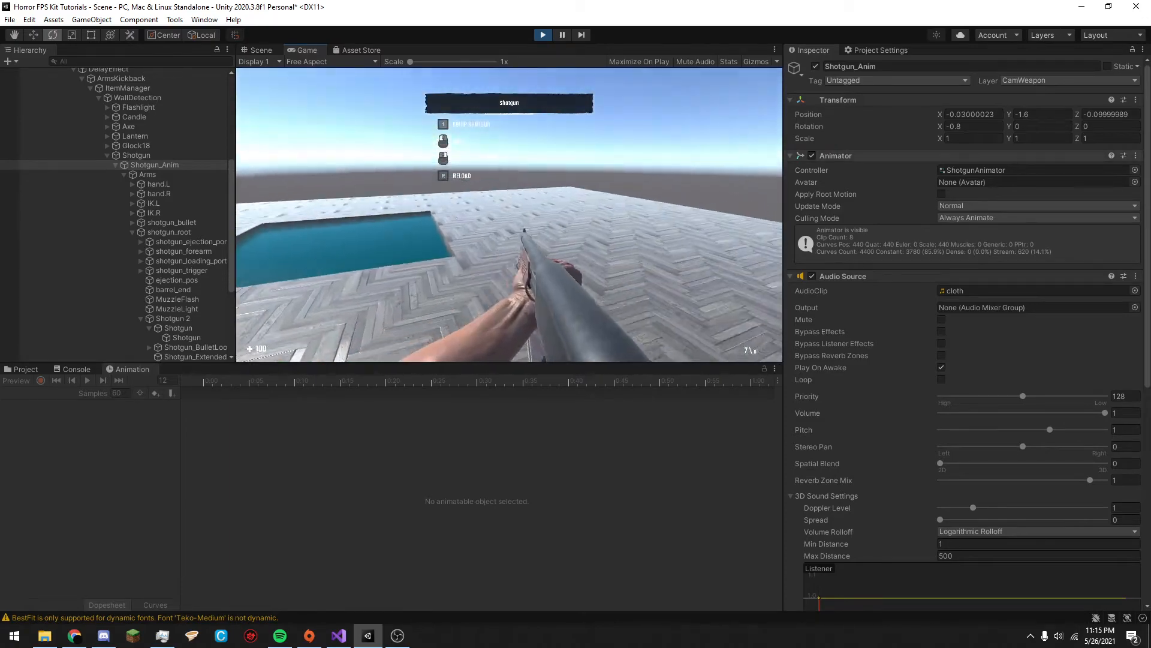
pyautogui.press('Escape')
pyautogui.click(693, 184)
pyautogui.click(509, 214)
pyautogui.click(509, 214)
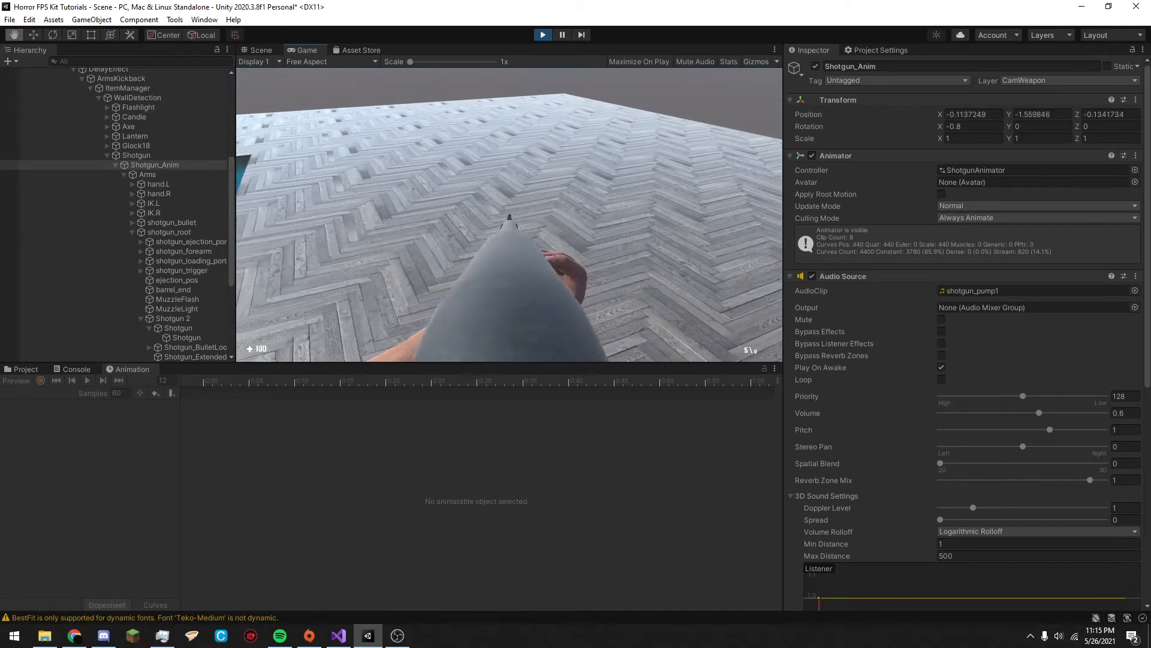
pyautogui.press('Escape')
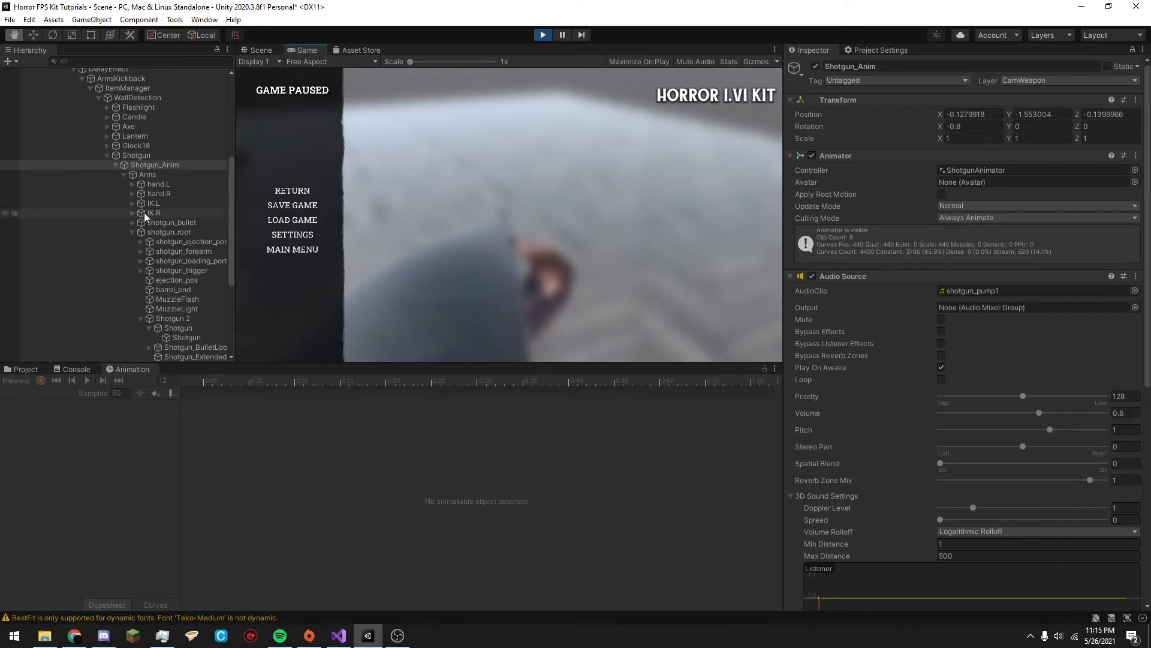
pyautogui.click(159, 193)
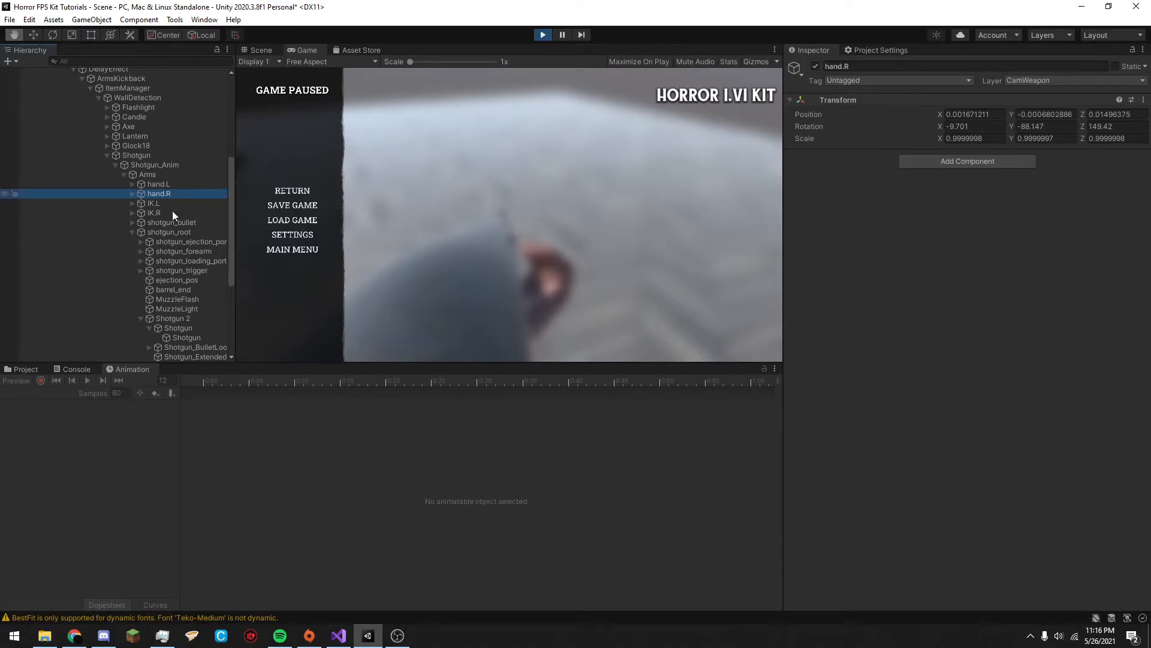
pyautogui.hotkey('ctrl', 'p')
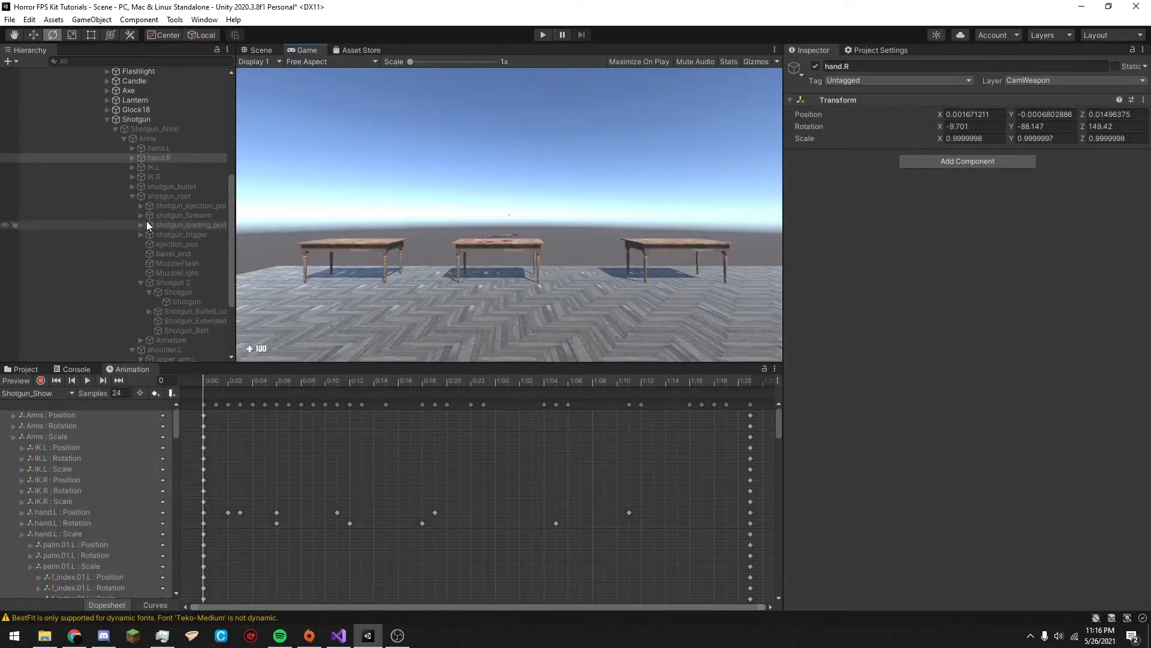
# Reactivate Shotgun_Anim and look through its components and its list of animation clips.
pyautogui.click(161, 129)
pyautogui.click(815, 66)
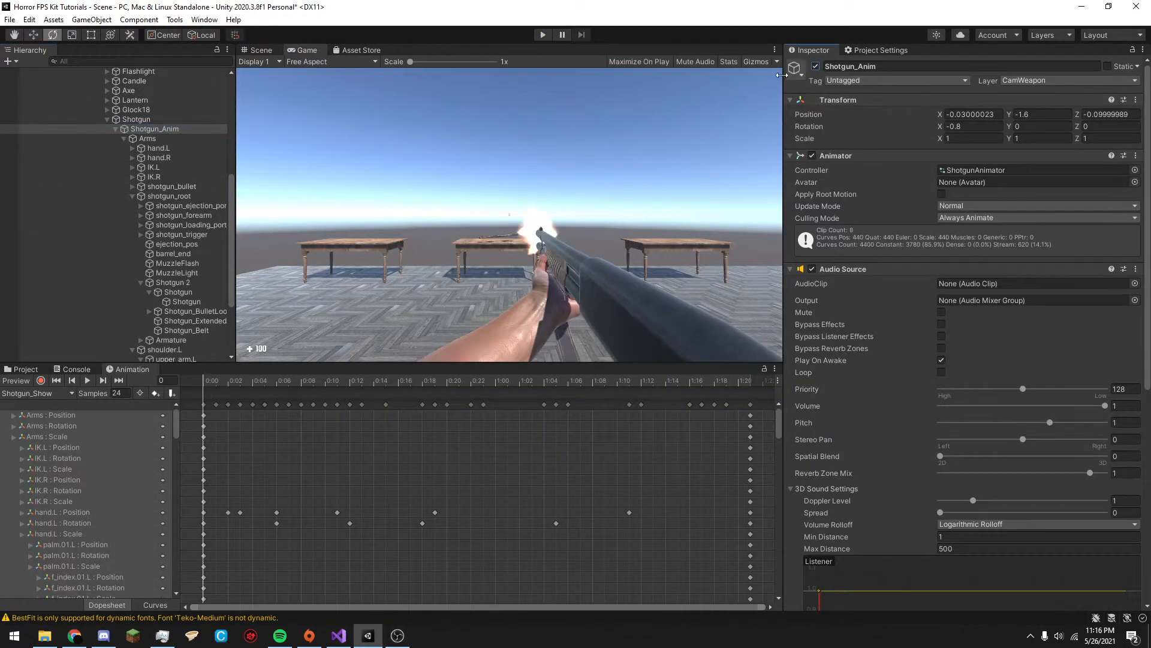
pyautogui.scroll(-3, 228, 205)
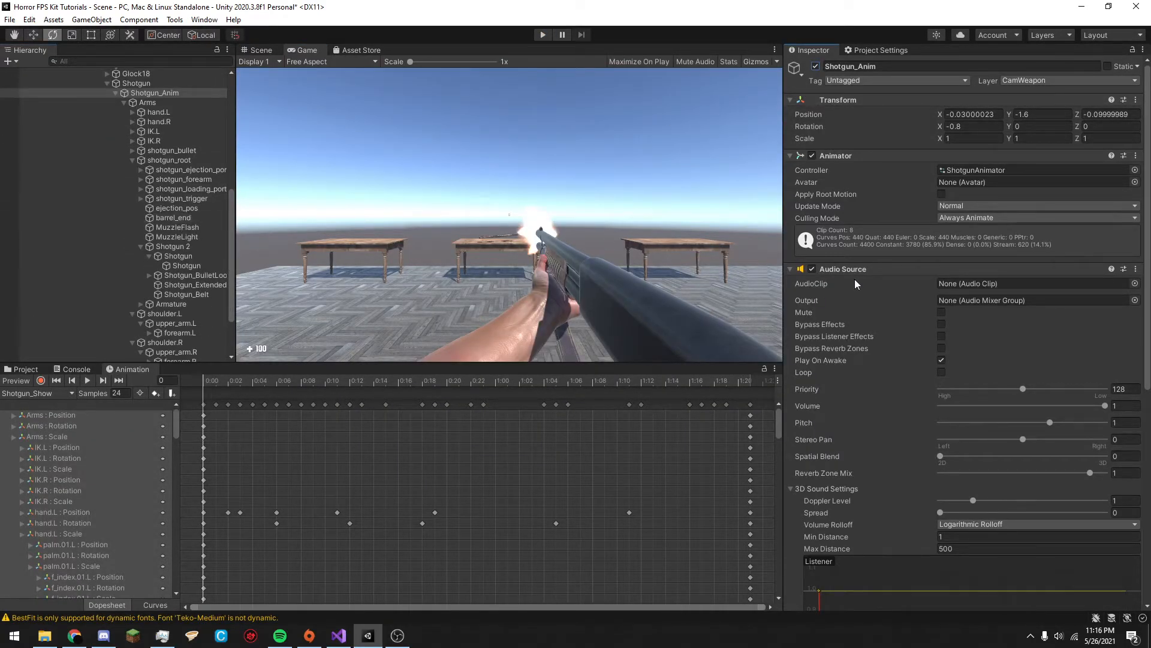
pyautogui.scroll(-10, 905, 265)
pyautogui.click(59, 397)
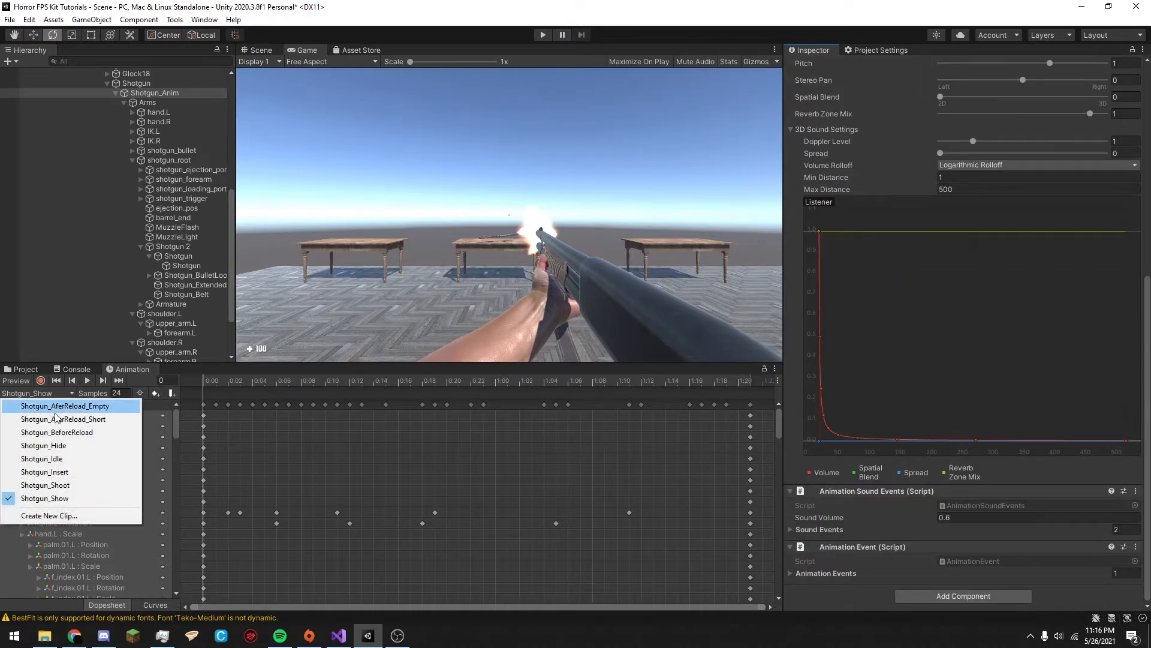
pyautogui.click(344, 290)
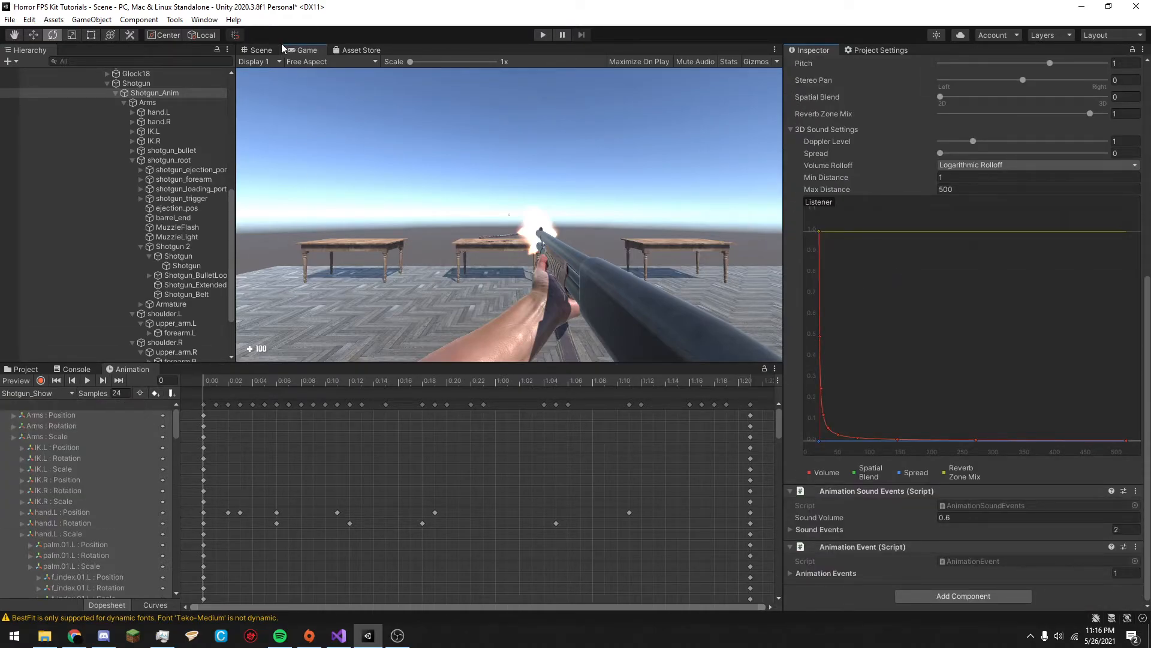
# Return to the Scene view and open the Aiming Settings in the Shotgun object's Weapon Controller.
pyautogui.click(262, 50)
pyautogui.scroll(-3, 170, 179)
pyautogui.scroll(3, 170, 179)
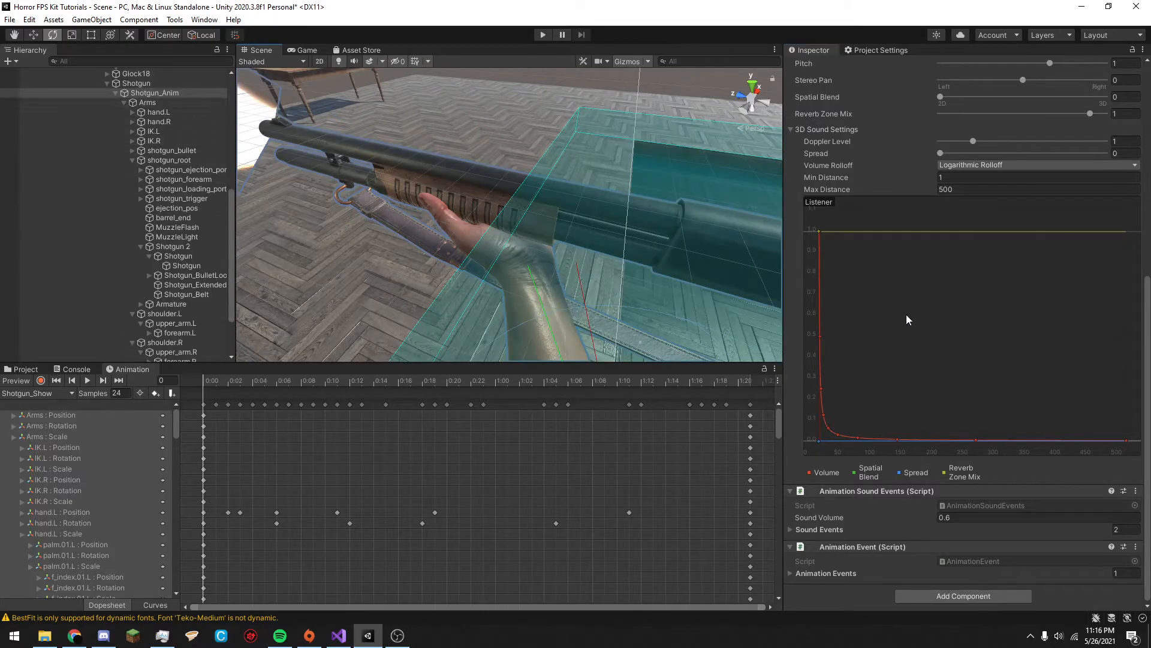
pyautogui.scroll(10, 895, 316)
pyautogui.click(137, 84)
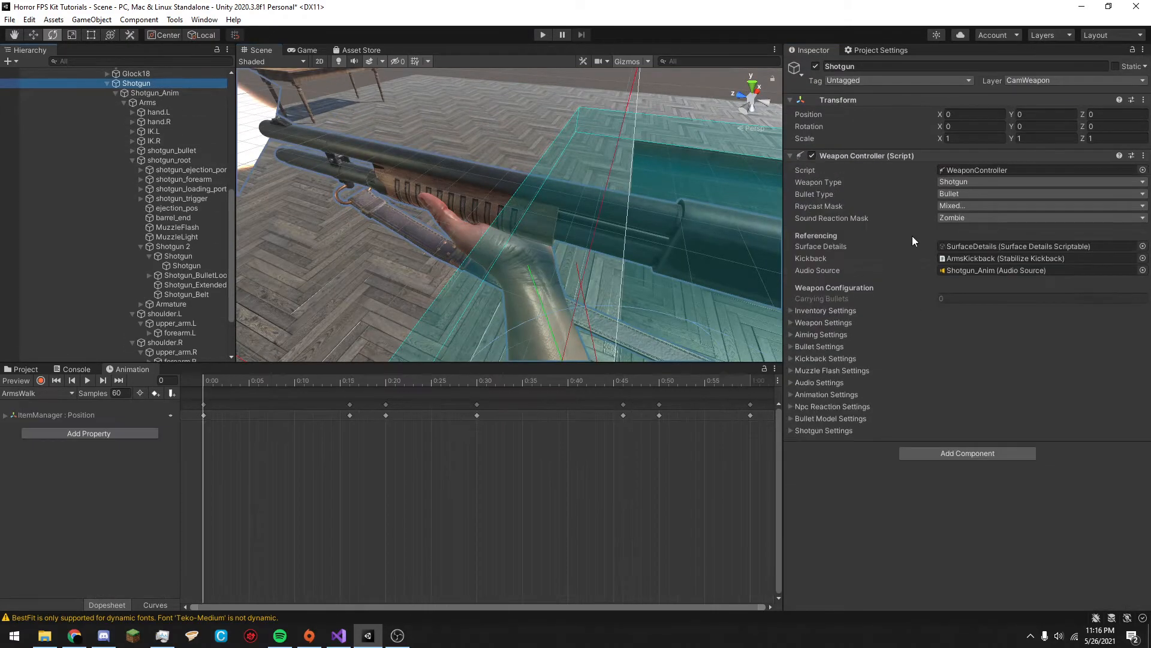
pyautogui.click(830, 336)
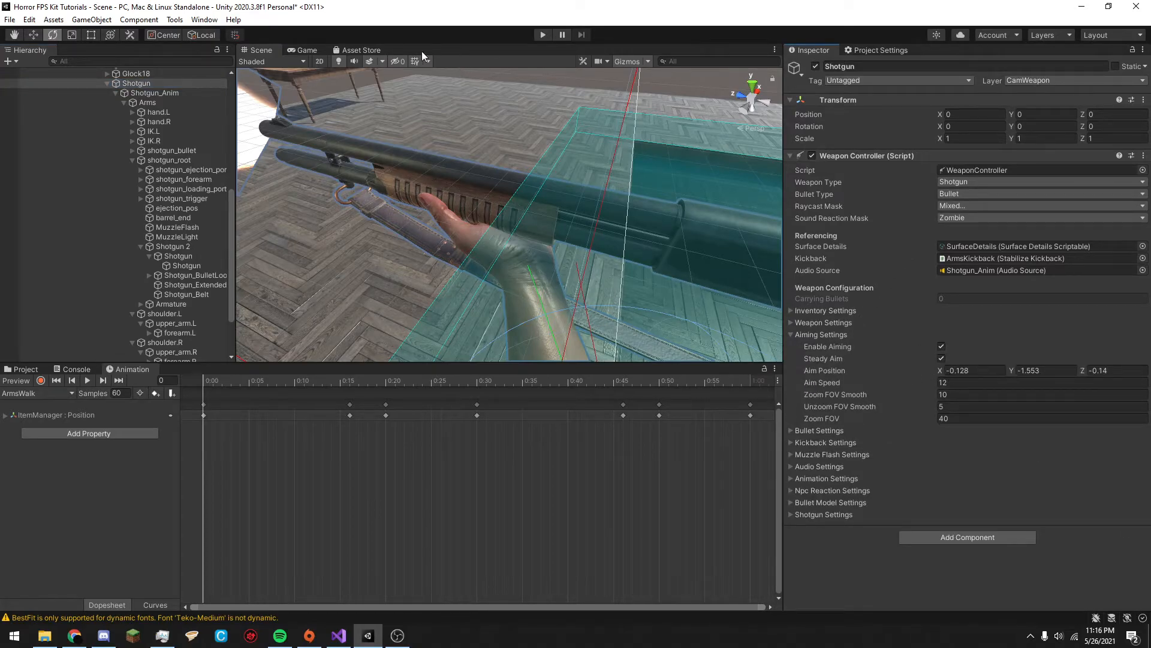
# Playtest in the Game view with Shotgun_Anim active, collect the shotgun from the table, and end the test.
pyautogui.click(306, 51)
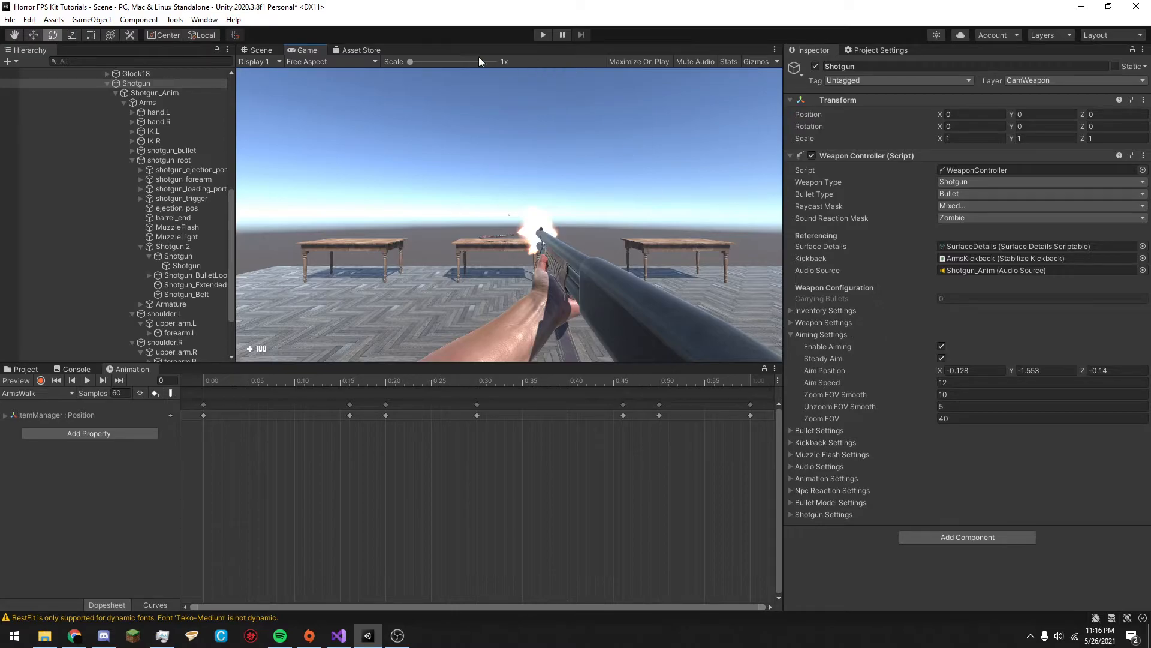
pyautogui.click(544, 35)
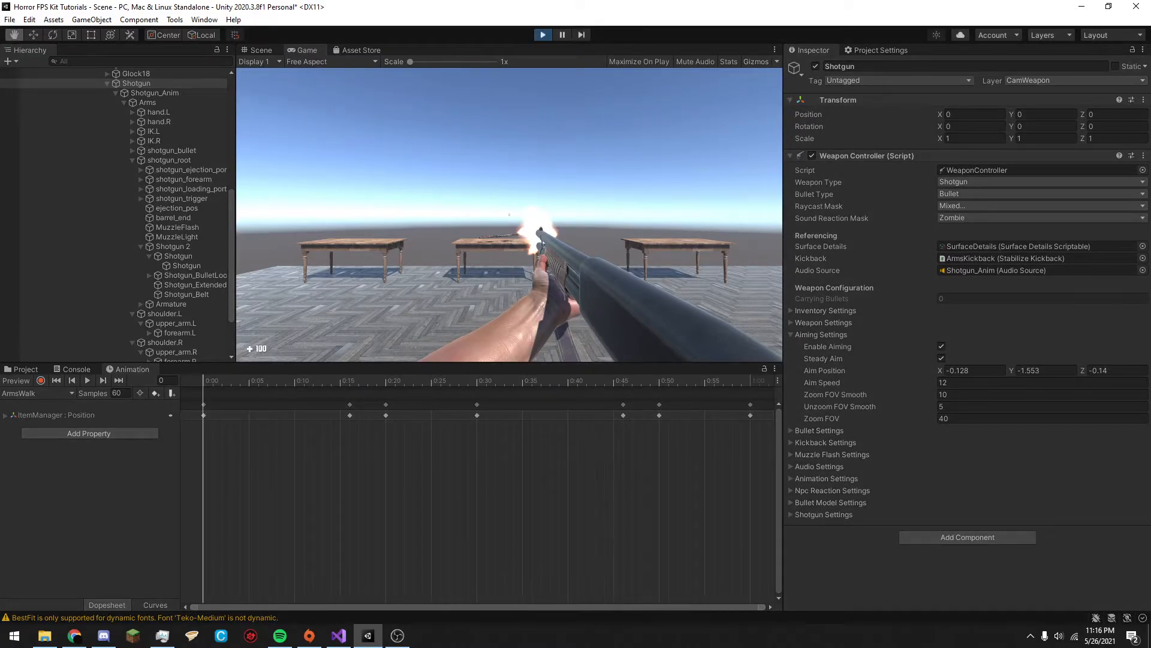
pyautogui.press('w')
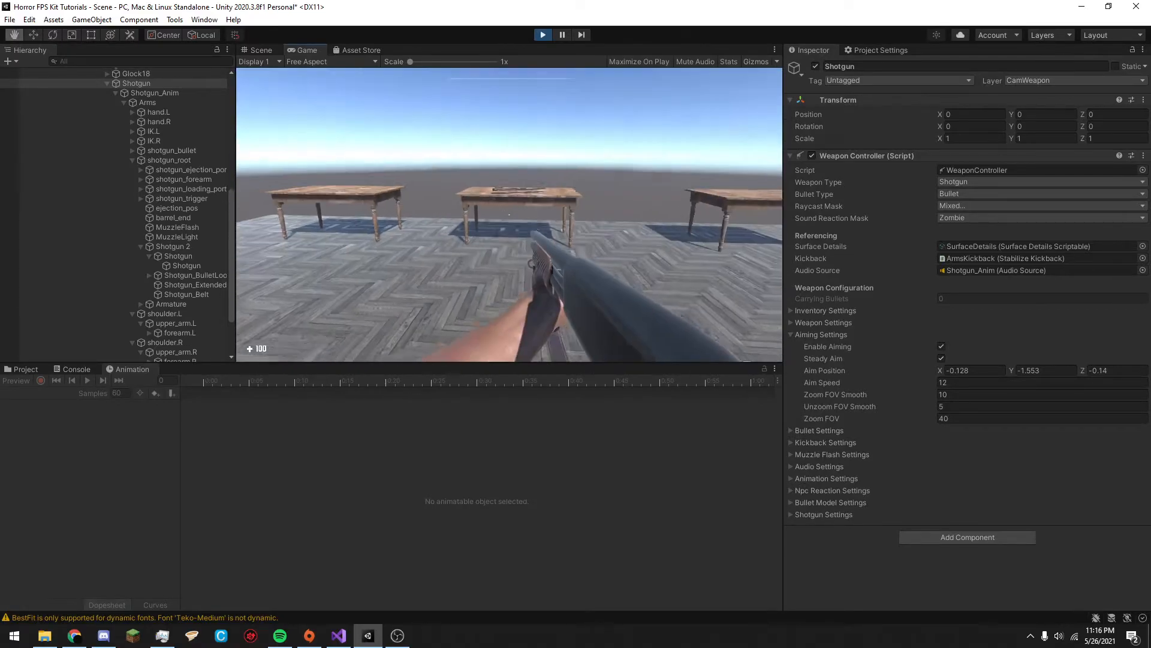
pyautogui.press('e')
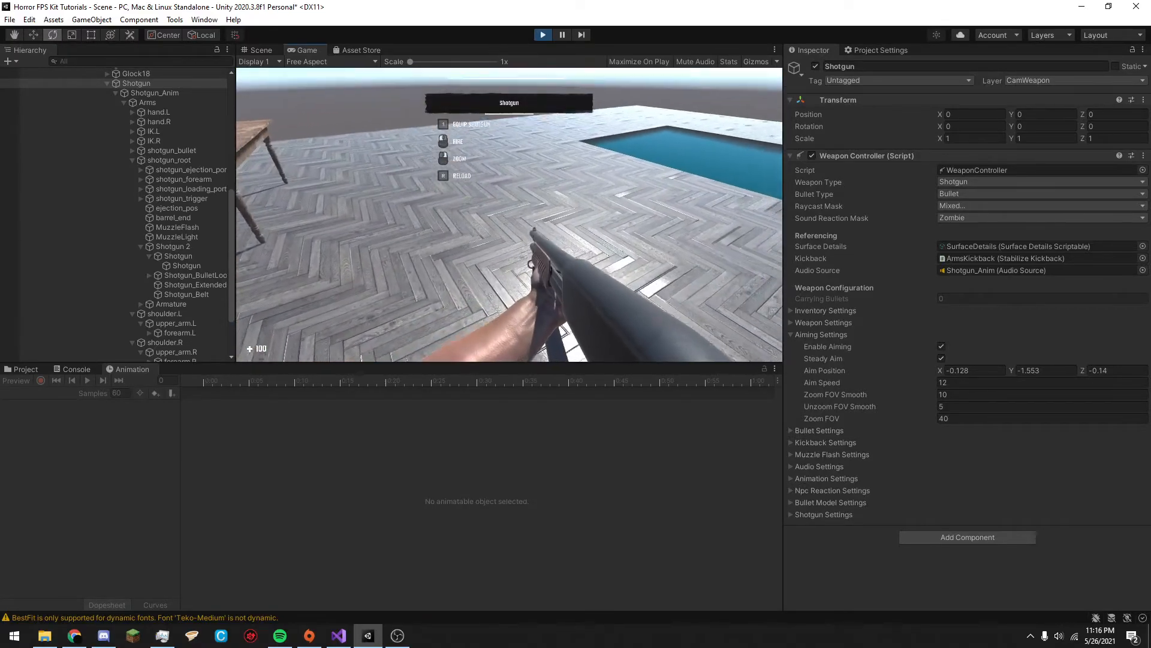
pyautogui.press('Escape')
pyautogui.click(542, 35)
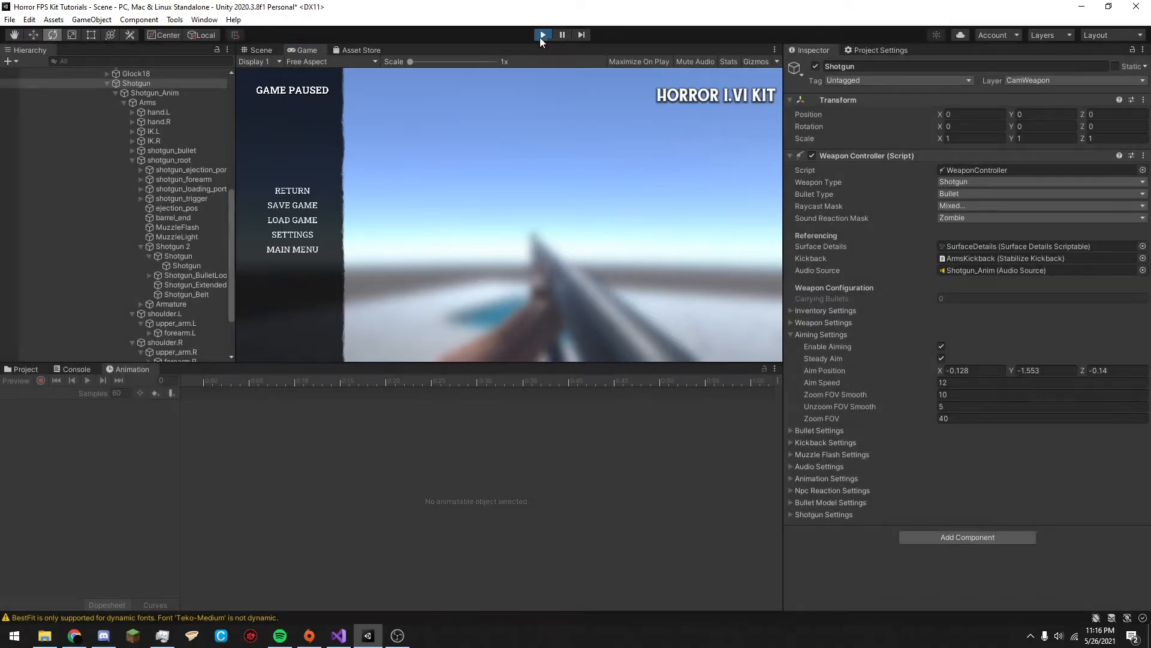
# Deactivate Shotgun_Anim, keep the Shotgun's Weapon Controller shown, and start a playtest that picks up the shotgun and aims it.
pyautogui.click(815, 66)
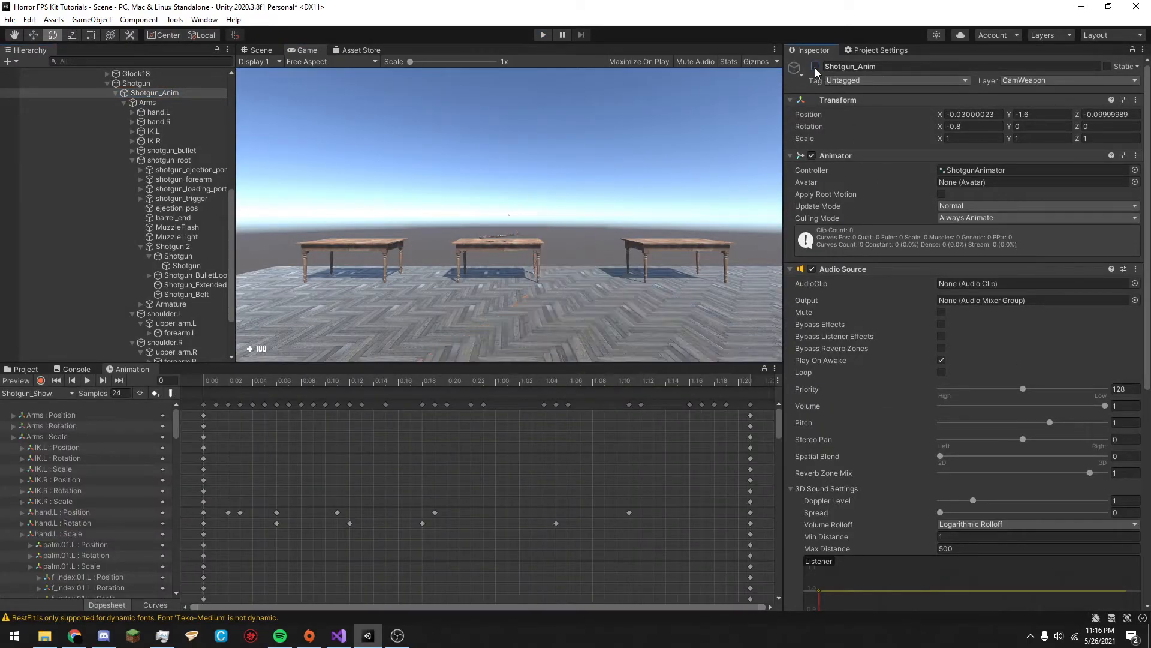
pyautogui.click(136, 83)
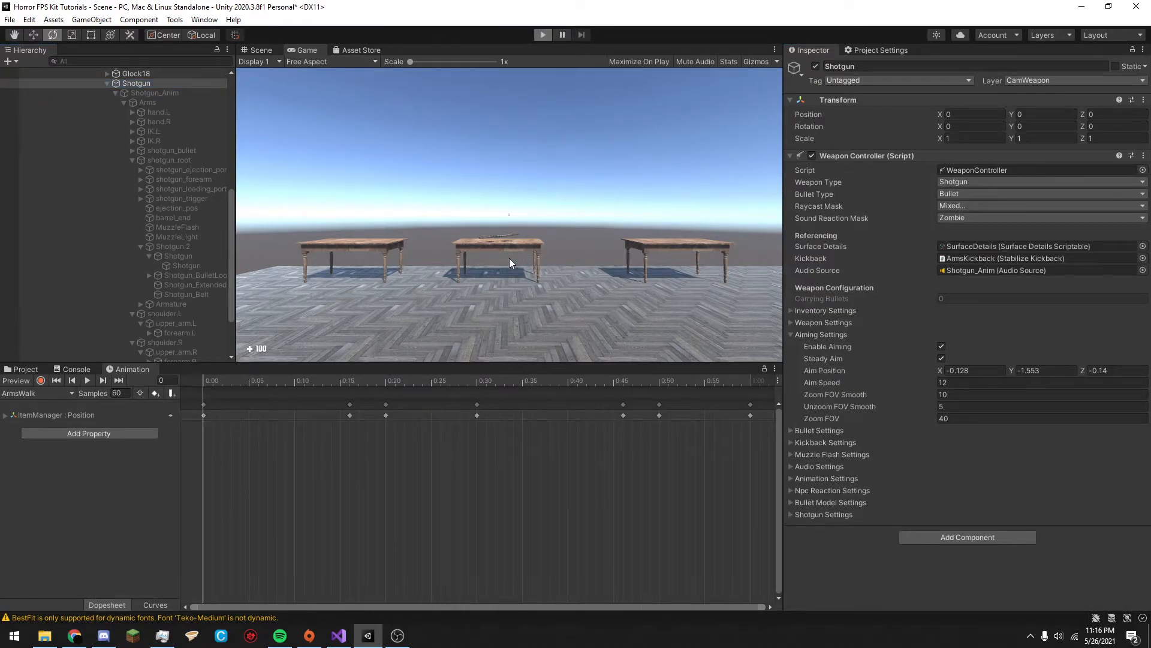
pyautogui.hotkey('ctrl', 'p')
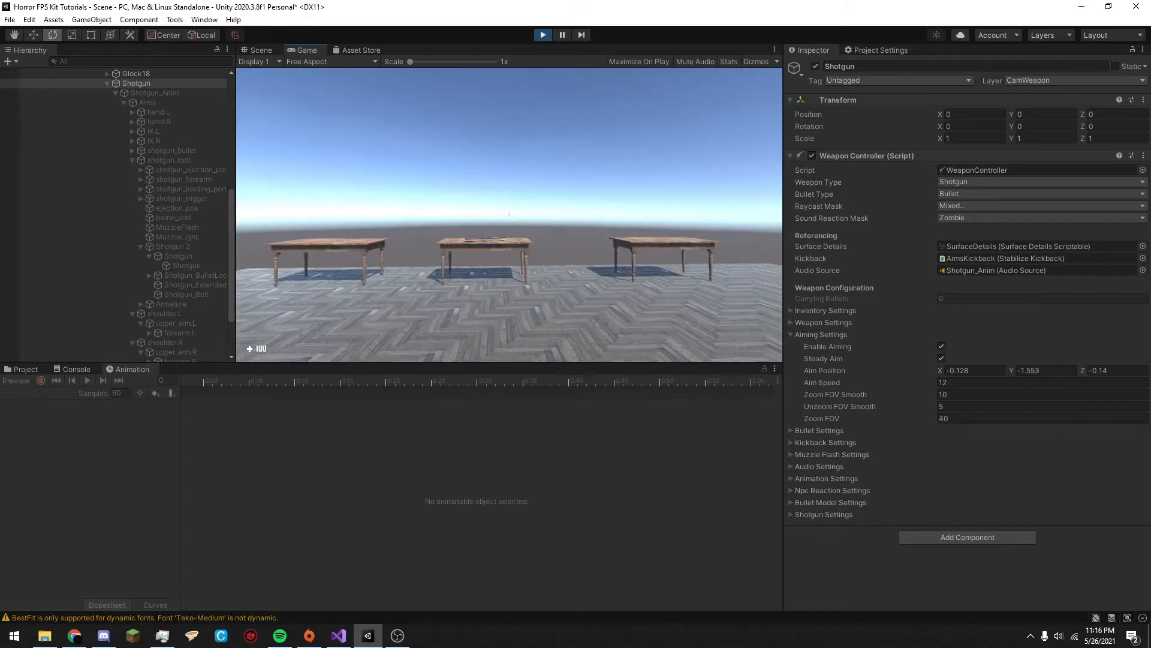
pyautogui.press('w')
pyautogui.press('e')
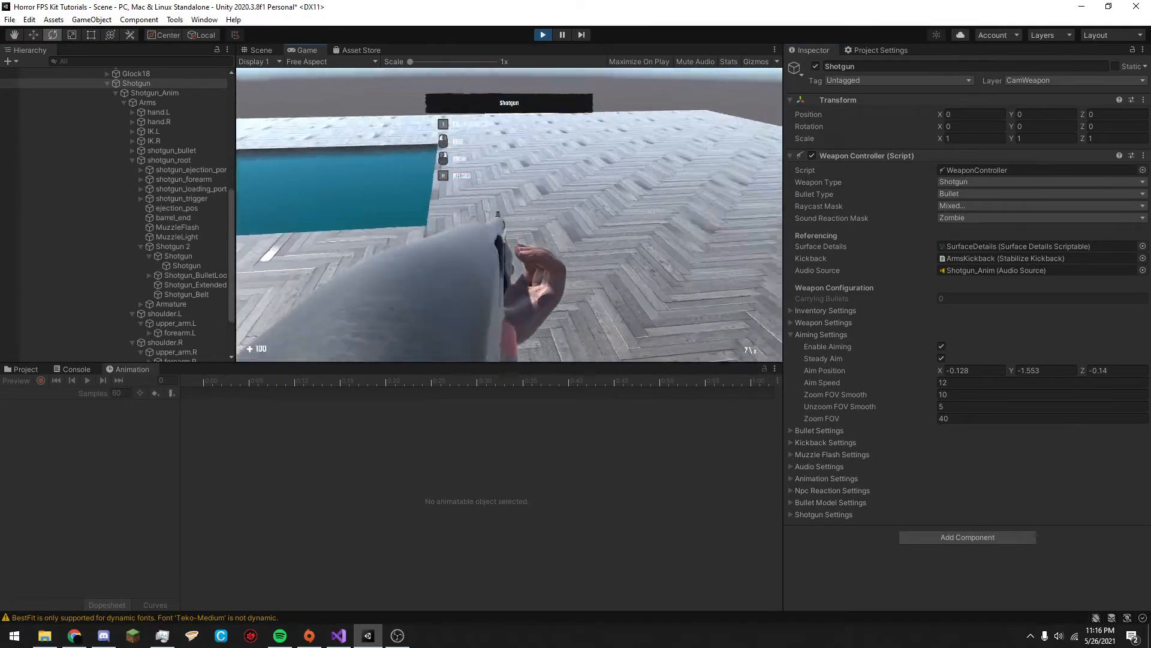
# Try adjusting the Shotgun's Aim Position X with the inventory open during the playtest, undo the change, and resume the game.
pyautogui.press('Escape')
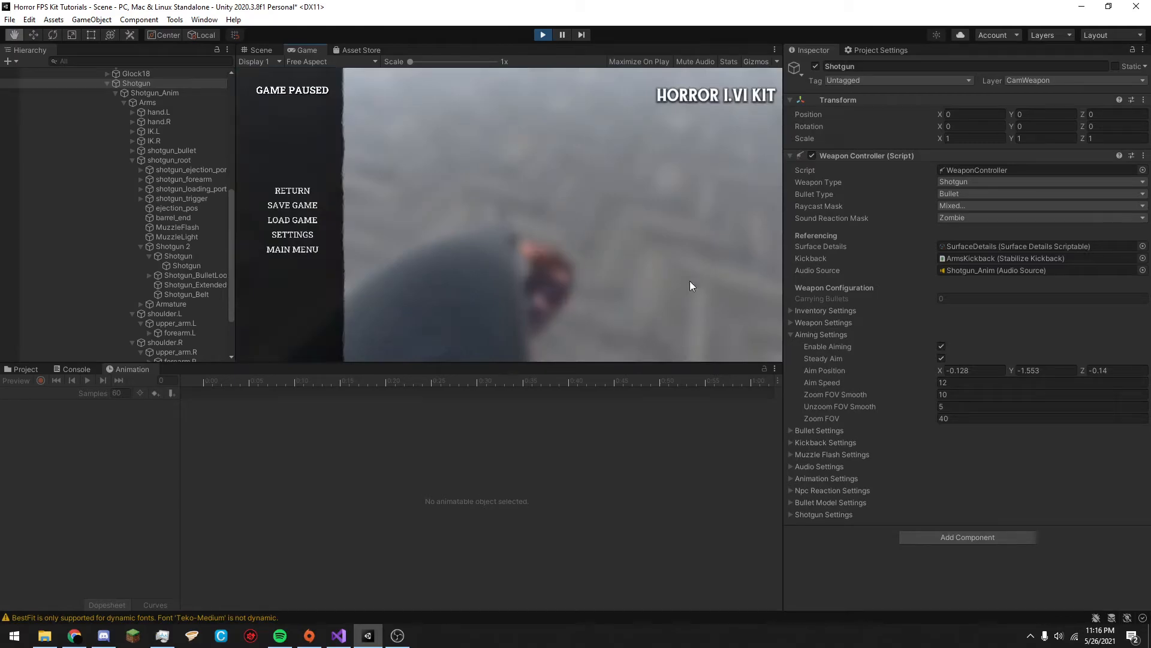
pyautogui.click(303, 190)
pyautogui.press('Tab')
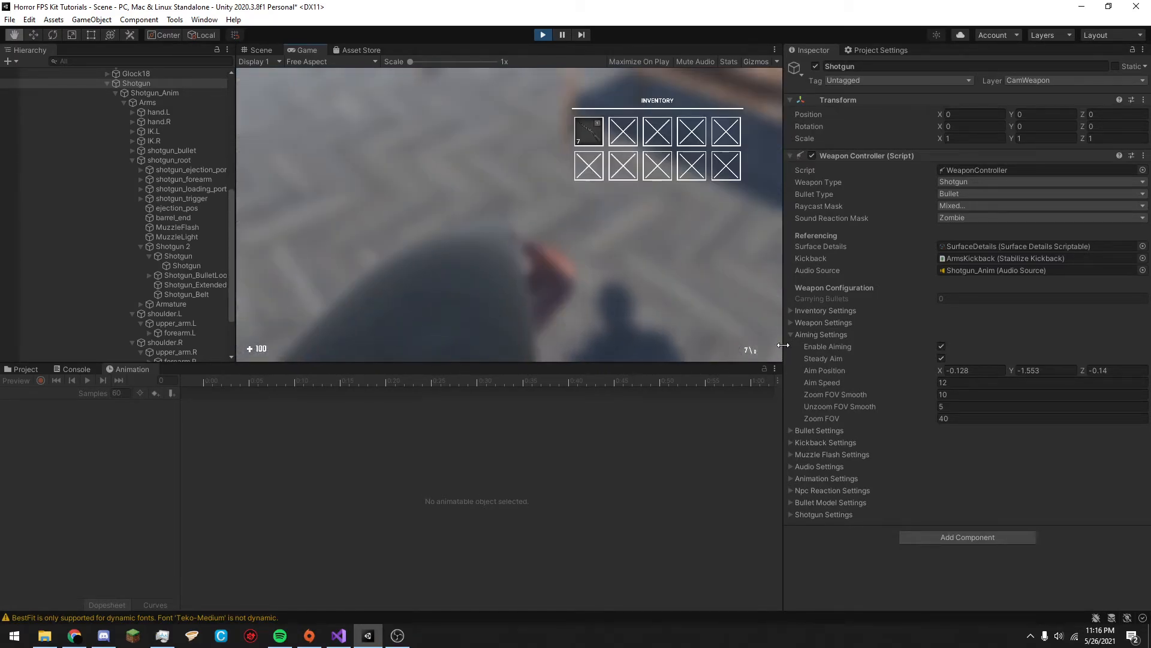
pyautogui.moveTo(939, 372); pyautogui.dragTo(770, 367)
pyautogui.hotkey('ctrl', 'z')
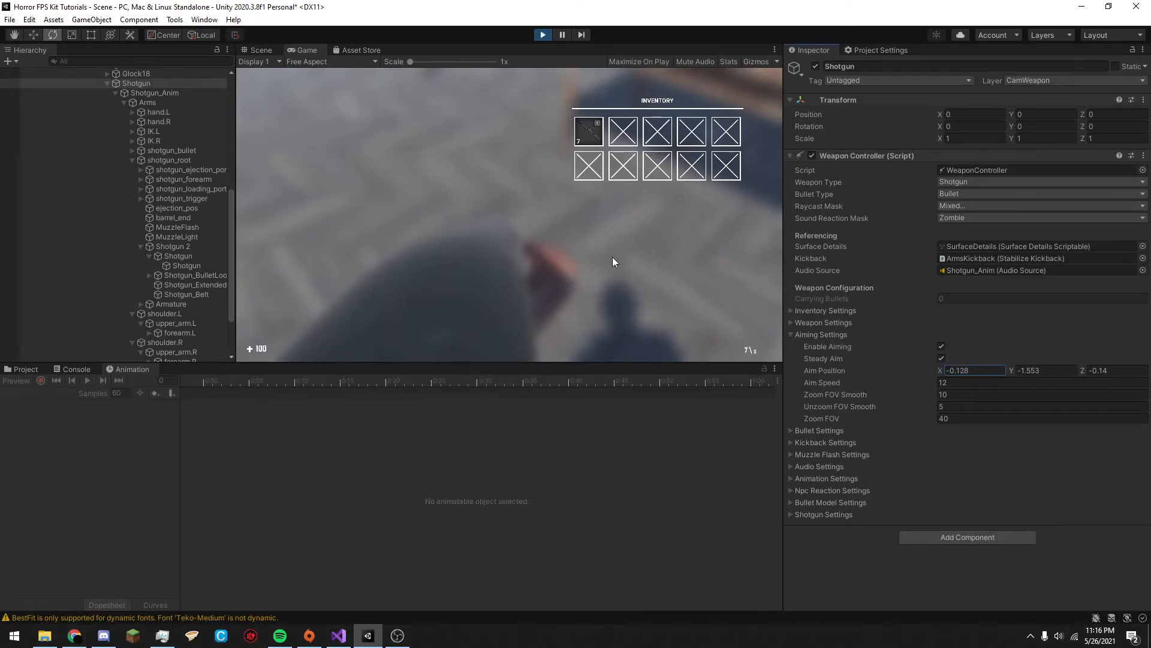
pyautogui.click(419, 163)
pyautogui.press('Tab')
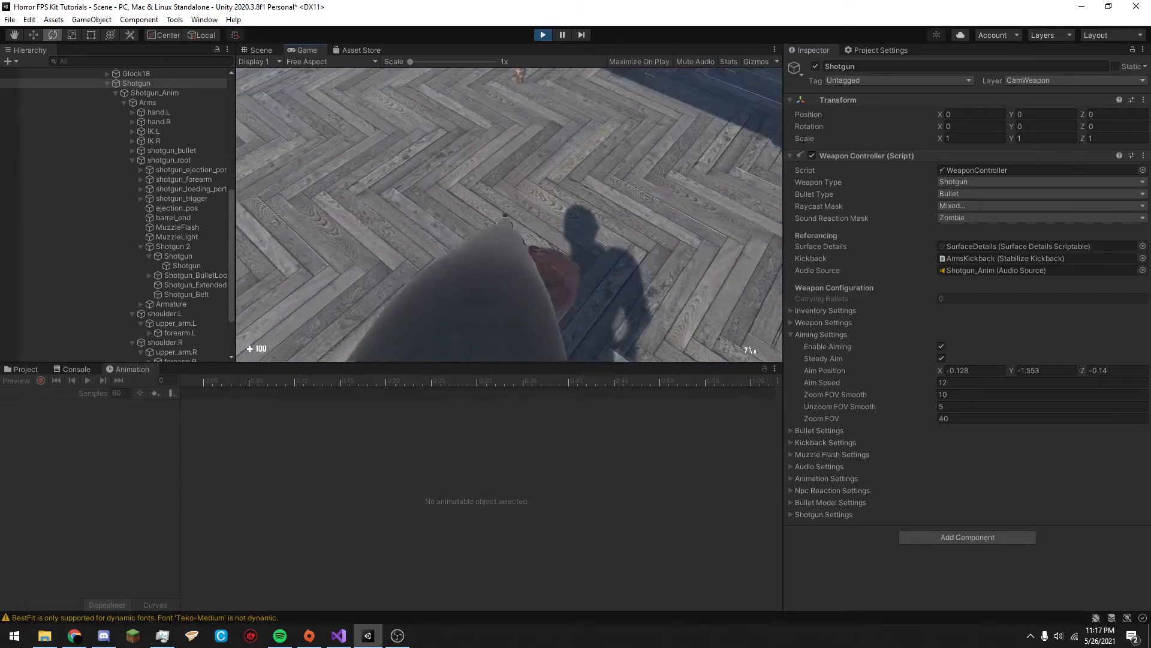
# Set the Shotgun's Aim Position X to 0.09 and return to the game to check the aim.
pyautogui.press('Tab')
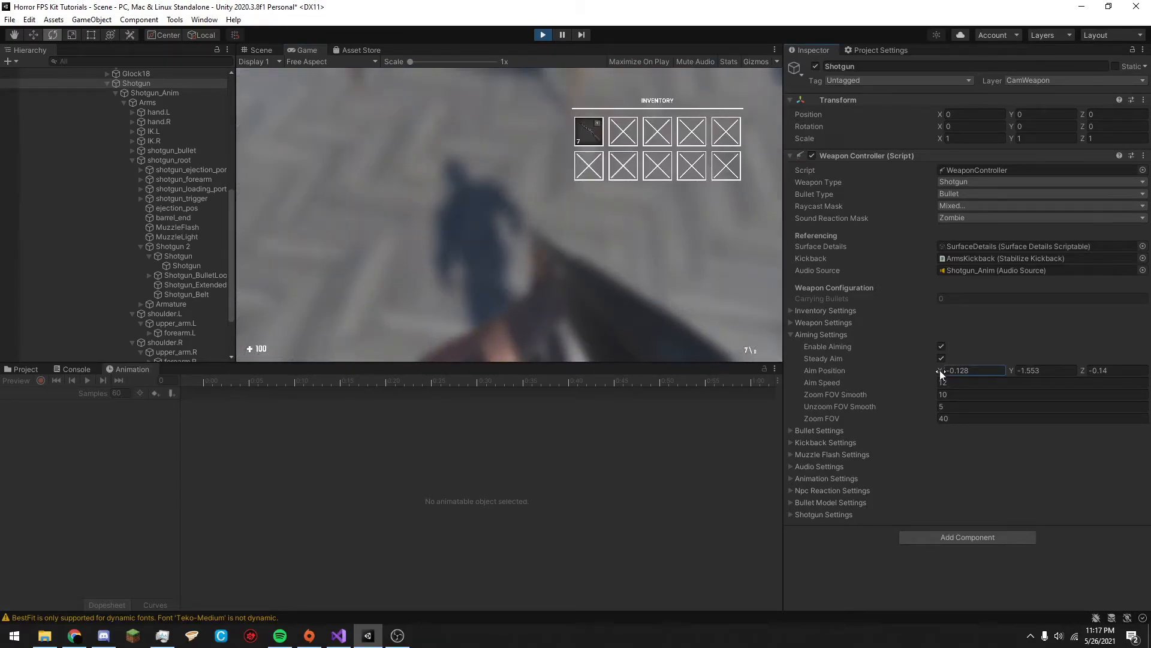
pyautogui.press('BackSpace')
pyautogui.write('9')
pyautogui.click(753, 301)
pyautogui.press('Tab')
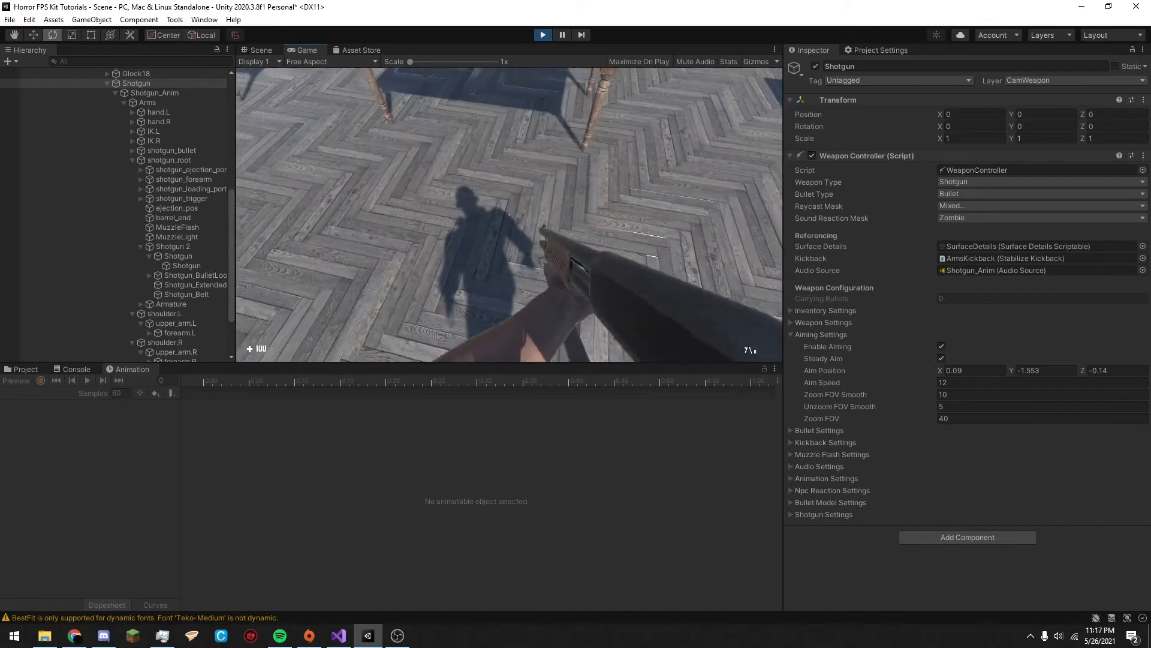
# Change the Shotgun's Aim Position X to -0.13 and resume the game to test aiming.
pyautogui.press('Tab')
pyautogui.click(940, 370)
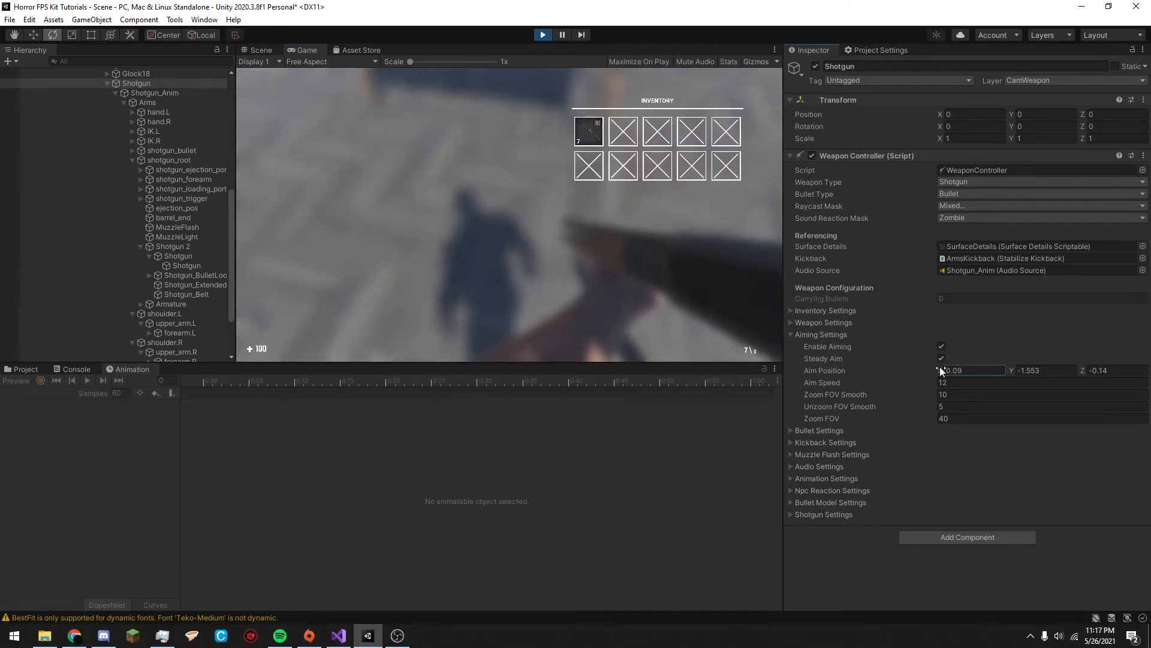
pyautogui.moveTo(934, 367); pyautogui.dragTo(931, 365)
pyautogui.click(750, 294)
pyautogui.press('Tab')
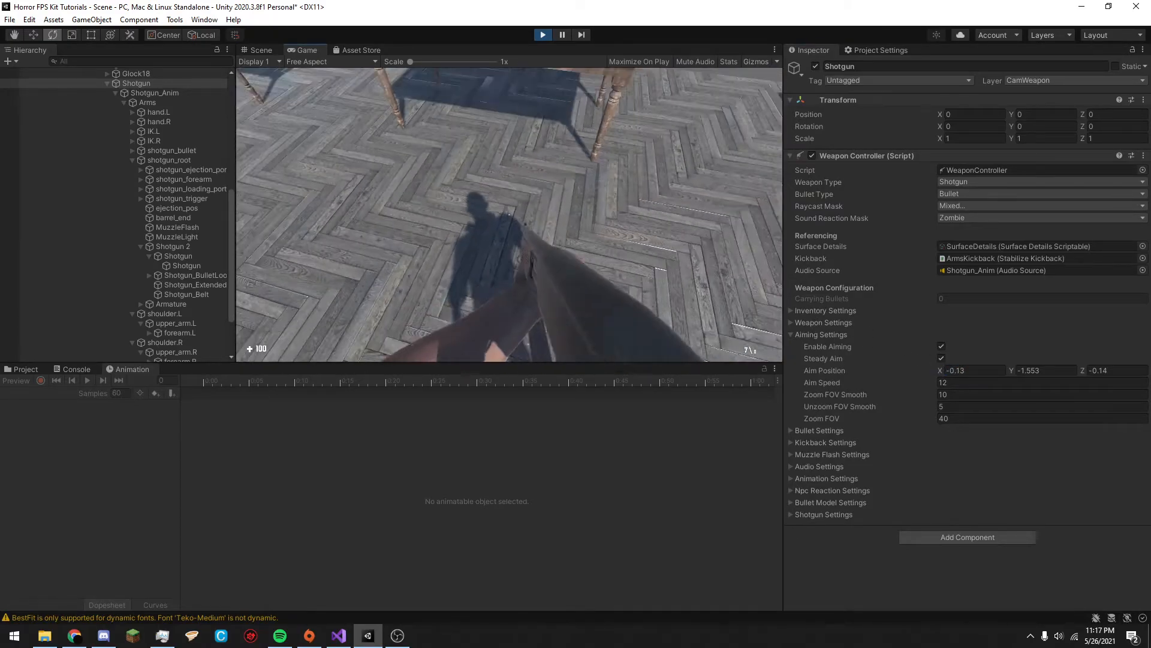
# Set the Shotgun's Aim Position X to -0.1 and test the aim in the game.
pyautogui.press('Tab')
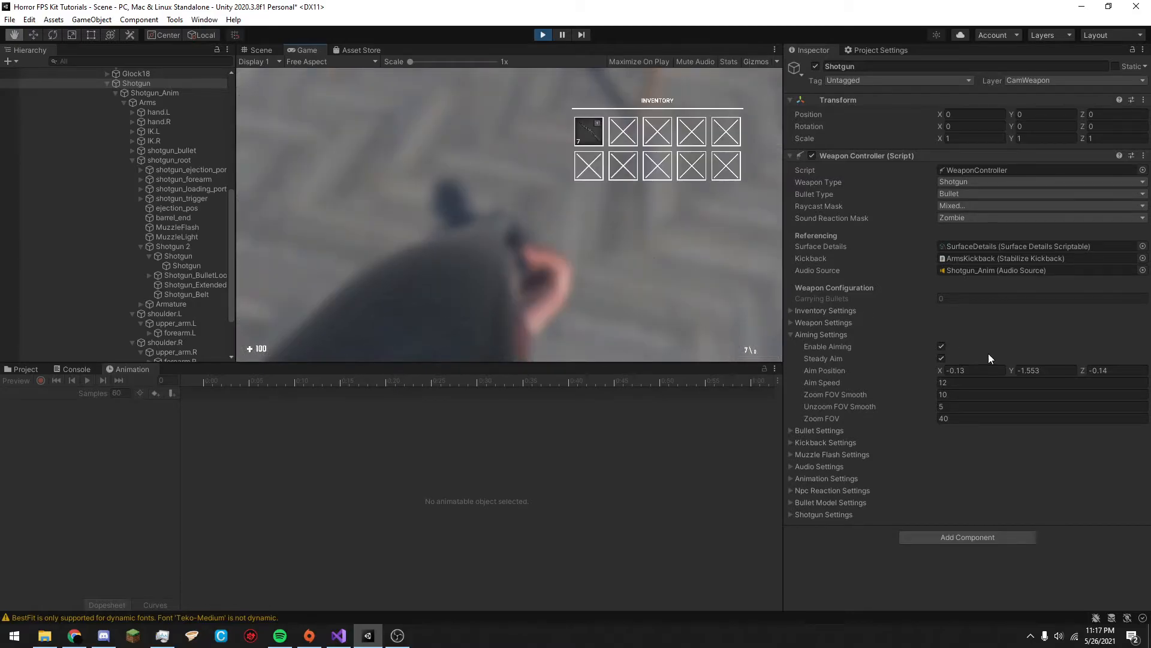
pyautogui.press('e')
pyautogui.click(685, 289)
pyautogui.press('Tab')
pyautogui.press('q')
# Open the inventory, change the Shotgun's Aim Position X to -0.99, and return to the game.
pyautogui.press('Tab')
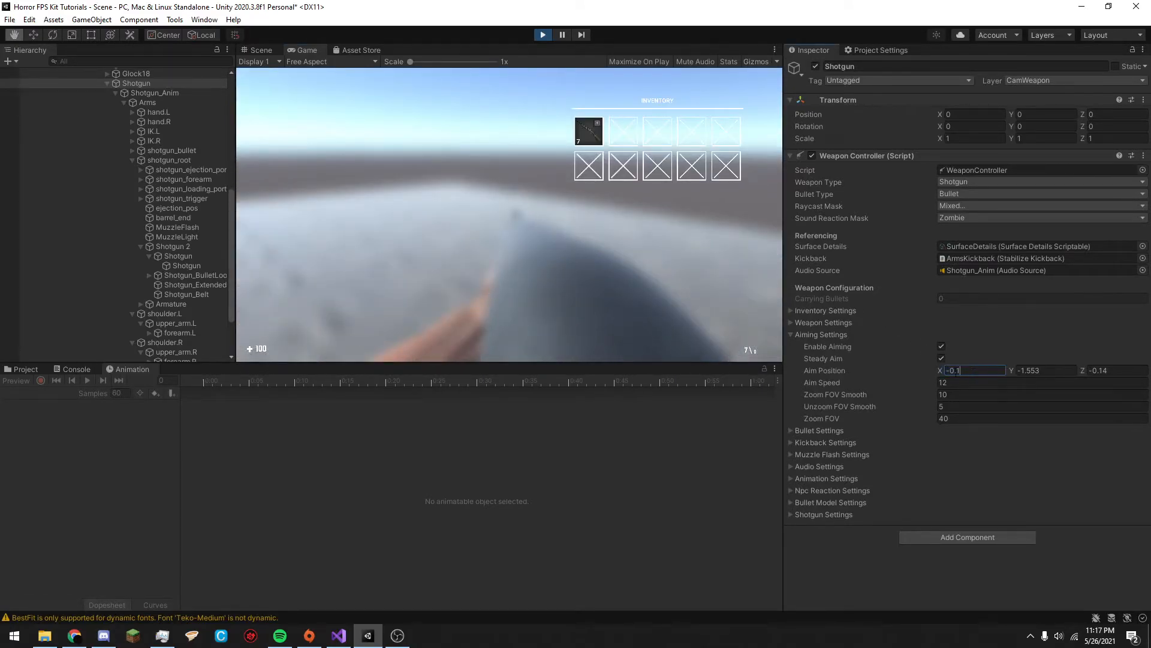
pyautogui.press('e')
pyautogui.press('BackSpace')
pyautogui.click(506, 236)
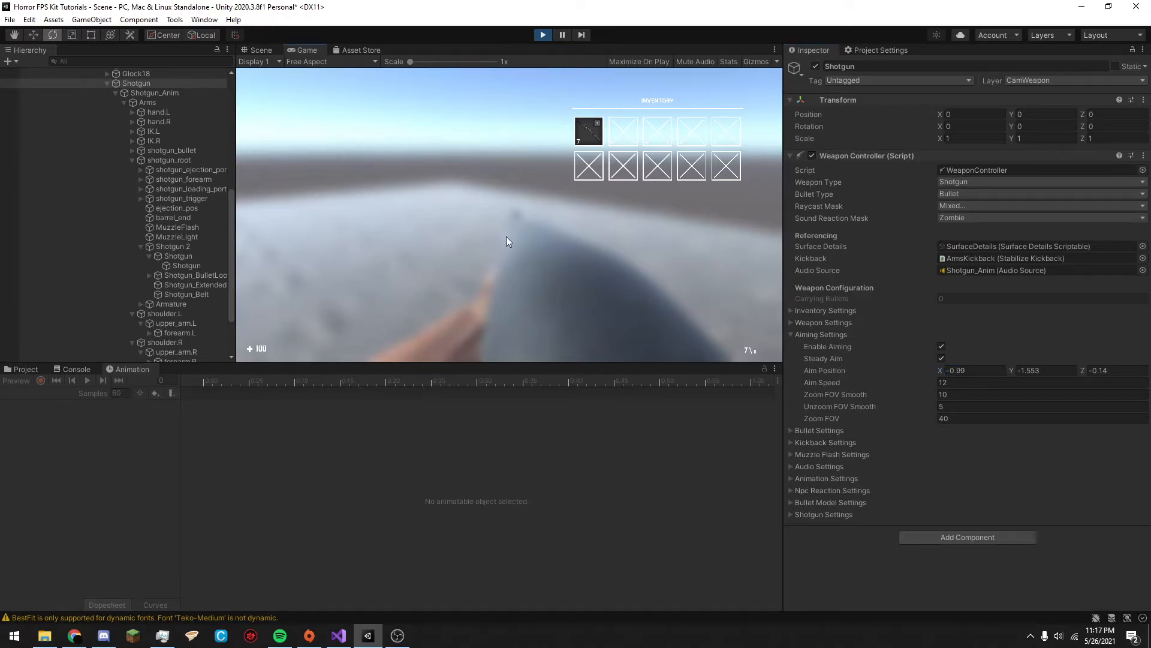
pyautogui.press('Tab')
# Try -0.099 for the Shotgun's Aim Position X, test the aim, and settle on -0.1.
pyautogui.press('Escape')
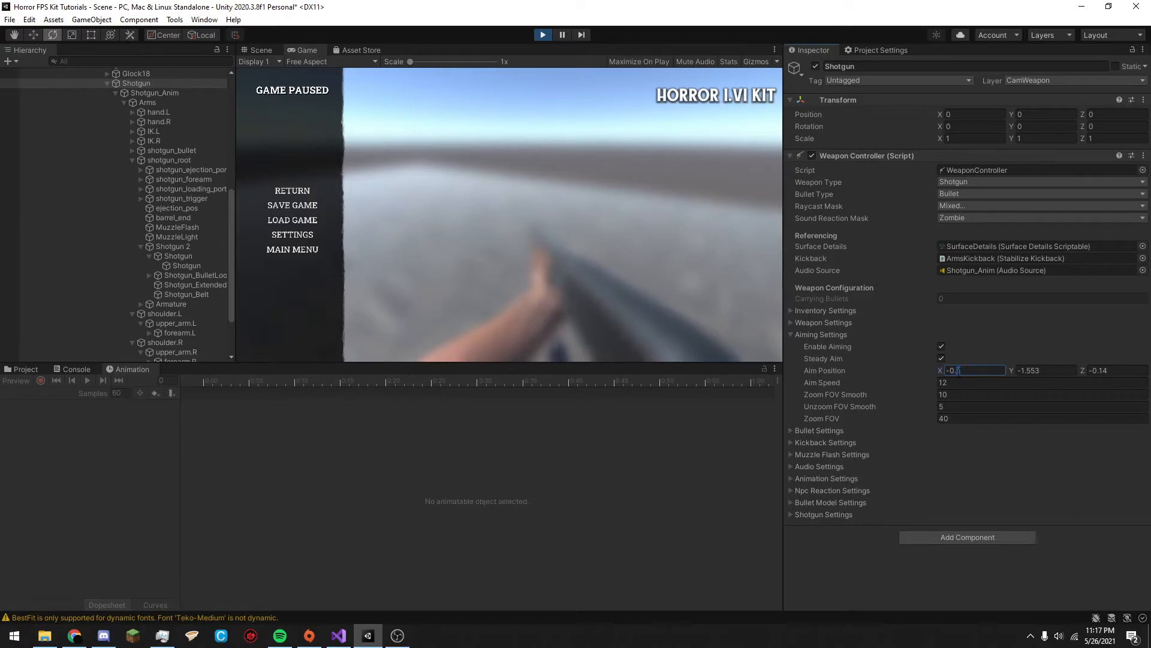
pyautogui.write('99')
pyautogui.click(581, 271)
pyautogui.click(289, 190)
pyautogui.rightClick(509, 215)
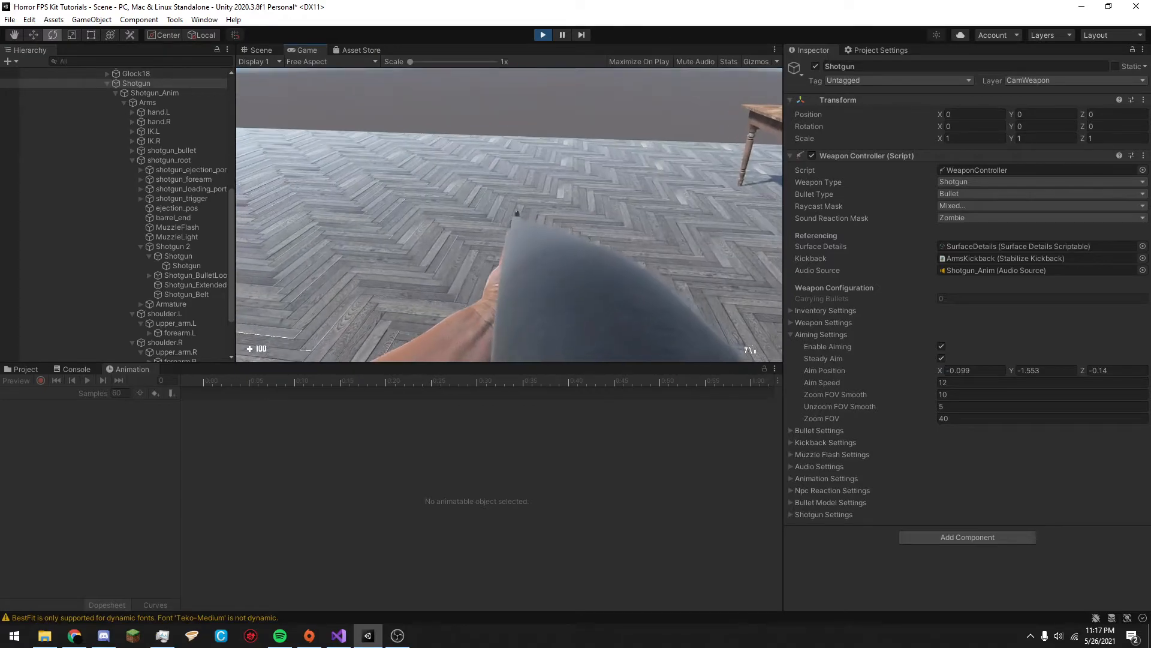
pyautogui.press('q')
pyautogui.rightClick(509, 215)
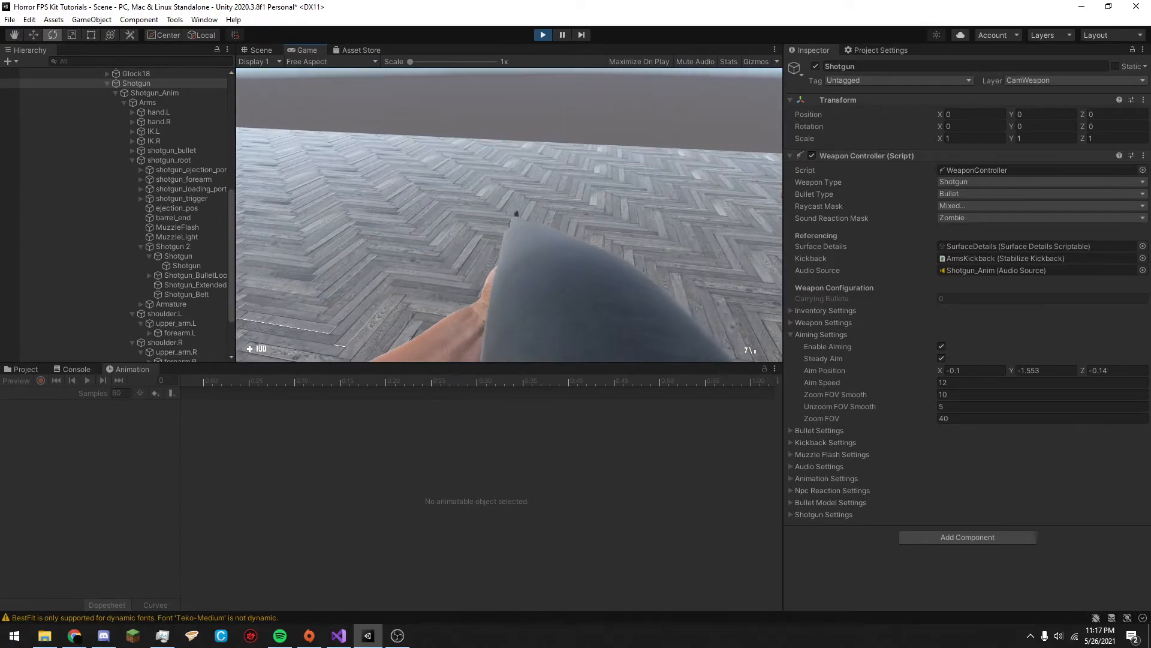
# Try lowering the Shotgun's Aim Position Y to -1.98, aim in the game, and undo the change.
pyautogui.press('Escape')
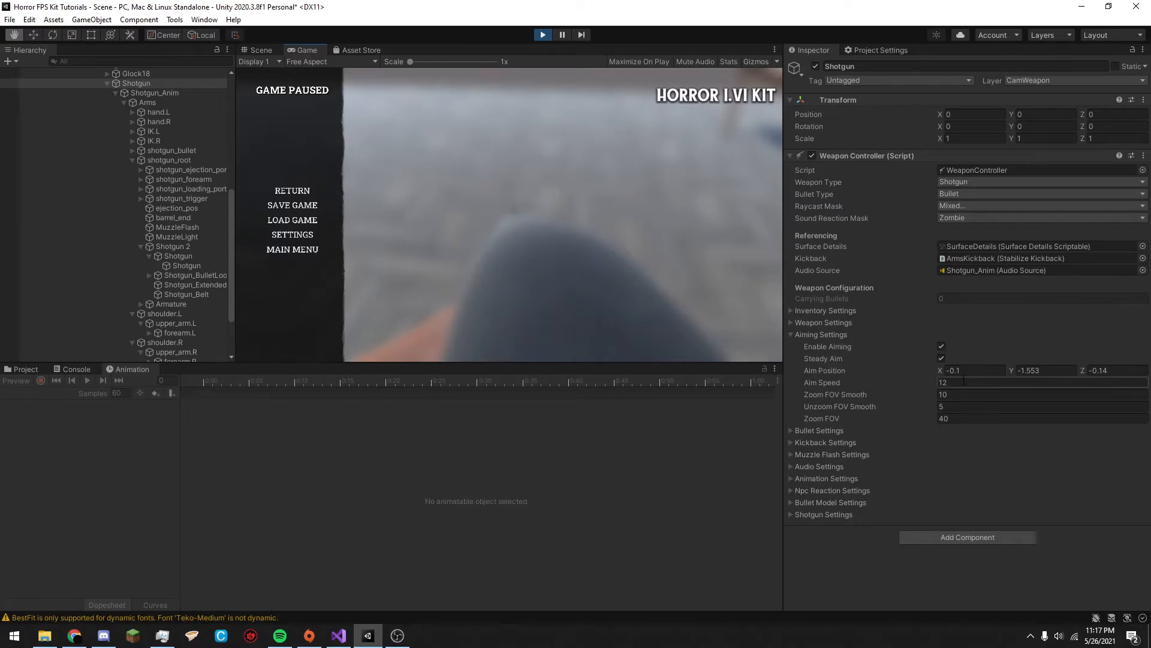
pyautogui.click(1013, 370)
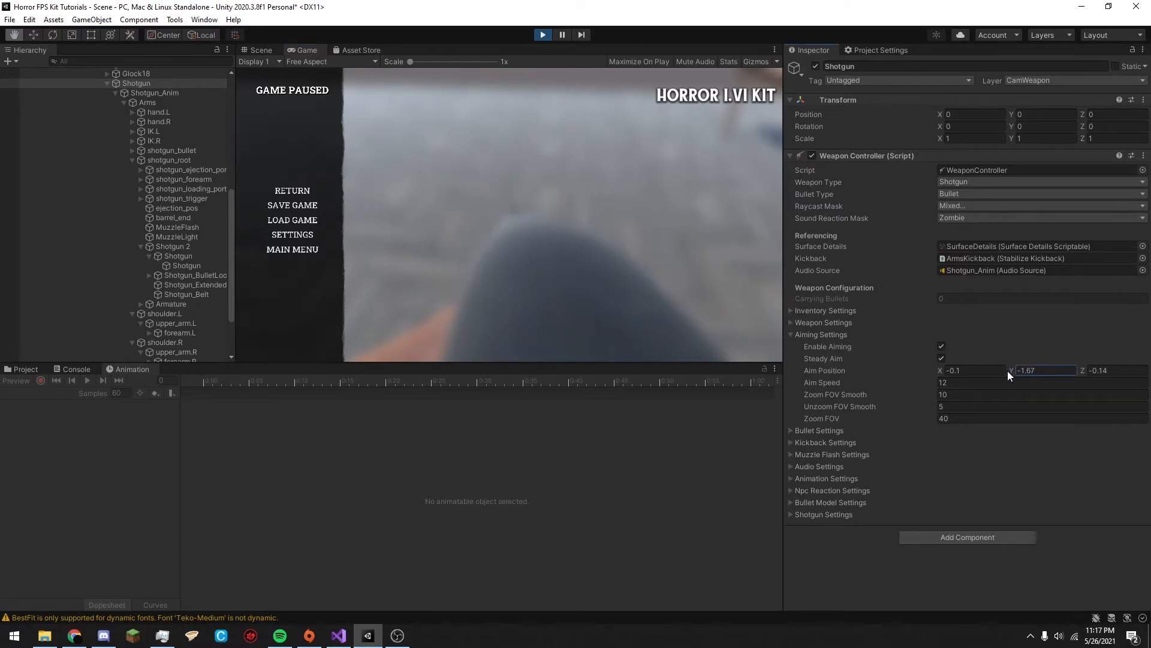
pyautogui.click(292, 190)
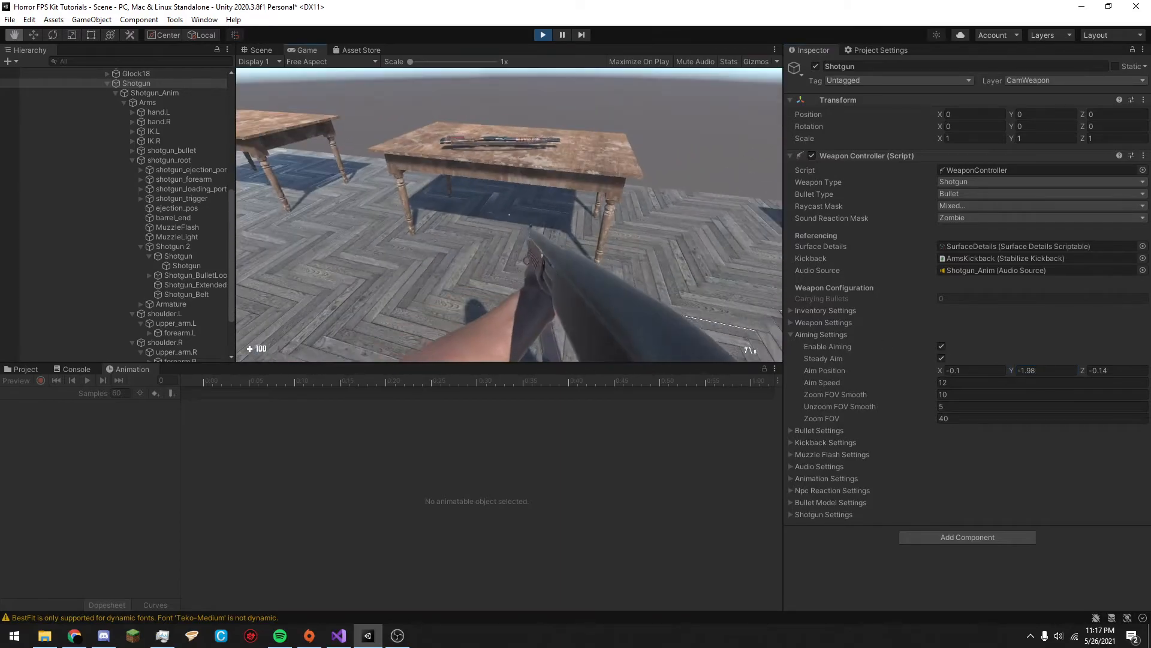
pyautogui.rightClick(509, 214)
pyautogui.hotkey('ctrl', 'z')
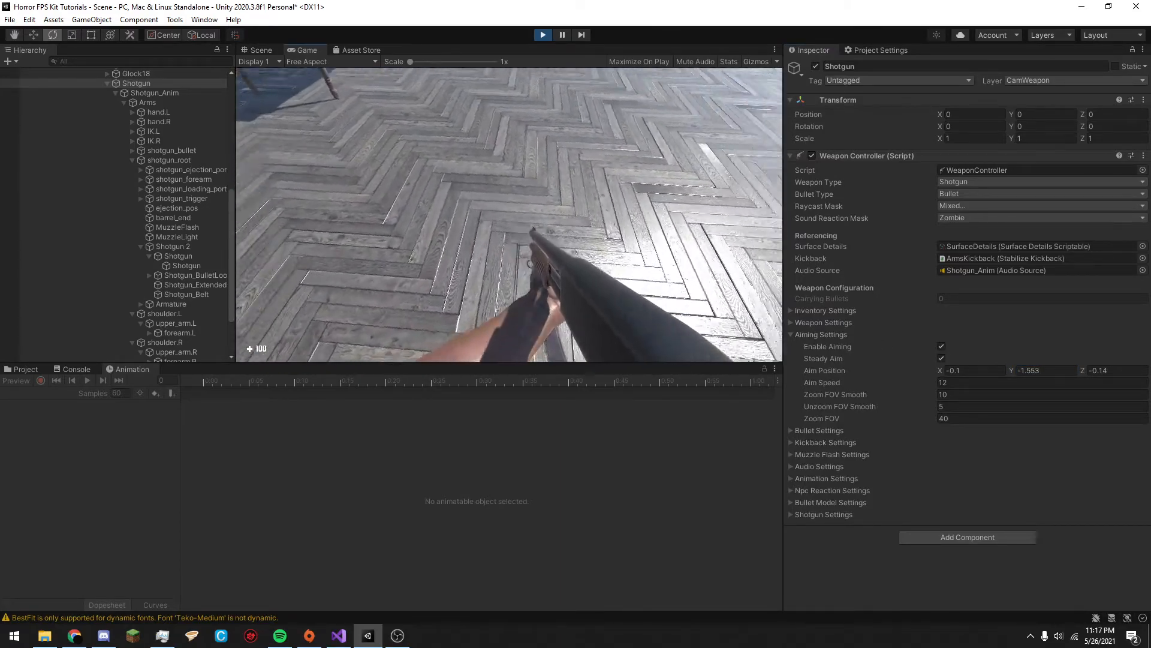
# Aim again, pause the game, and compare the Shotgun's Aim Position with Shotgun_Anim's transform position.
pyautogui.rightClick(509, 214)
pyautogui.press('Escape')
pyautogui.press('e')
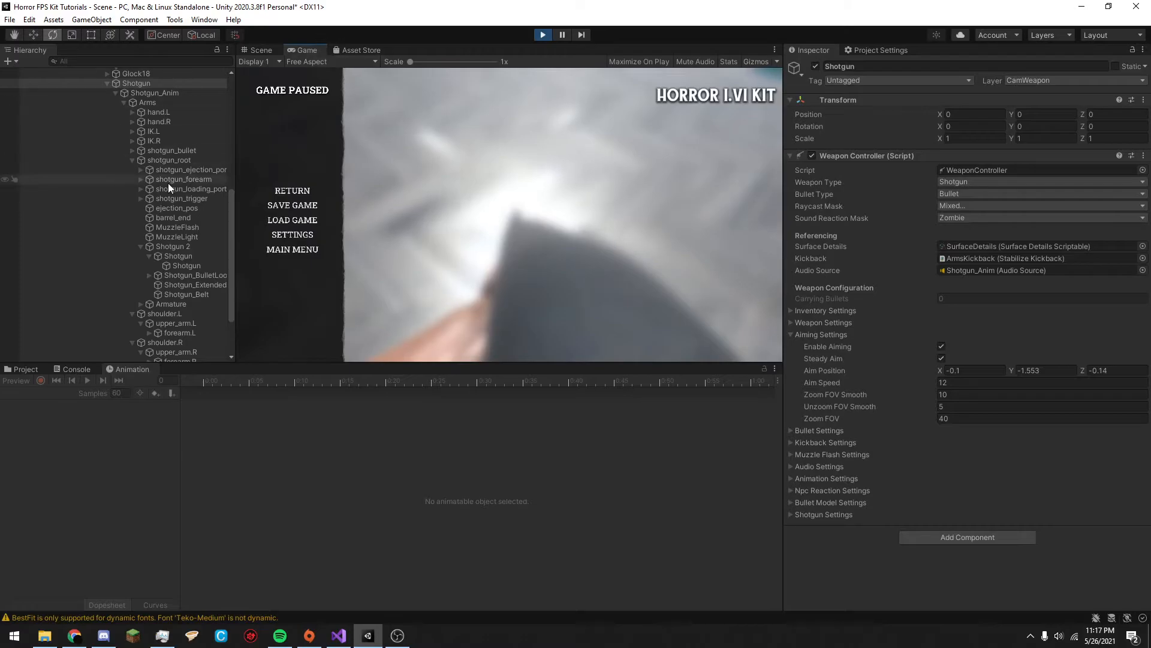
pyautogui.click(144, 94)
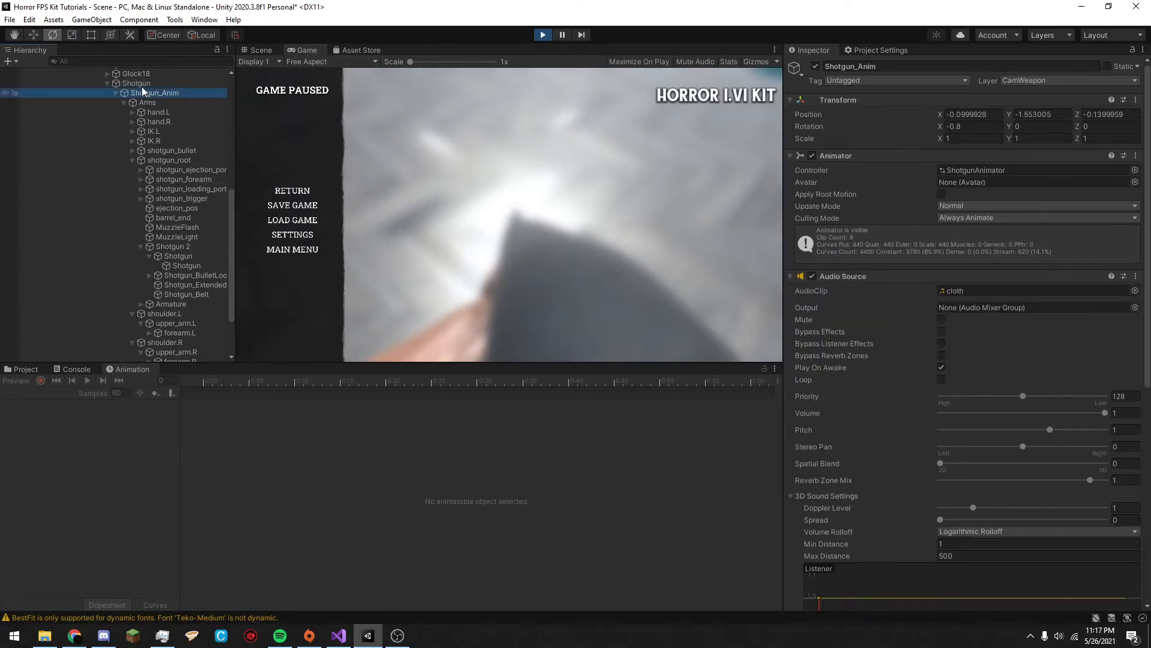
pyautogui.click(141, 85)
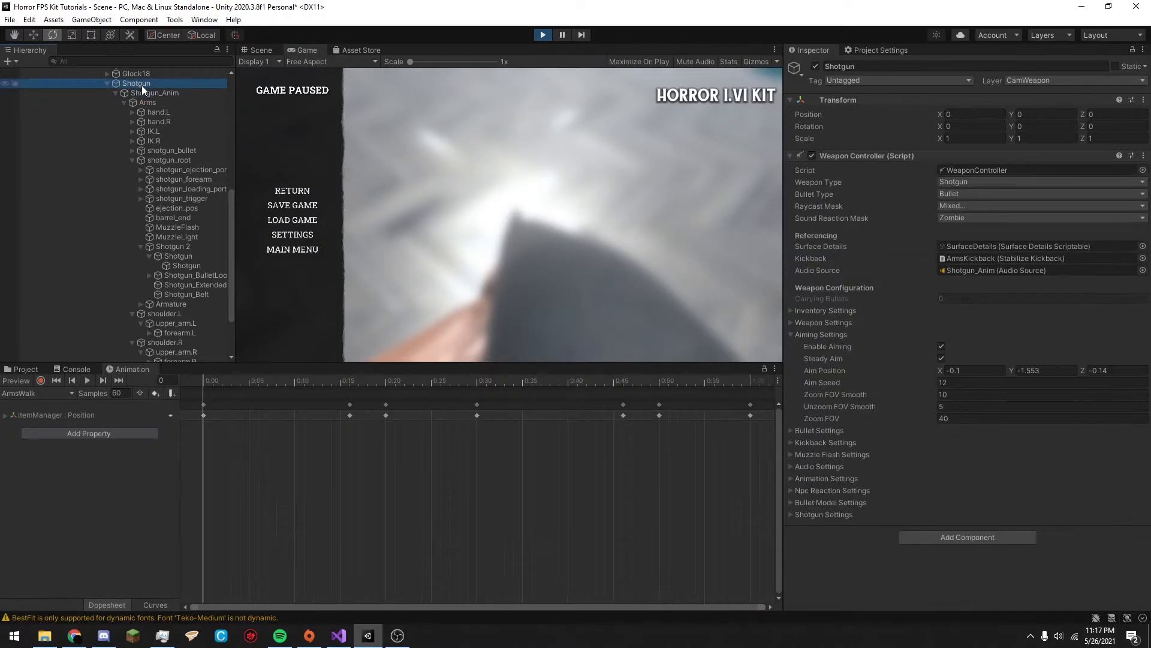
pyautogui.click(142, 96)
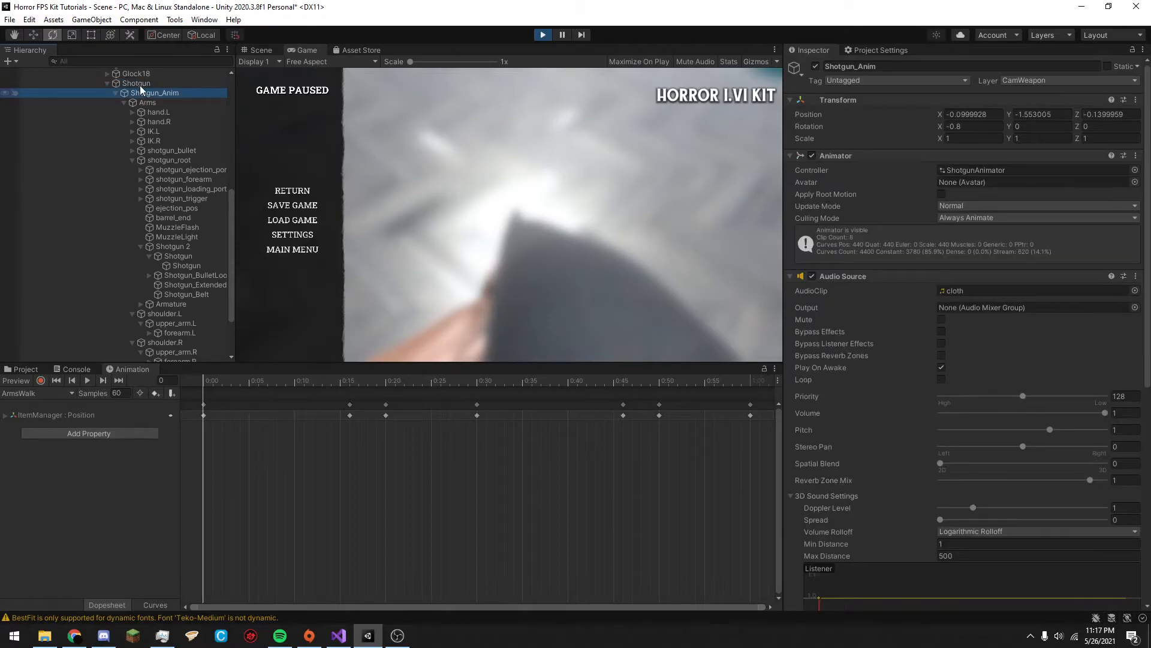
pyautogui.click(140, 85)
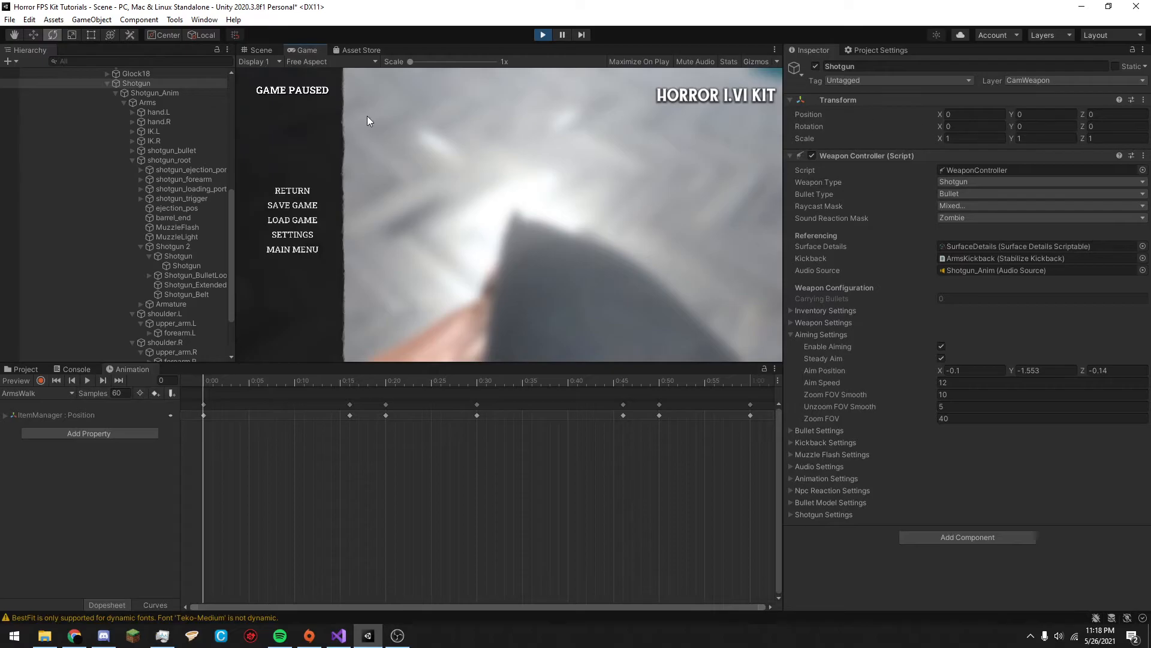
# Try moving Shotgun_Anim's Position X to -0.02 while the game is paused, and undo the move.
pyautogui.click(163, 93)
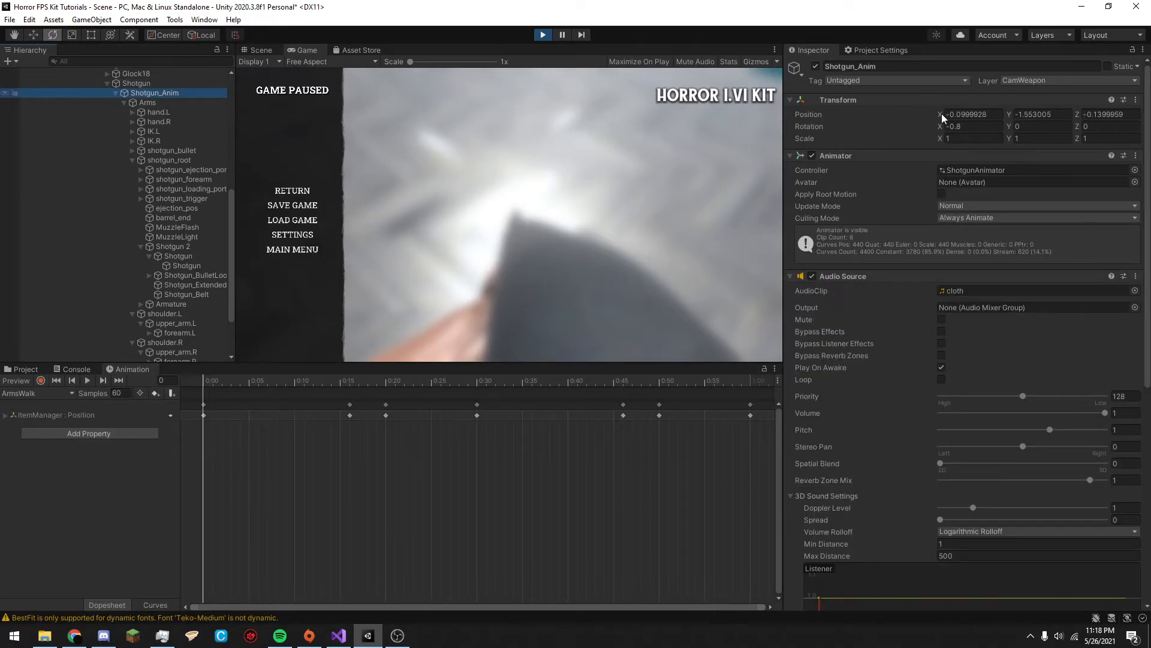
pyautogui.moveTo(937, 114); pyautogui.dragTo(938, 114)
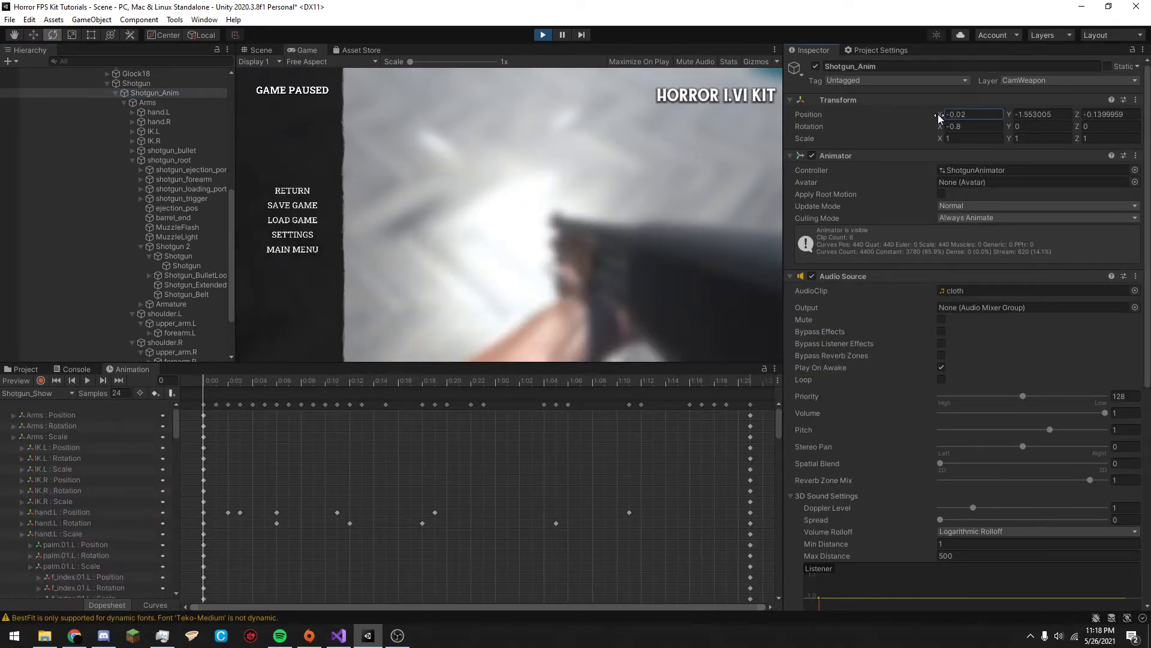
pyautogui.hotkey('ctrl', 'z')
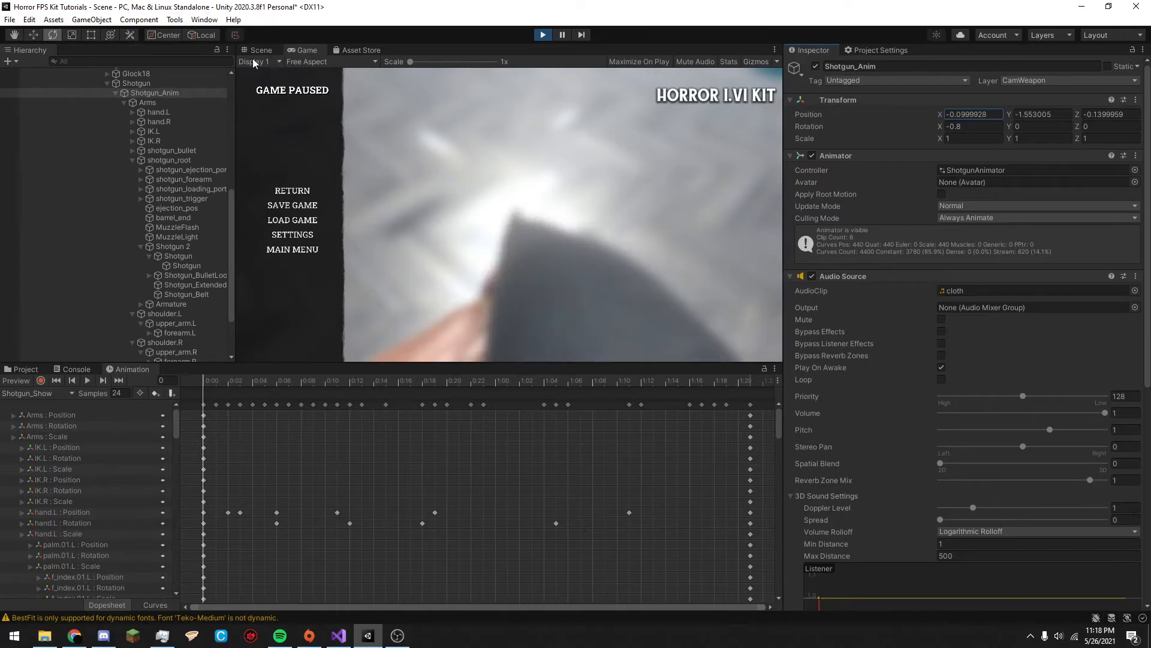
# Show the Scene view, dock the Game view beside the Inspector, and frame Shotgun_Anim in the scene.
pyautogui.hotkey('ctrl', '1')
pyautogui.moveTo(304, 50); pyautogui.dragTo(854, 46)
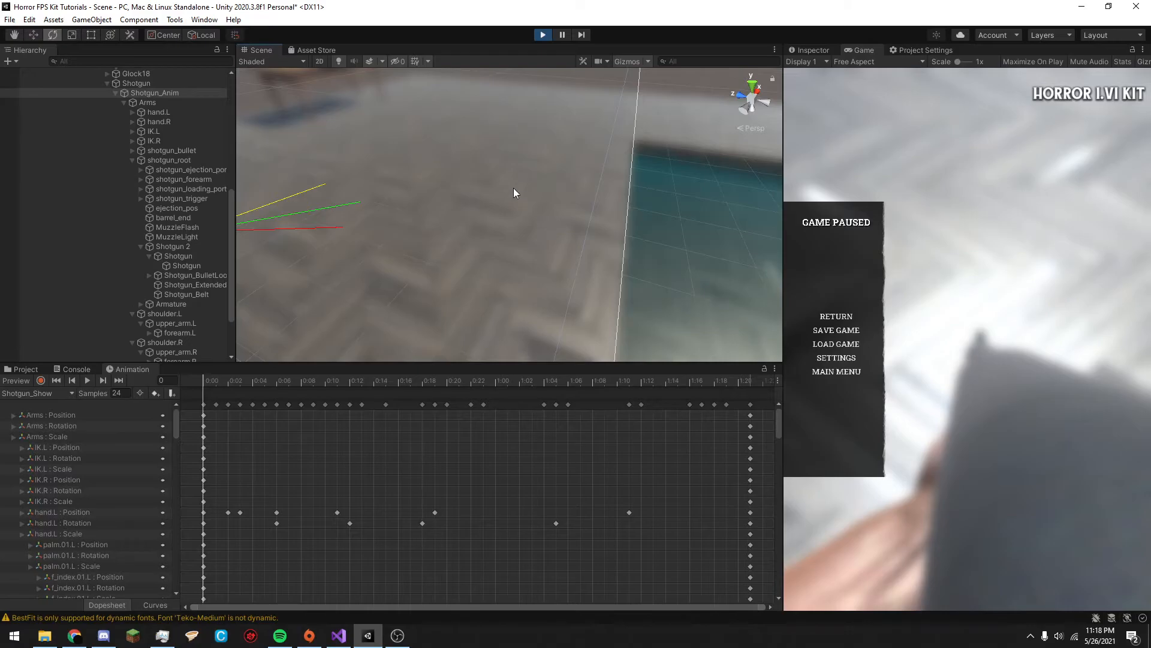
pyautogui.press('f')
# Resume the game to check the aim, pause it again, and examine the character holding the shotgun up close in the Scene view.
pyautogui.click(851, 315)
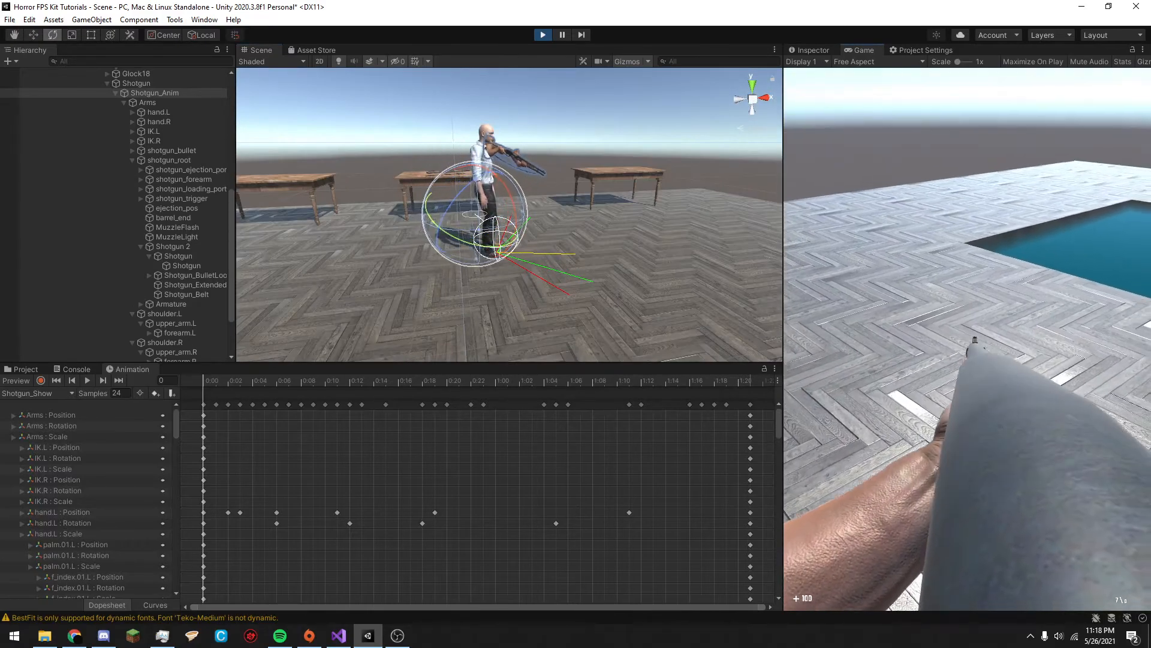
pyautogui.press('Tab')
pyautogui.press('Tab')
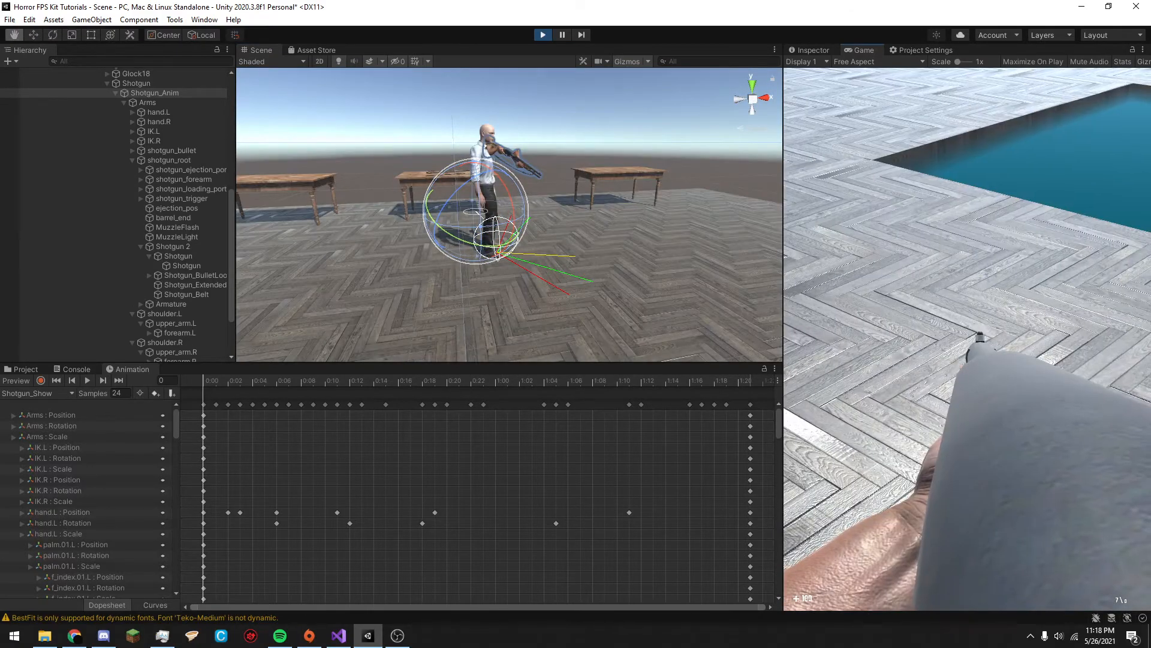
pyautogui.press('Escape')
pyautogui.moveTo(542, 168)
pyautogui.keyDown('alt'); pyautogui.mouseDown()
pyautogui.moveTo(566, 187)
pyautogui.moveTo(545, 167)
pyautogui.mouseUp(); pyautogui.keyUp('alt')
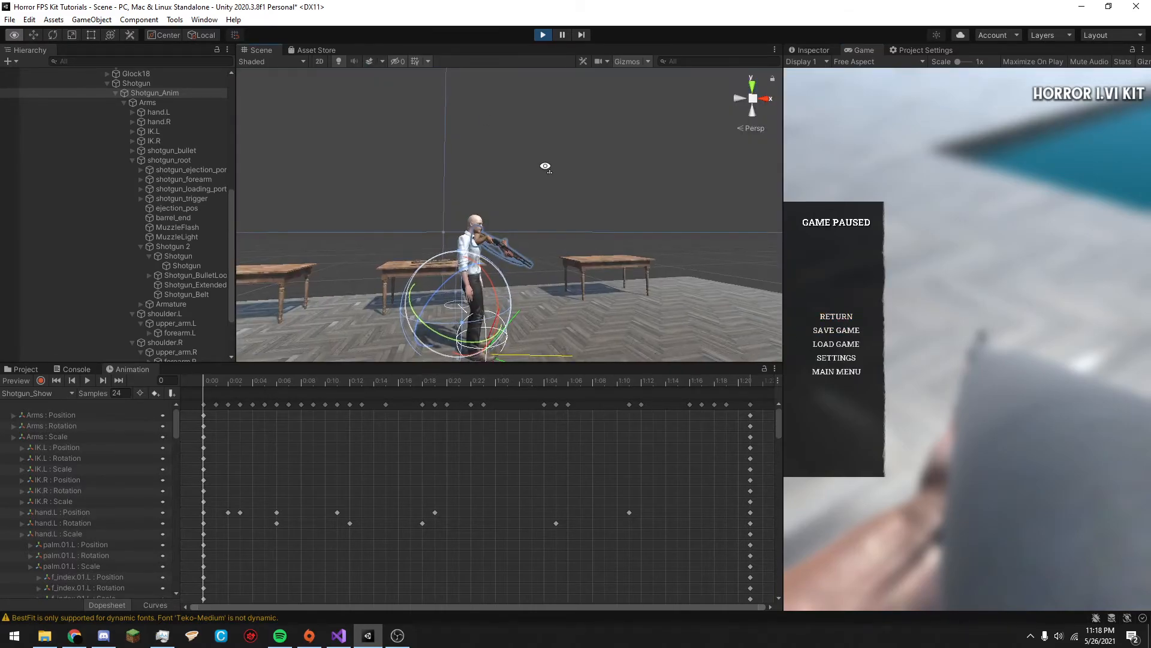
pyautogui.scroll(5, 539, 173)
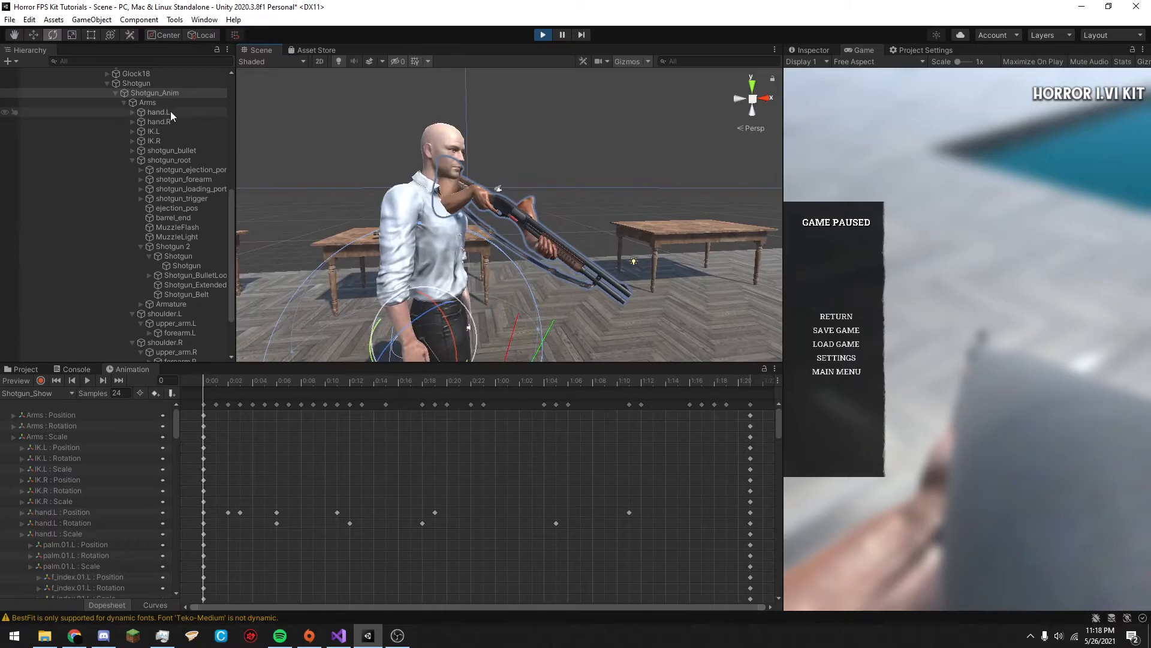
# Frame Shotgun_Anim in the Scene view and dock the Game view above the Inspector.
pyautogui.press('f')
pyautogui.click(823, 51)
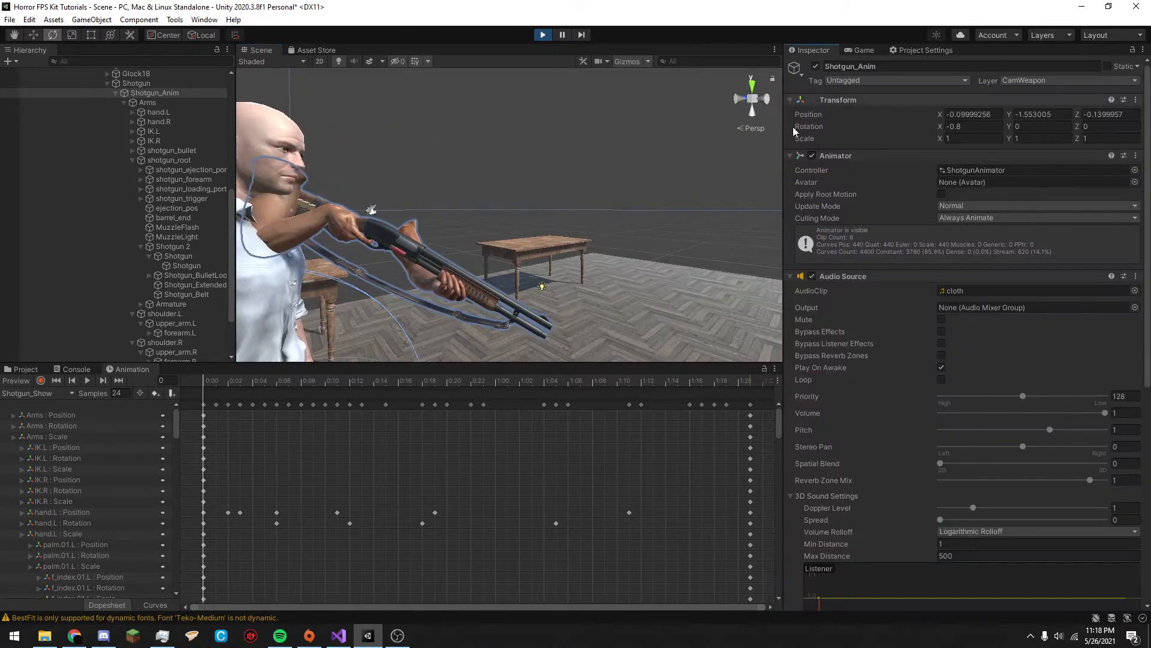
pyautogui.moveTo(863, 50); pyautogui.dragTo(749, 157)
pyautogui.moveTo(488, 208); pyautogui.dragTo(490, 207, button='right')
pyautogui.moveTo(633, 50); pyautogui.dragTo(1001, 118)
# Examine the character holding the shotgun from above in the Scene view, and dock the Game view back beside the Scene view.
pyautogui.moveTo(579, 181); pyautogui.dragTo(540, 192, button='right')
pyautogui.scroll(-4, 473, 275)
pyautogui.scroll(-3, 473, 271)
pyautogui.scroll(3, 473, 268)
pyautogui.scroll(-6, 473, 240)
pyautogui.scroll(4, 475, 204)
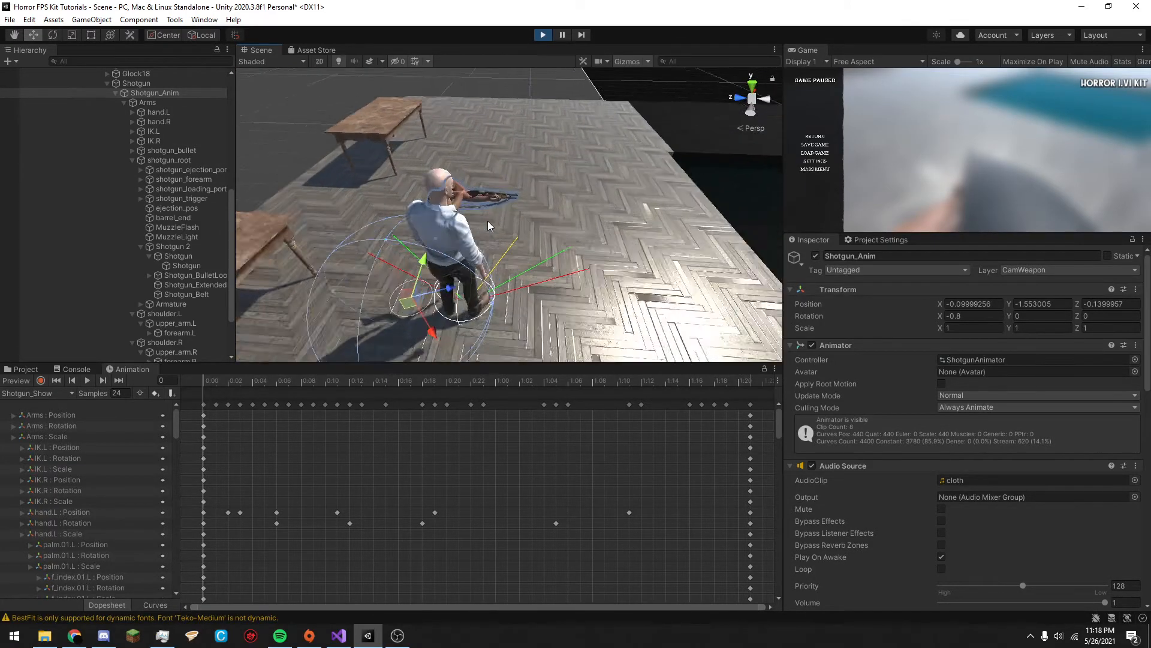
pyautogui.press('w')
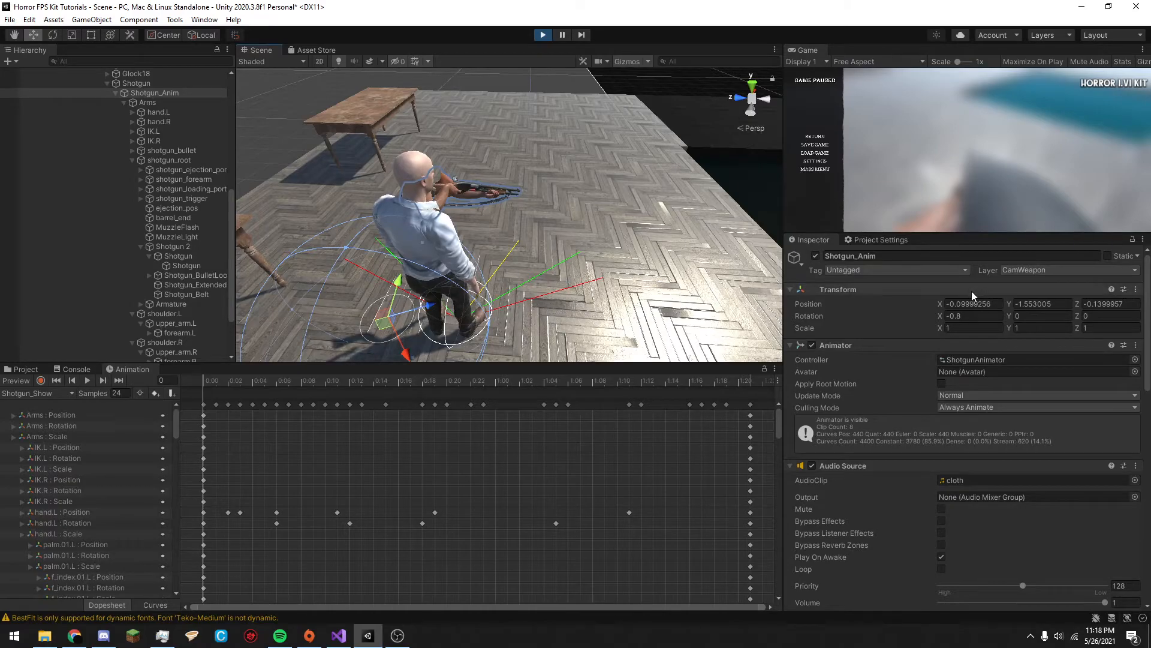
pyautogui.moveTo(806, 50); pyautogui.dragTo(322, 53)
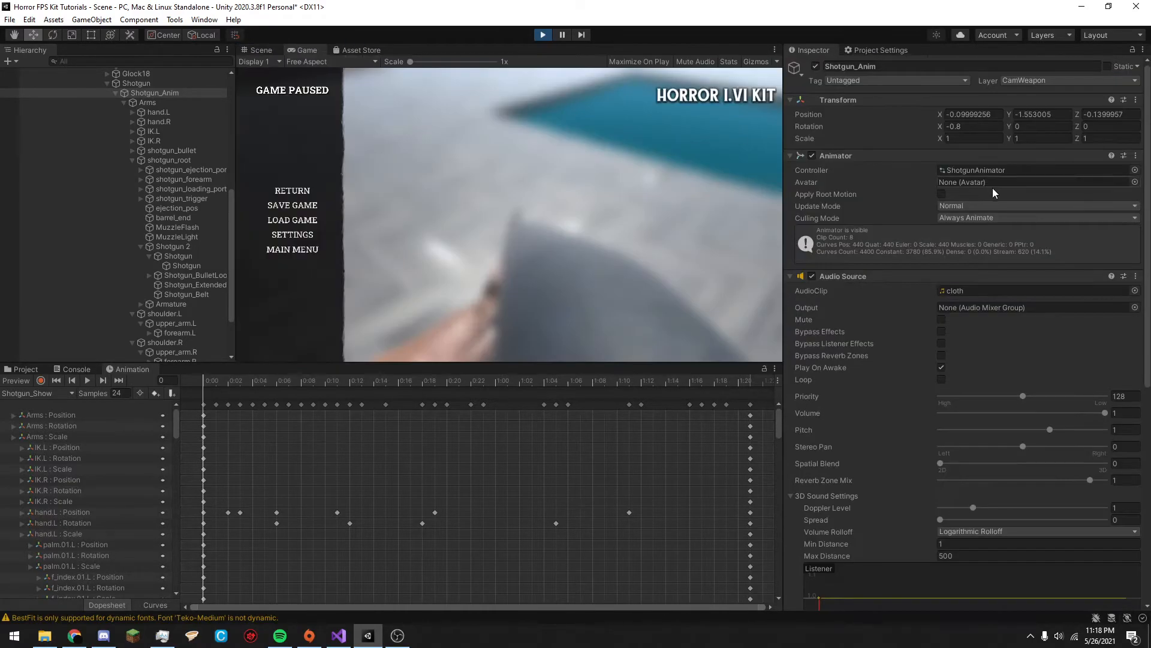
# Try Shotgun_Anim's Position Y at -1.55, and resume and pause the game to compare the resting and aiming positions.
pyautogui.moveTo(1008, 113); pyautogui.dragTo(1005, 114)
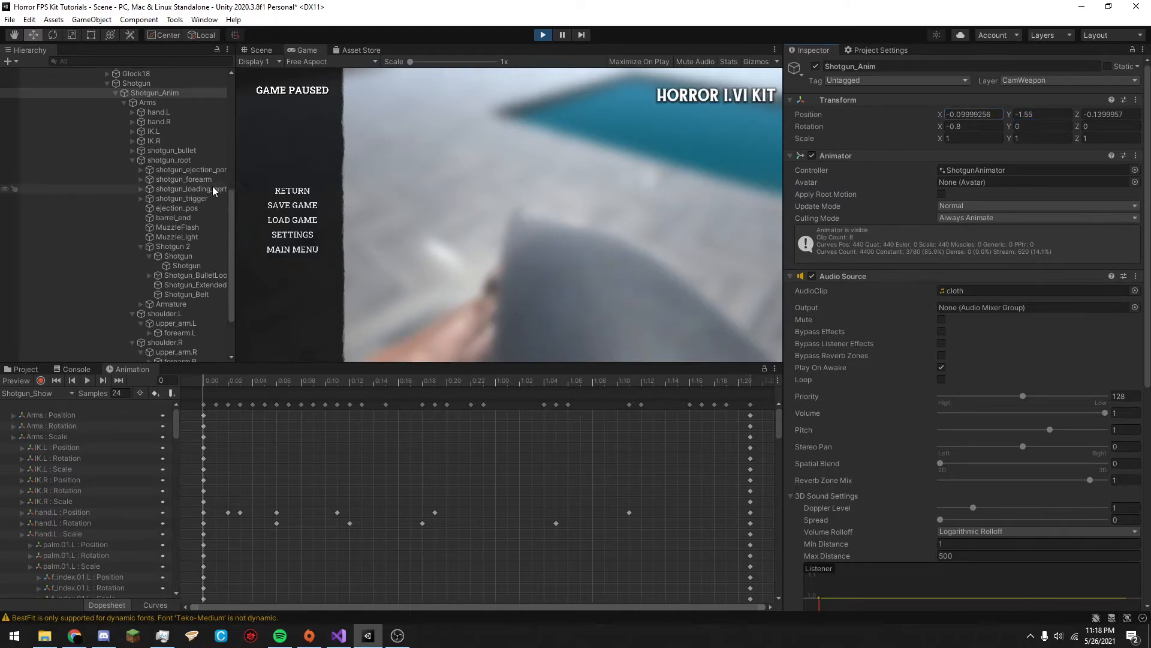
pyautogui.click(297, 193)
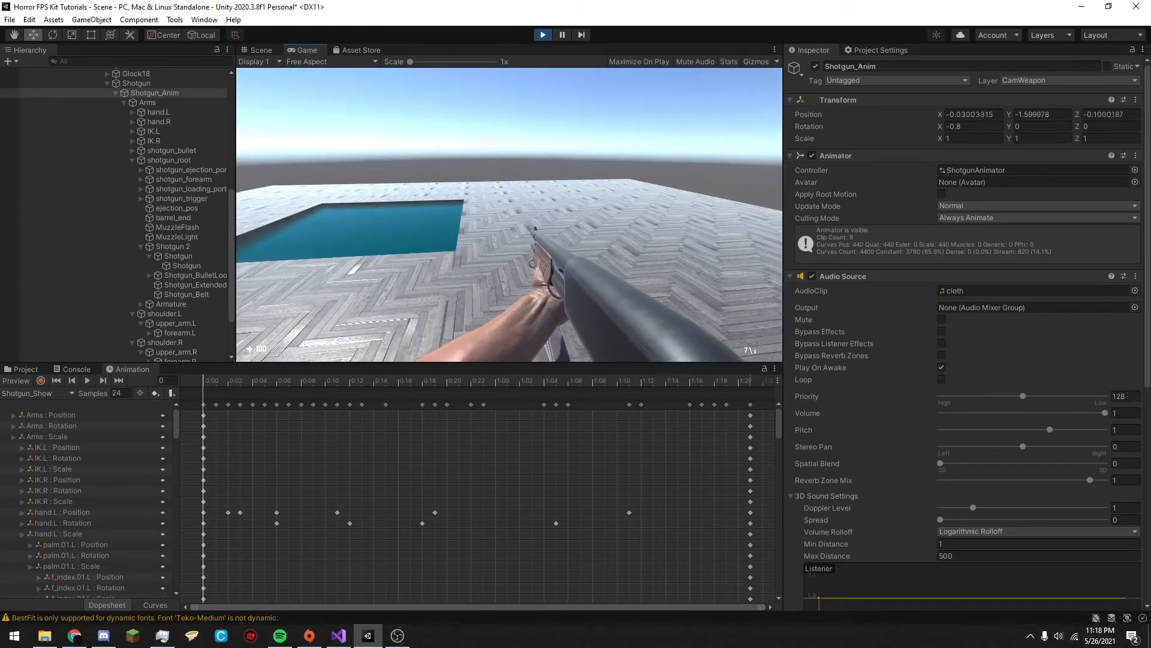
pyautogui.press('Escape')
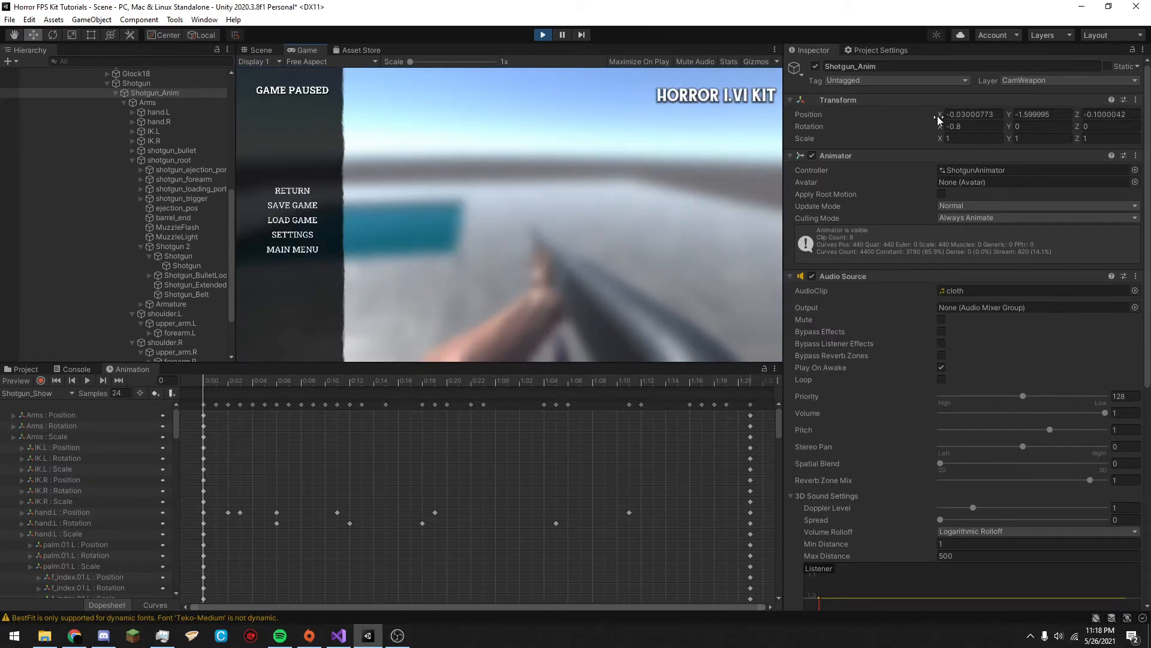
pyautogui.click(293, 190)
pyautogui.press('Escape')
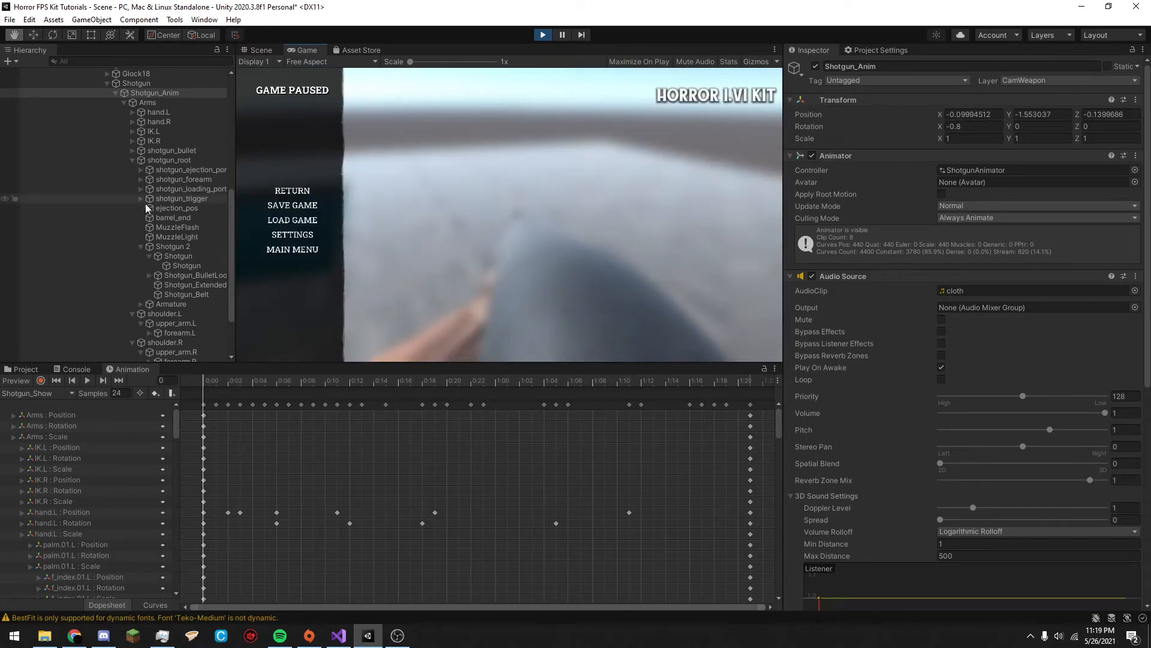
# Check the Shotgun's Aim Position, and try Shotgun_Anim's Position X at -0.1, -0.9, -0.099 and -0.109 while the game is paused.
pyautogui.click(157, 84)
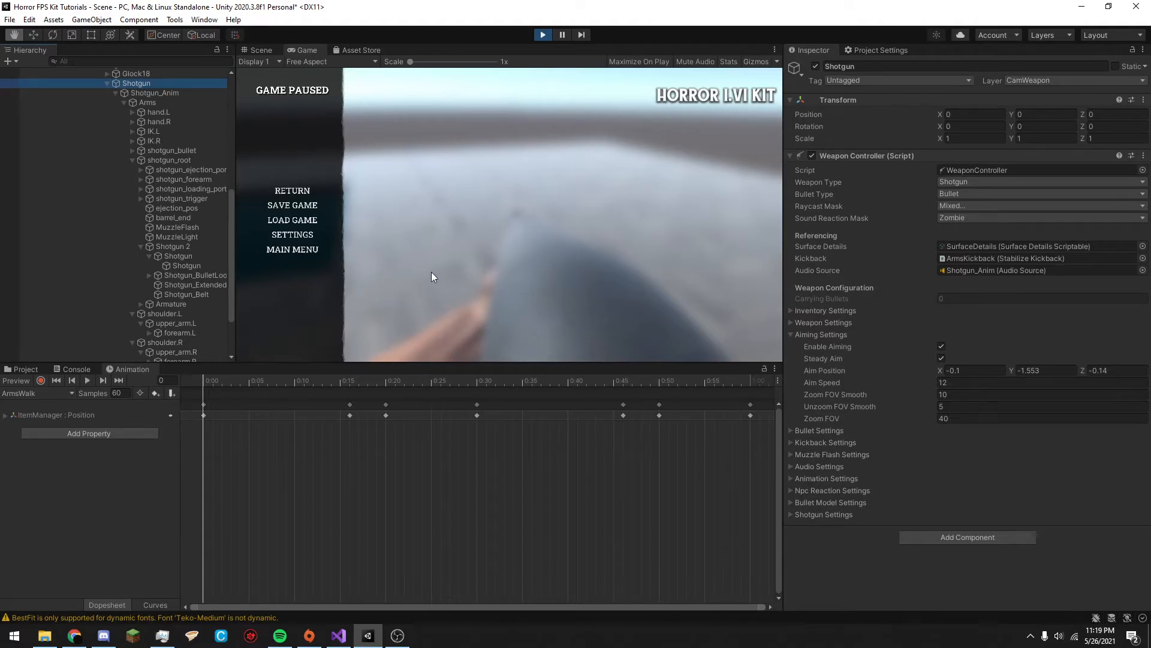
pyautogui.click(153, 93)
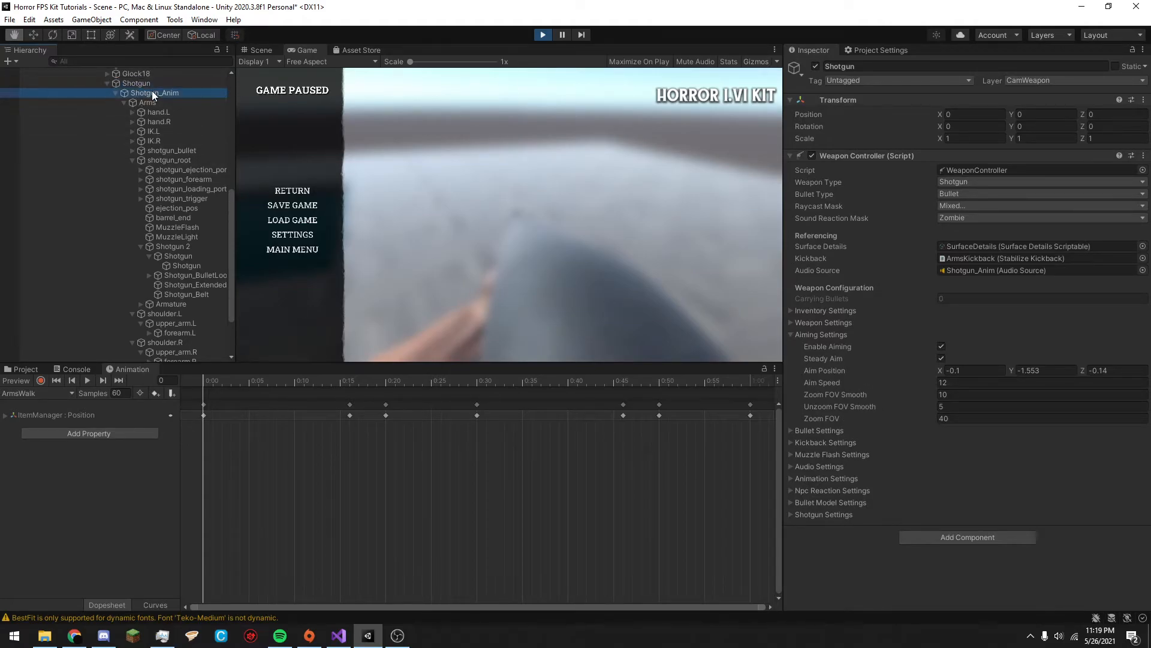
pyautogui.click(992, 113)
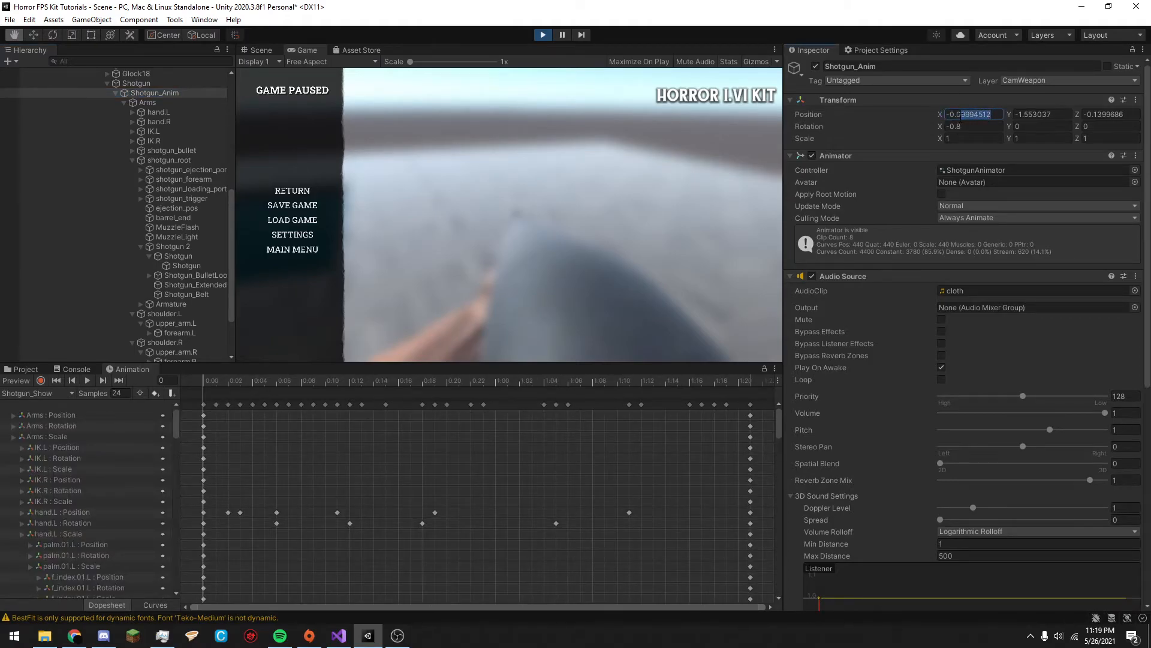
pyautogui.press('BackSpace')
pyautogui.write('1')
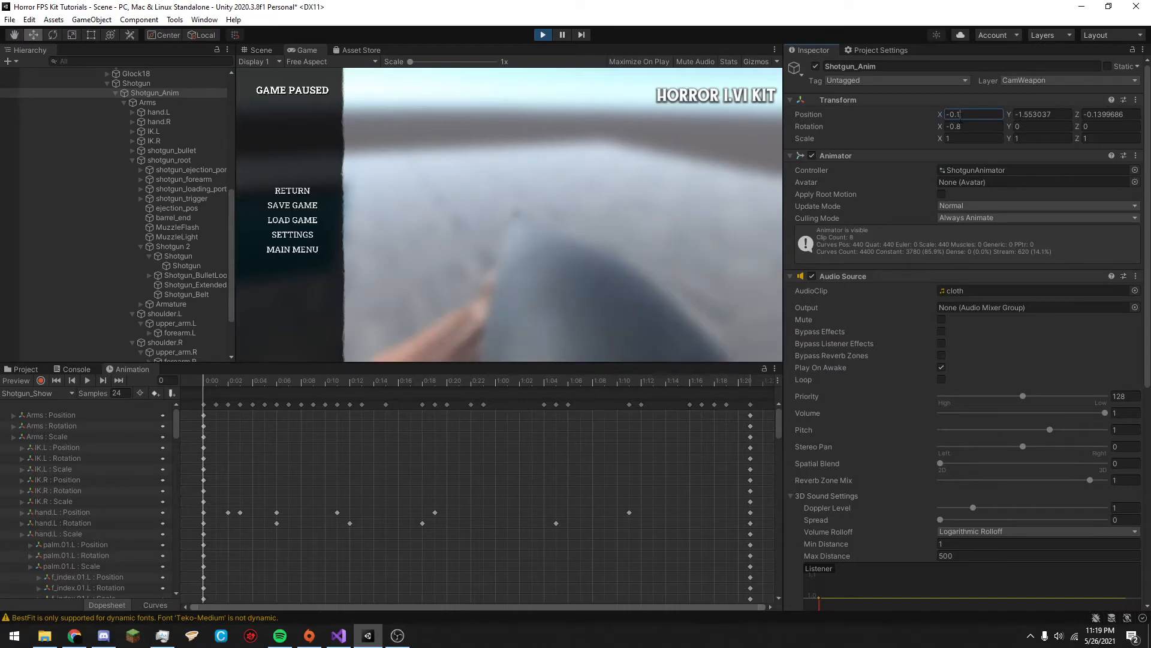
pyautogui.press('BackSpace')
pyautogui.write('9')
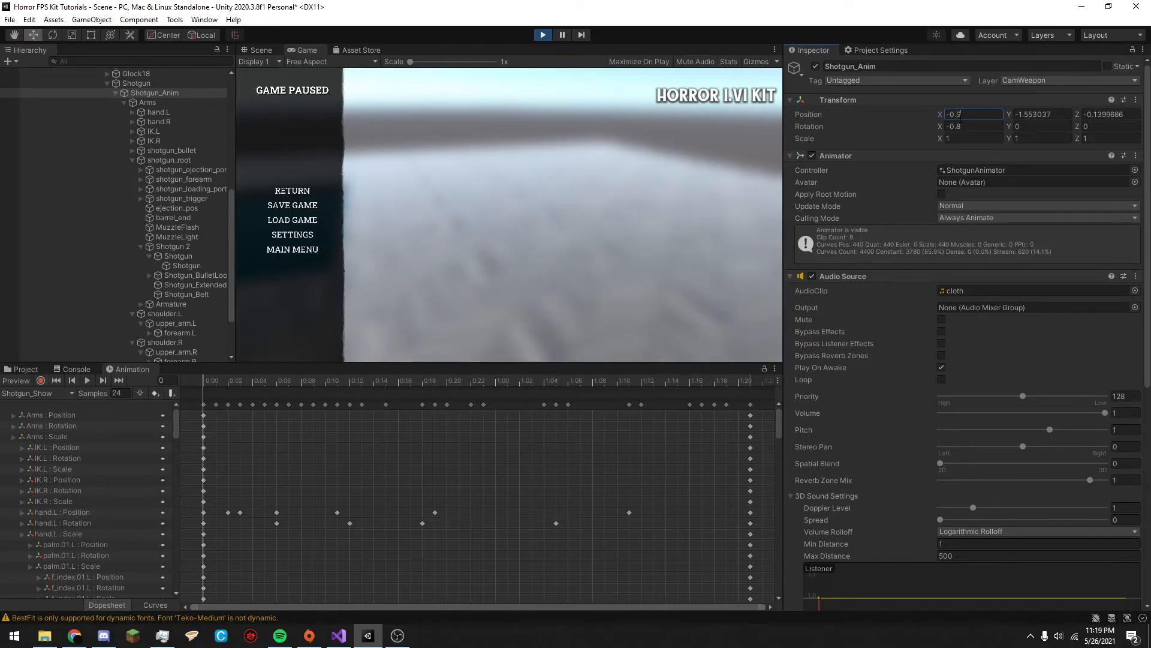
pyautogui.press('BackSpace')
pyautogui.press('BackSpace')
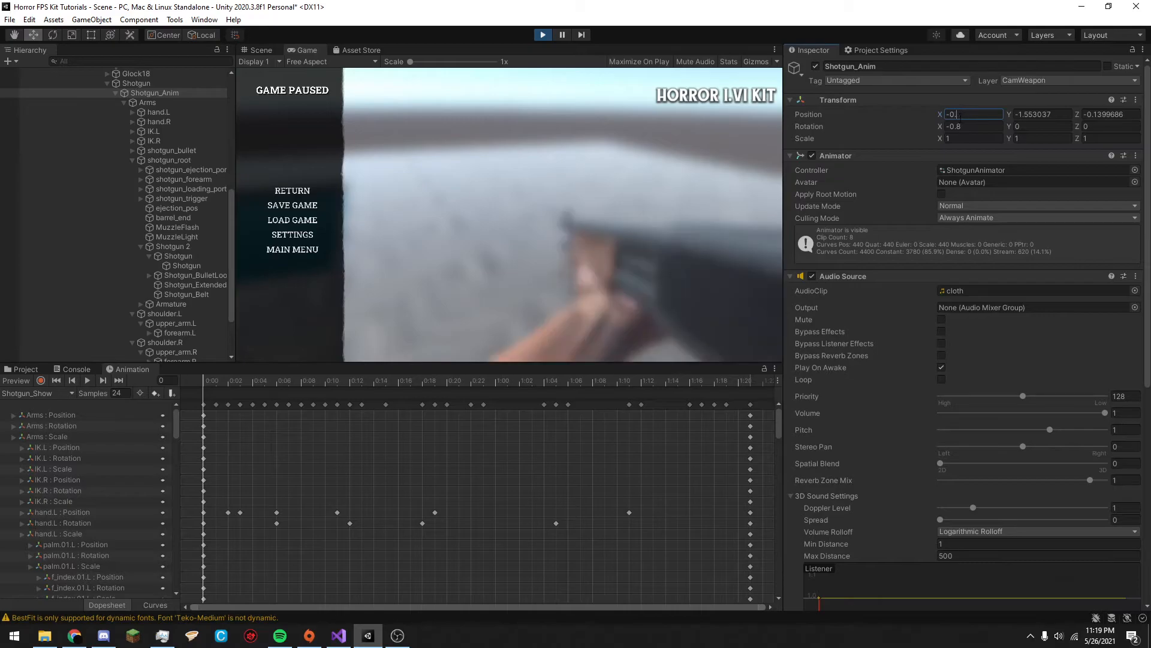
pyautogui.write('099')
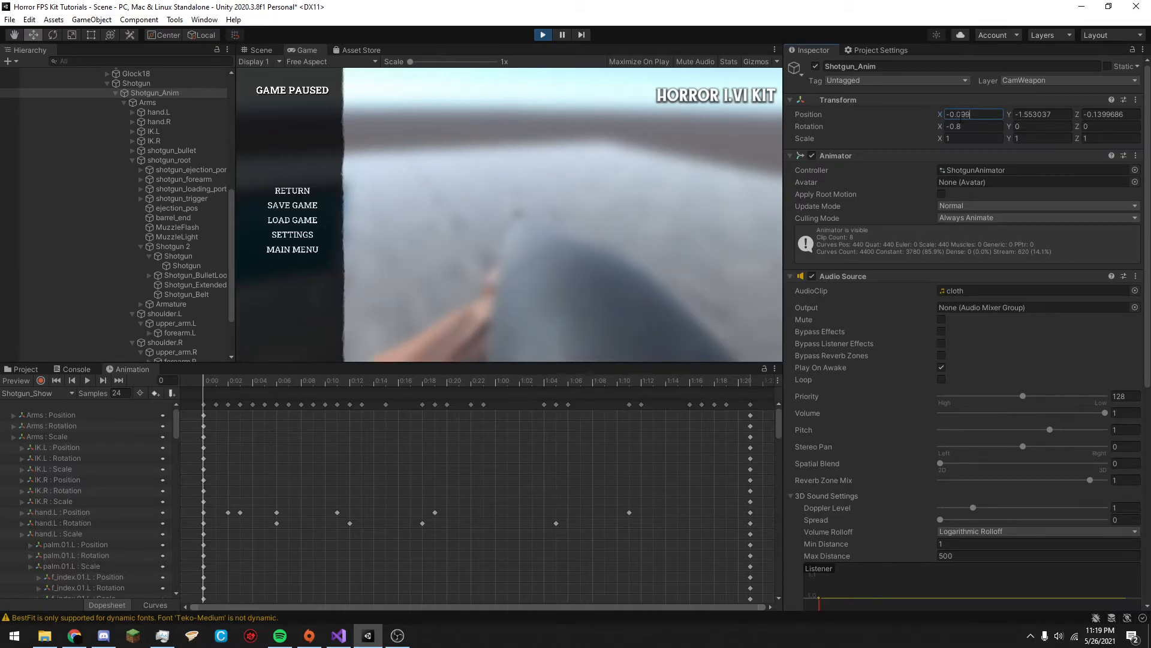
pyautogui.press('BackSpace')
pyautogui.write('5')
pyautogui.press('BackSpace')
pyautogui.press('BackSpace')
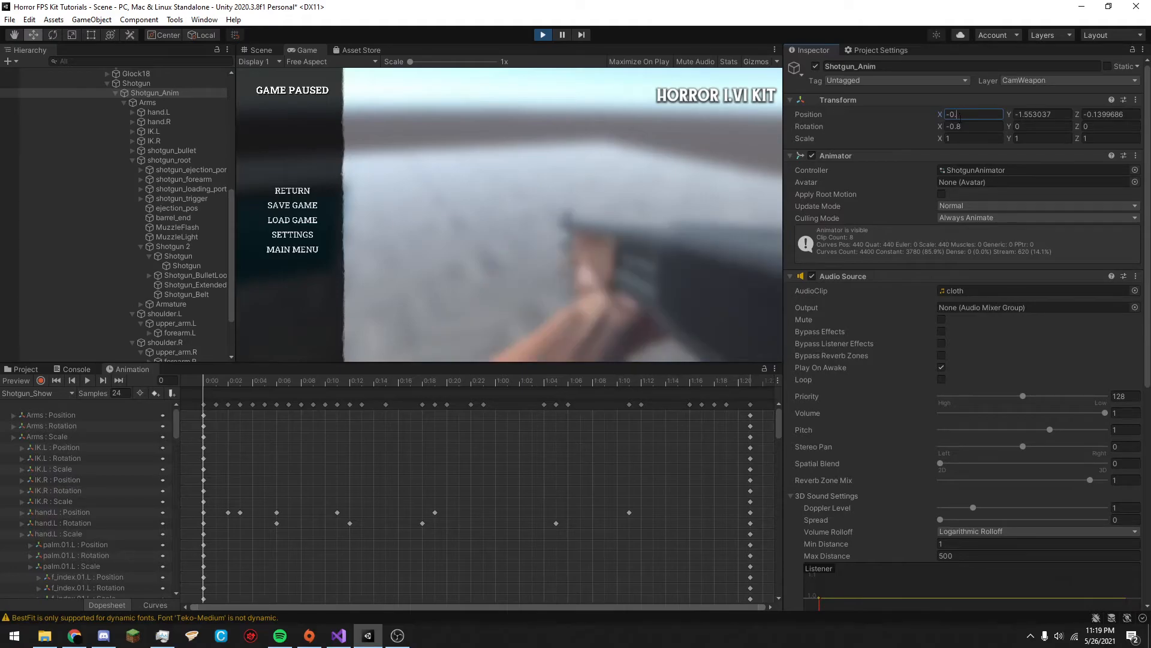
pyautogui.write('1')
pyautogui.write('39')
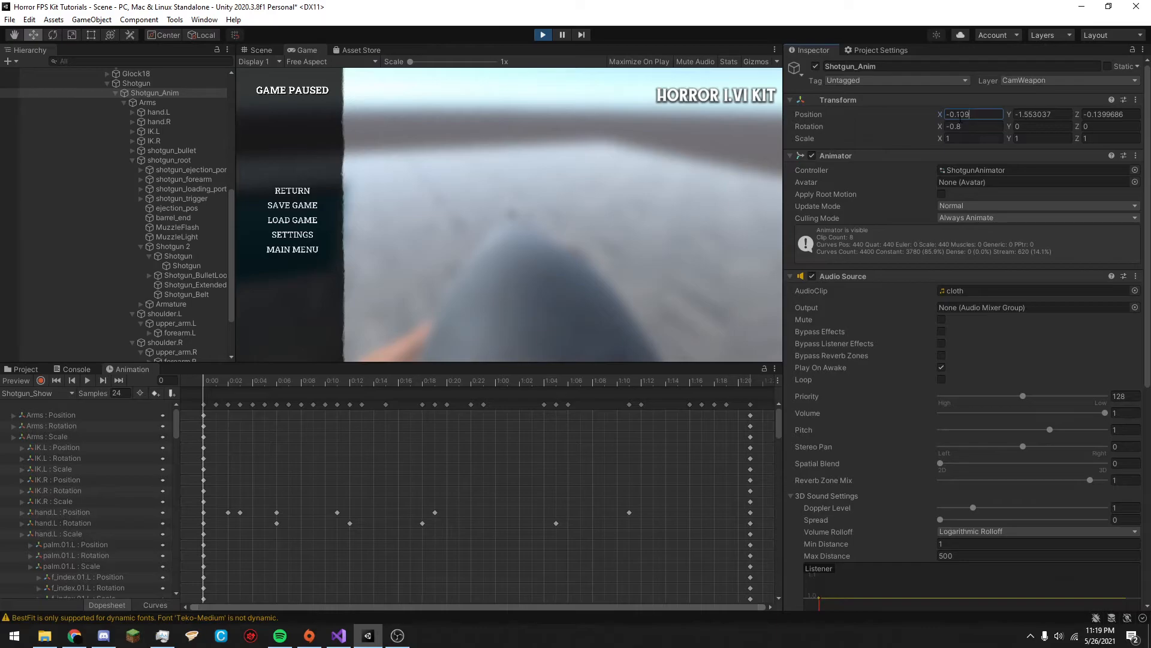
# Resume the game, fire the shotgun to test its aim, and pause while aiming.
pyautogui.click(292, 190)
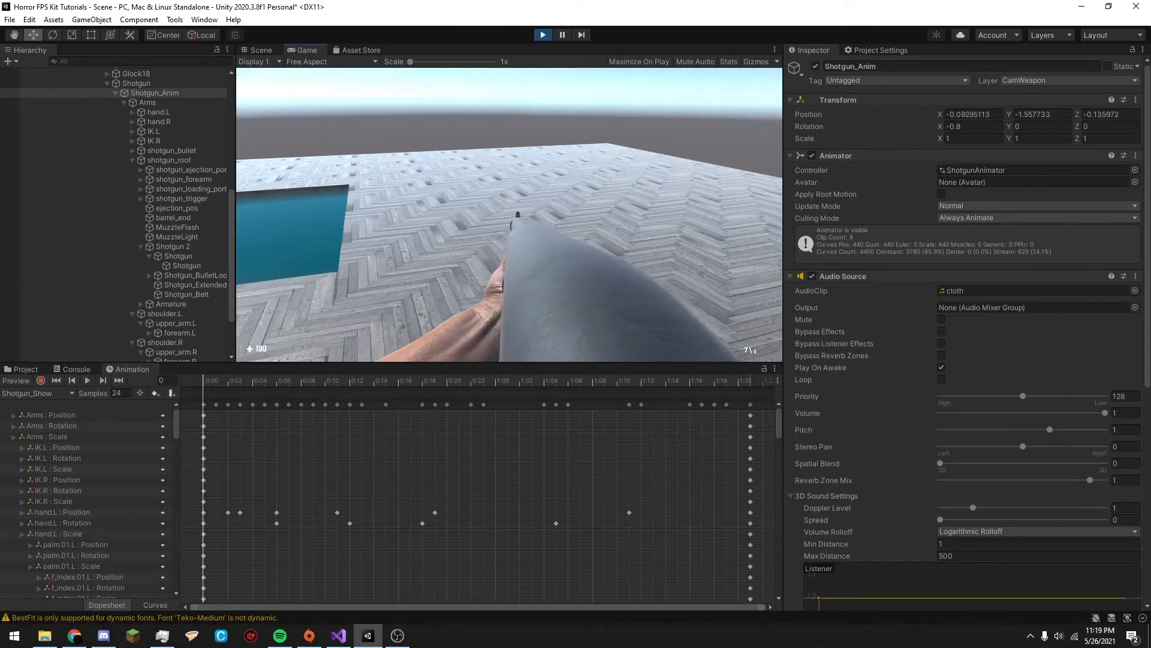
pyautogui.click(509, 215)
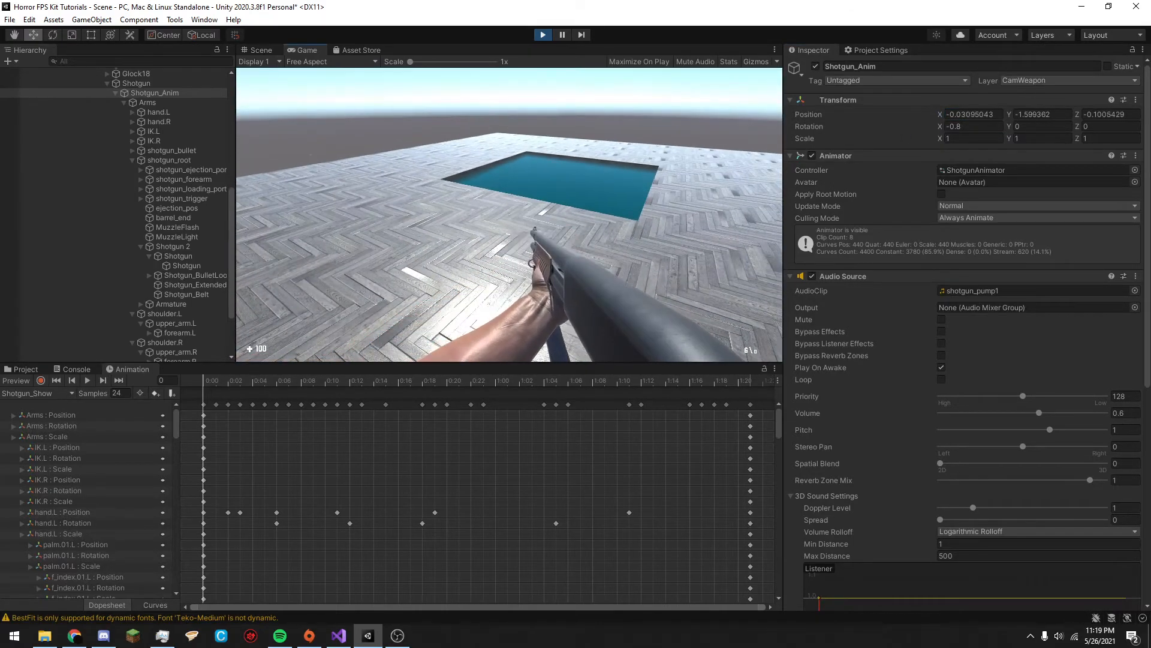
pyautogui.rightClick(509, 215)
pyautogui.click(509, 214)
pyautogui.press('Escape')
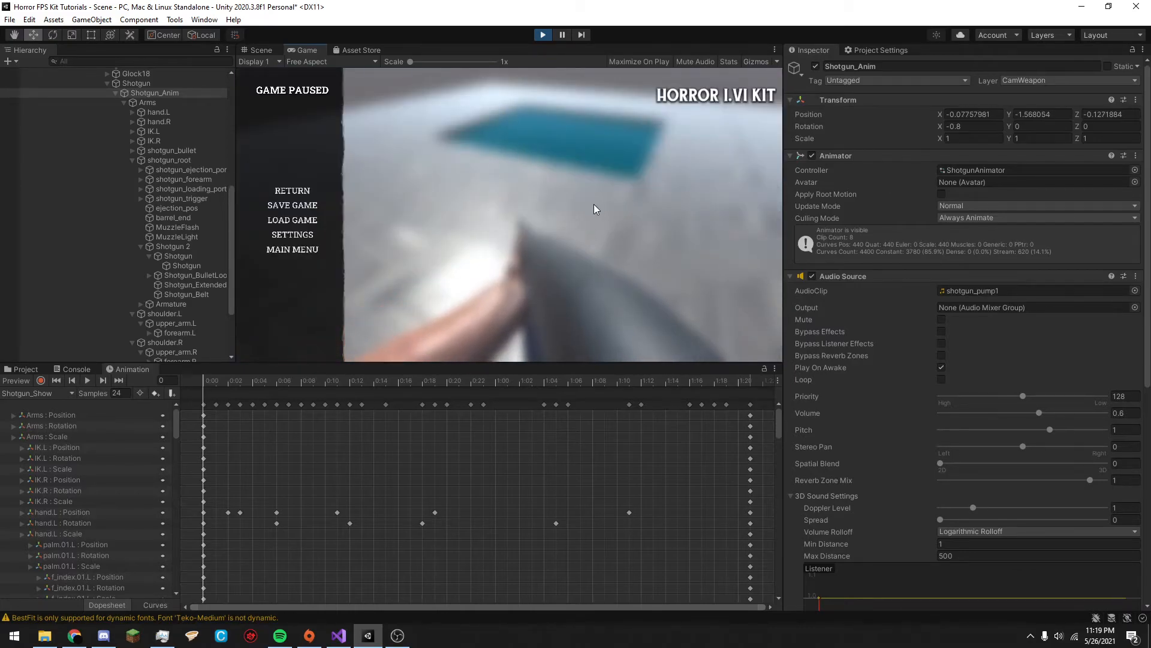
pyautogui.click(308, 191)
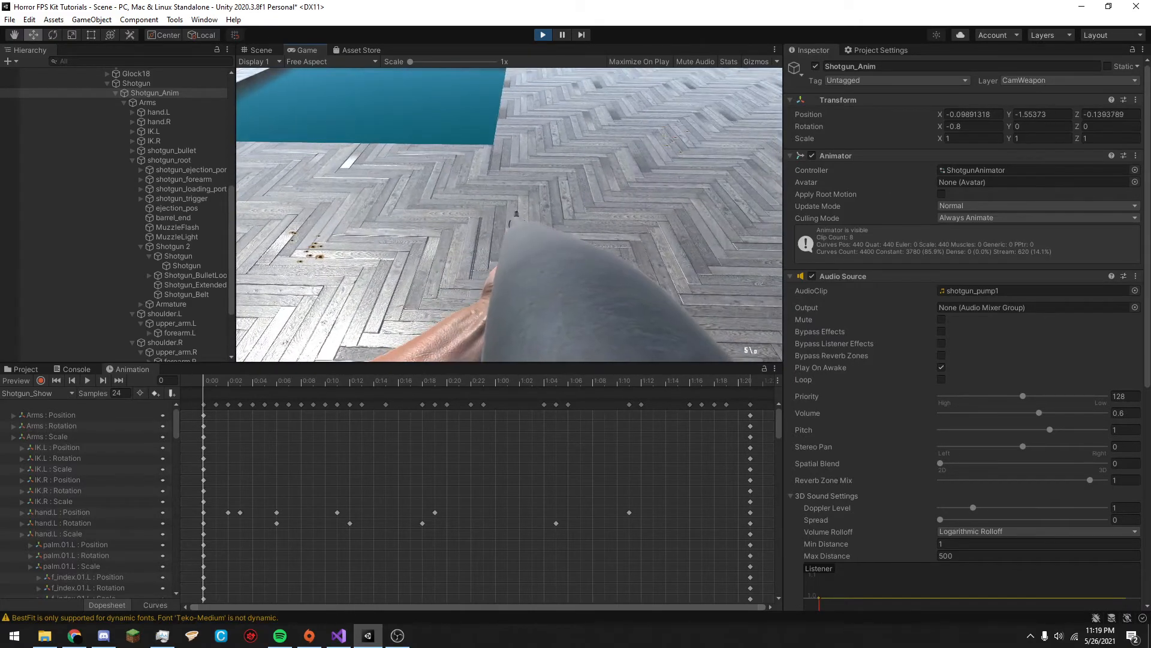
pyautogui.press('Escape')
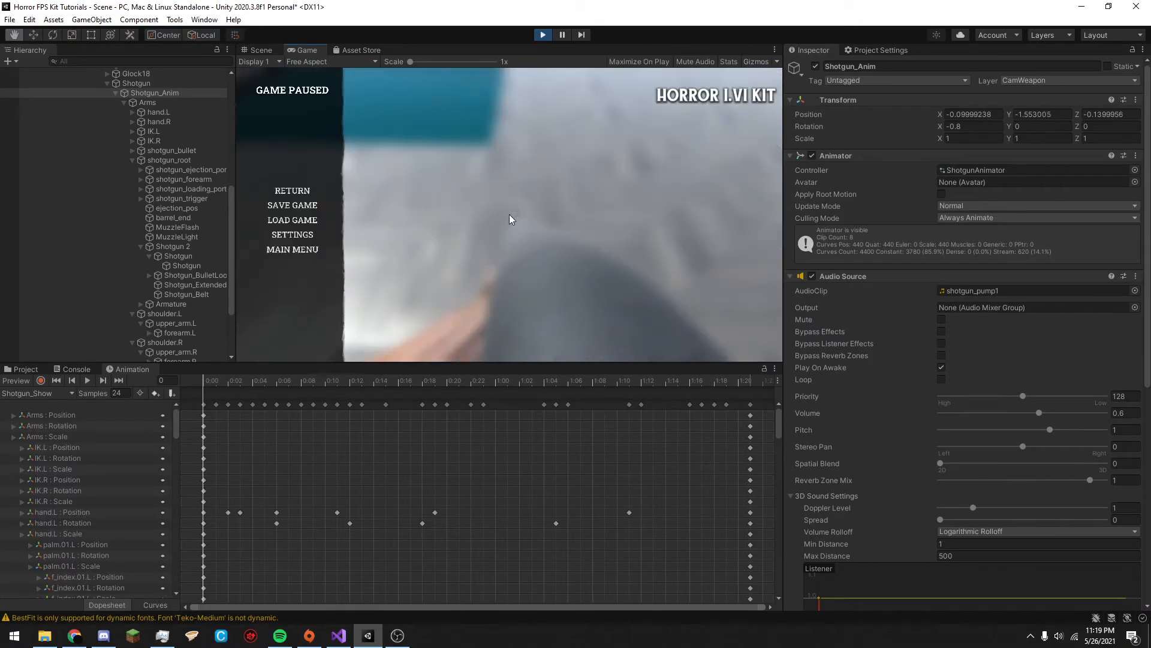
# Try adjusting Shotgun_Anim's Position Y, resume the game to aim again, and pause it while aiming at the floor.
pyautogui.click(1011, 117)
pyautogui.moveTo(1006, 113); pyautogui.dragTo(1006, 114)
pyautogui.click(304, 192)
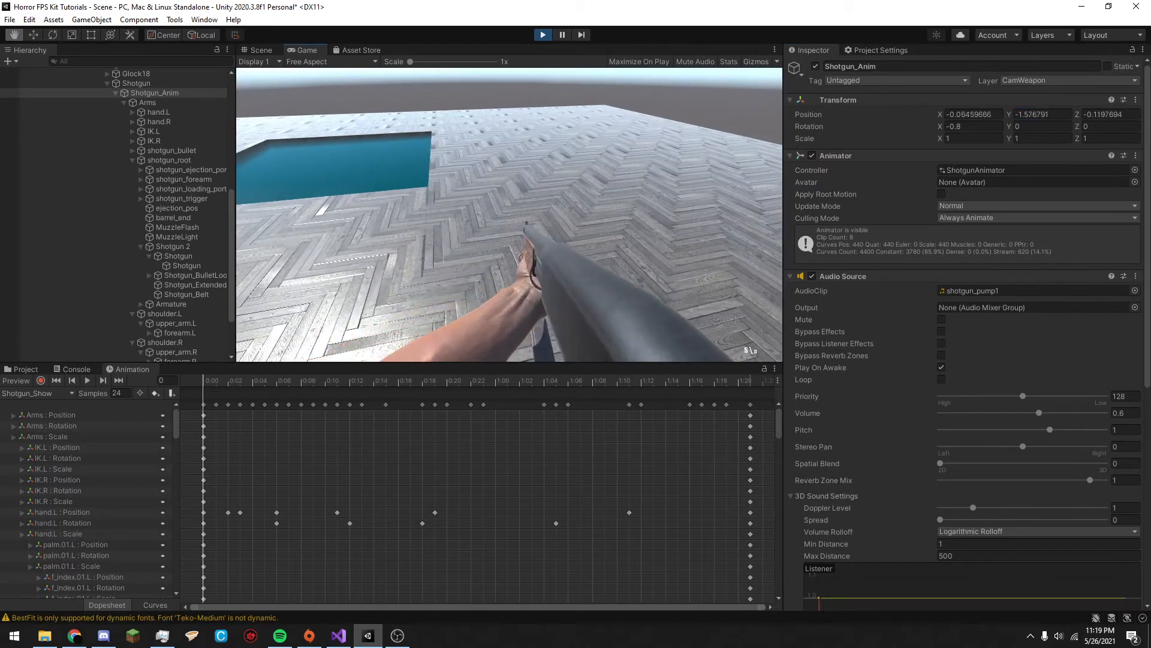
pyautogui.press('Escape')
pyautogui.press('Escape')
pyautogui.rightClick(509, 214)
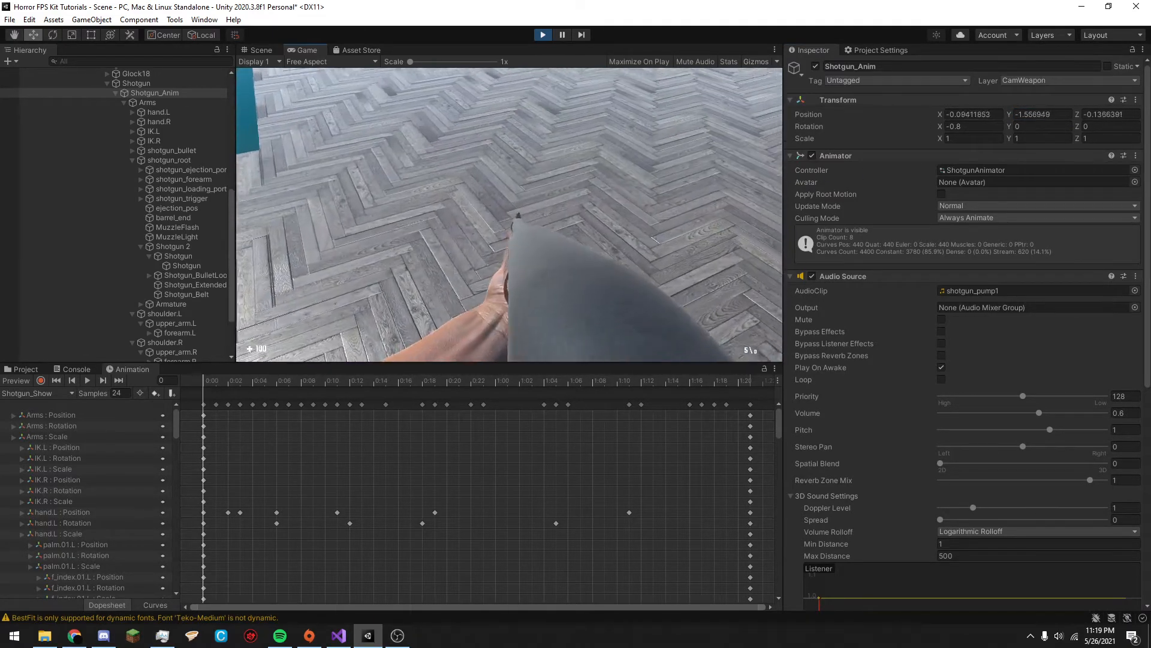
pyautogui.press('Escape')
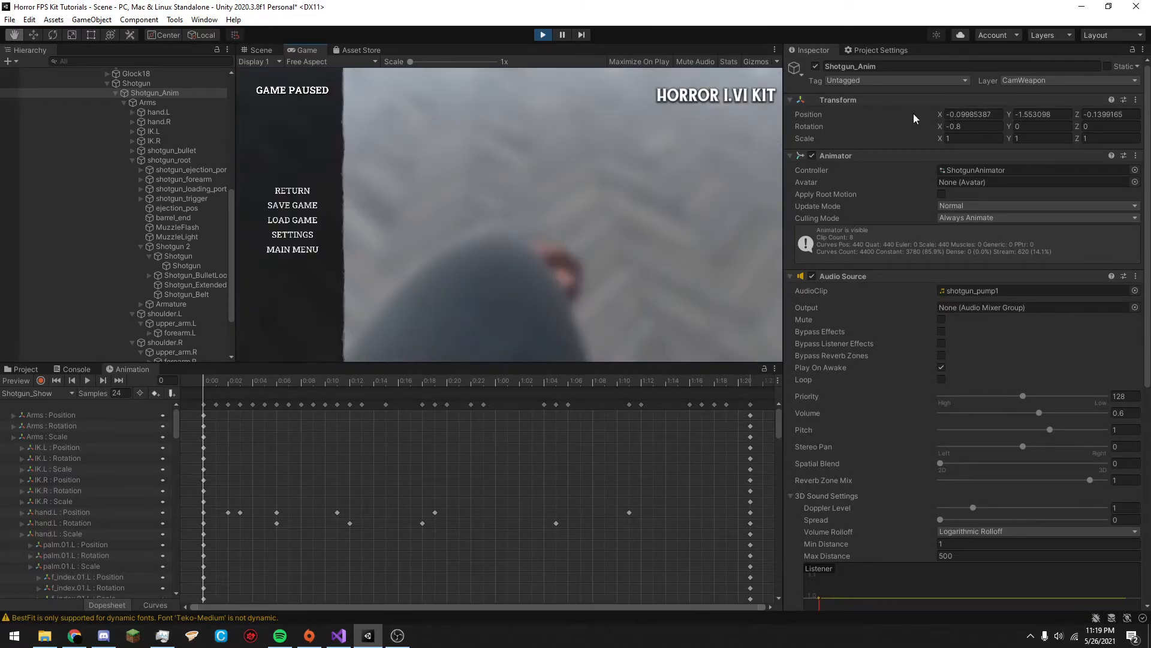
# Try Shotgun_Anim's Position Y at -1.2 and -1.3 in the paused game, and return it to -1.55.
pyautogui.click(1009, 113)
pyautogui.press('BackSpace')
pyautogui.press('BackSpace')
pyautogui.press('BackSpace')
pyautogui.press('BackSpace')
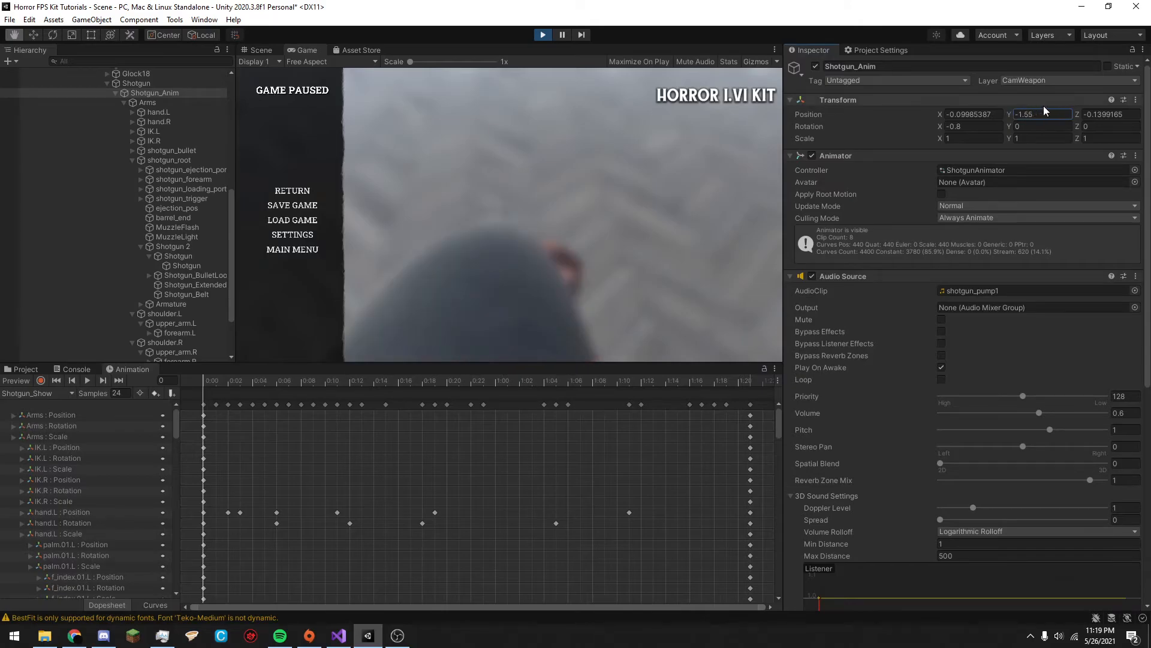
pyautogui.press('BackSpace')
pyautogui.press('BackSpace')
pyautogui.write('2')
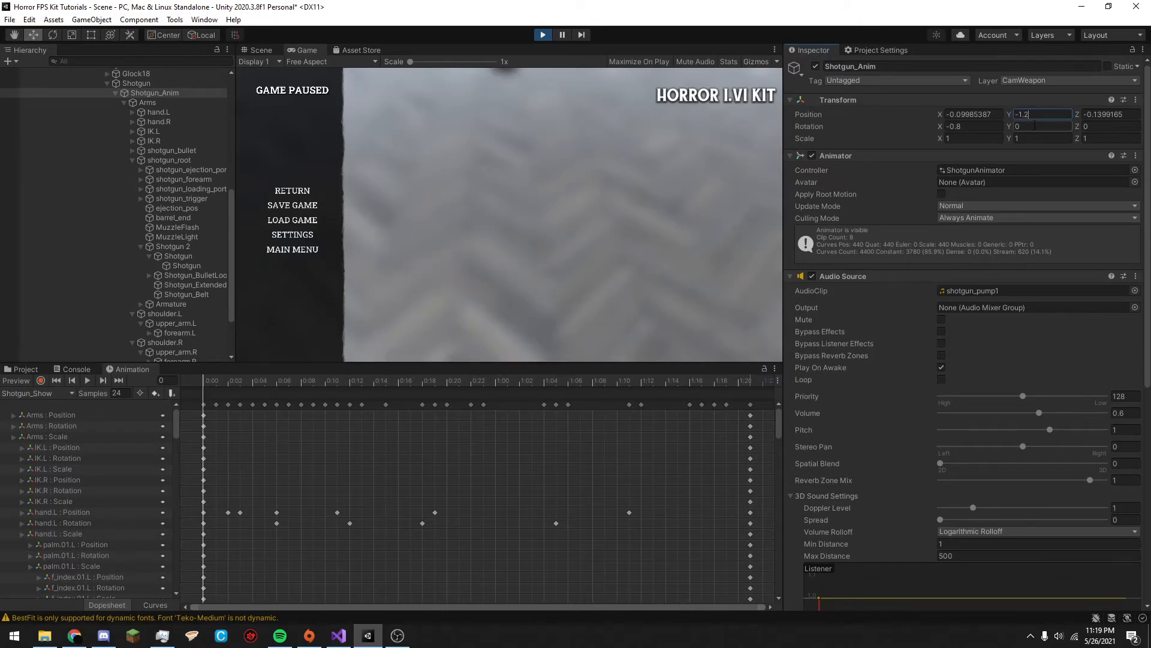
pyautogui.press('BackSpace')
pyautogui.write('3')
pyautogui.press('BackSpace')
pyautogui.write('55')
pyautogui.press('Return')
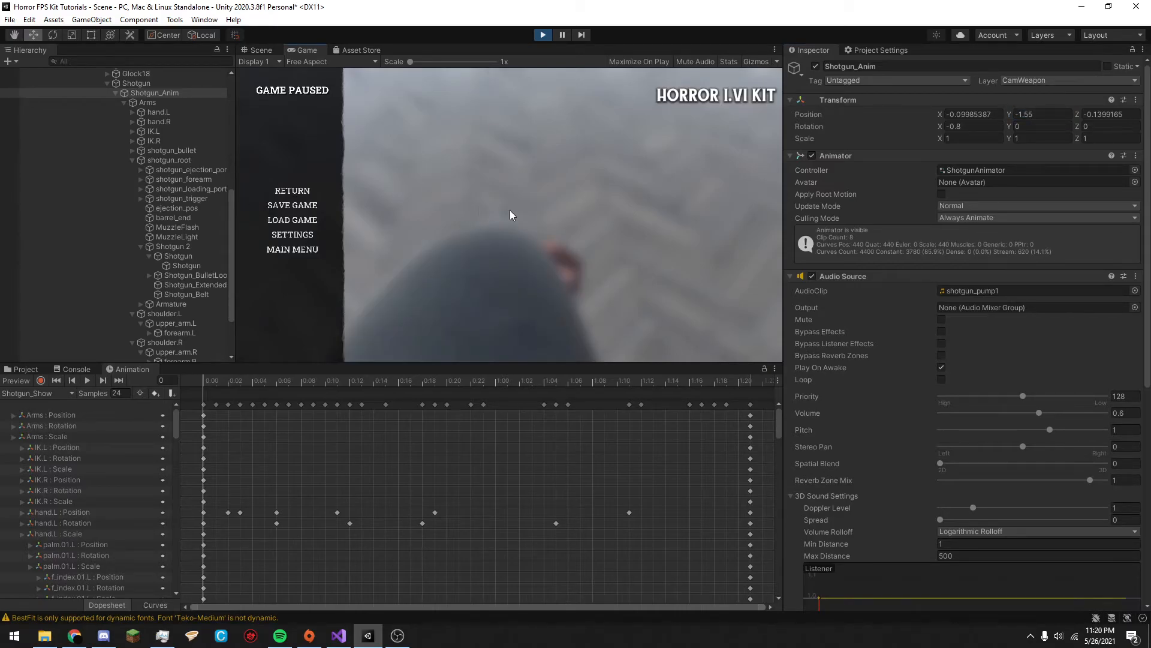
# Try Shotgun_Anim's Position Y at -1.52, and set it to -1.57.
pyautogui.click(1060, 113)
pyautogui.write('2')
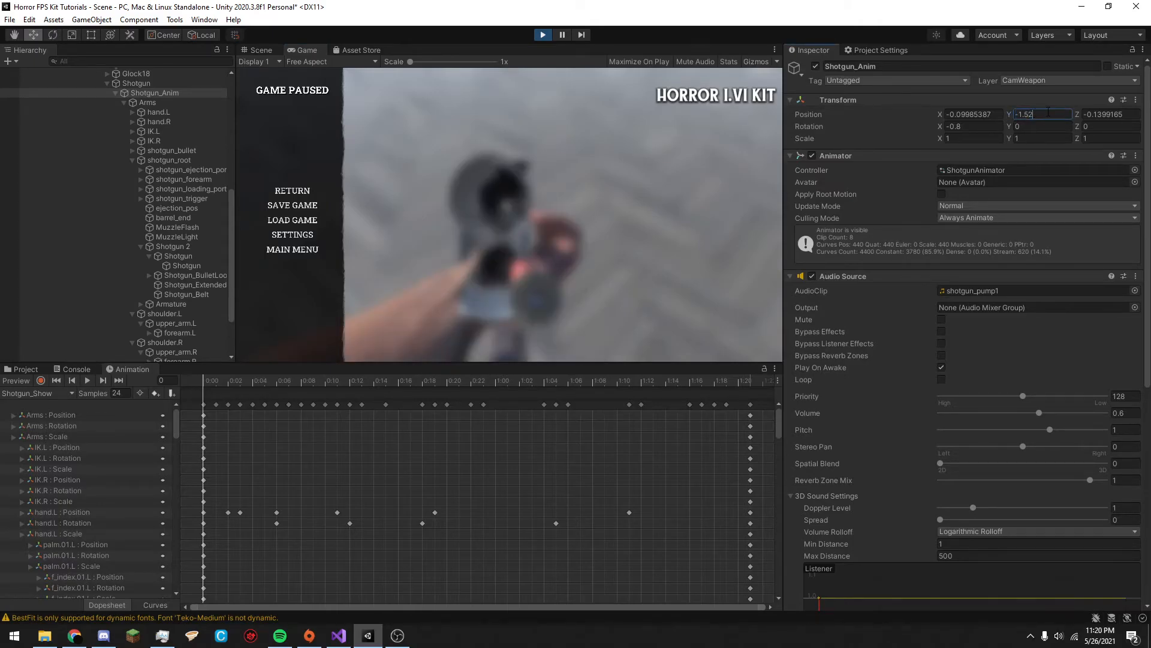
pyautogui.press('BackSpace')
pyautogui.write('6')
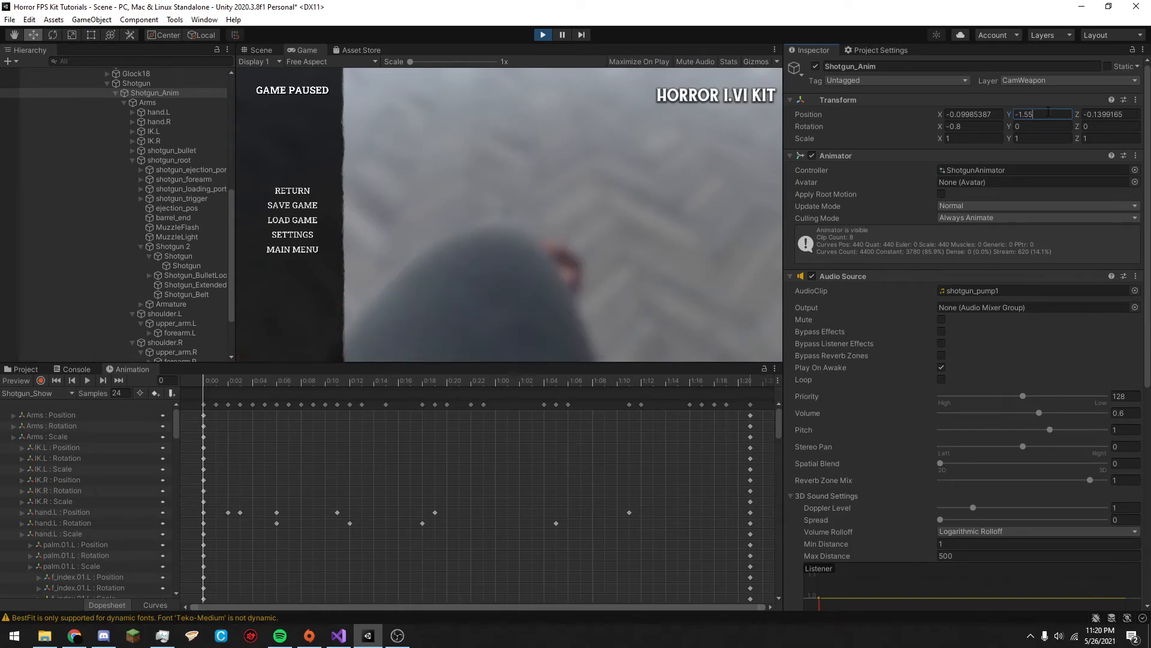
pyautogui.press('BackSpace')
pyautogui.write('7')
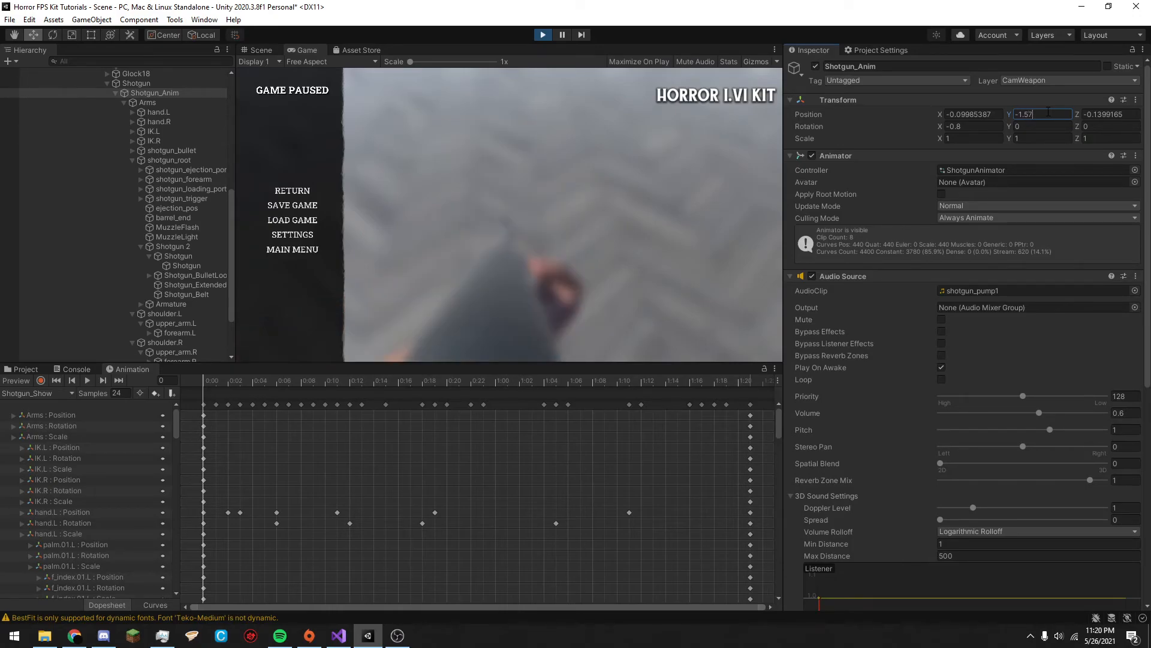
# Set the Shotgun's Aim Position Y to -1.57 in its Weapon Controller, then resume the game to test the aim and pause it.
pyautogui.click(137, 82)
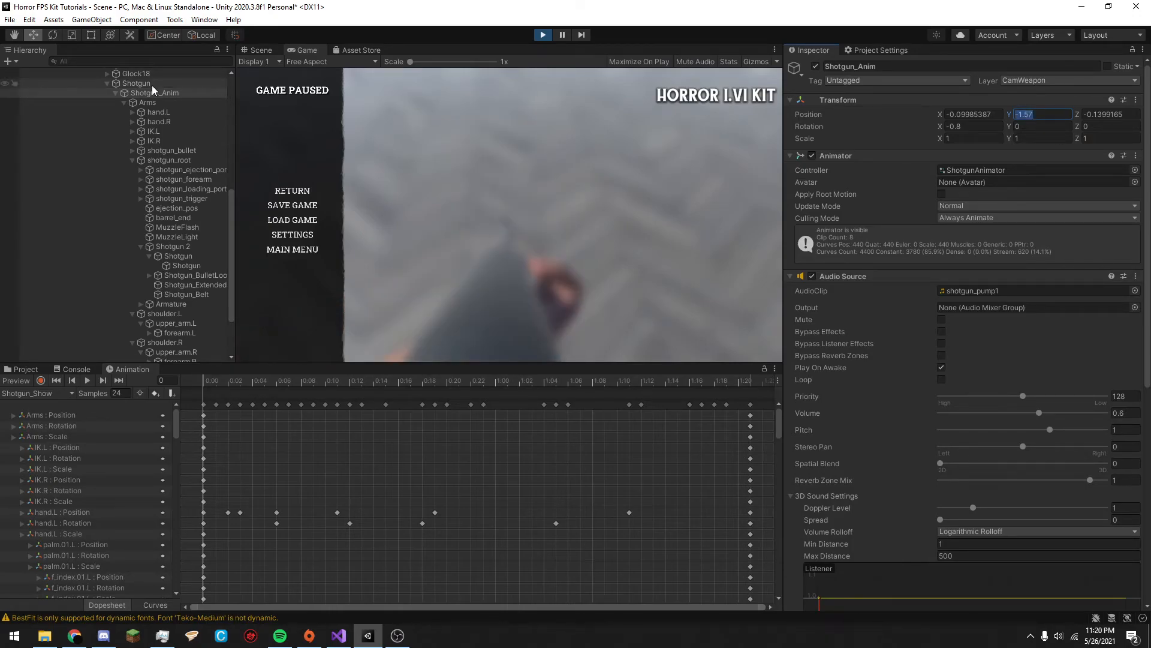
pyautogui.click(1048, 370)
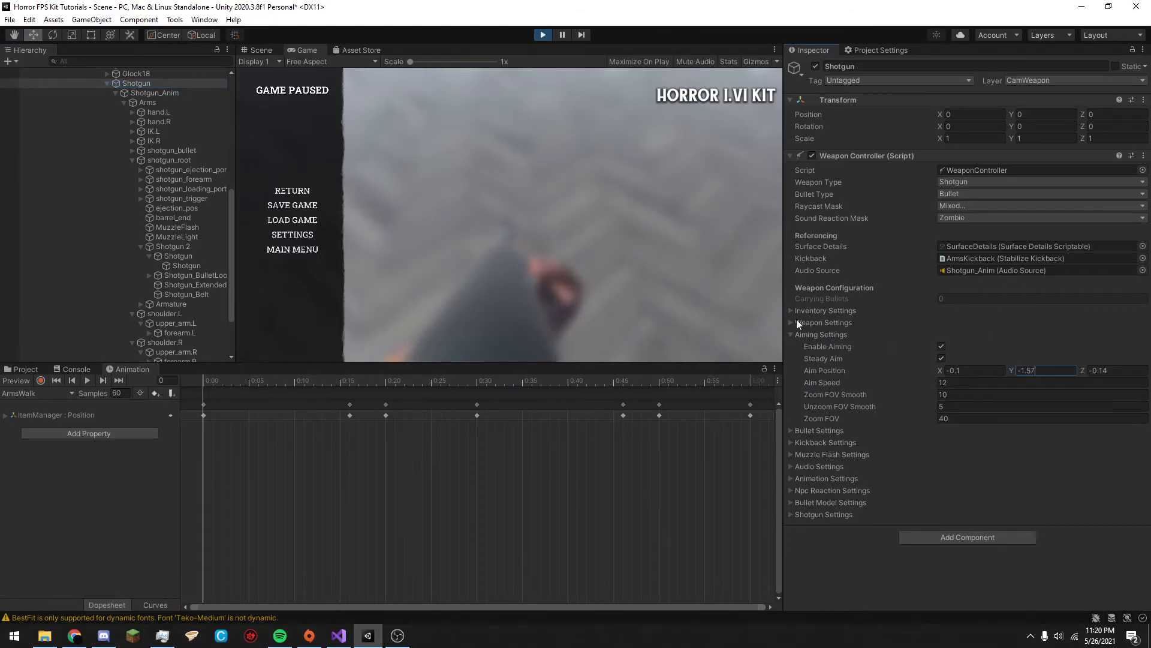
pyautogui.press('Escape')
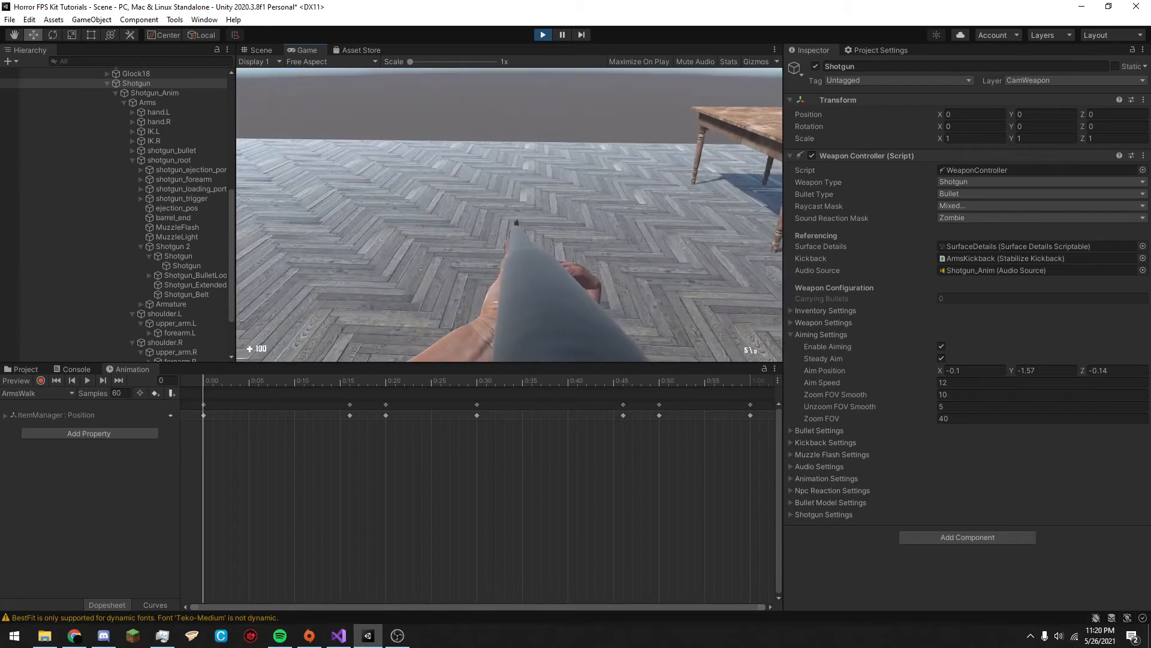
pyautogui.press('Escape')
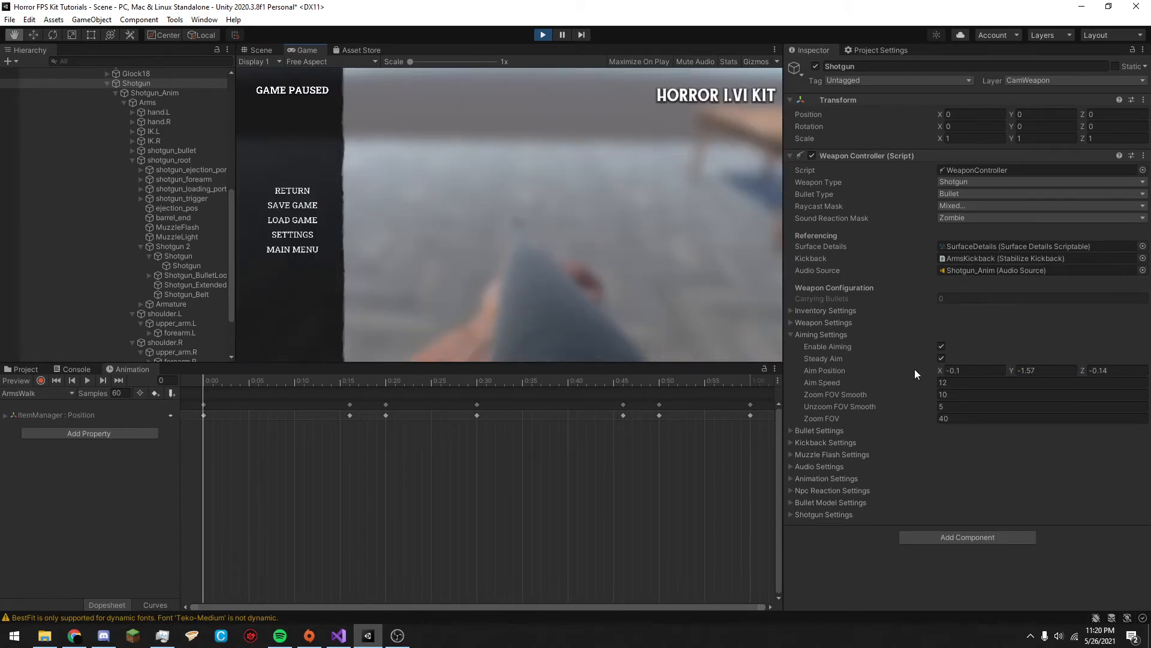
# Try the Shotgun's Aim Position X at -0.0992 and return it to -0.1, resuming the game to test each aim before pausing.
pyautogui.write('992')
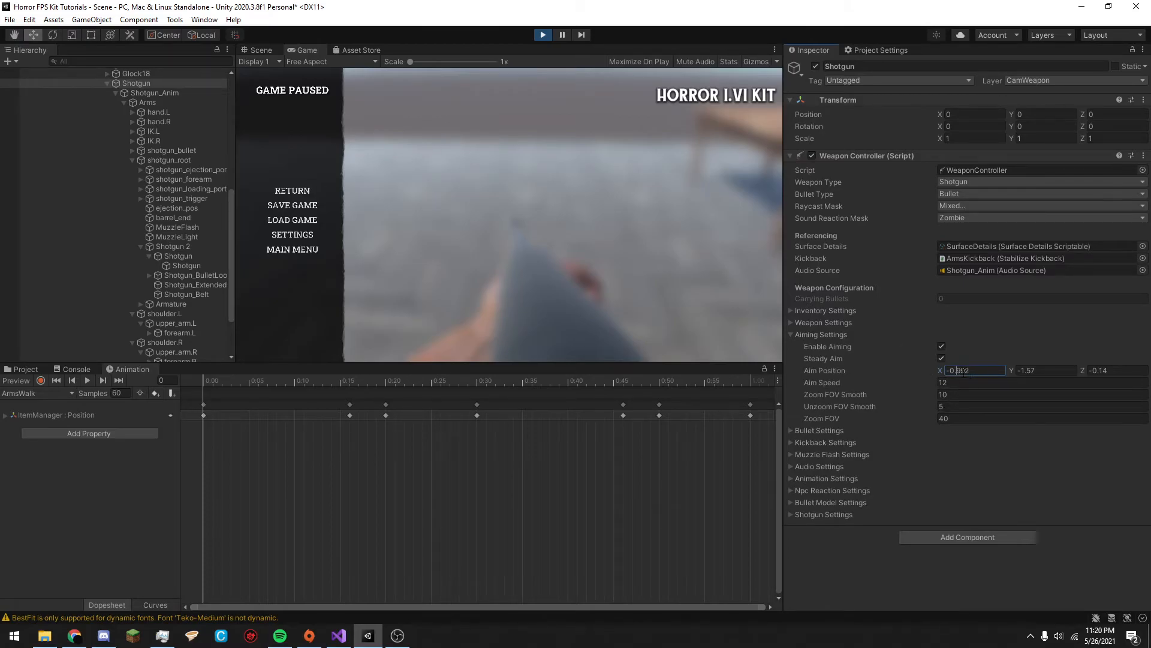
pyautogui.click(319, 190)
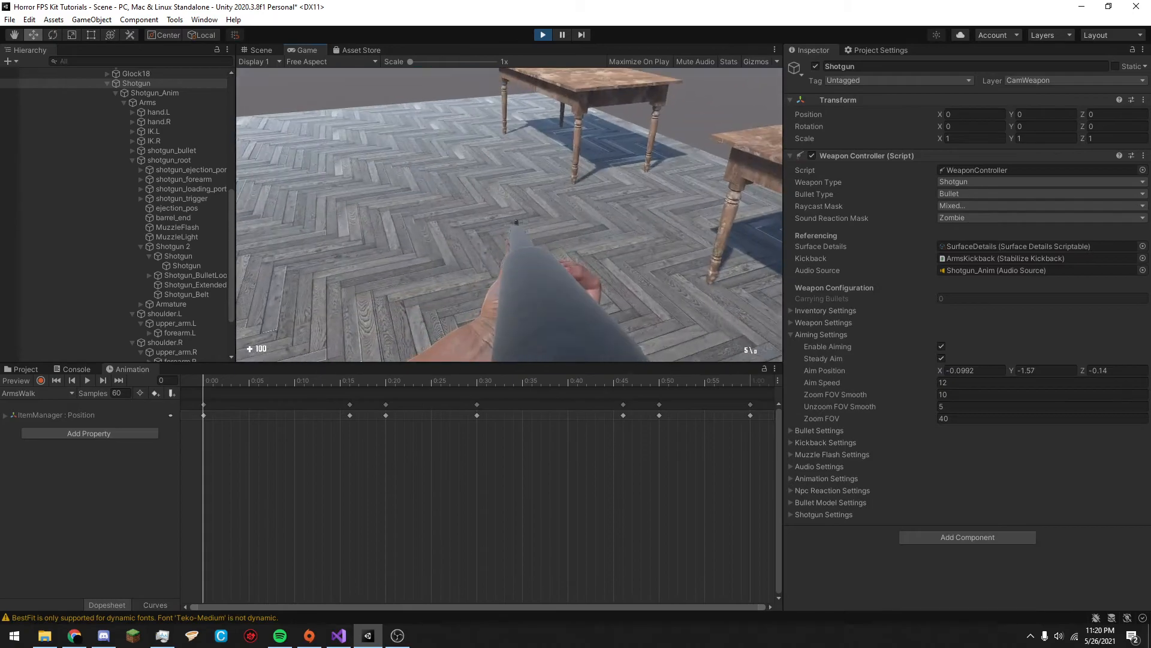
pyautogui.press('Escape')
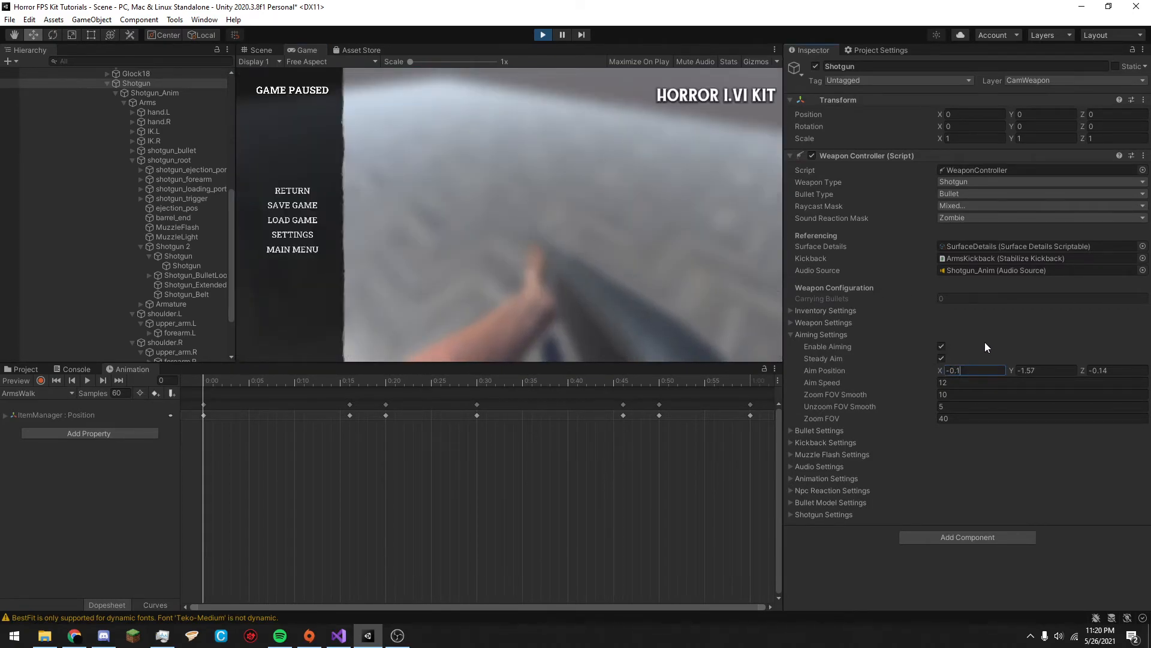
pyautogui.click(293, 190)
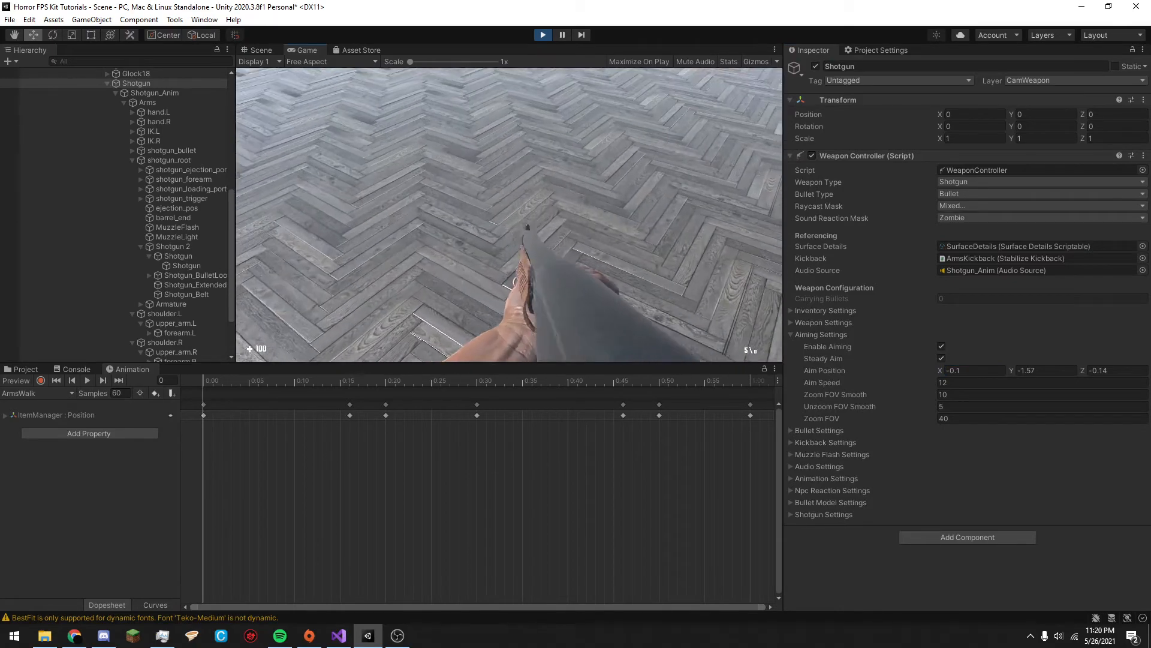
pyautogui.press('Escape')
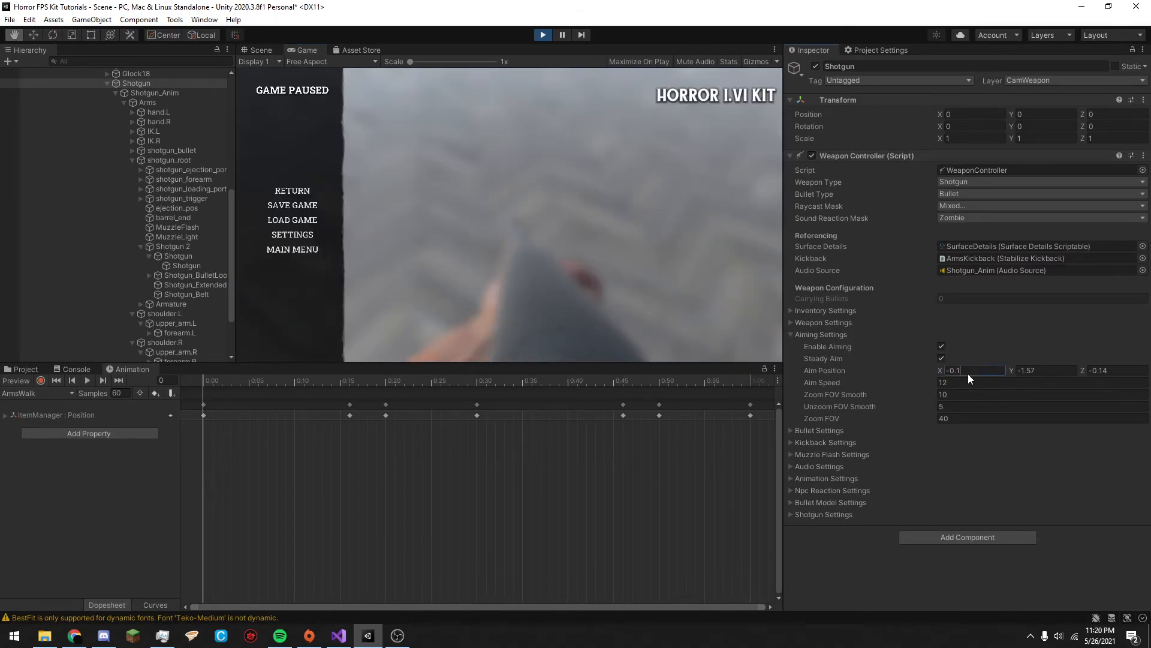
# Try the Shotgun's Aim Position X at -0.15 and -0.12, testing the aim in the resumed game after each change.
pyautogui.click(958, 372)
pyautogui.write('5')
pyautogui.click(305, 190)
pyautogui.press('Escape')
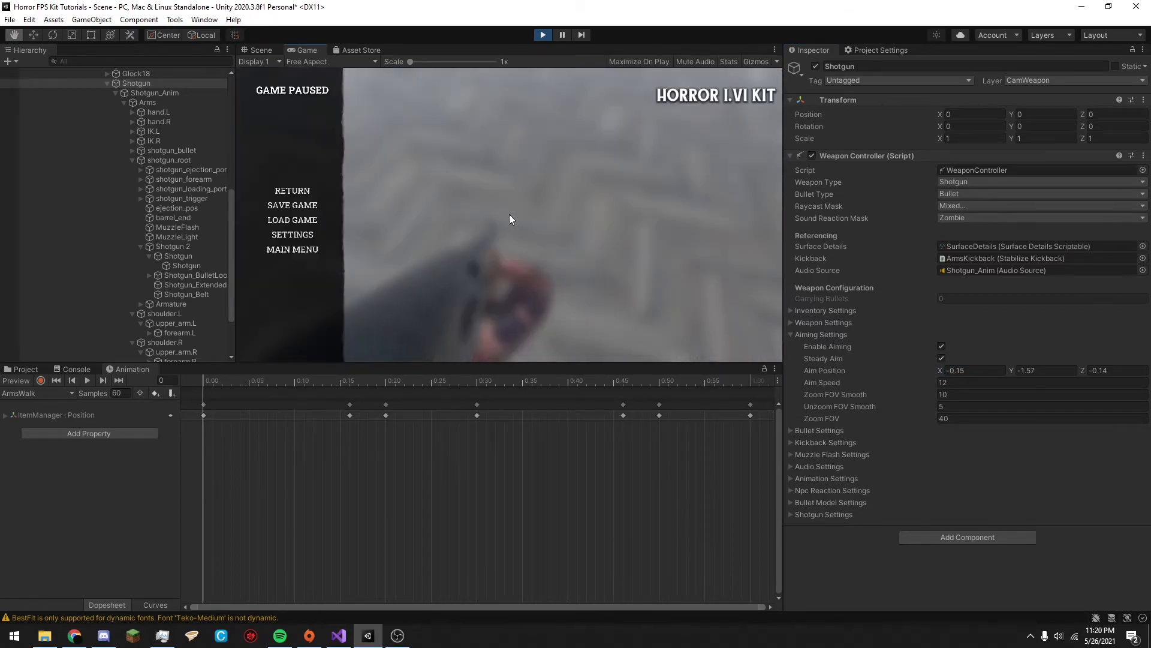
pyautogui.moveTo(970, 372); pyautogui.dragTo(961, 373)
pyautogui.write('2')
pyautogui.click(404, 215)
pyautogui.press('Escape')
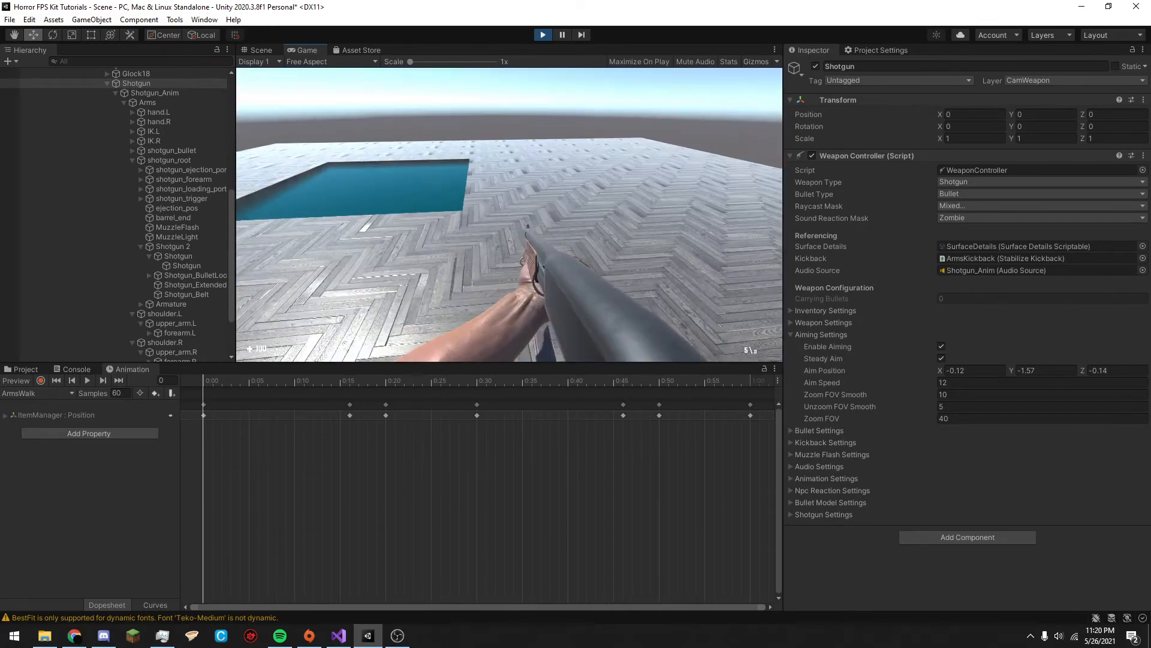
pyautogui.press('Escape')
# Set the Shotgun's Zoom FOV to 27, resume the game to test the aimed view, and pause it.
pyautogui.click(923, 418)
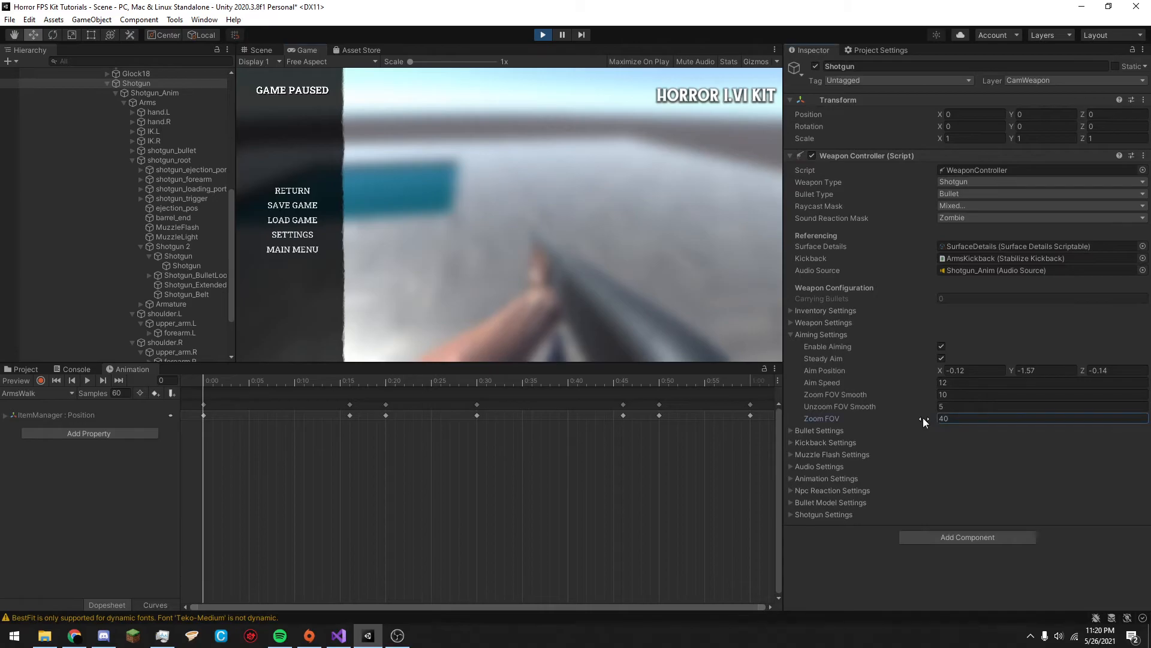
pyautogui.moveTo(913, 418); pyautogui.dragTo(906, 418)
pyautogui.click(294, 191)
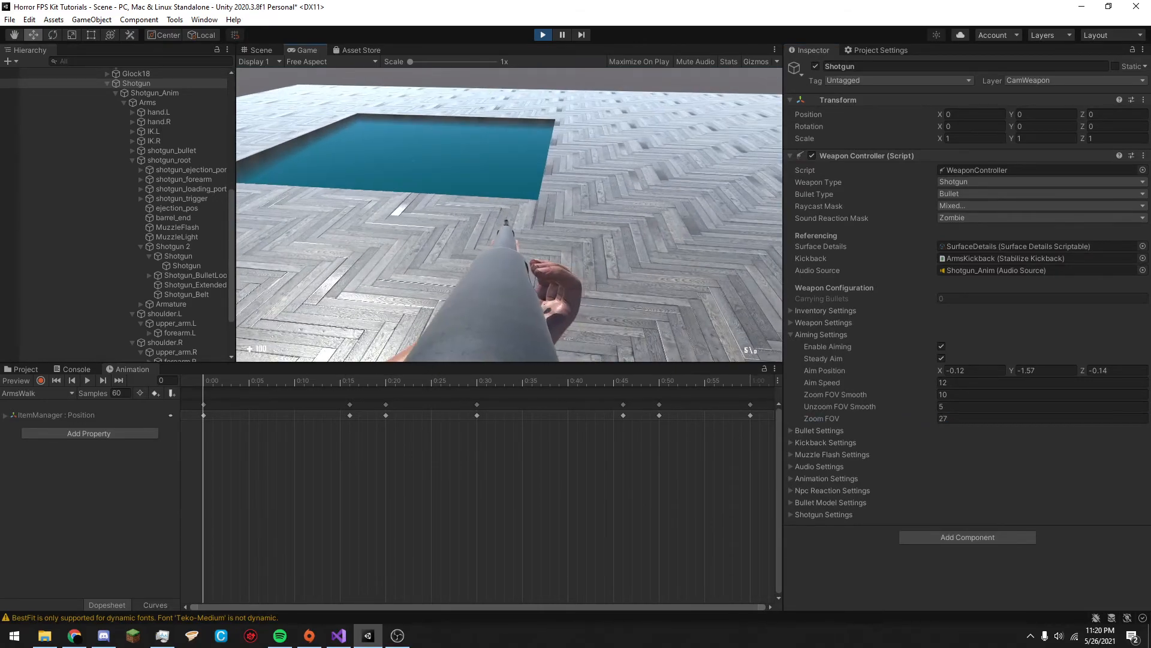
pyautogui.press('Escape')
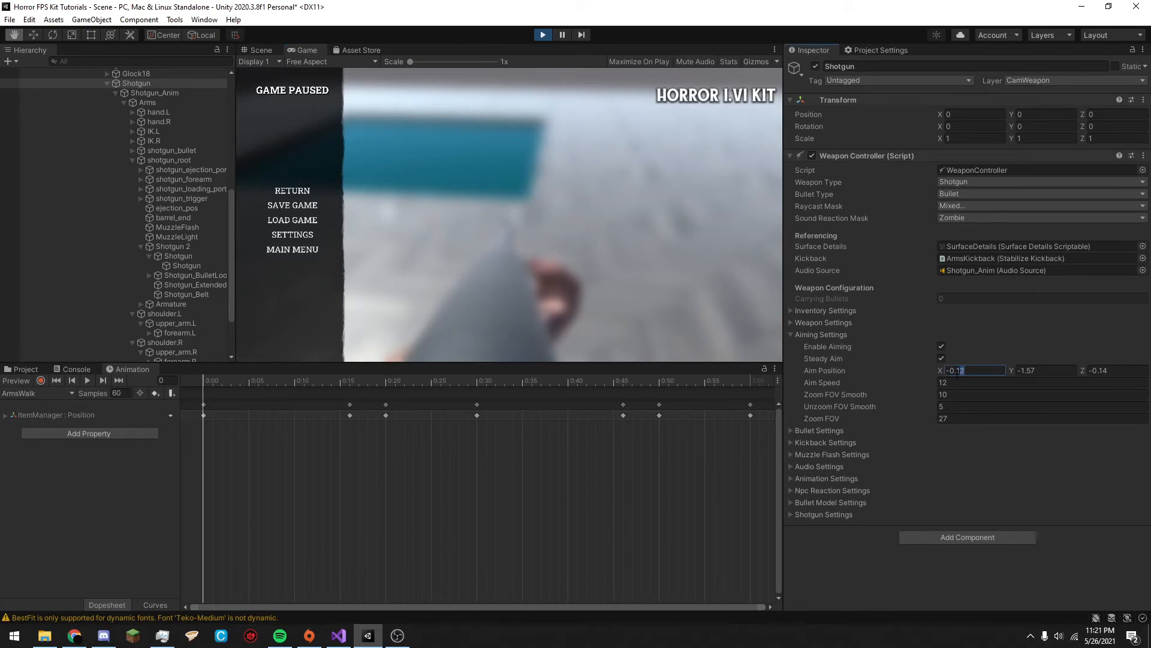
# Set the Shotgun's Aim Position X to -0.11, resume the game to fire test shots, and pause it.
pyautogui.write('1')
pyautogui.click(250, 186)
pyautogui.click(509, 214)
pyautogui.click(509, 214)
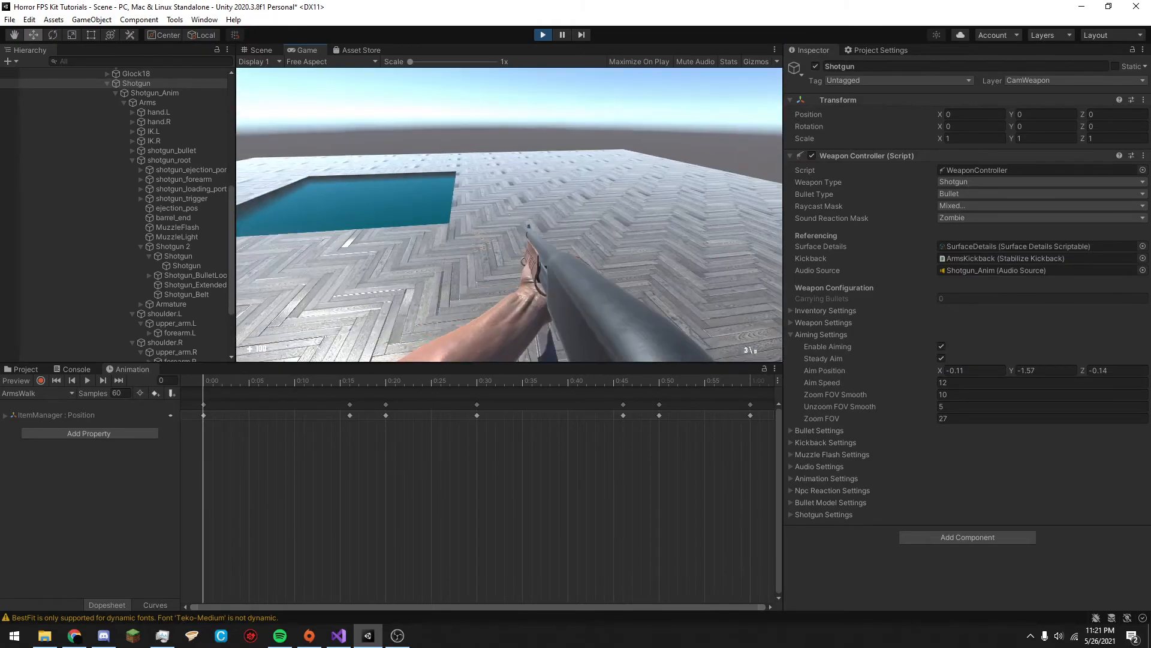
pyautogui.press('Escape')
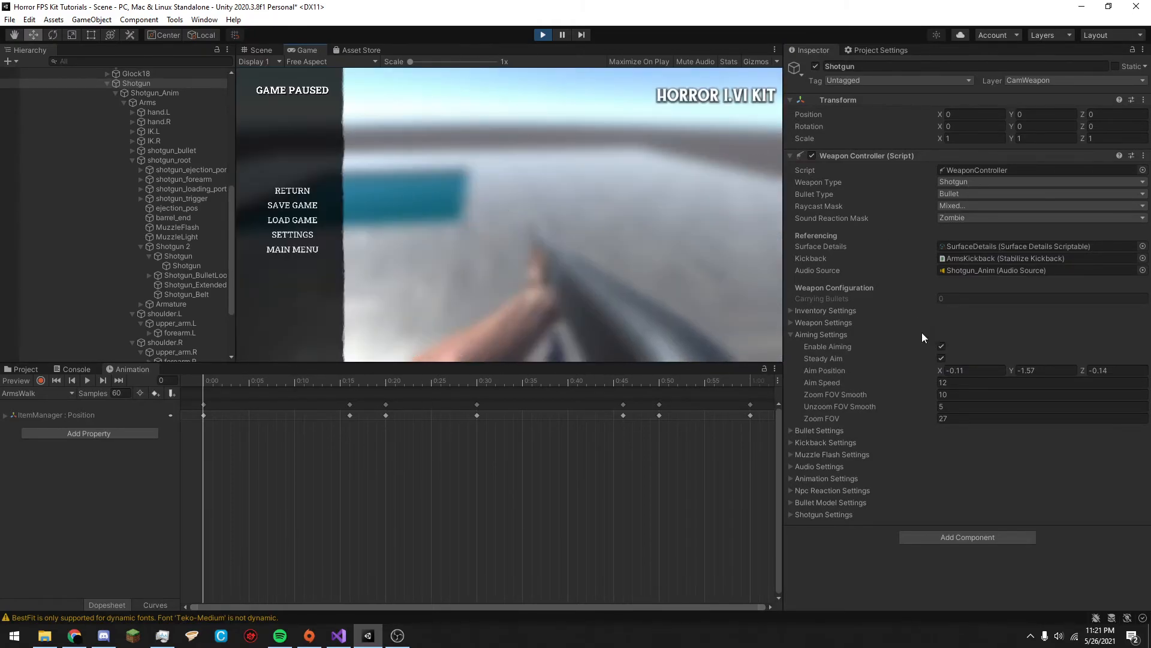
# Copy the Weapon Controller component from the running game, stop play mode, and paste its values onto the Shotgun's Weapon Controller.
pyautogui.rightClick(861, 161)
pyautogui.click(917, 249)
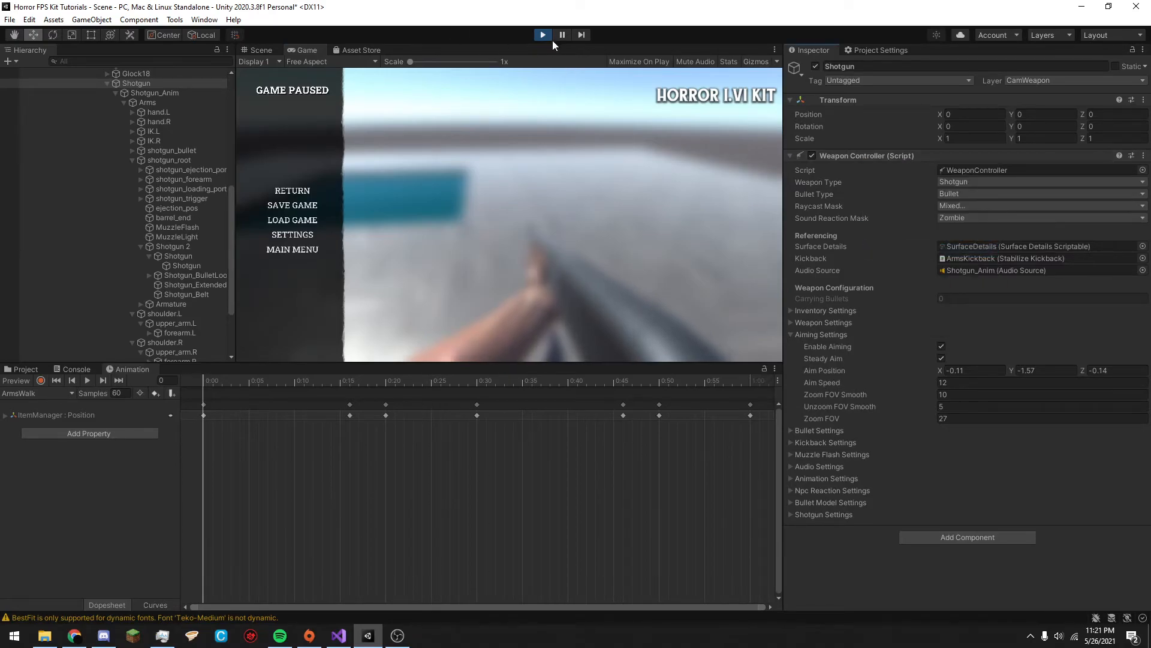
pyautogui.click(542, 35)
pyautogui.rightClick(863, 157)
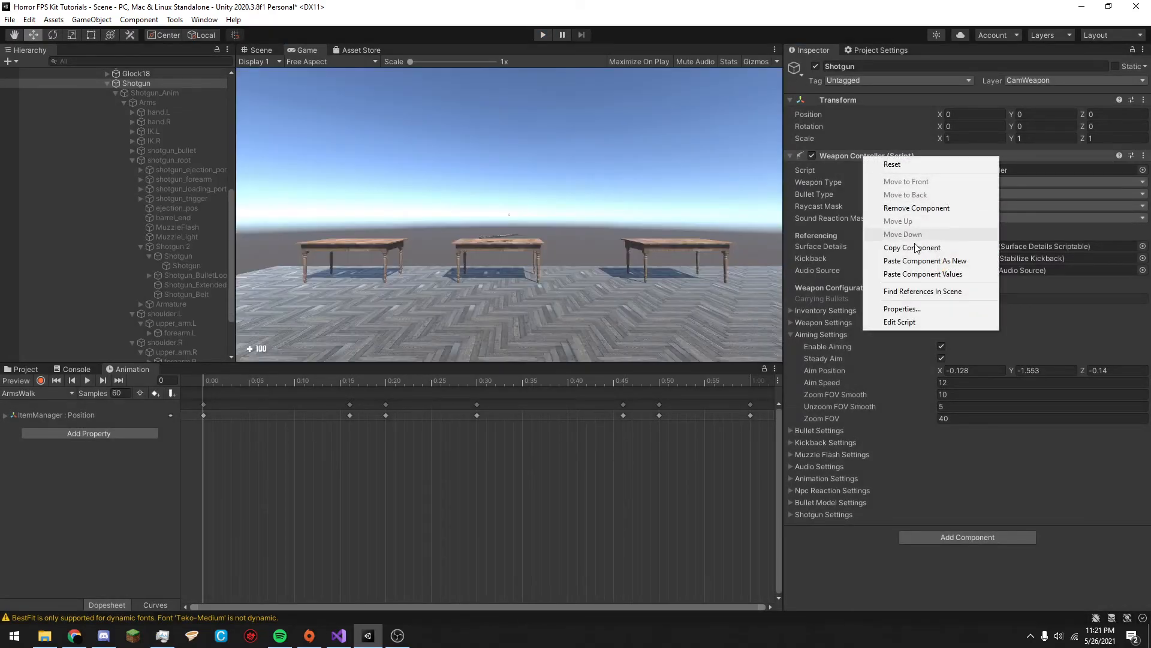
pyautogui.click(918, 274)
# Review the Weapon Controller's remaining setting groups, including muzzle flash, NPC reaction, bullet model and shotgun settings.
pyautogui.click(980, 406)
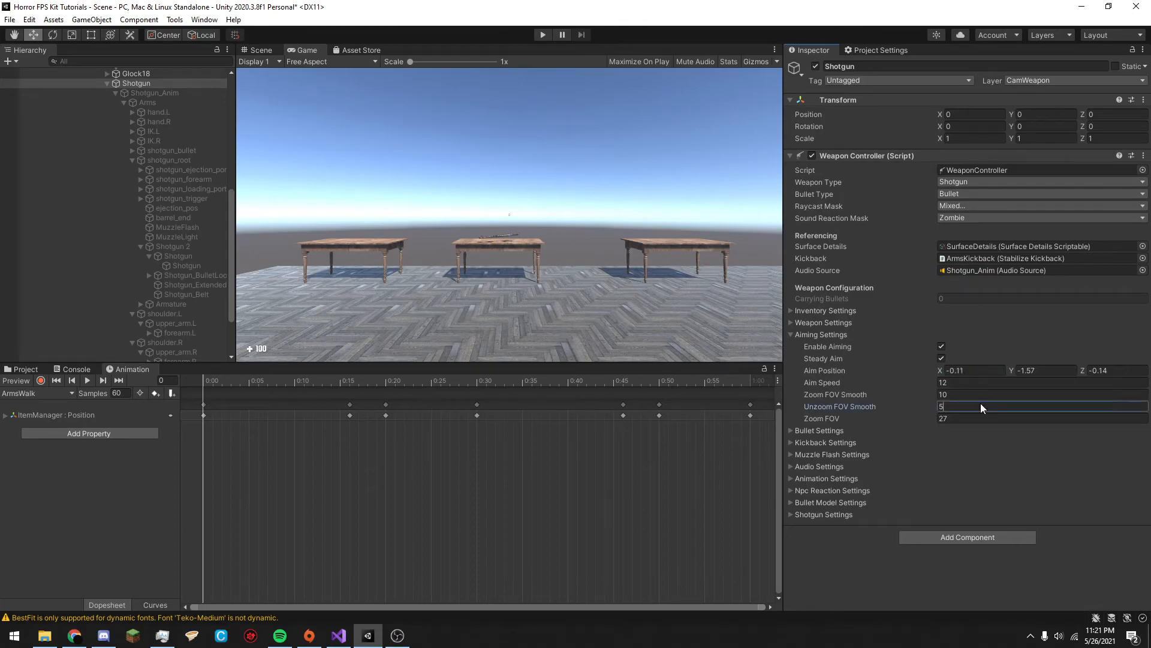
pyautogui.click(818, 332)
pyautogui.click(829, 321)
pyautogui.click(829, 322)
pyautogui.click(819, 347)
pyautogui.click(823, 346)
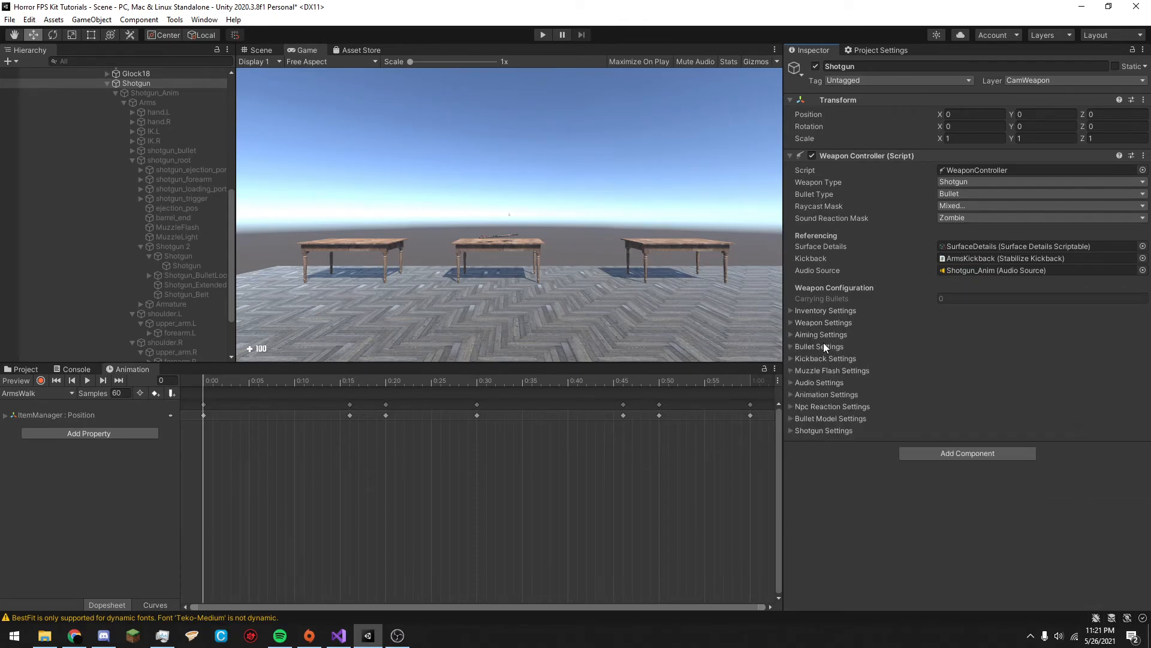
pyautogui.click(826, 335)
pyautogui.click(826, 335)
pyautogui.click(811, 370)
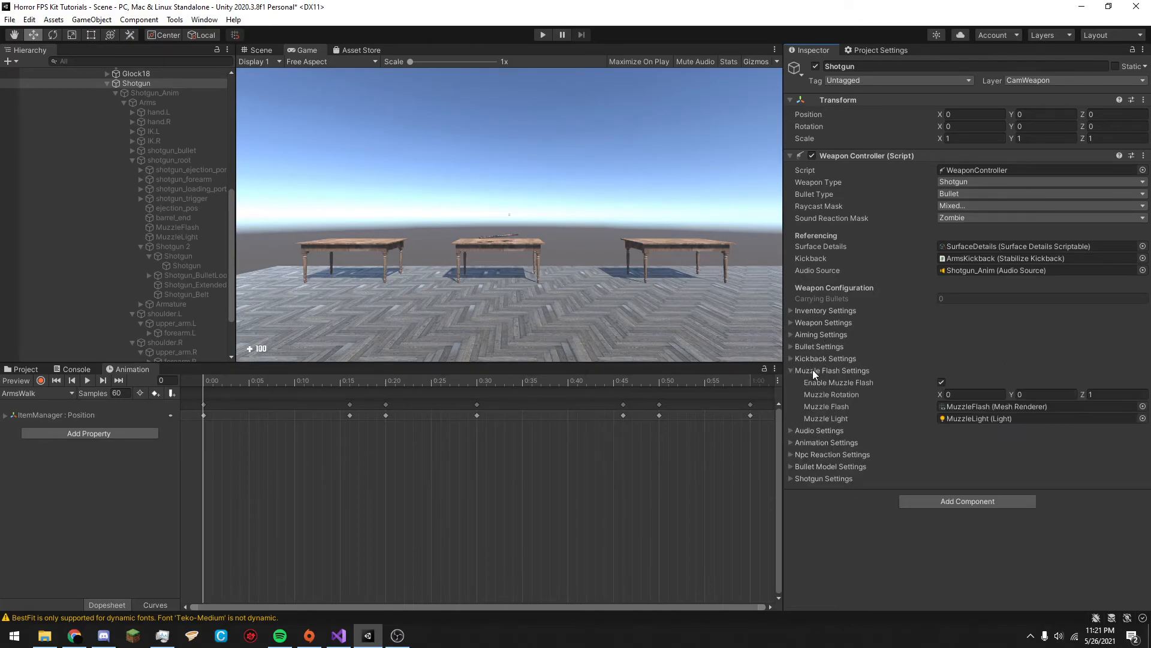
pyautogui.click(812, 370)
pyautogui.click(813, 380)
pyautogui.click(813, 380)
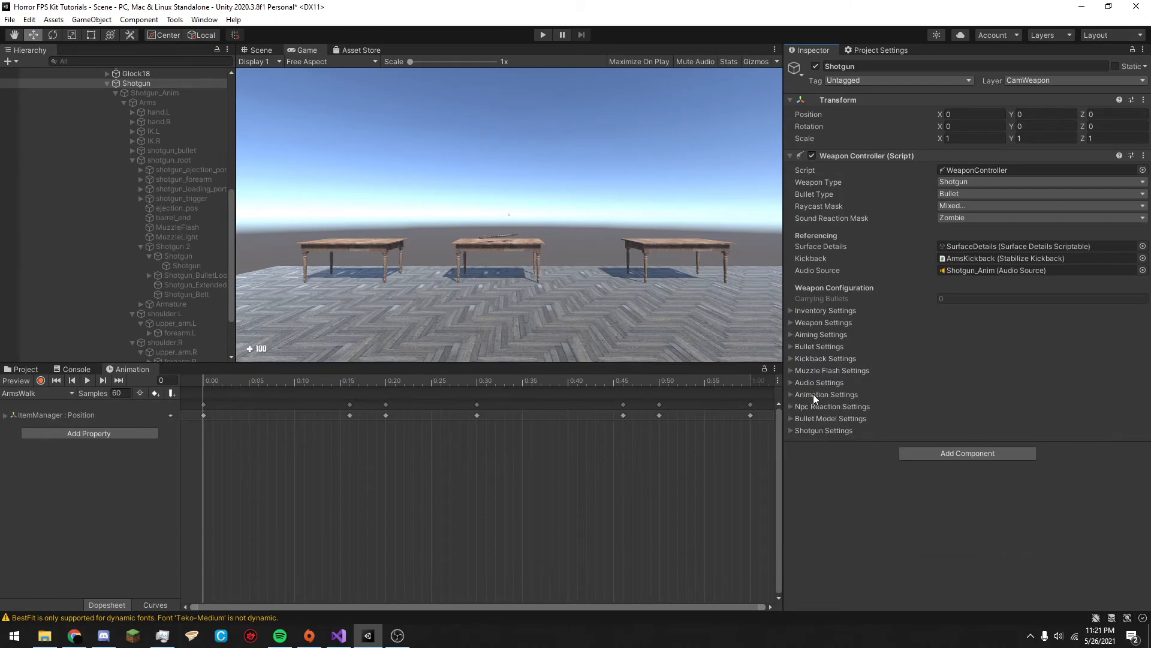
pyautogui.click(813, 394)
pyautogui.click(813, 394)
pyautogui.click(819, 406)
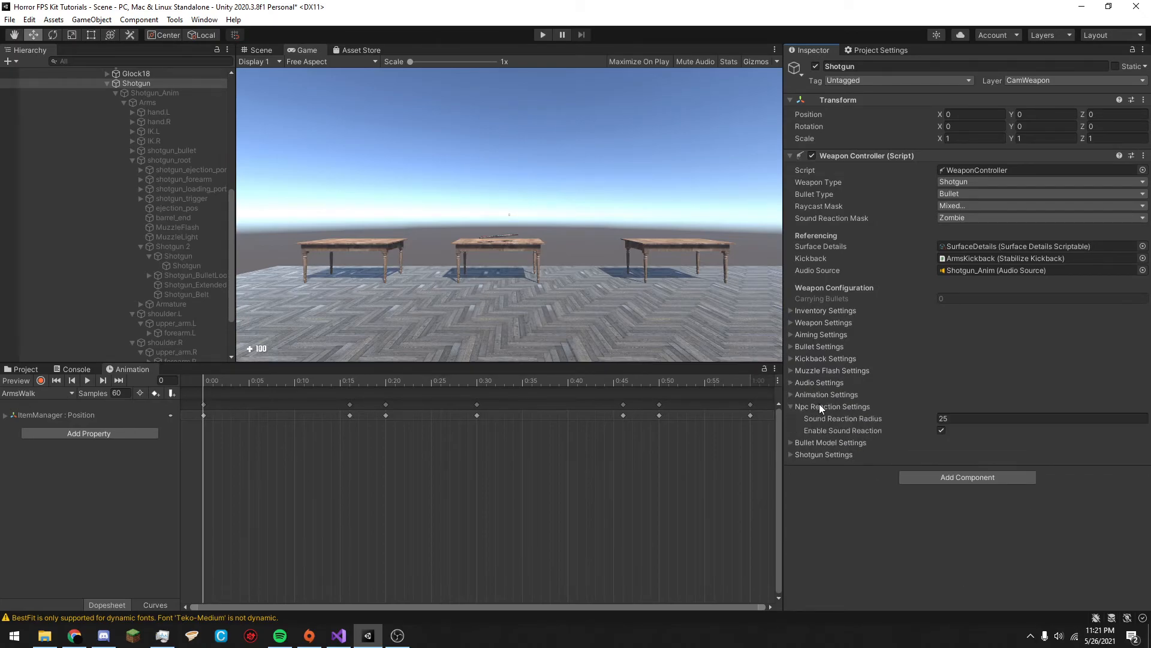
pyautogui.click(819, 406)
pyautogui.click(818, 419)
pyautogui.click(830, 478)
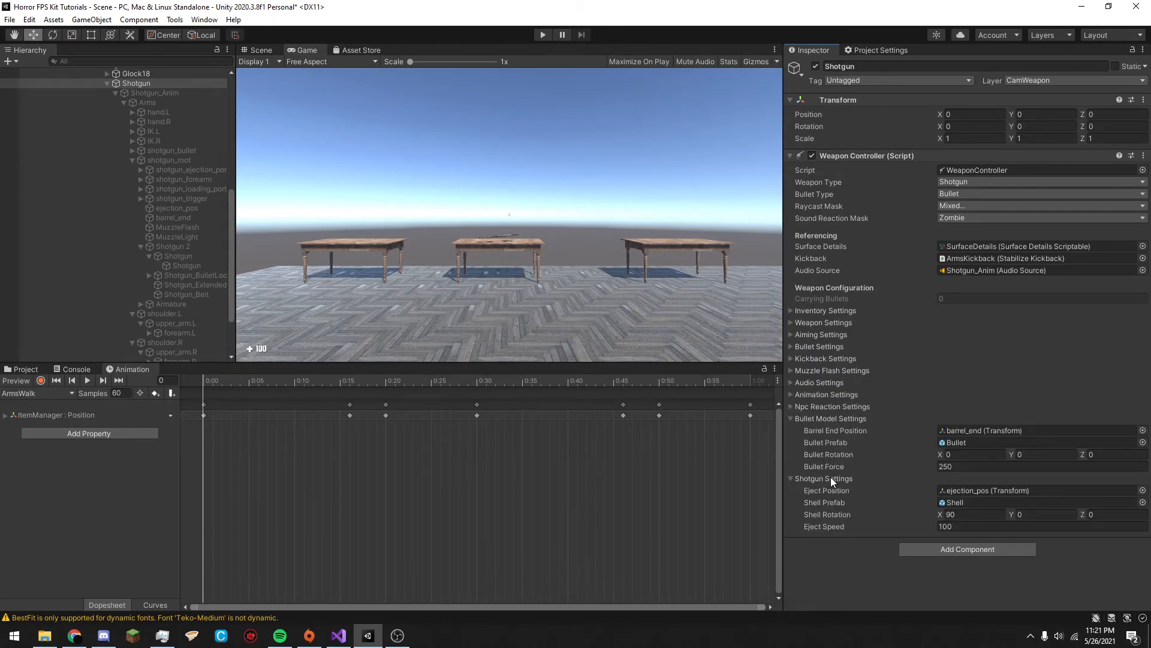
# Locate the object assigned as Barrel End Position and select barrel_end in the scene view.
pyautogui.click(974, 434)
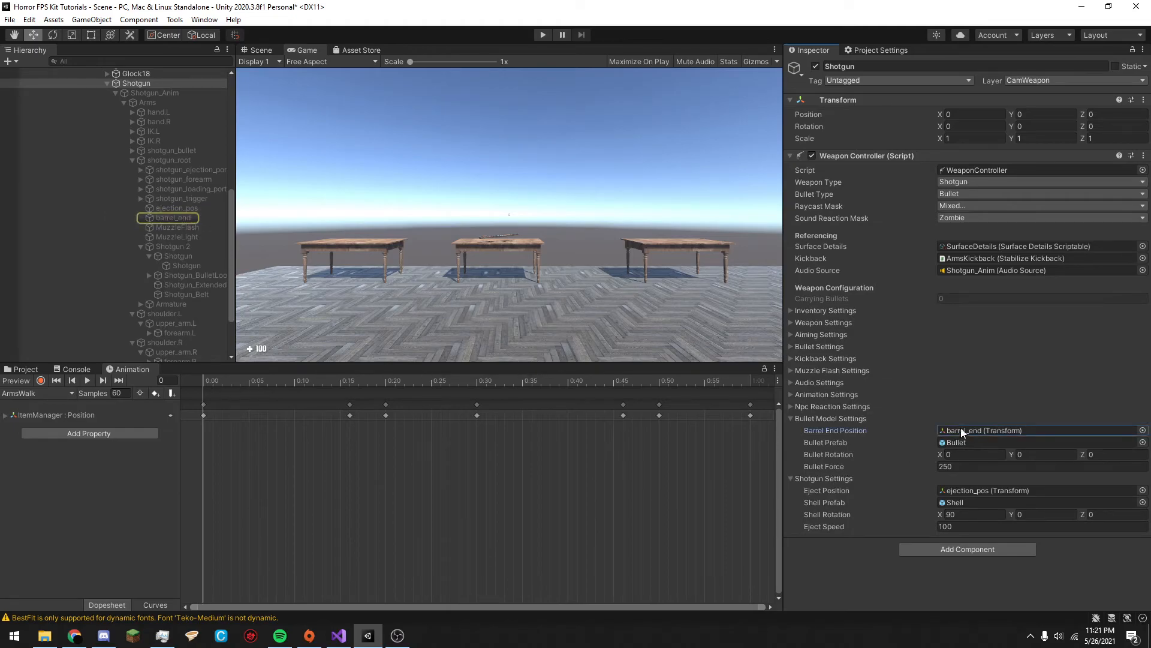
pyautogui.click(258, 49)
pyautogui.click(147, 219)
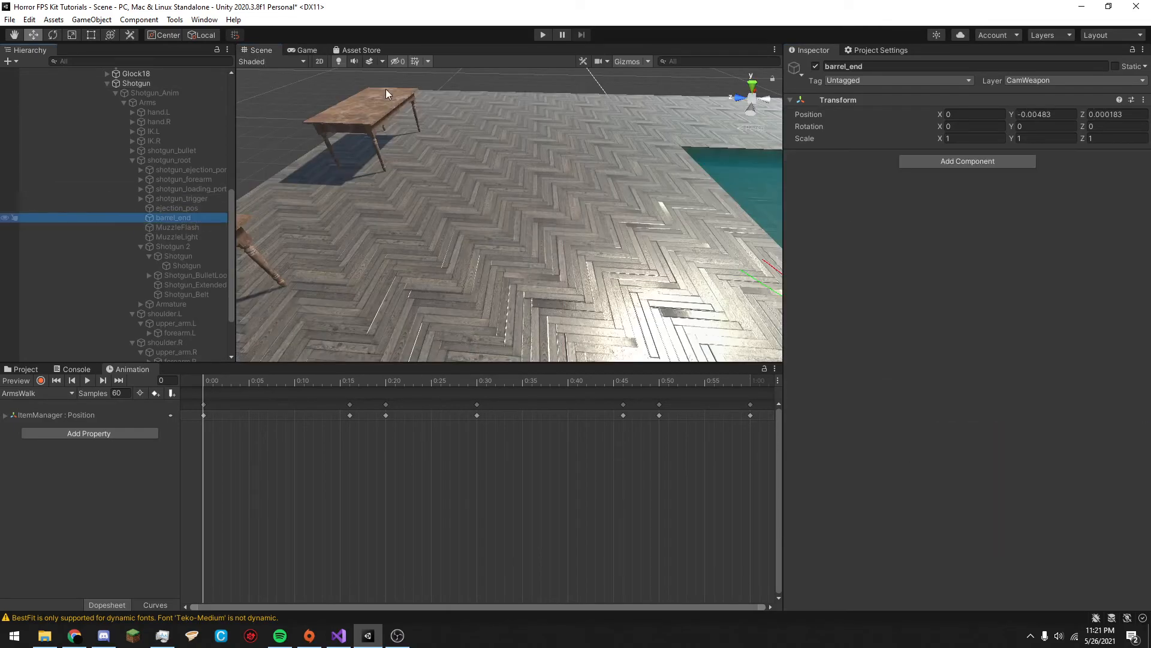
# Start a playtest in the game view, walk to the table, and pick up and equip the shotgun.
pyautogui.click(300, 51)
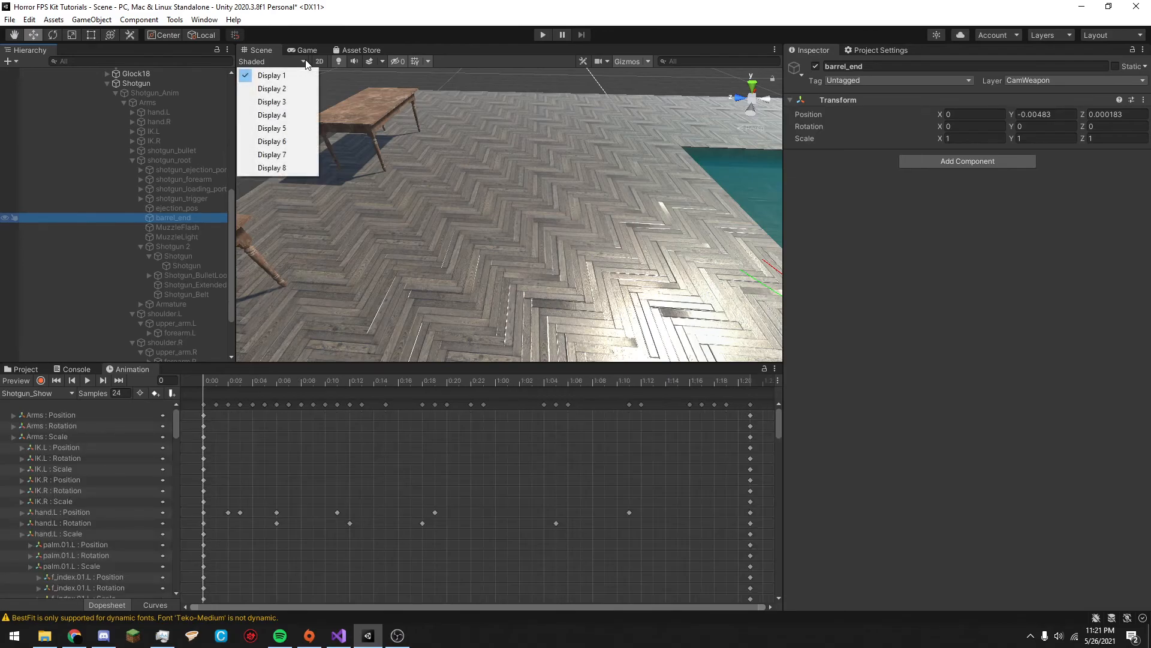
pyautogui.click(544, 35)
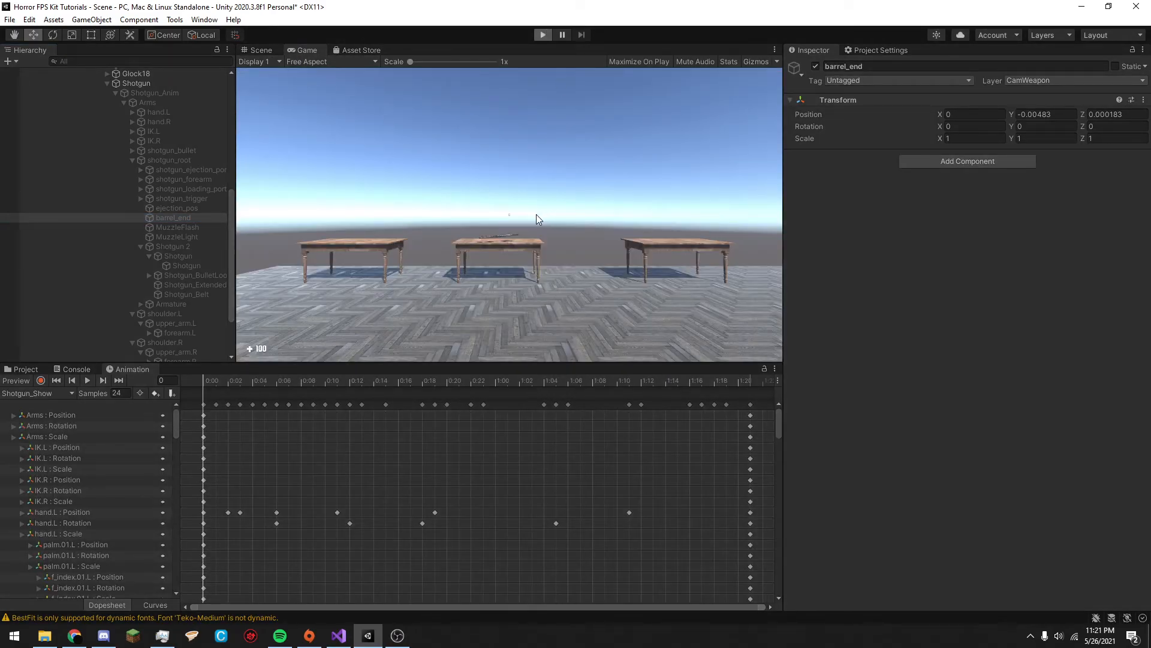
pyautogui.hotkey('shift', 'w')
pyautogui.press('e')
pyautogui.press('1')
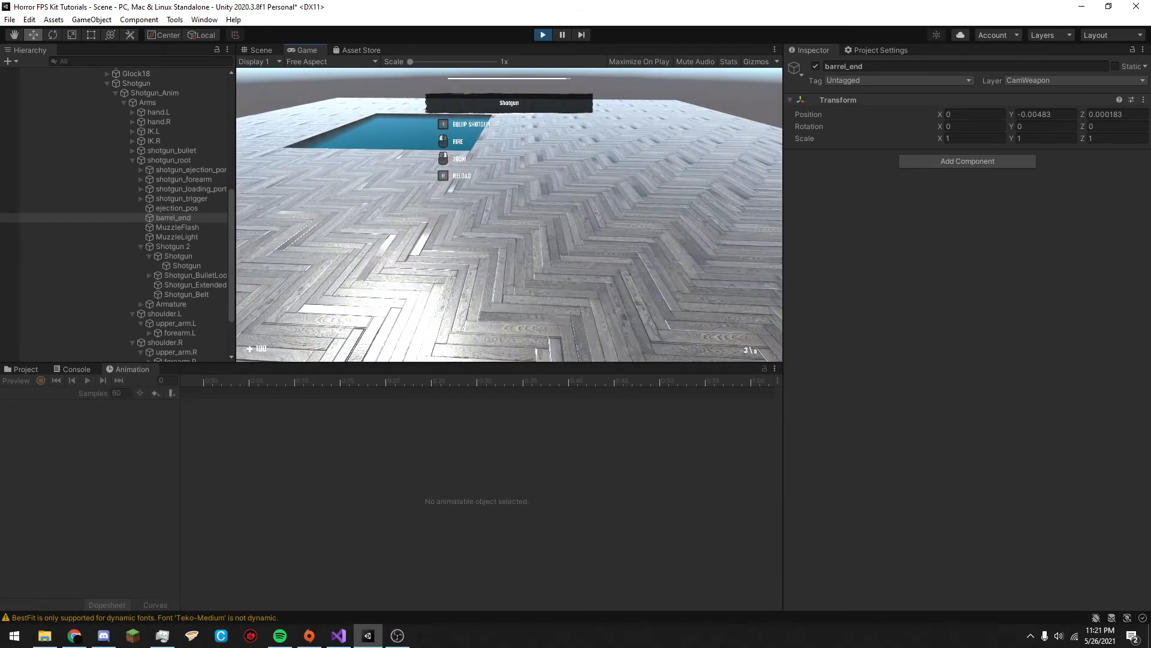
pyautogui.press('Tab')
pyautogui.press('Tab')
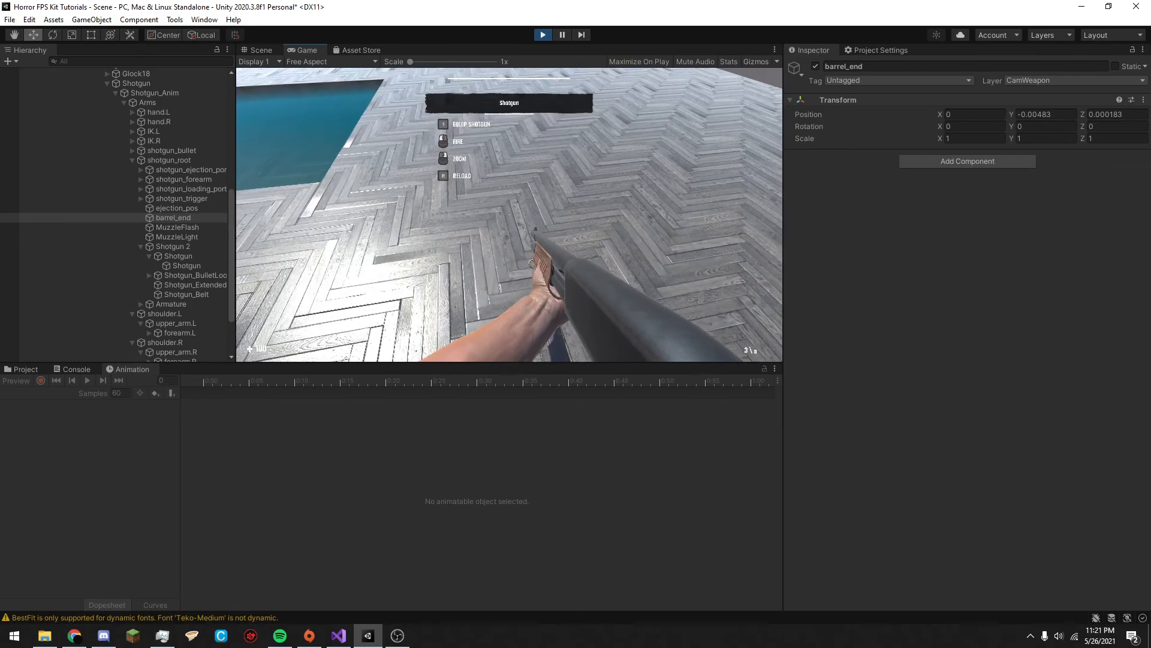
# Fire the remaining shotgun rounds at the floor, then pause the game and stop the playtest.
pyautogui.click(509, 215)
pyautogui.click(509, 214)
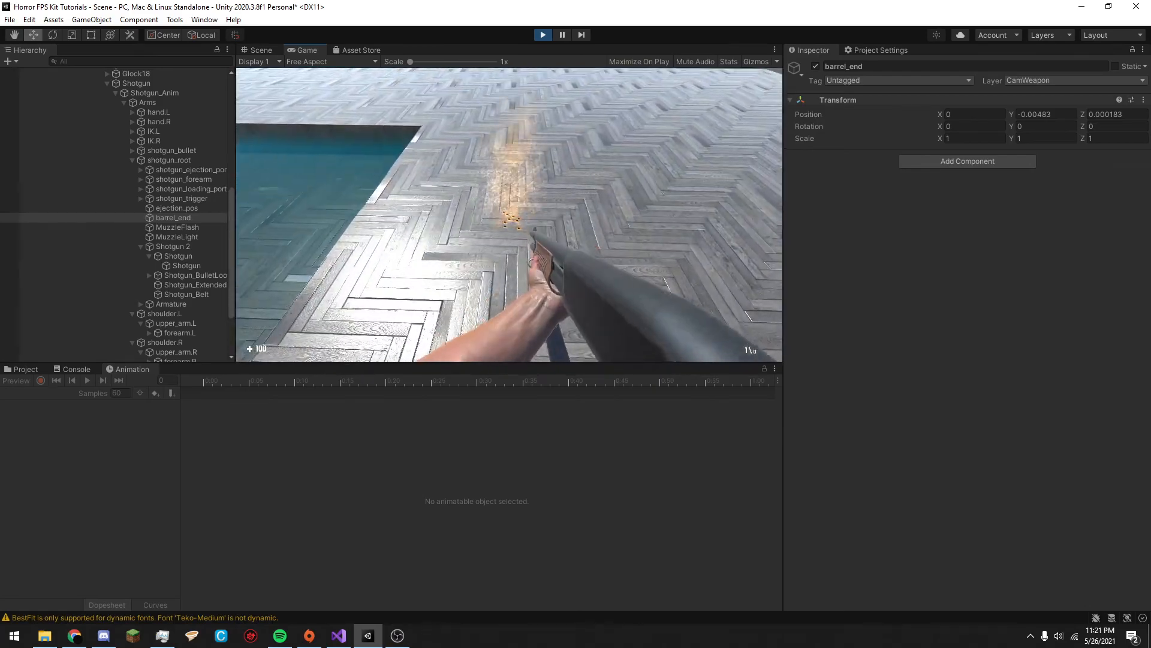
pyautogui.click(509, 215)
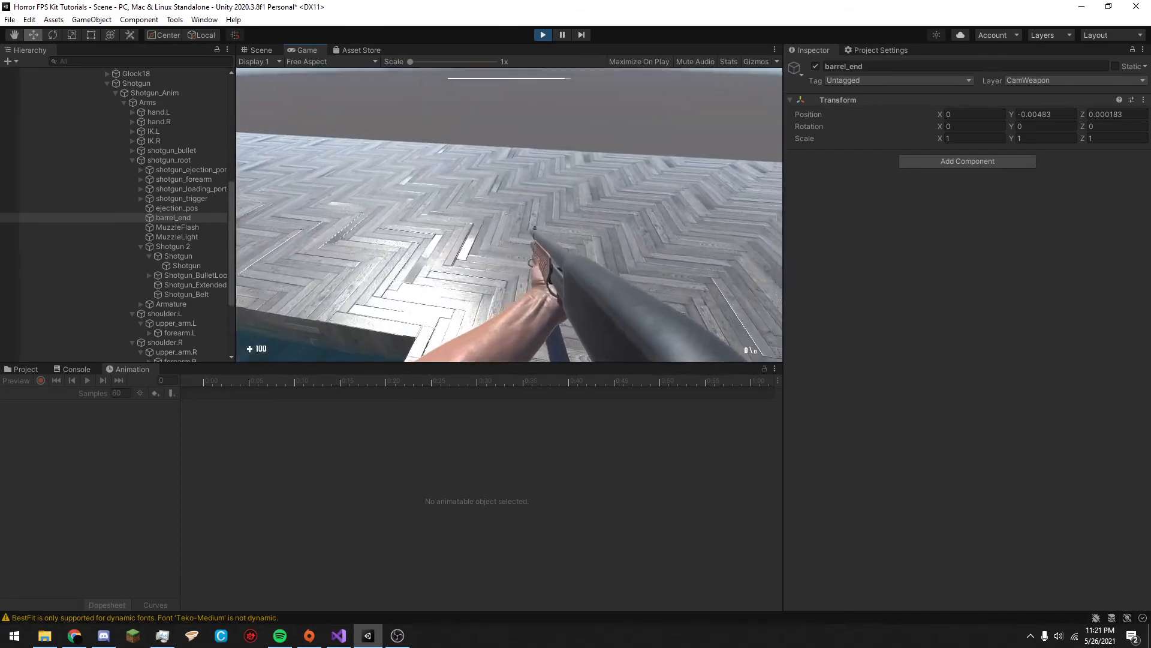
pyautogui.press('Escape')
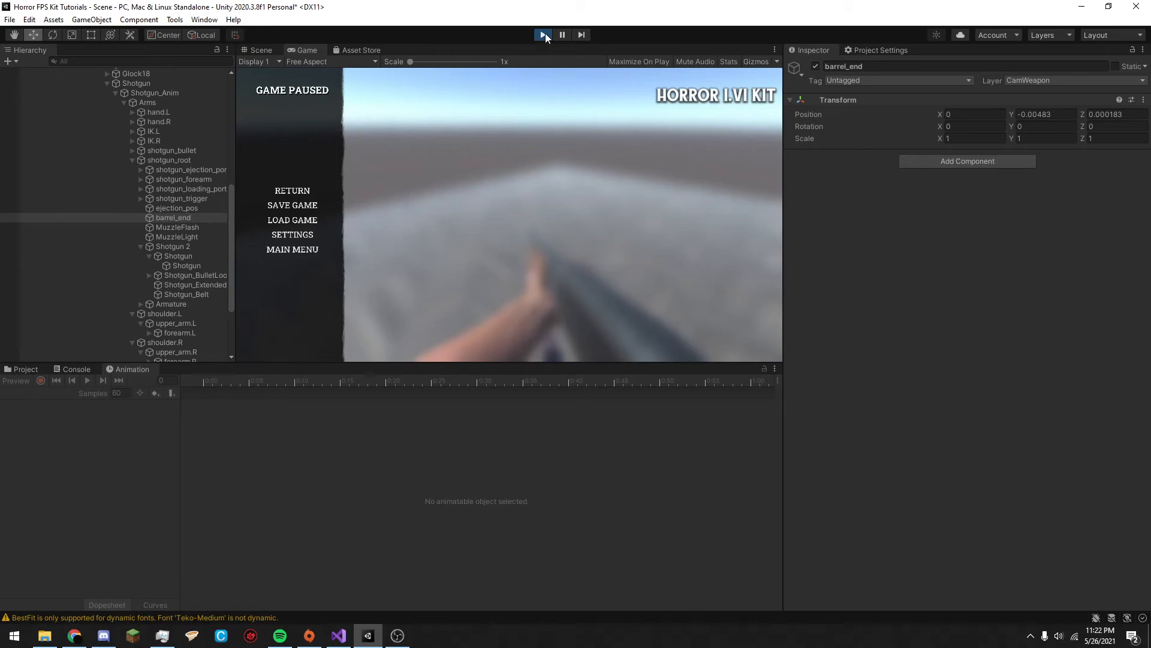
pyautogui.click(543, 35)
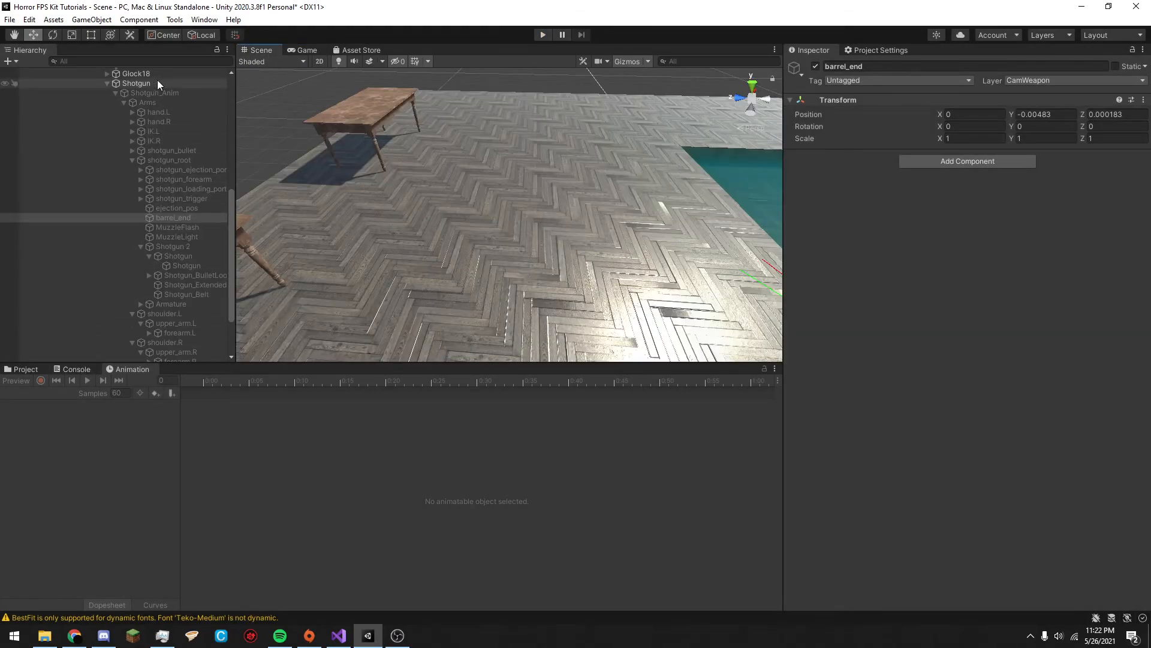
# Select Shotgun_Anim and activate it so the arms and shotgun show in the game view.
pyautogui.click(154, 93)
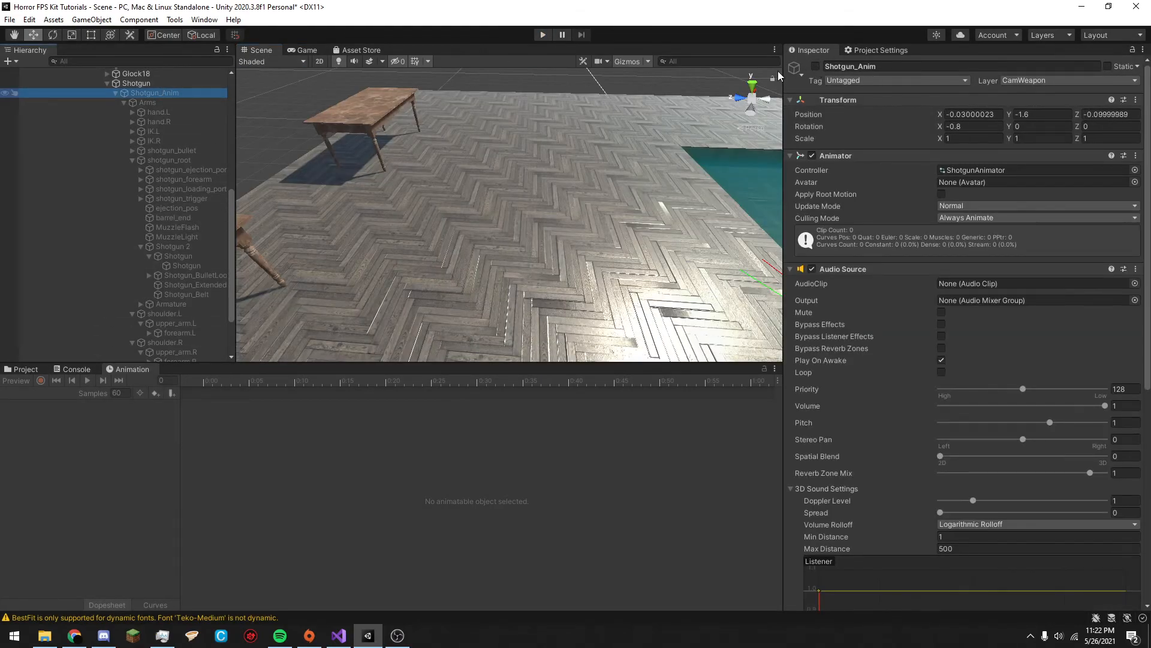
pyautogui.click(305, 50)
pyautogui.click(180, 161)
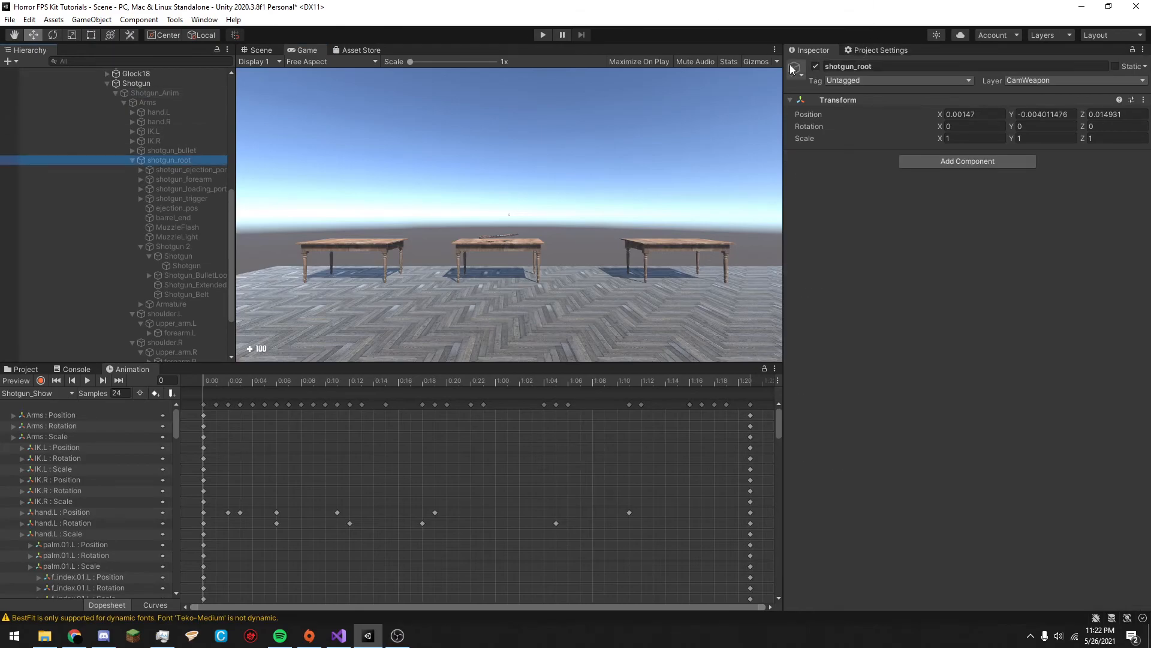
pyautogui.click(155, 93)
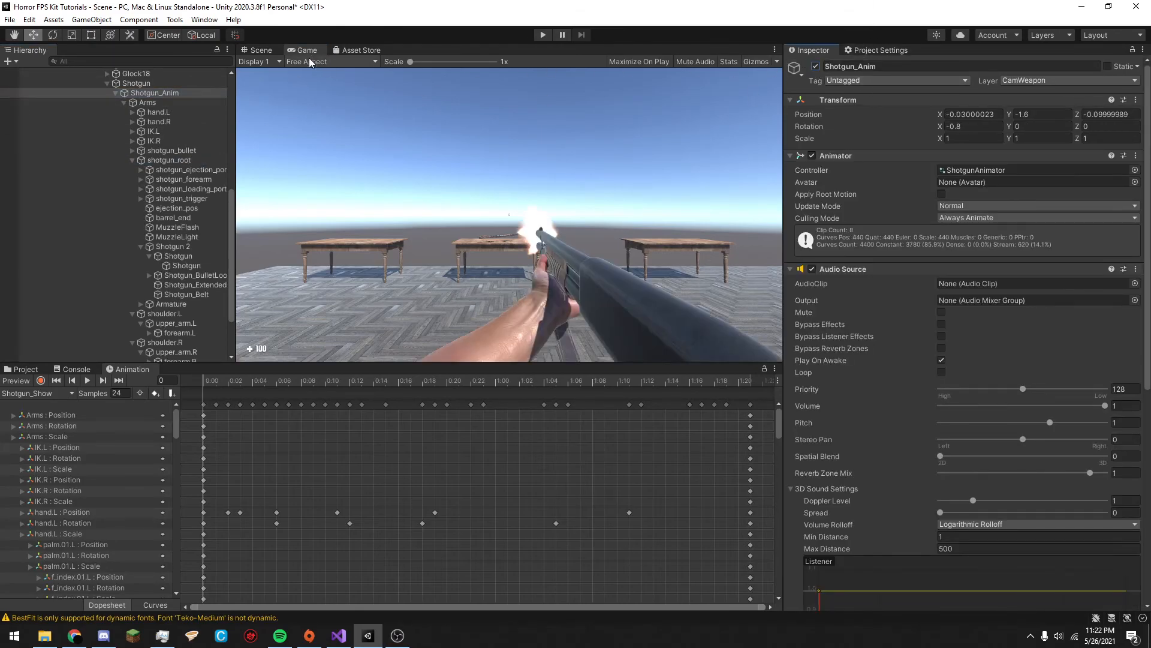
# Preview the Shotgun_BeforeReload and Shotgun_AferReload_Short clips to compare the shotgun's position with the hands.
pyautogui.click(36, 393)
pyautogui.click(72, 431)
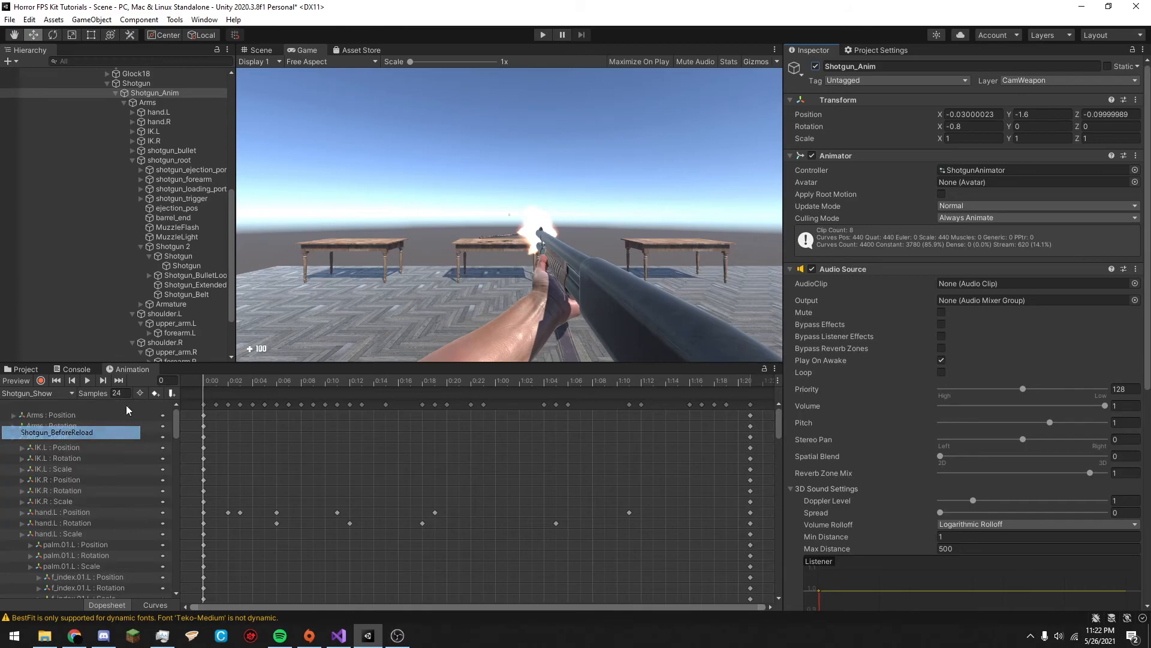
pyautogui.moveTo(201, 381); pyautogui.dragTo(719, 370)
pyautogui.click(38, 392)
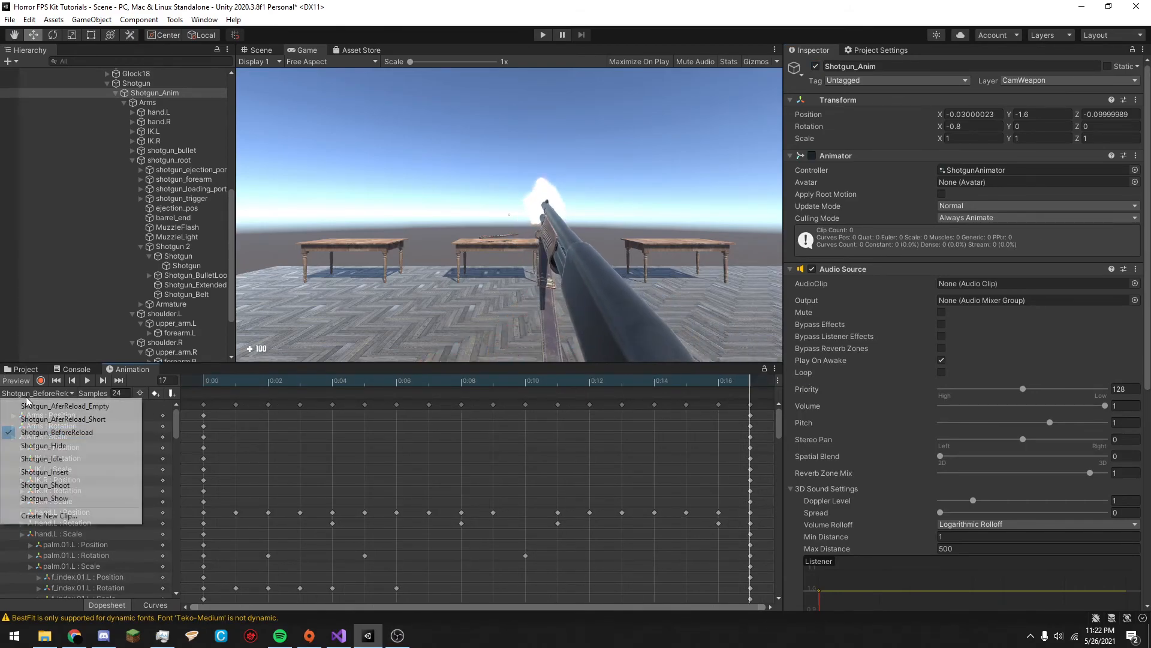
pyautogui.click(90, 421)
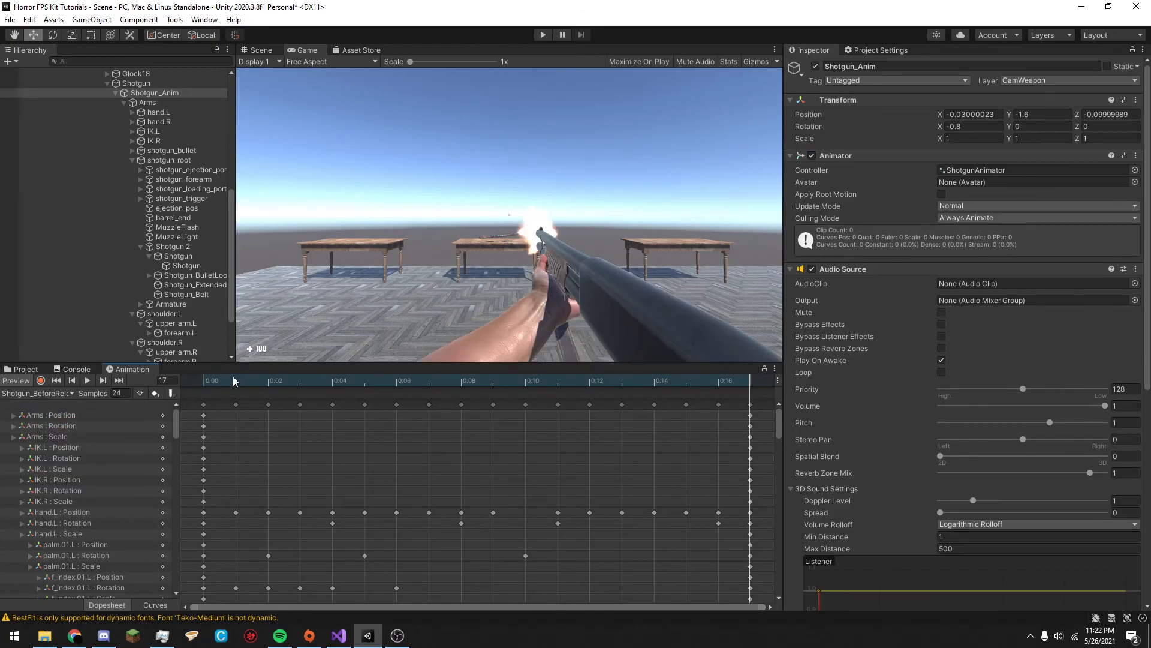
pyautogui.click(21, 381)
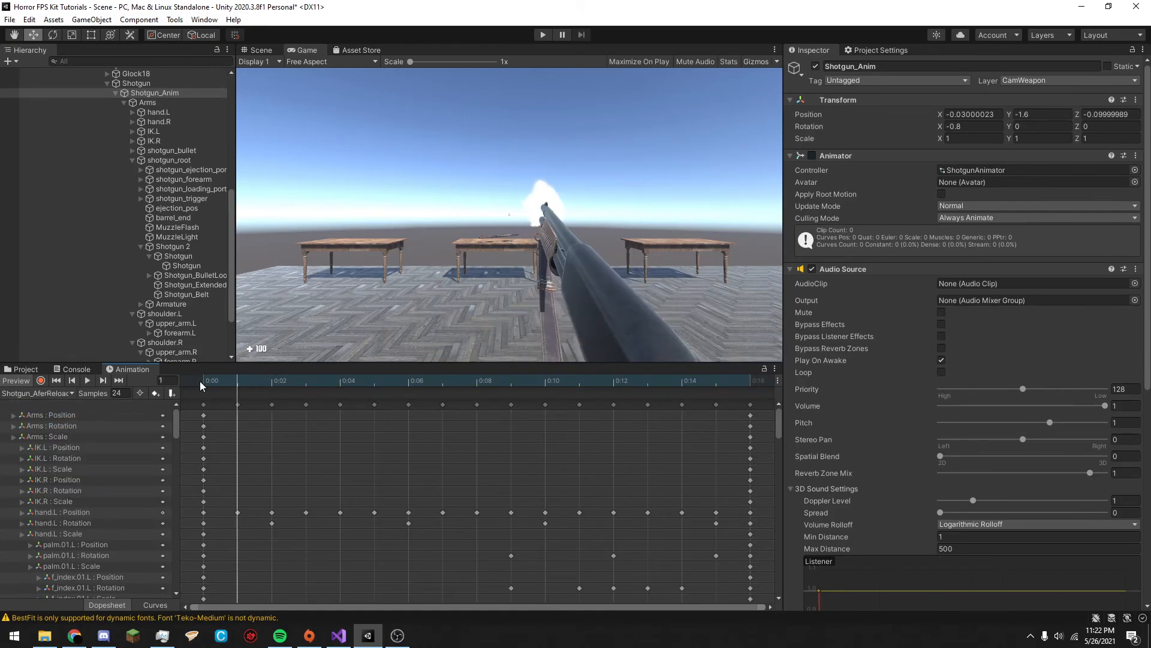
# Play the Shotgun_Insert clip in the game view and end the animation preview.
pyautogui.click(37, 393)
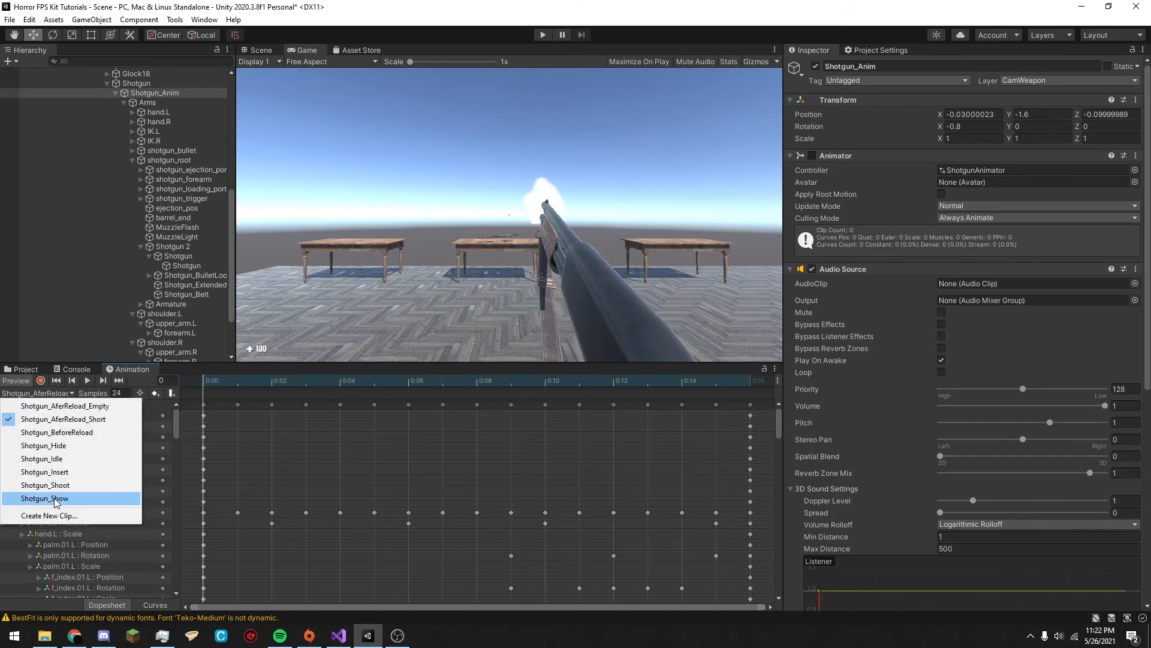
pyautogui.click(48, 471)
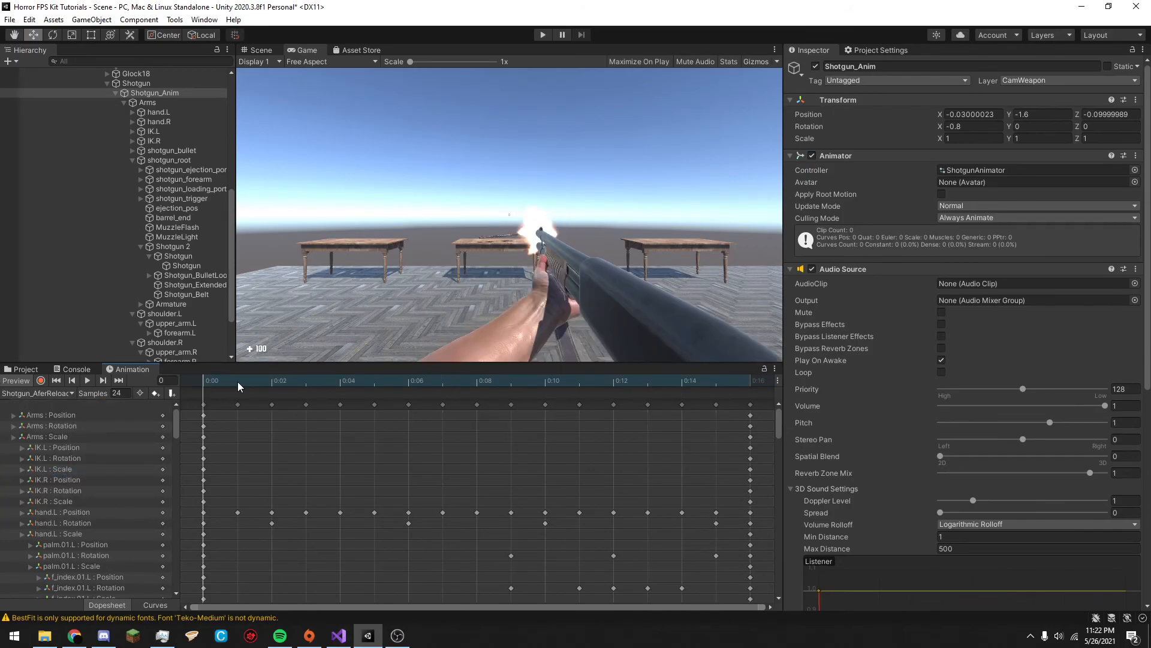
pyautogui.click(87, 380)
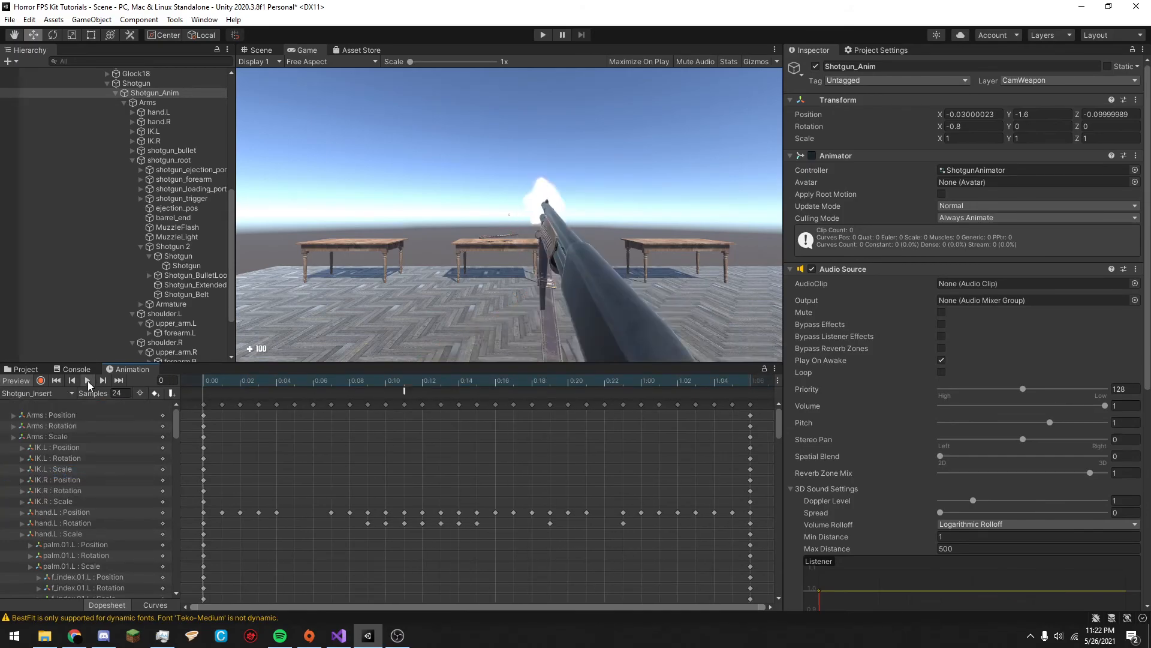
pyautogui.click(20, 379)
# Deactivate Shotgun_Anim while viewing the player in the scene, and collapse the Shotgun object in the hierarchy.
pyautogui.click(25, 369)
pyautogui.click(258, 50)
pyautogui.scroll(3, 485, 206)
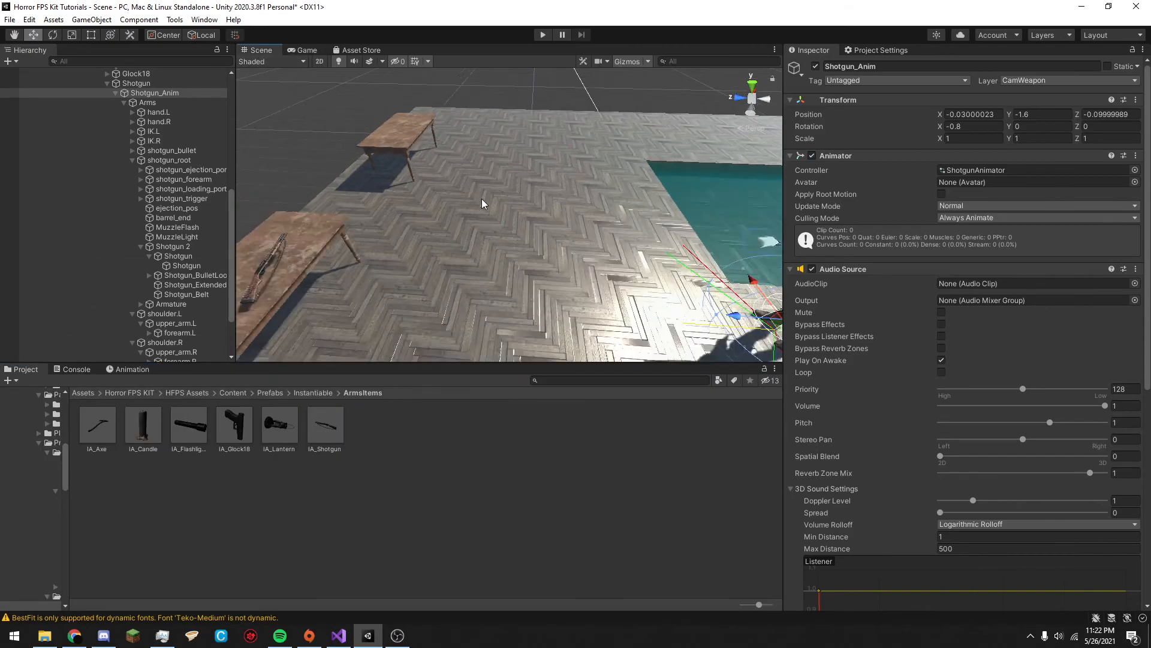
pyautogui.press('f')
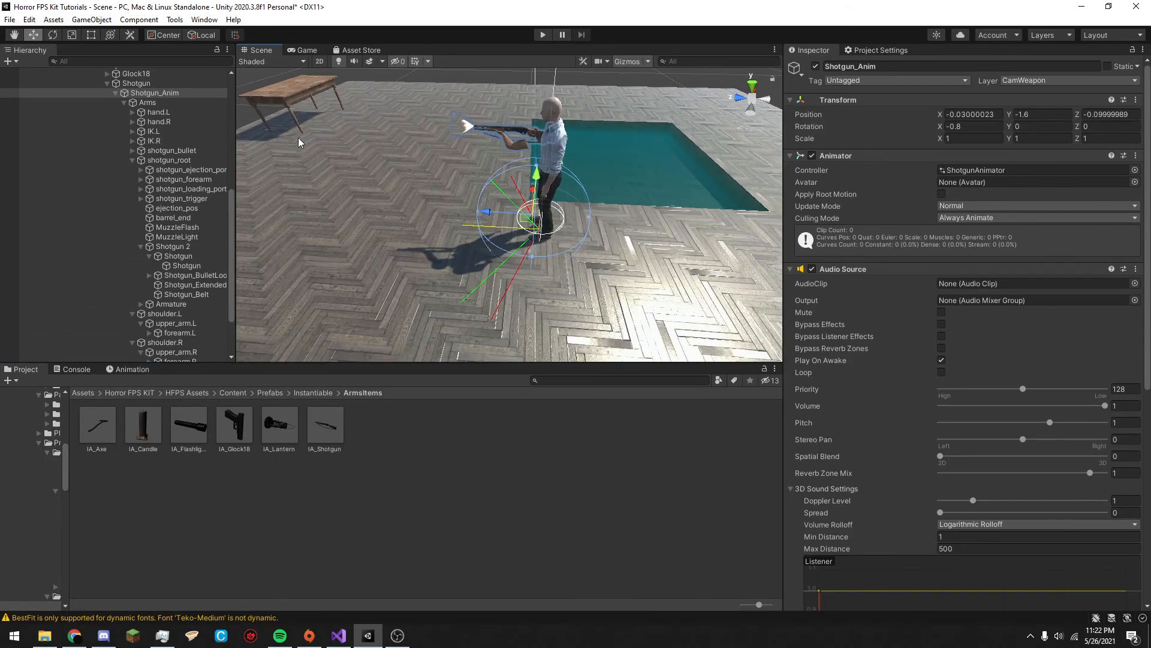
pyautogui.click(815, 66)
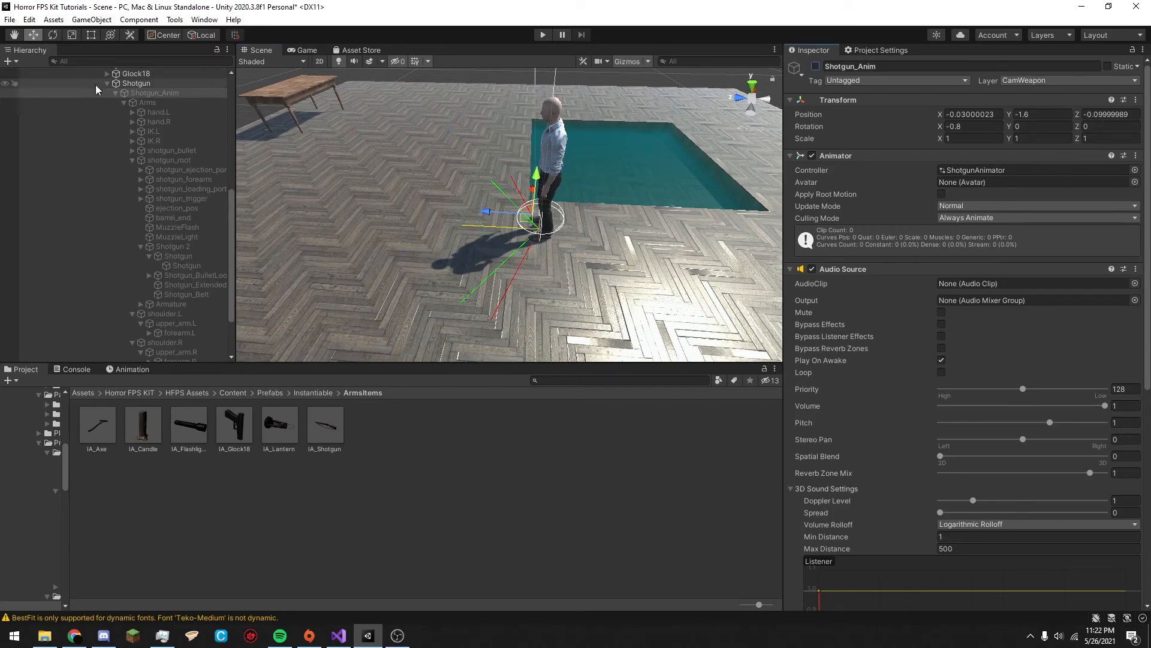
pyautogui.click(116, 93)
pyautogui.click(122, 308)
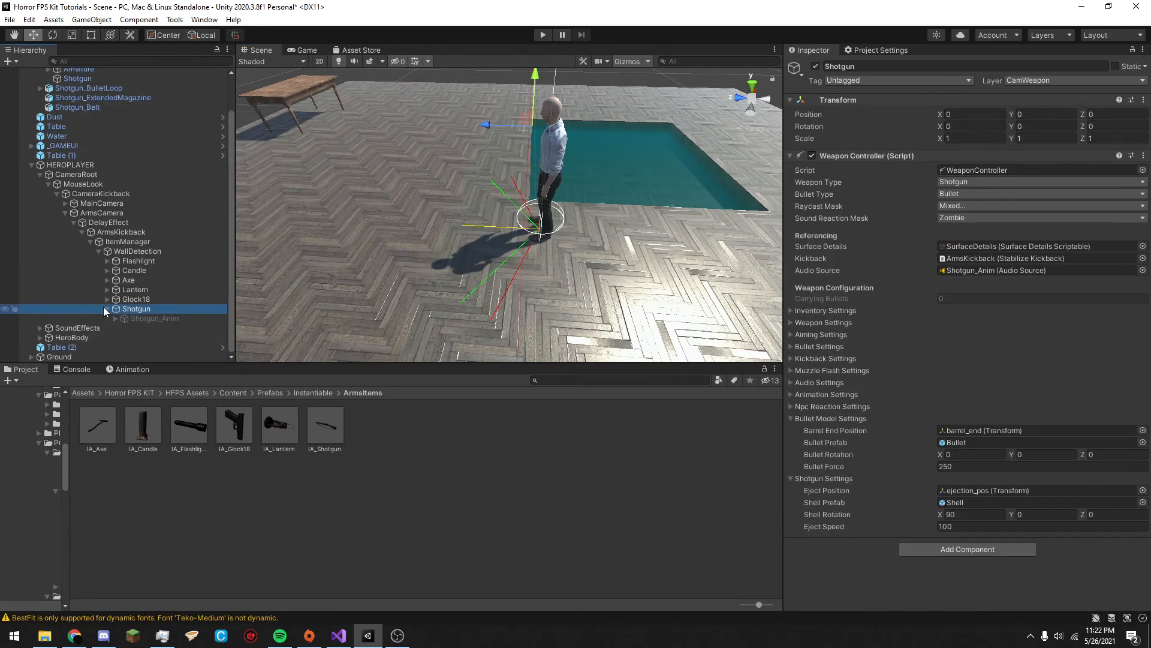
pyautogui.click(107, 309)
pyautogui.click(116, 309)
# Activate G18Arms_Anims under Glock18 and select the Glock18 pistol mesh in the scene.
pyautogui.moveTo(564, 167); pyautogui.dragTo(562, 141, button='right')
pyautogui.moveTo(330, 268); pyautogui.dragTo(419, 277, button='right')
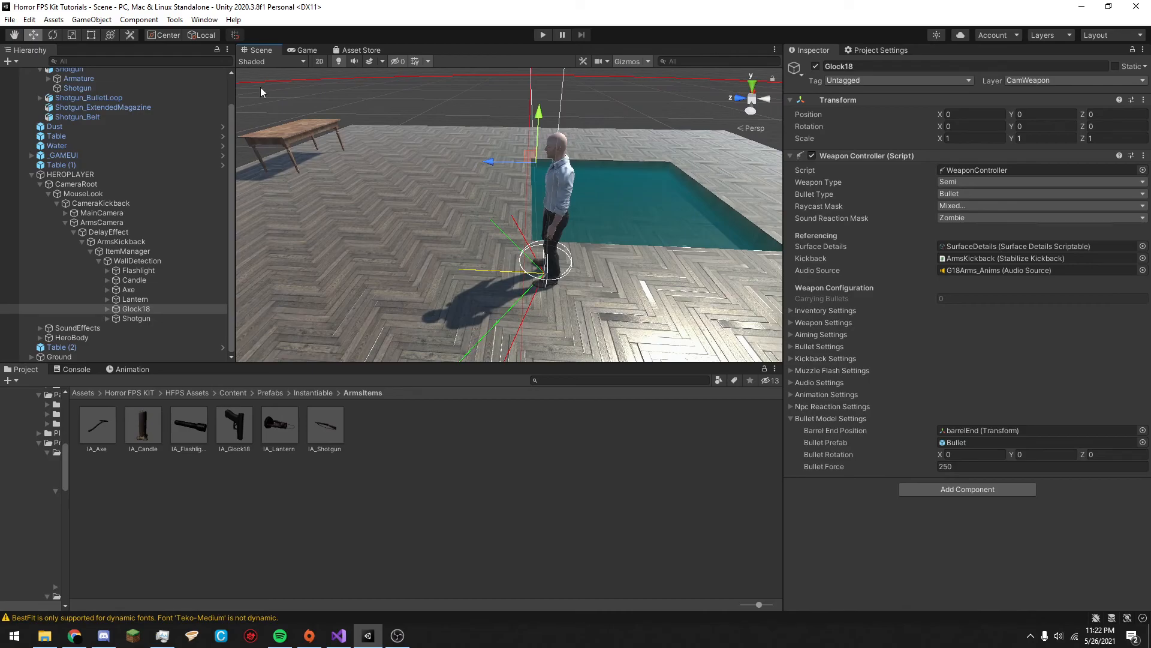
pyautogui.click(108, 309)
pyautogui.click(144, 319)
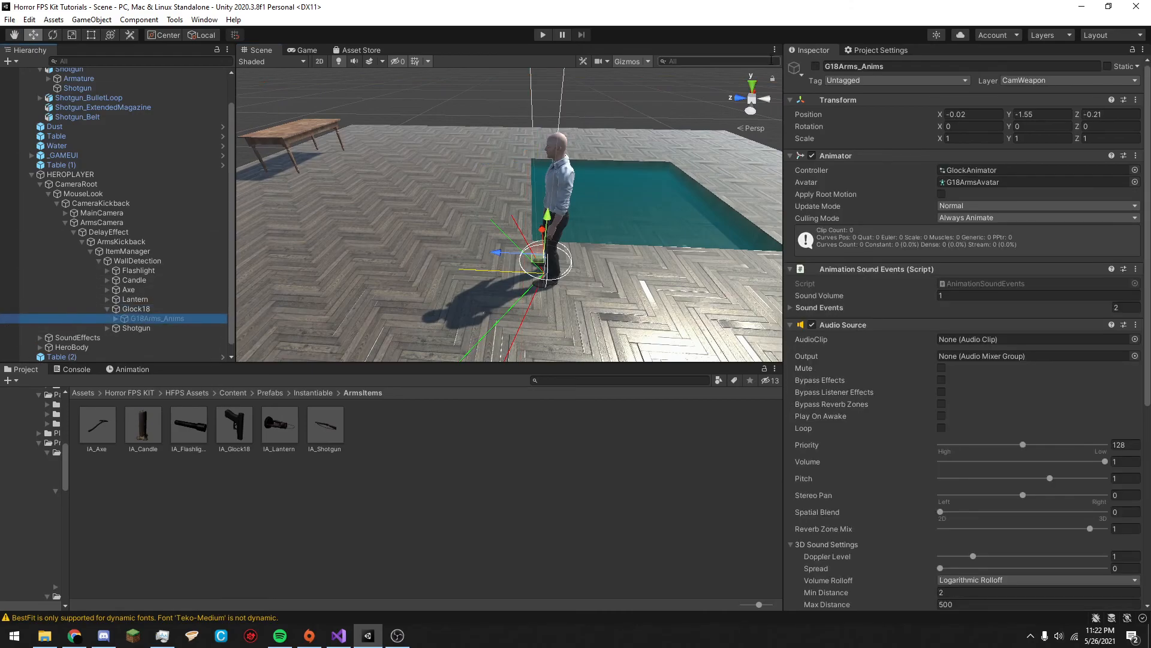
pyautogui.scroll(5, 543, 116)
pyautogui.click(543, 115)
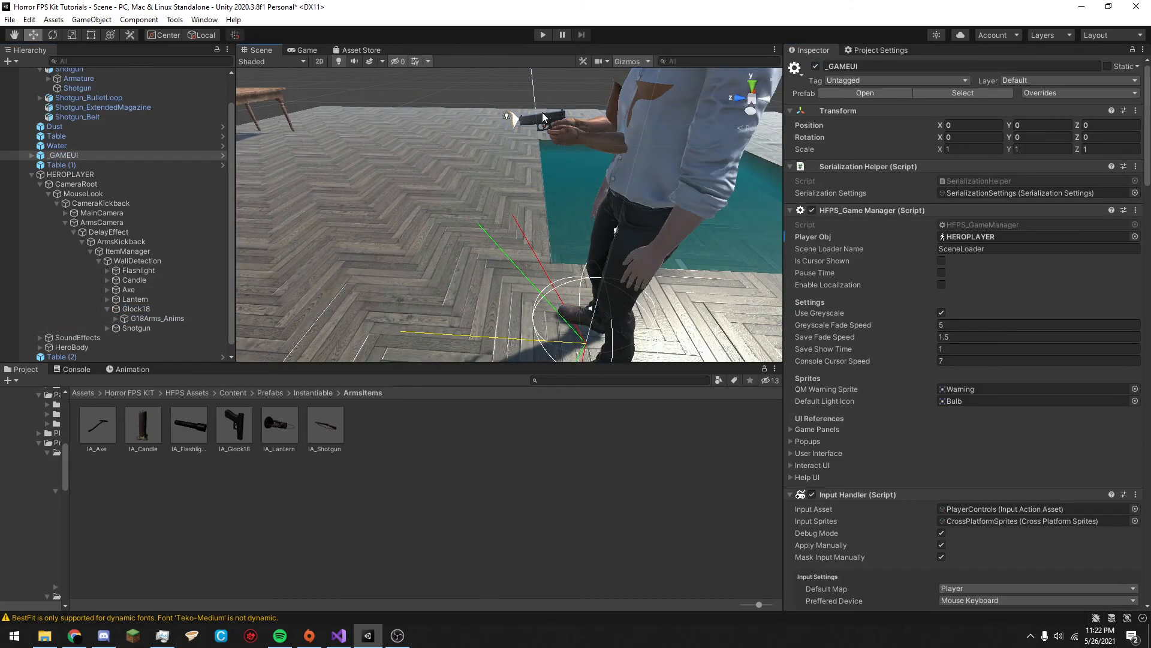
pyautogui.click(543, 115)
pyautogui.click(540, 119)
pyautogui.click(531, 127)
pyautogui.click(551, 127)
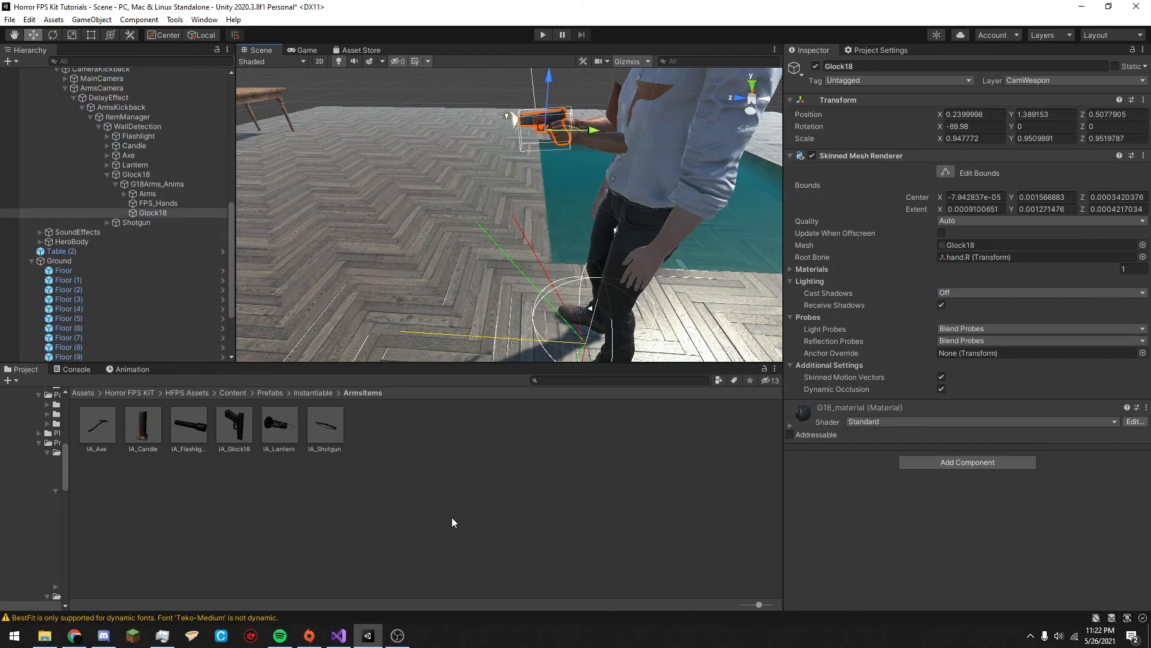
pyautogui.click(395, 638)
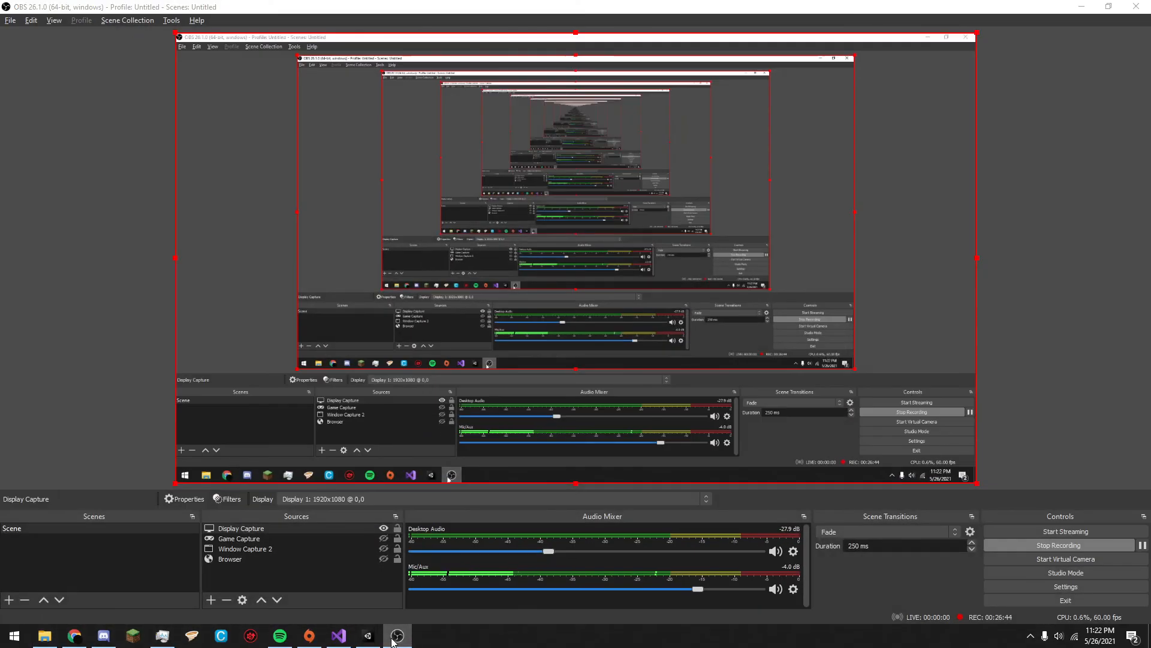
pyautogui.click(393, 642)
pyautogui.click(393, 642)
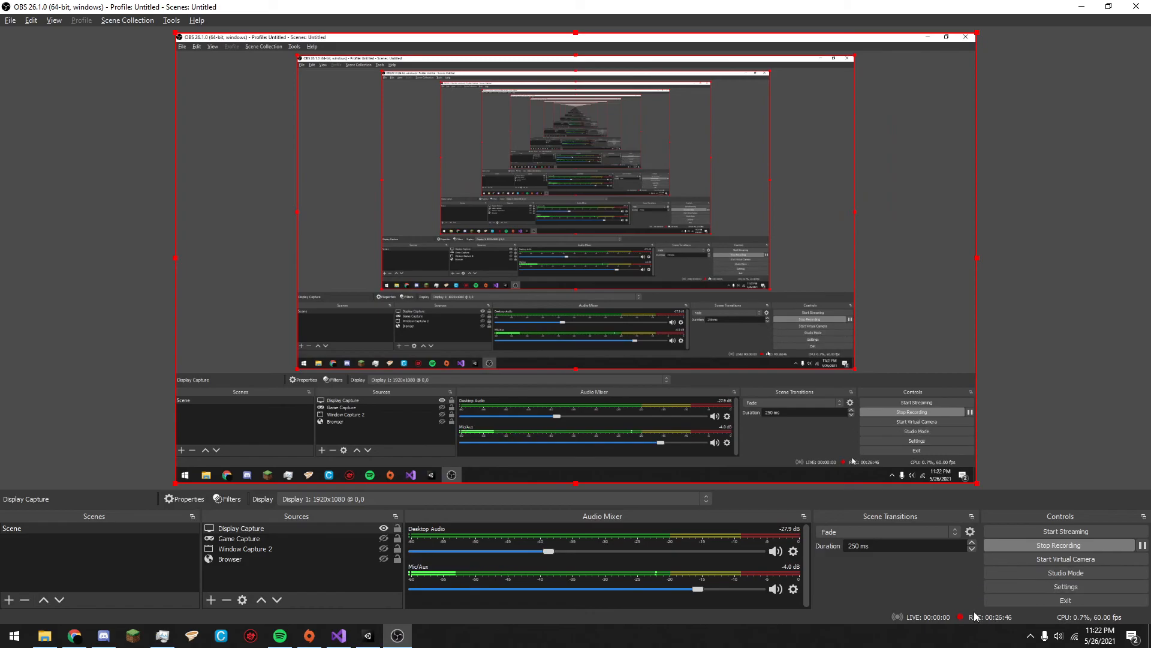
pyautogui.click(368, 636)
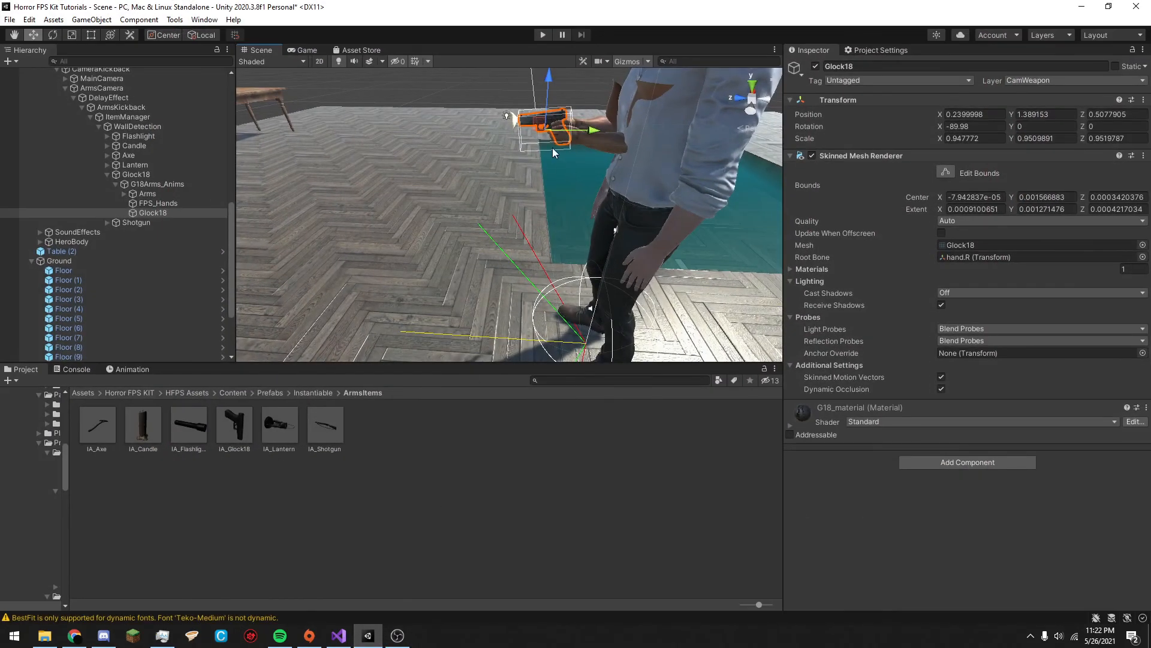
# Select the Glock's Arms object and play its Glock18_Fire clip in the game view.
pyautogui.scroll(-2, 554, 153)
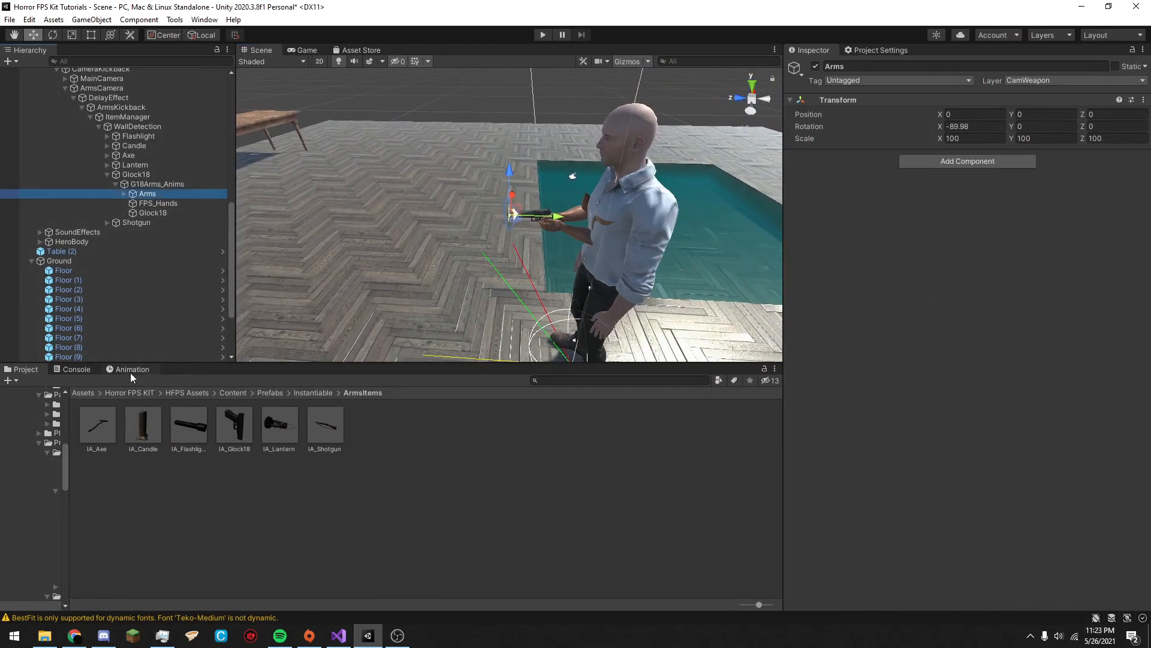
pyautogui.click(307, 52)
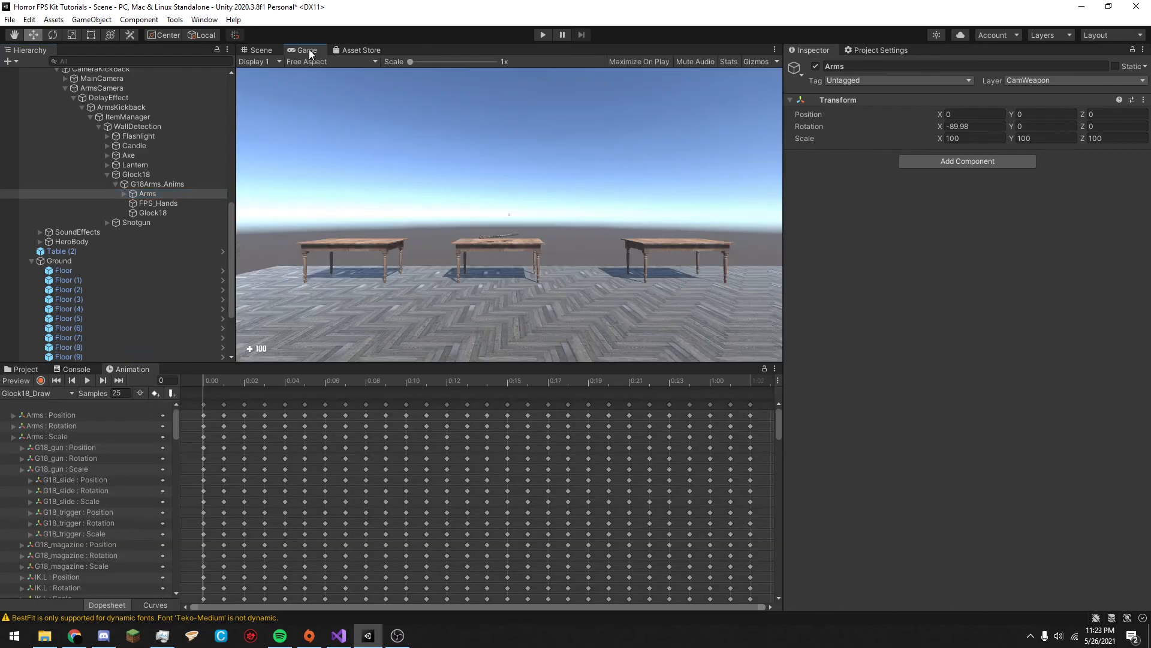
pyautogui.click(71, 393)
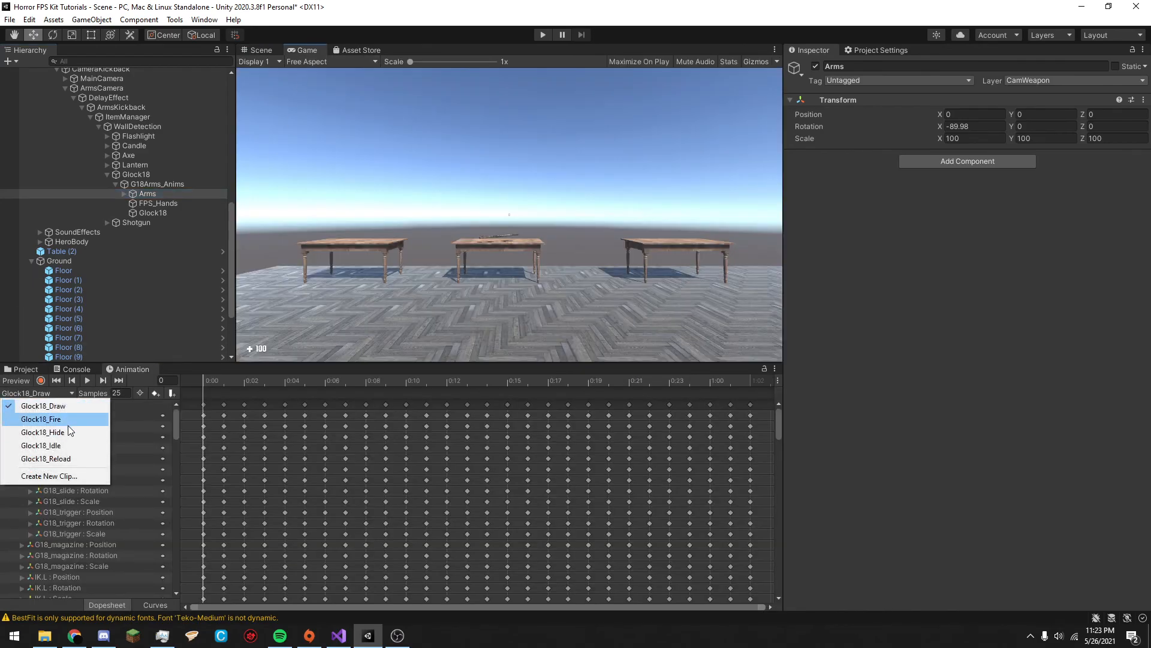
pyautogui.click(71, 422)
pyautogui.click(88, 380)
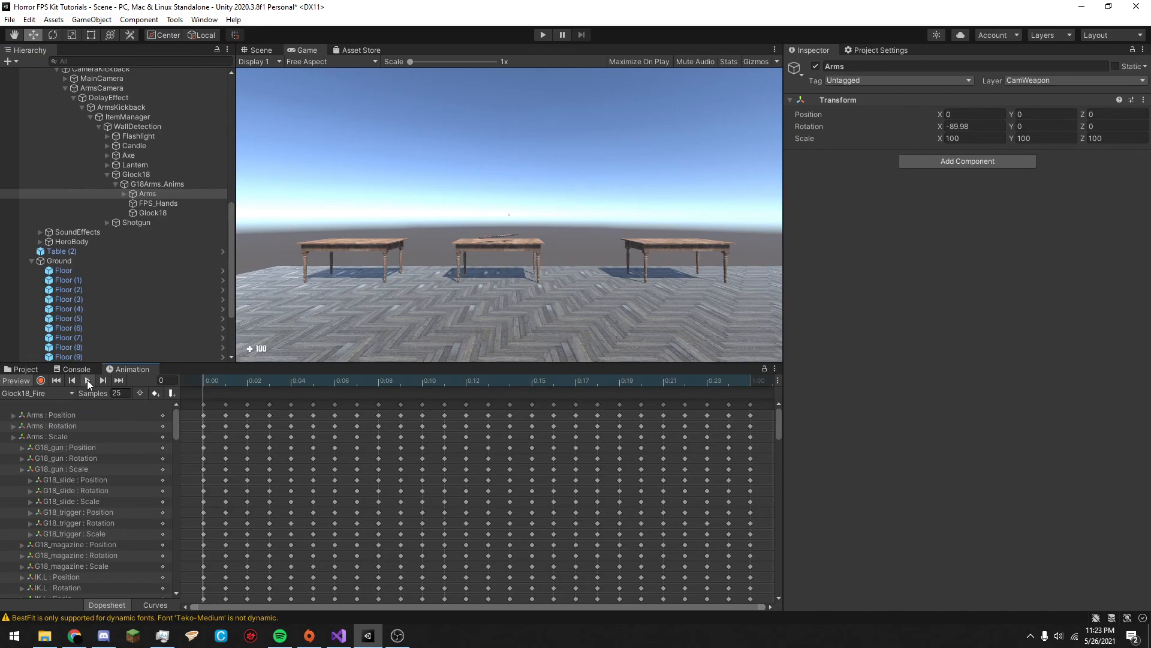
# Play the Glock18_Reload clip to see how the hands handle the pistol, and stop the playback.
pyautogui.click(24, 393)
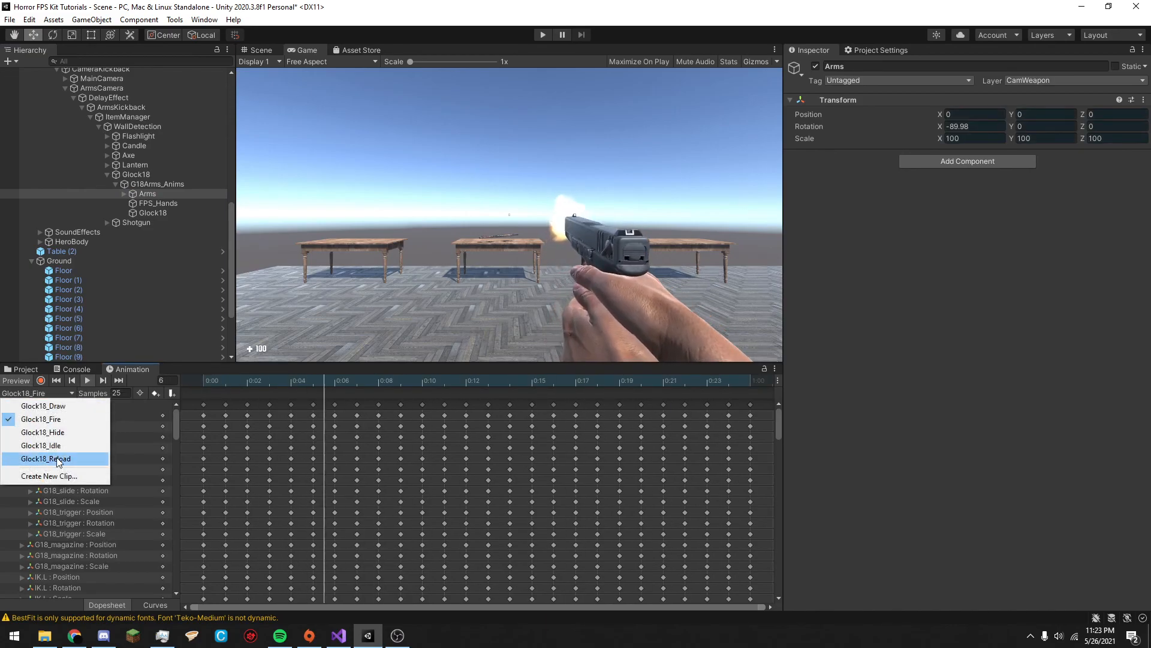
pyautogui.click(88, 380)
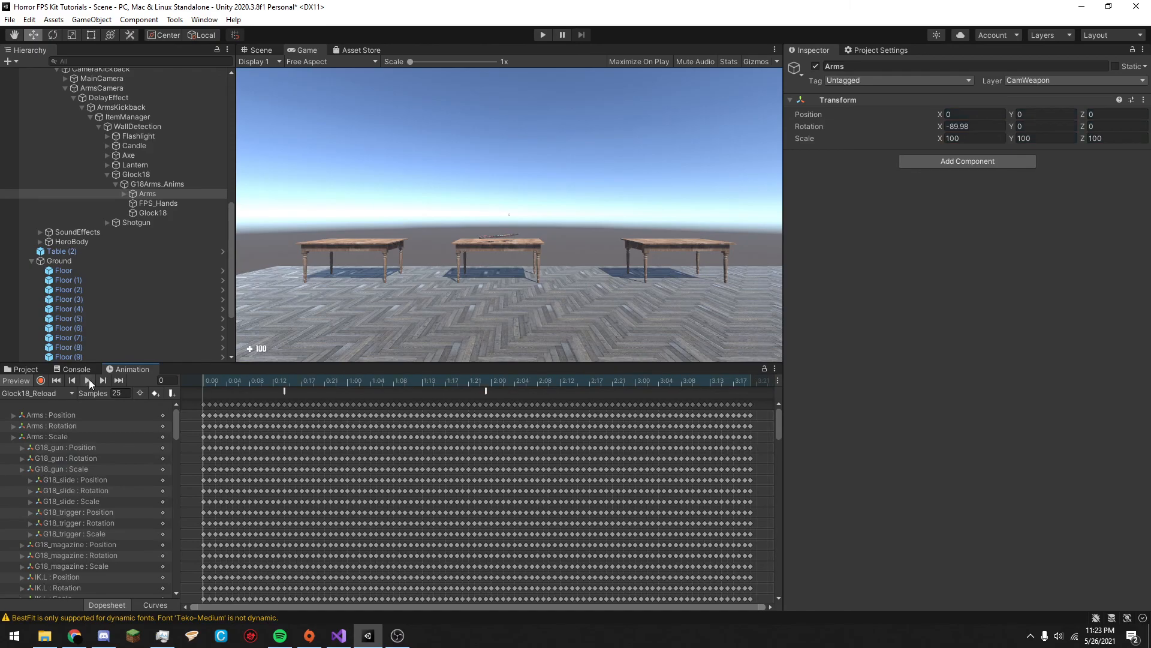
pyautogui.click(89, 380)
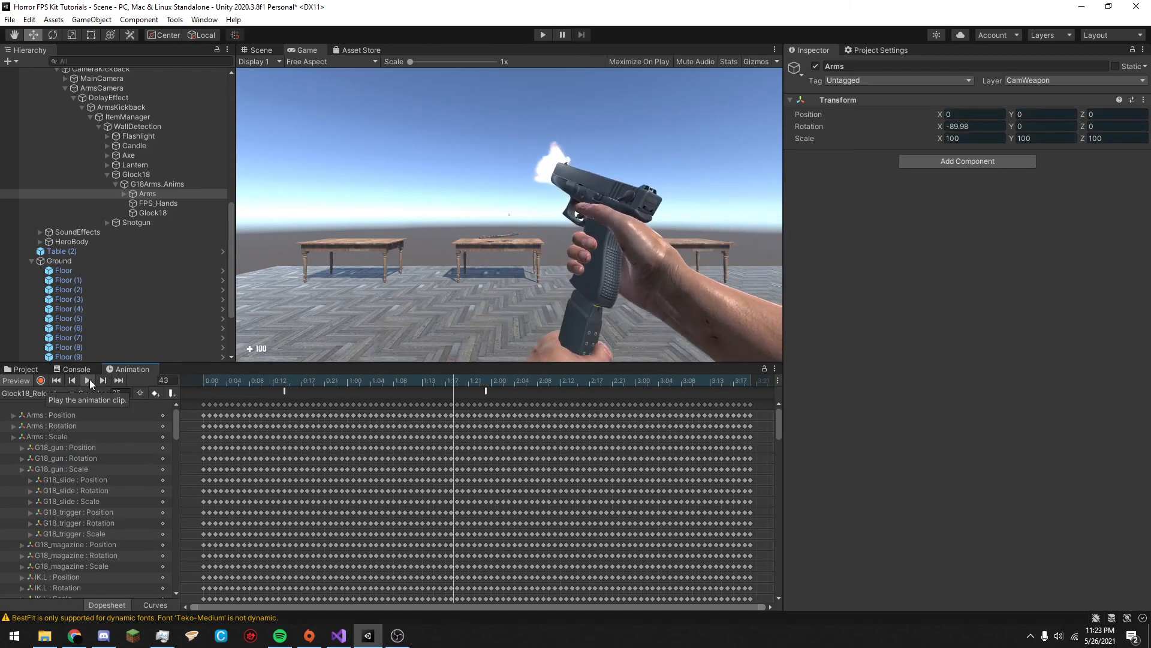
# Return to the scene view and deactivate G18Arms_Anims so the pistol arms are hidden again.
pyautogui.click(21, 369)
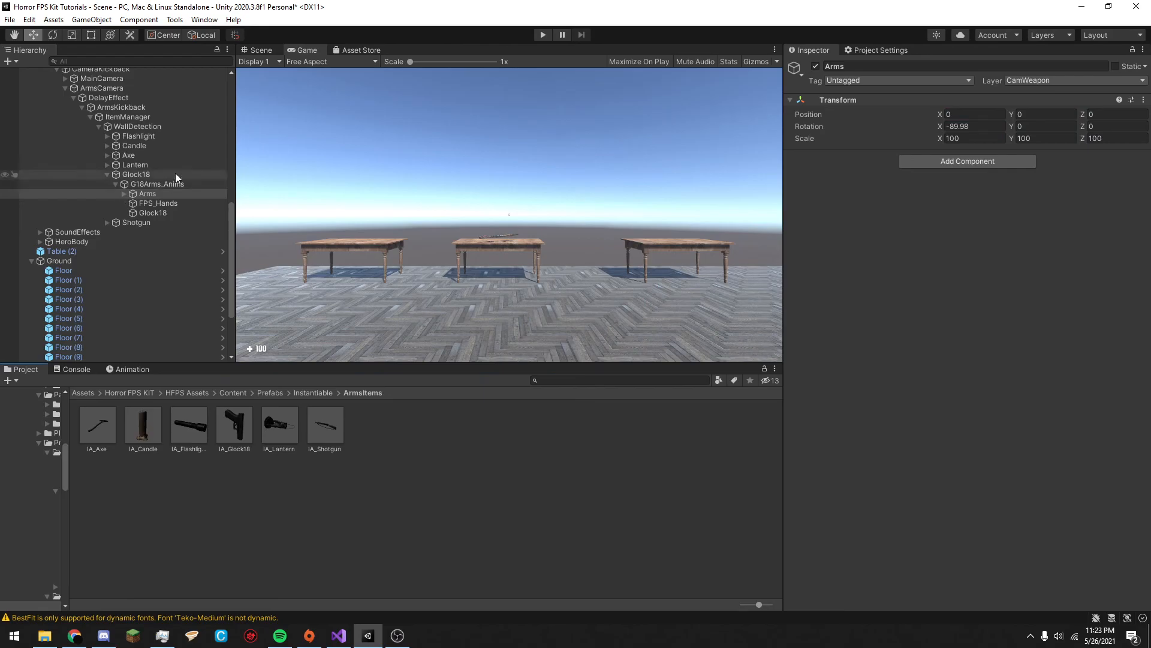
pyautogui.click(171, 164)
pyautogui.click(263, 50)
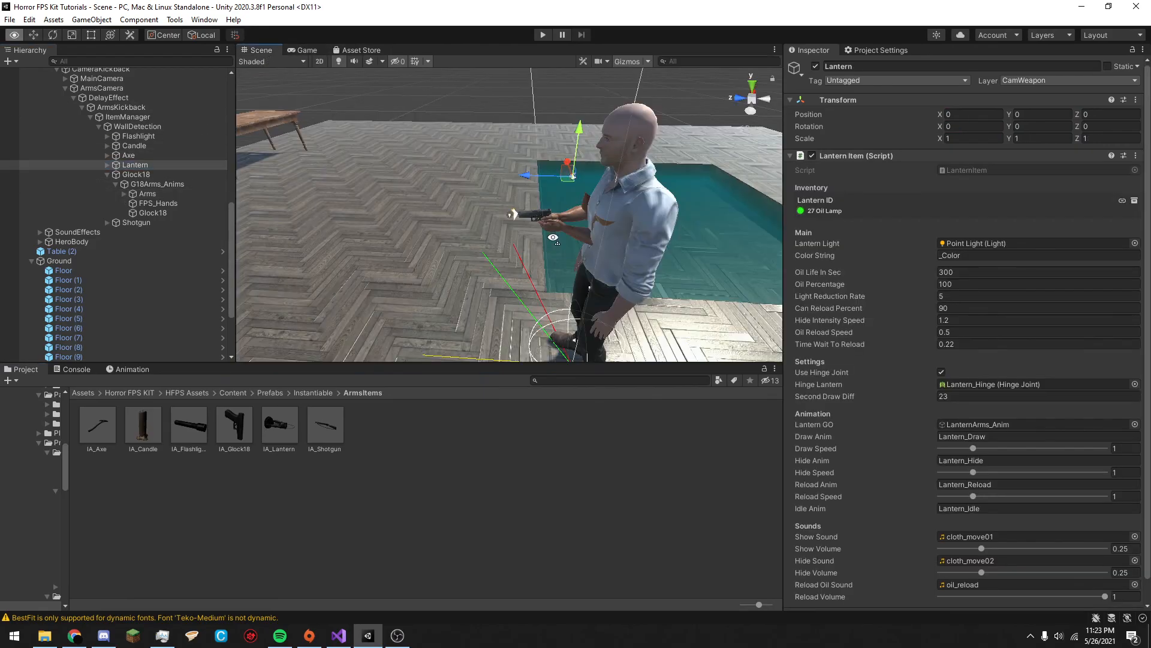
pyautogui.click(157, 184)
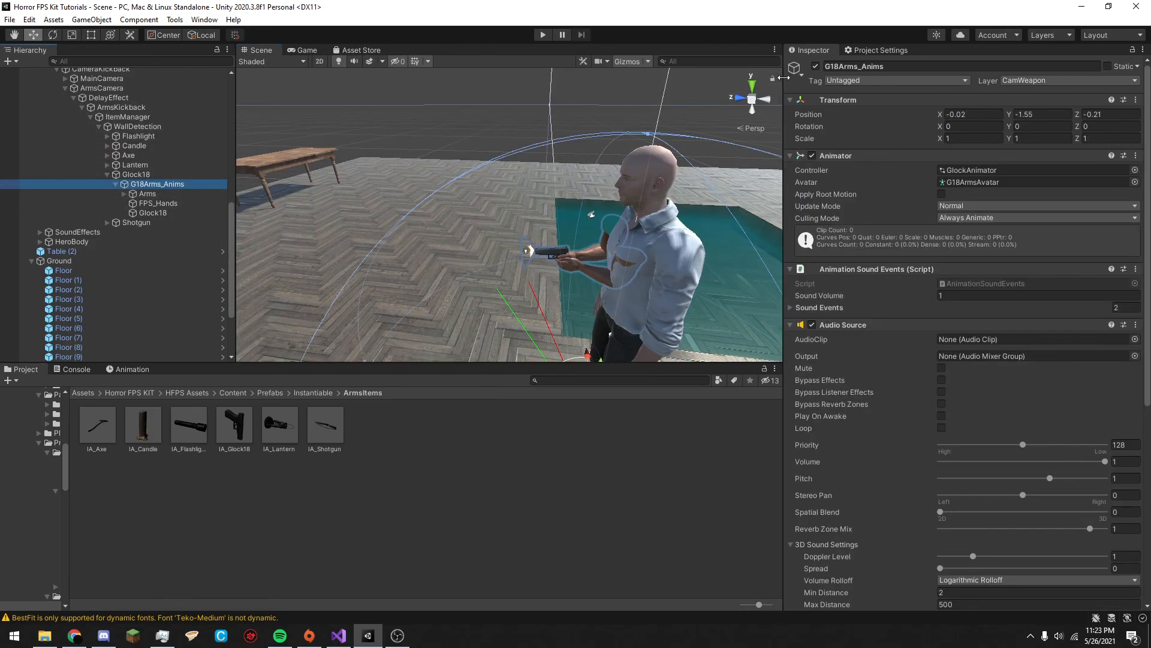
pyautogui.click(815, 67)
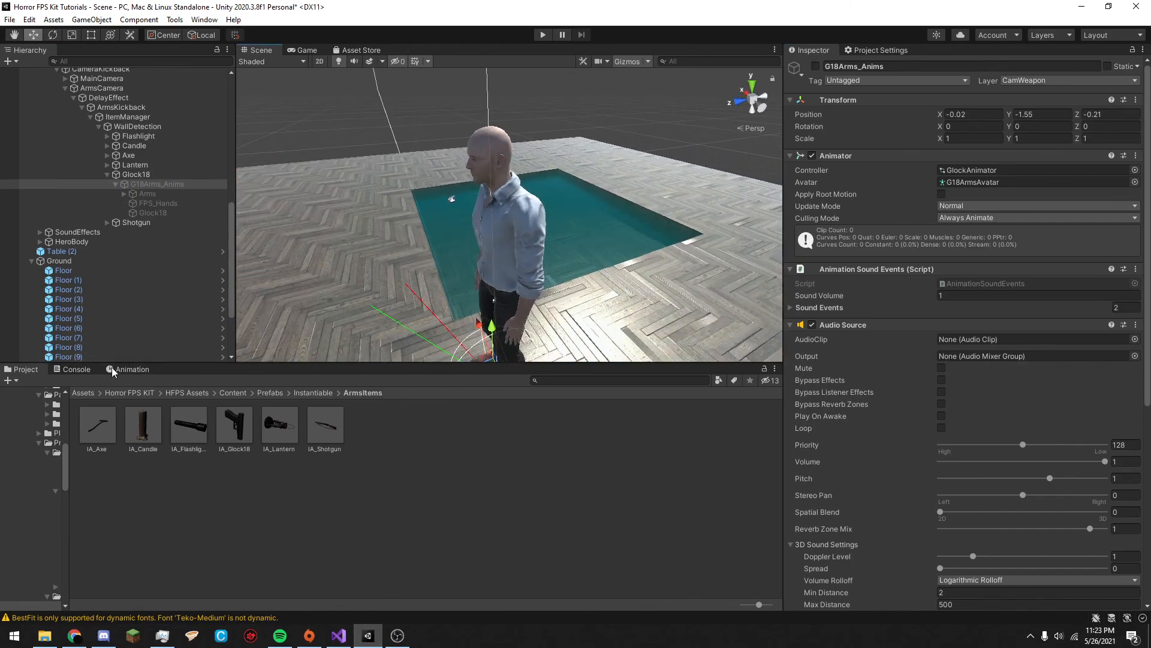
pyautogui.click(75, 369)
pyautogui.click(396, 635)
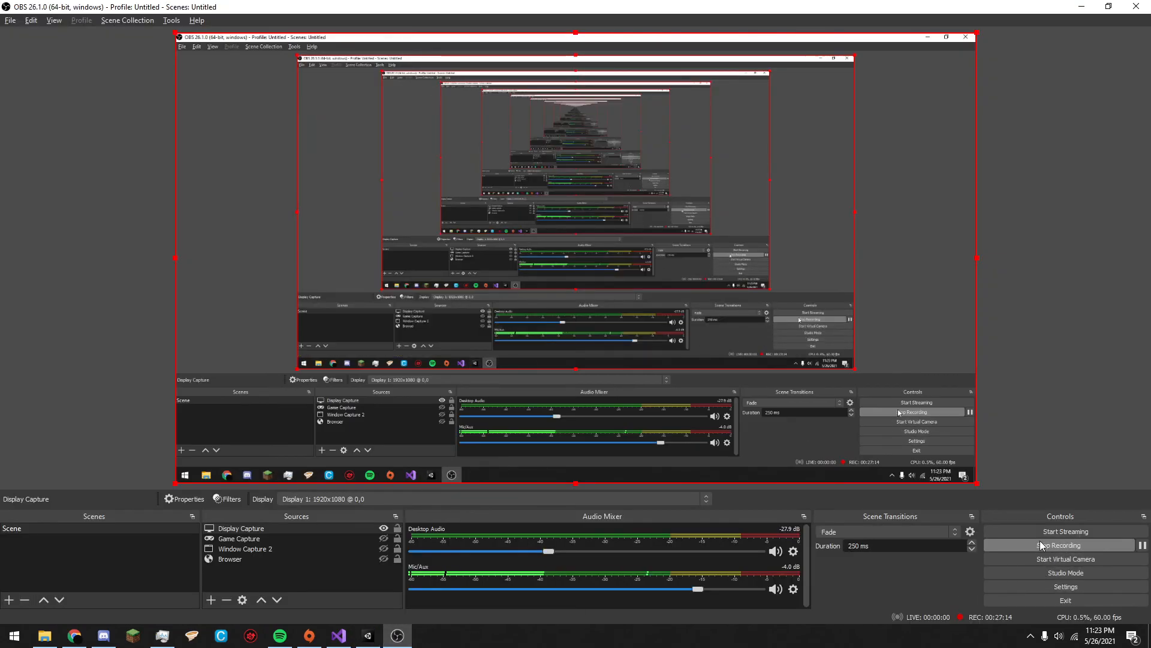